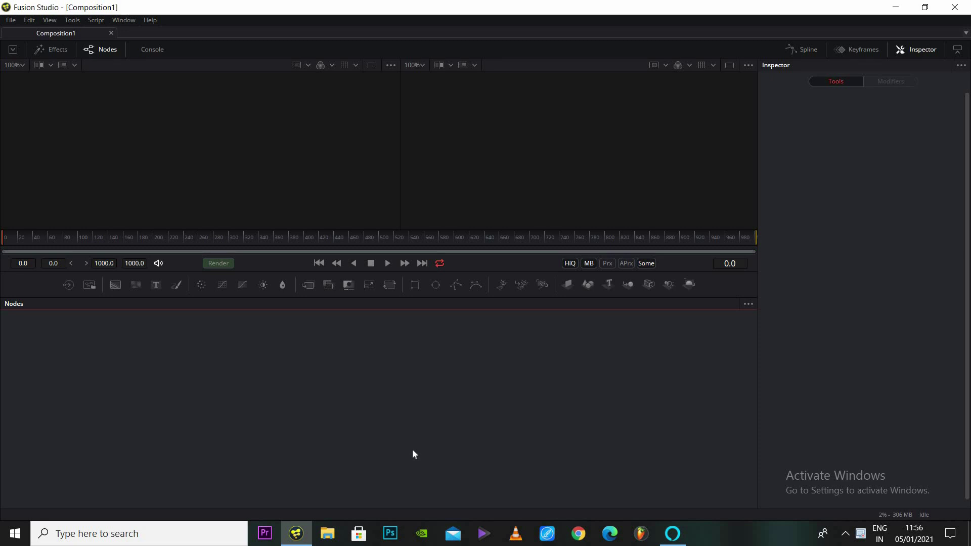
{"action": "key", "text": "shift+space"}
{"action": "type", "text": "lo"}
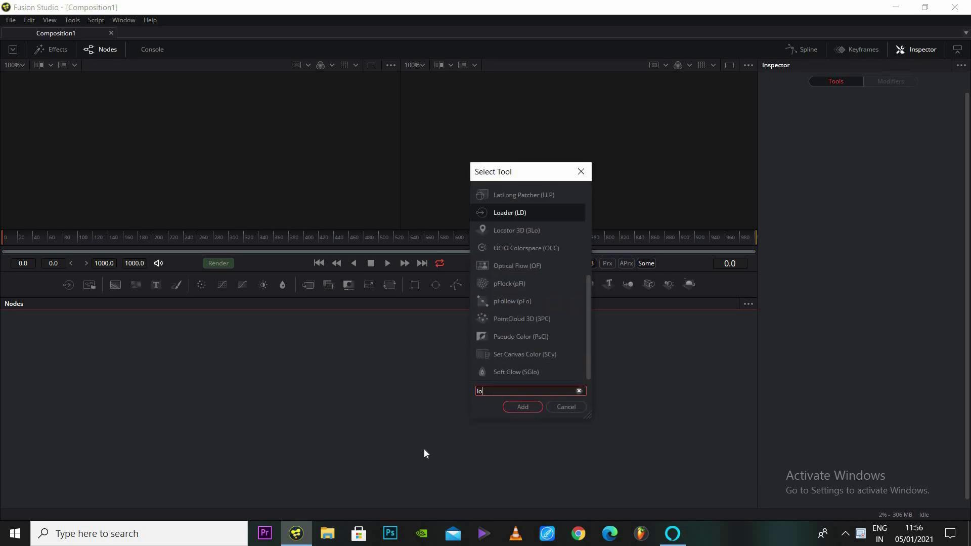
{"action": "left_click", "coordinate": [556, 223]}
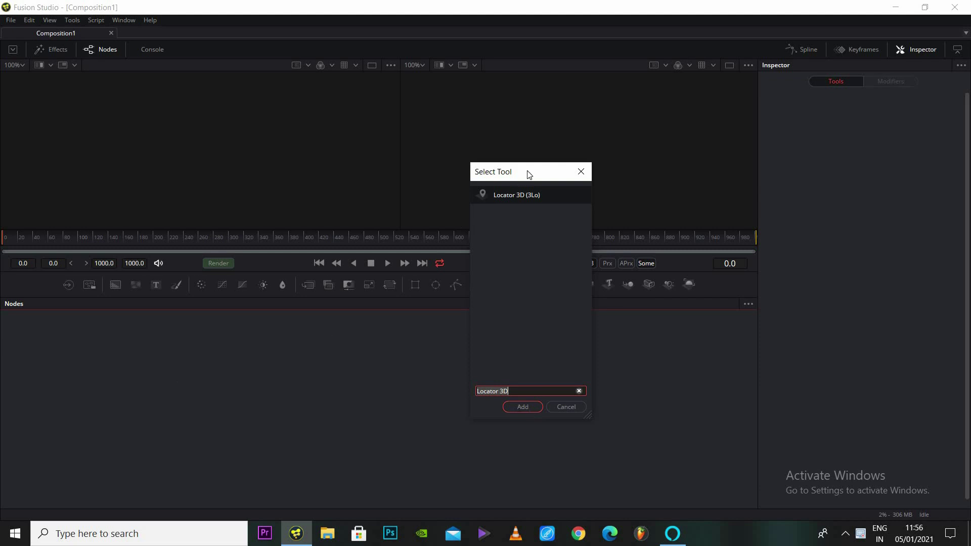
{"action": "left_click", "coordinate": [581, 172]}
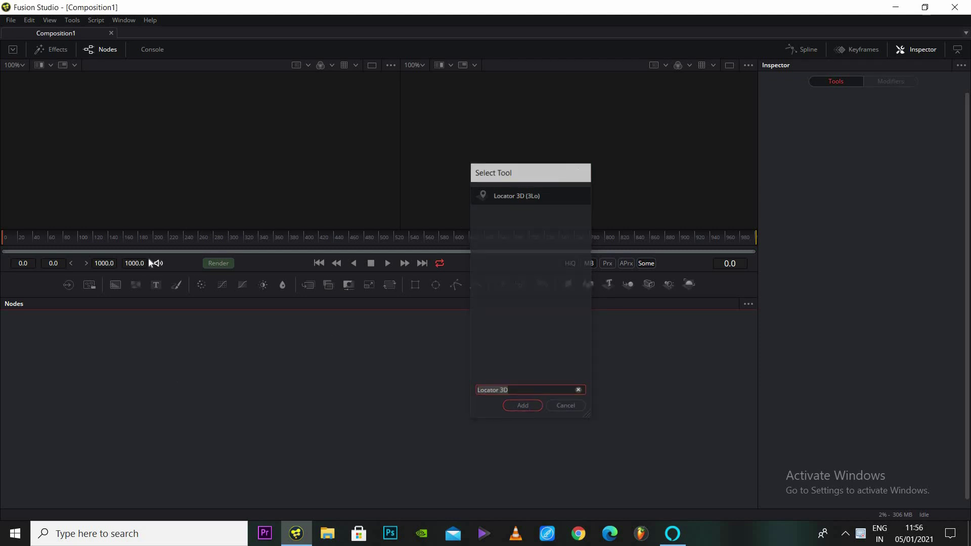
Step: Add a Loader with pexels-photo-1566308.jpeg from the Desktop and show it in the left viewer
{"action": "left_click", "coordinate": [68, 285]}
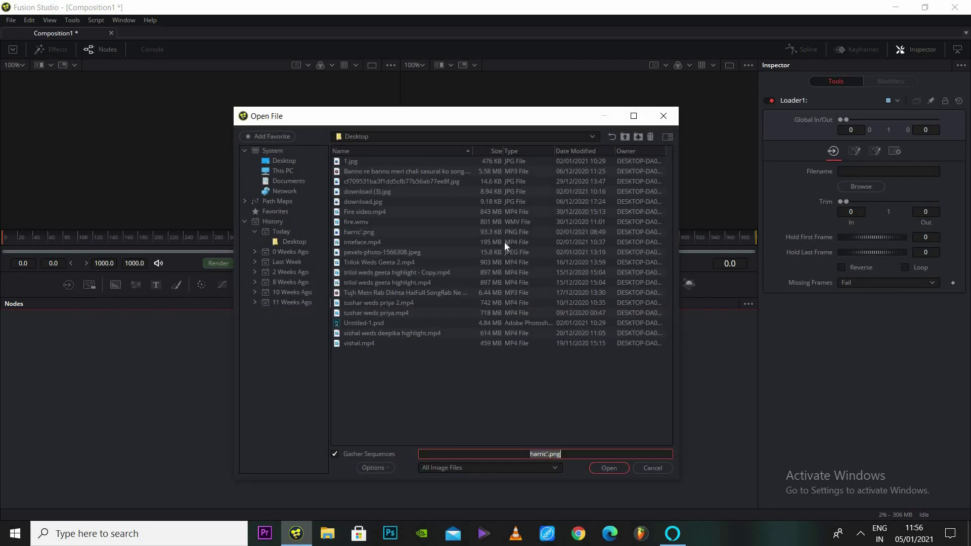
{"action": "left_click", "coordinate": [289, 170]}
{"action": "left_click", "coordinate": [264, 162]}
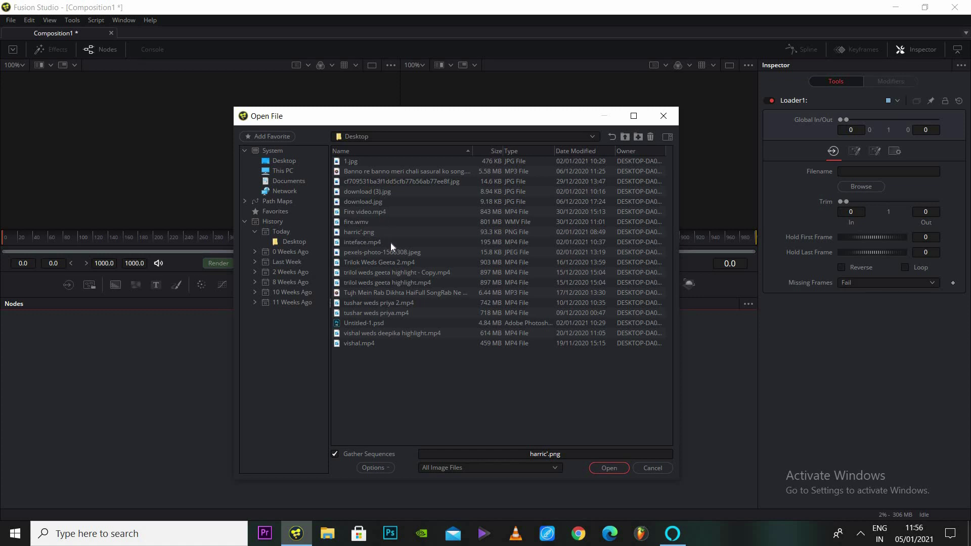
{"action": "left_click", "coordinate": [403, 253]}
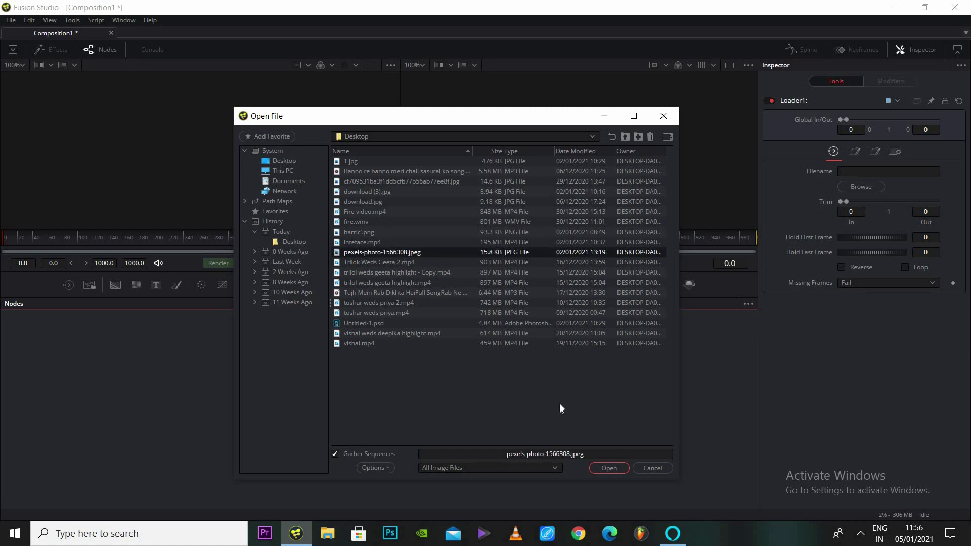
{"action": "left_click", "coordinate": [609, 474]}
{"action": "left_click_drag", "start_coordinate": [352, 370], "coordinate": [270, 418]}
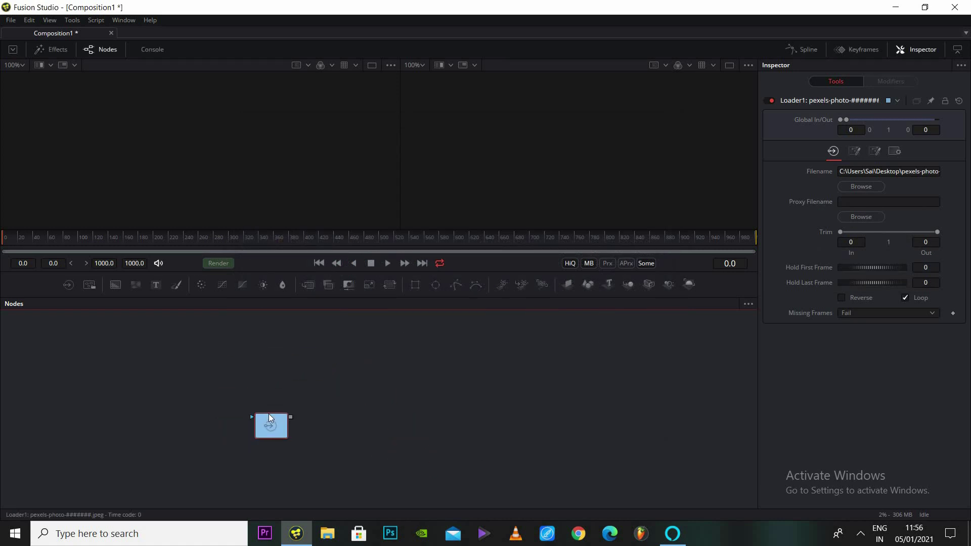
{"action": "key", "text": "1"}
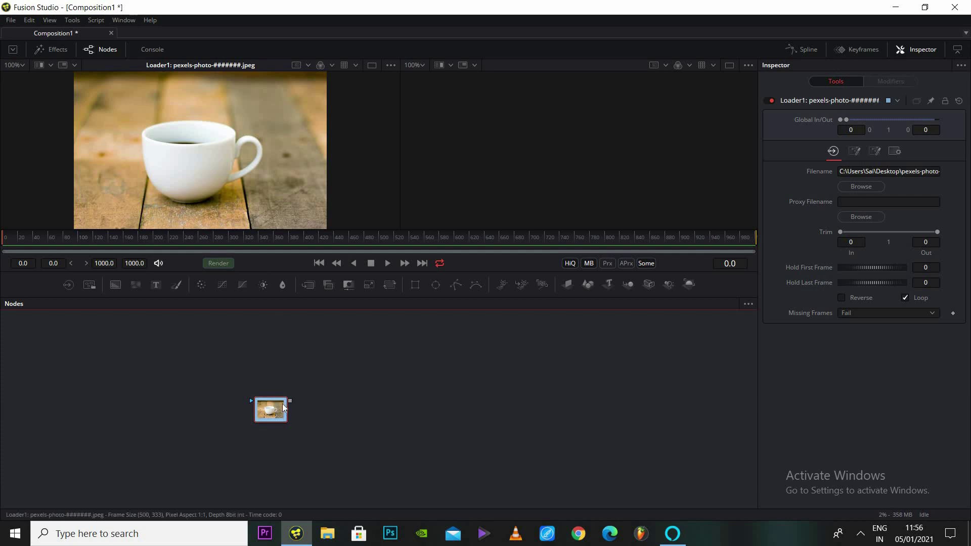
Step: Delete the loader node and bring pexels-photo-1566308 into the node area from the Desktop folder in File Explorer
{"action": "key", "text": "Delete"}
{"action": "left_click", "coordinate": [328, 534]}
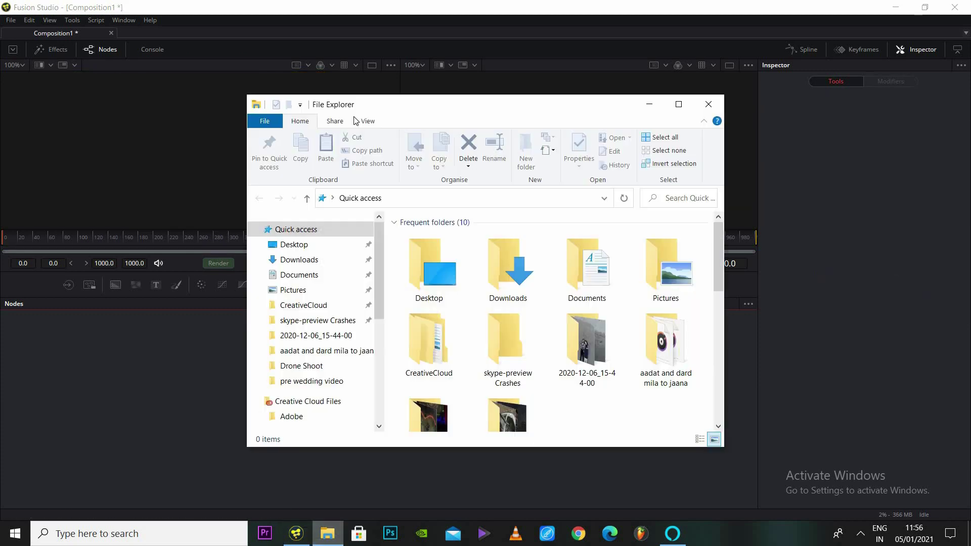
{"action": "left_click", "coordinate": [306, 246]}
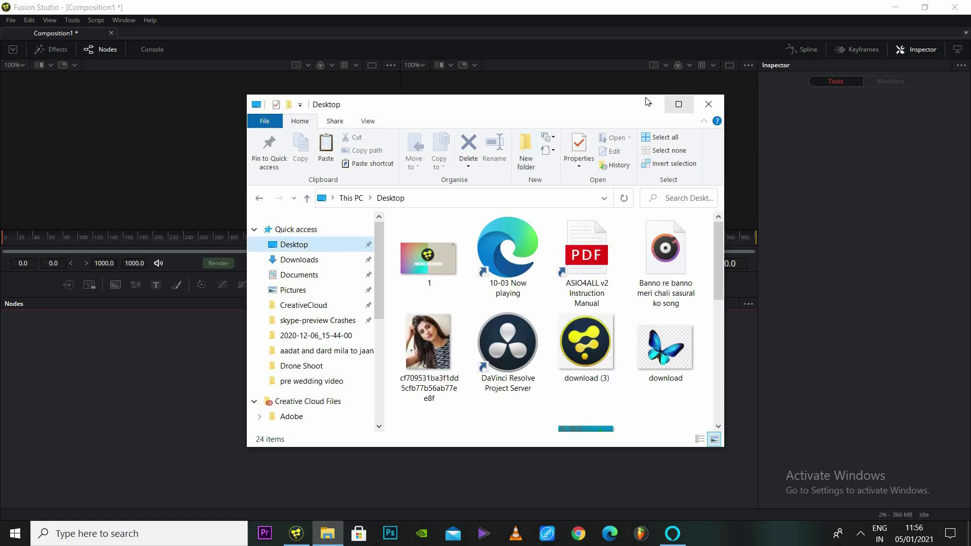
{"action": "left_click", "coordinate": [678, 105]}
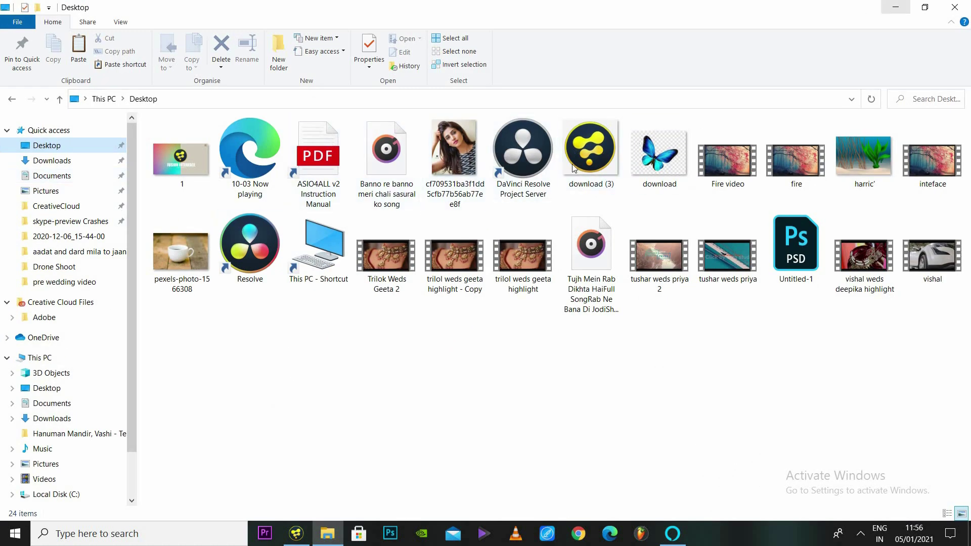
{"action": "left_click_drag", "start_coordinate": [212, 293], "coordinate": [264, 464]}
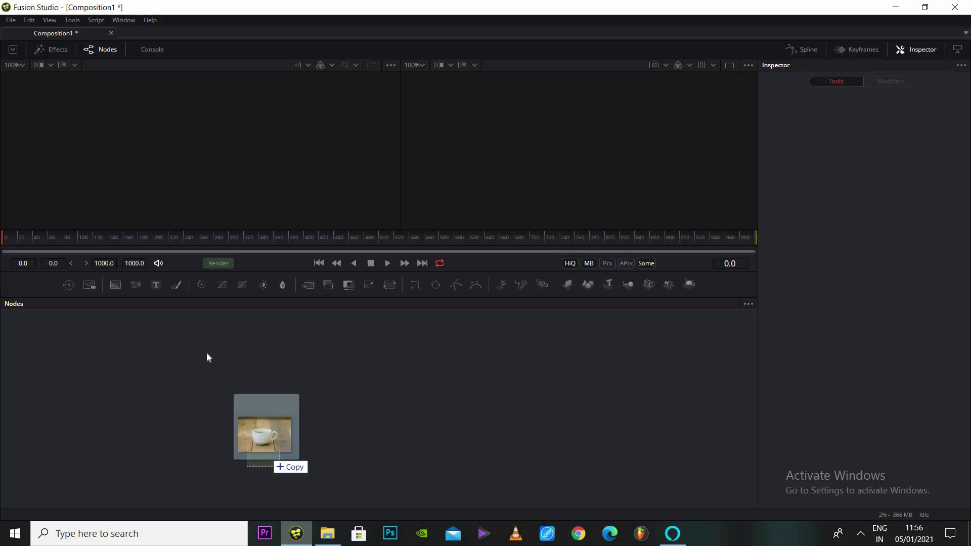
{"action": "left_click_drag", "start_coordinate": [207, 356], "coordinate": [207, 381]}
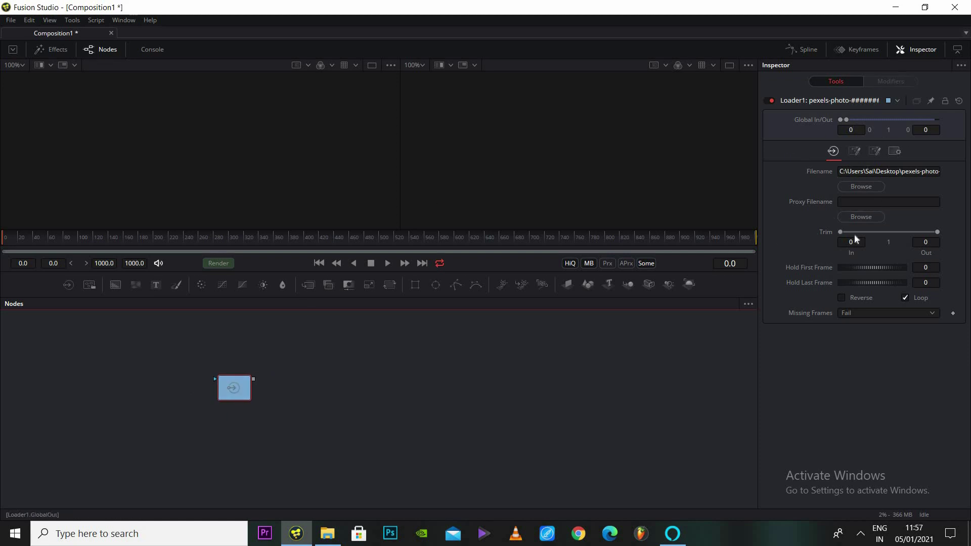
Step: Examine the loader's image file browser and its other property pages, ending on the file properties
{"action": "left_click", "coordinate": [867, 187]}
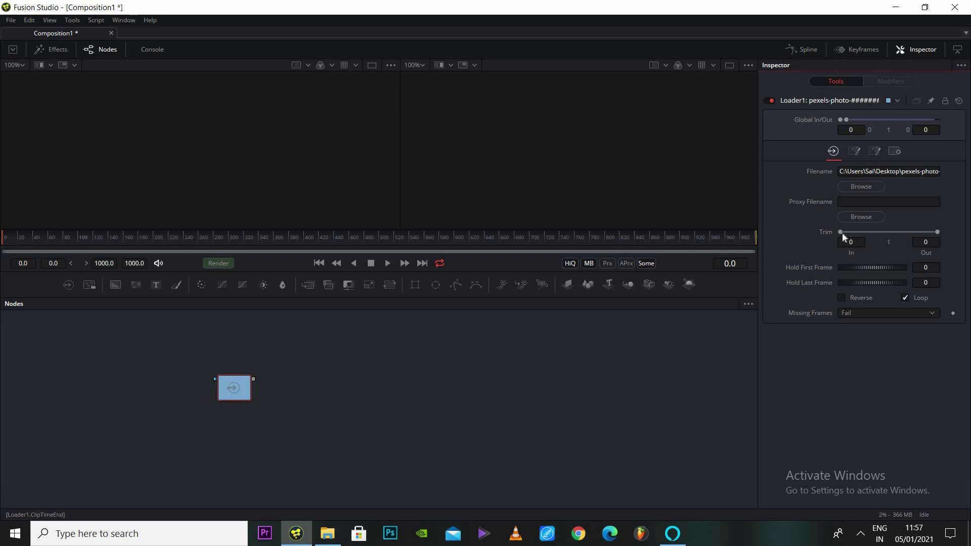
{"action": "left_click", "coordinate": [872, 188]}
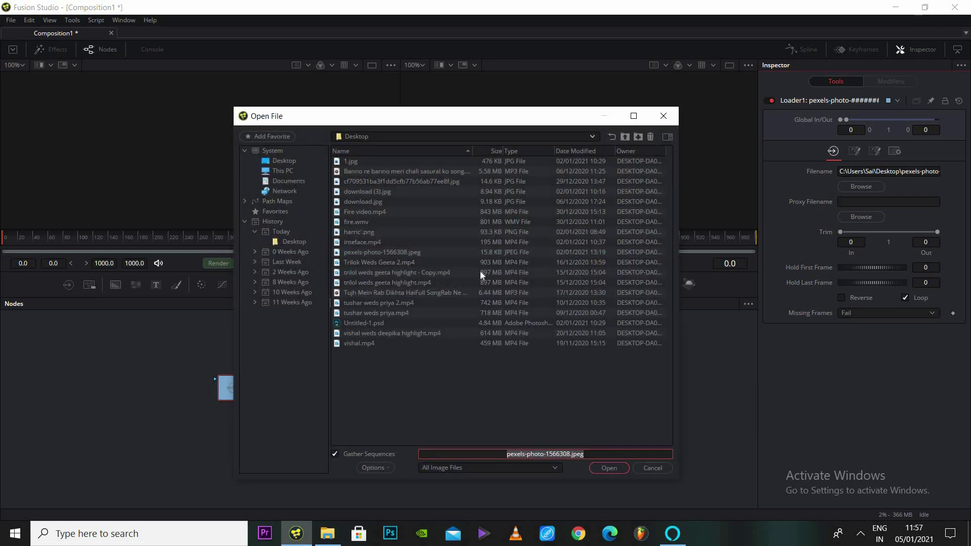
{"action": "left_click", "coordinate": [663, 116]}
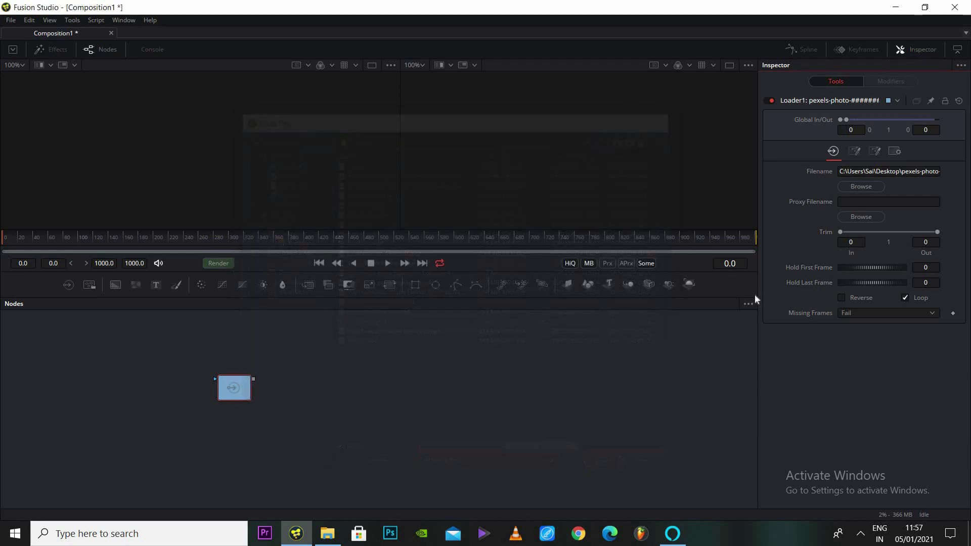
{"action": "left_click", "coordinate": [854, 151]}
{"action": "left_click", "coordinate": [876, 151]}
{"action": "left_click", "coordinate": [894, 151]}
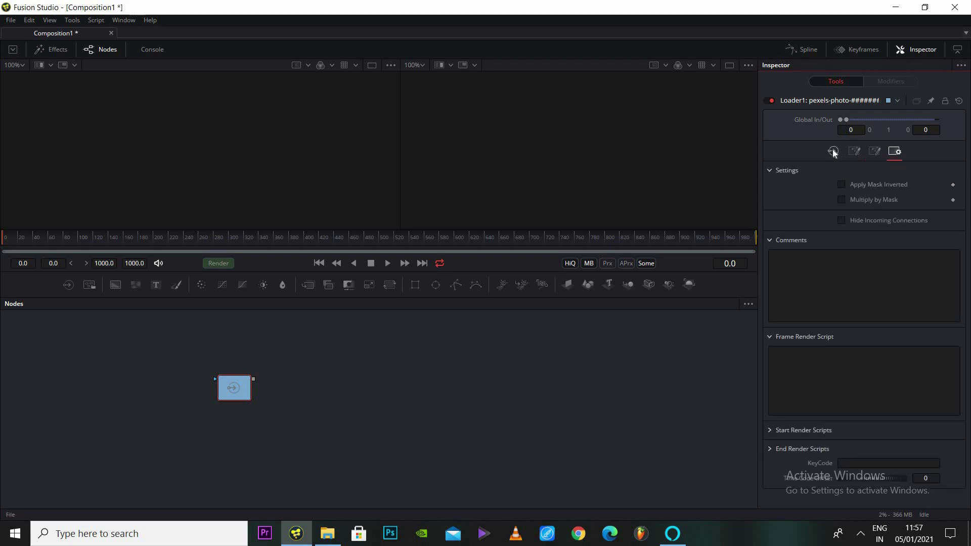
{"action": "left_click", "coordinate": [833, 151]}
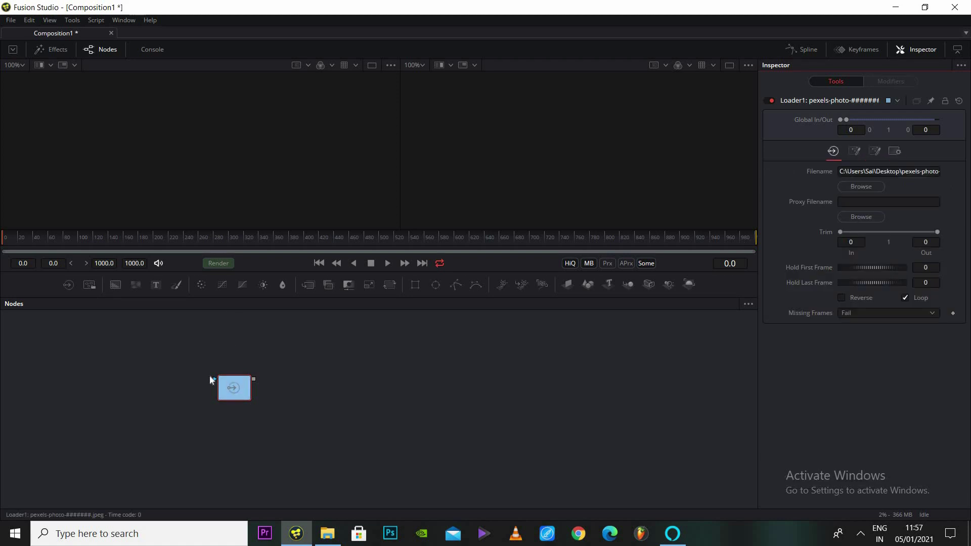
Step: Move the loader node to the middle of the node area and show its image in both viewers
{"action": "left_click_drag", "start_coordinate": [233, 386], "coordinate": [353, 373]}
{"action": "scroll", "coordinate": [240, 398], "scroll_direction": "up", "scroll_amount": 5}
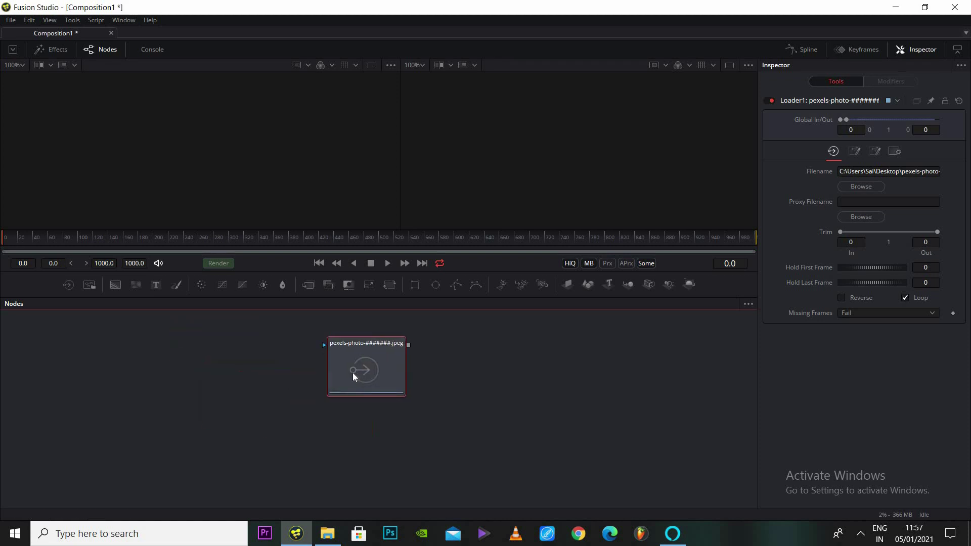
{"action": "mouse_move", "coordinate": [333, 402]}
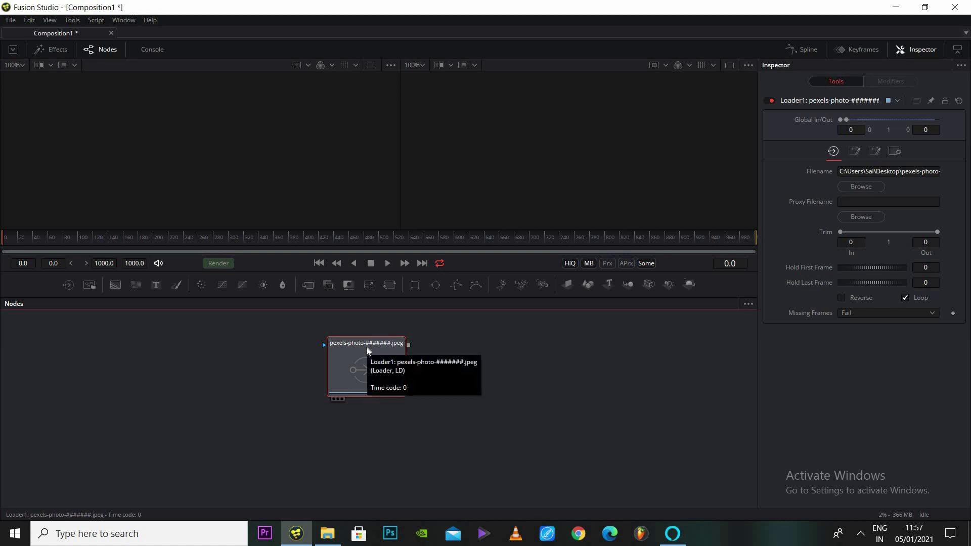
{"action": "key", "text": "1"}
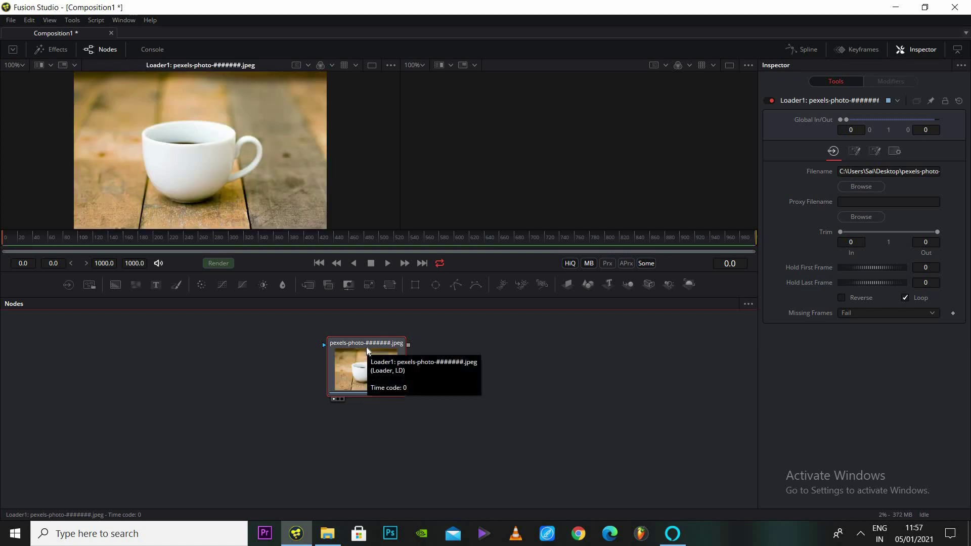
{"action": "key", "text": "2"}
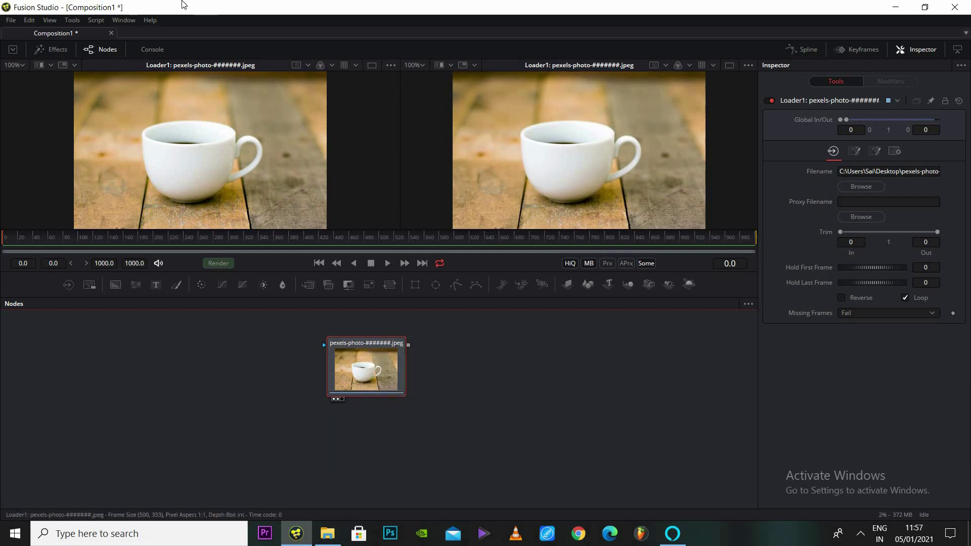
Step: Remove the loader's image from both the left and right viewers
{"action": "left_click", "coordinate": [125, 21]}
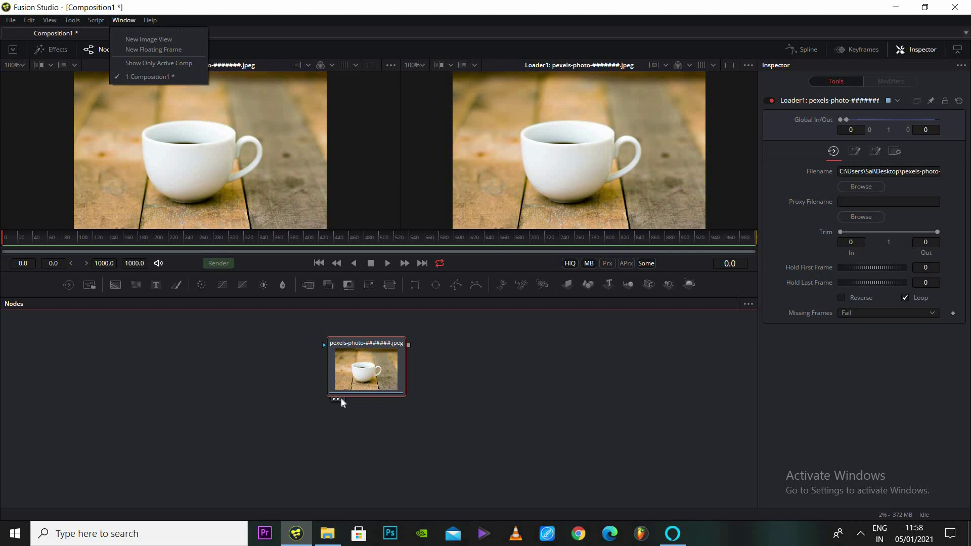
{"action": "key", "text": "1"}
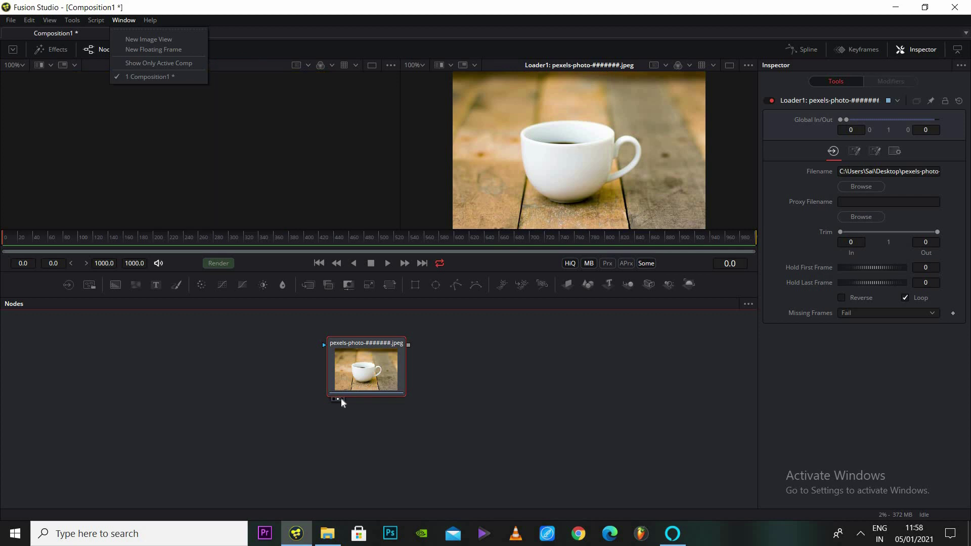
{"action": "key", "text": "2"}
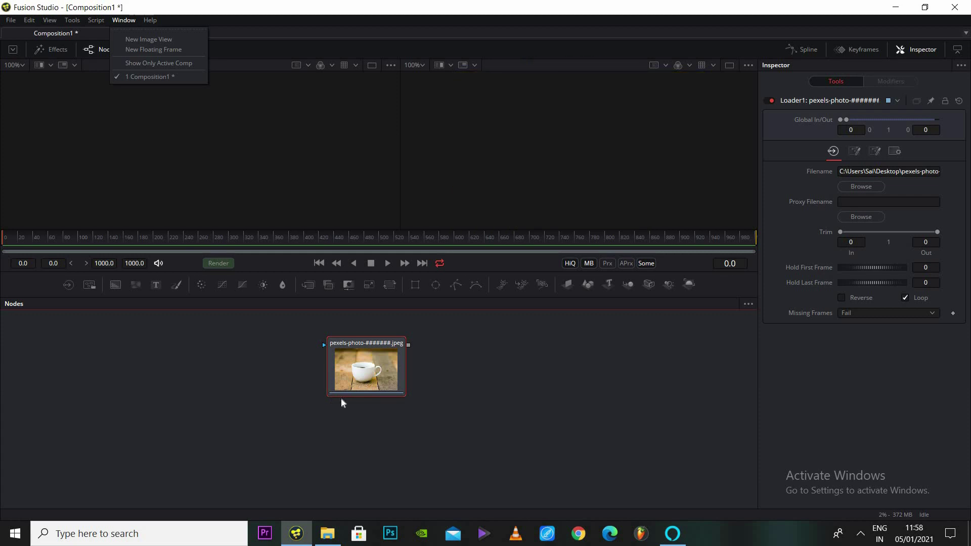
{"action": "key", "text": "Escape"}
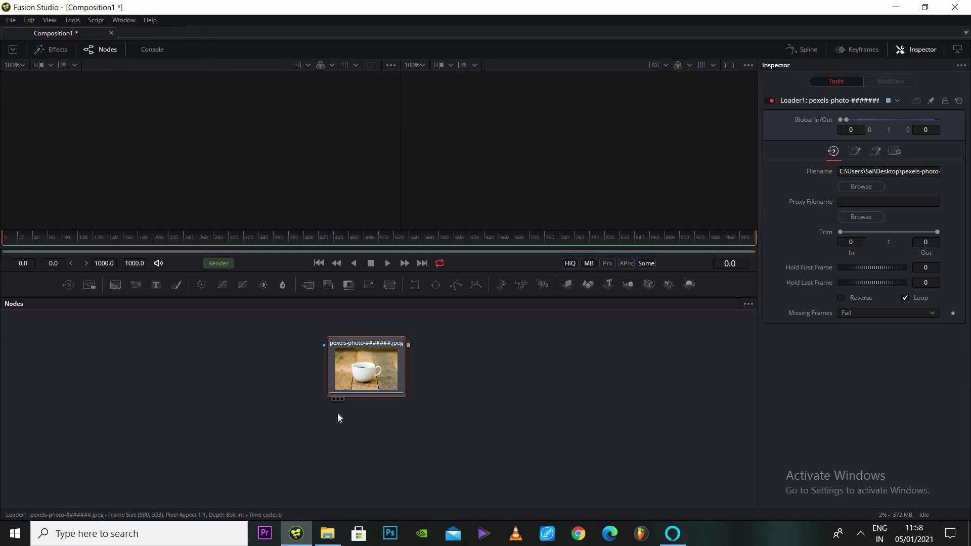
Step: Show the loader in both viewers with the node's view indicators and clear both viewers again
{"action": "left_click", "coordinate": [335, 397]}
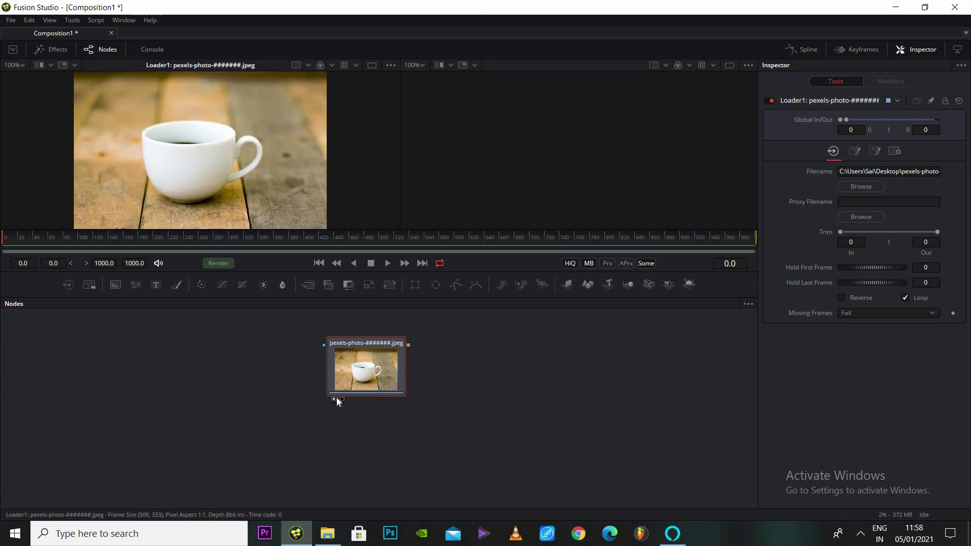
{"action": "left_click", "coordinate": [339, 399]}
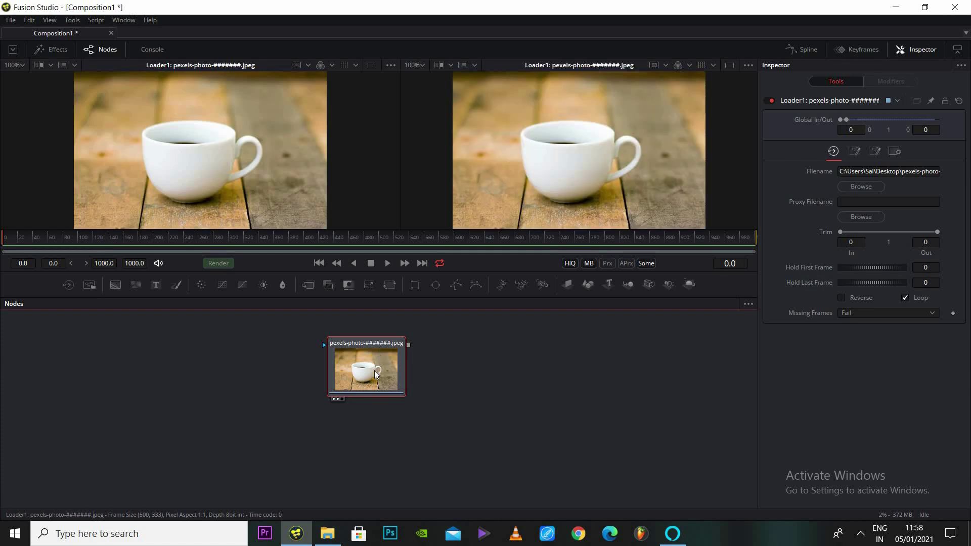
{"action": "key", "text": "1"}
{"action": "key", "text": "2"}
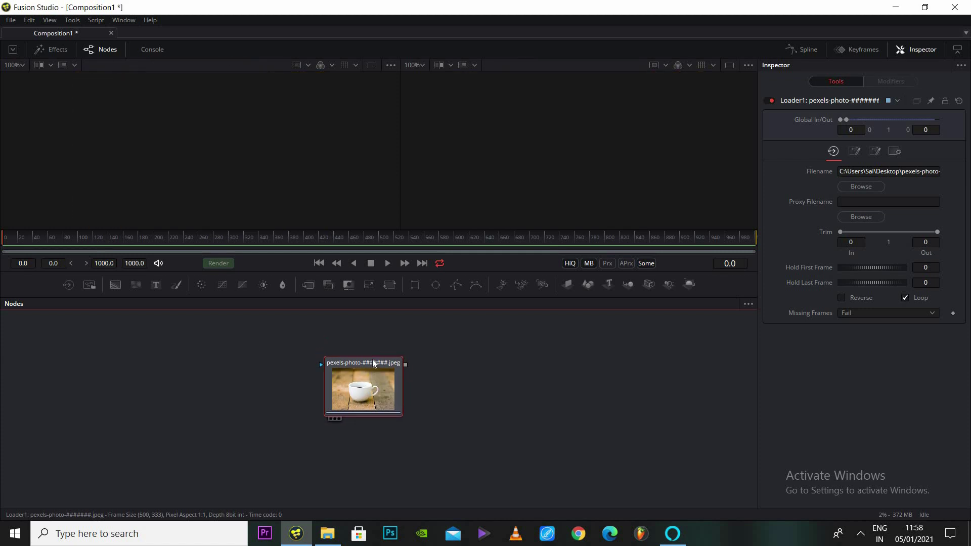
Step: Send the loader node to LeftView and RightView with its View On options
{"action": "right_click", "coordinate": [373, 363]}
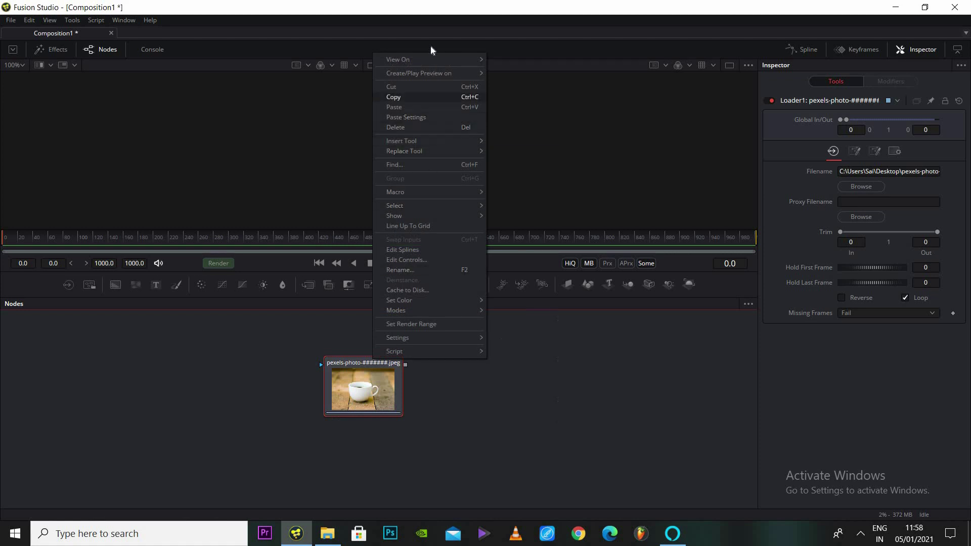
{"action": "mouse_move", "coordinate": [432, 60]}
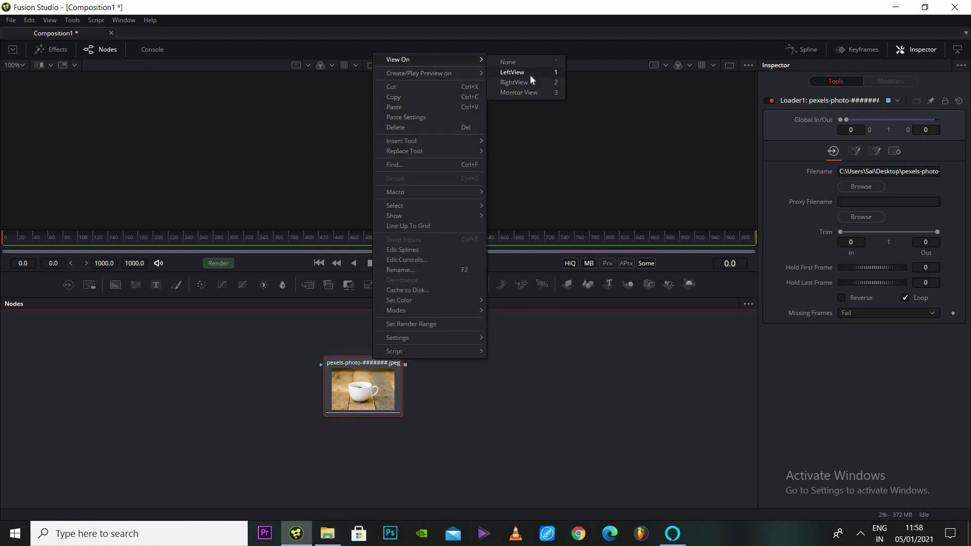
{"action": "left_click", "coordinate": [513, 73]}
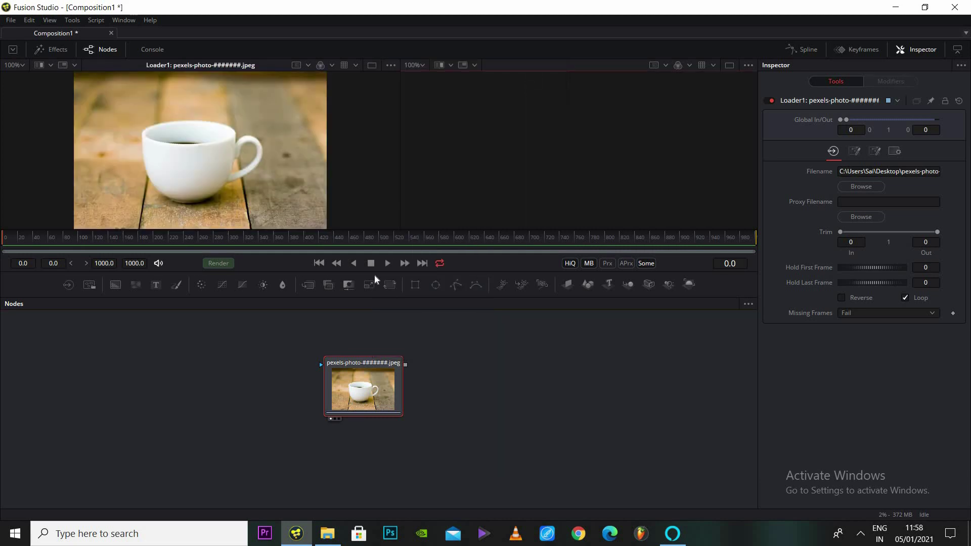
{"action": "right_click", "coordinate": [355, 366]}
{"action": "mouse_move", "coordinate": [398, 66]}
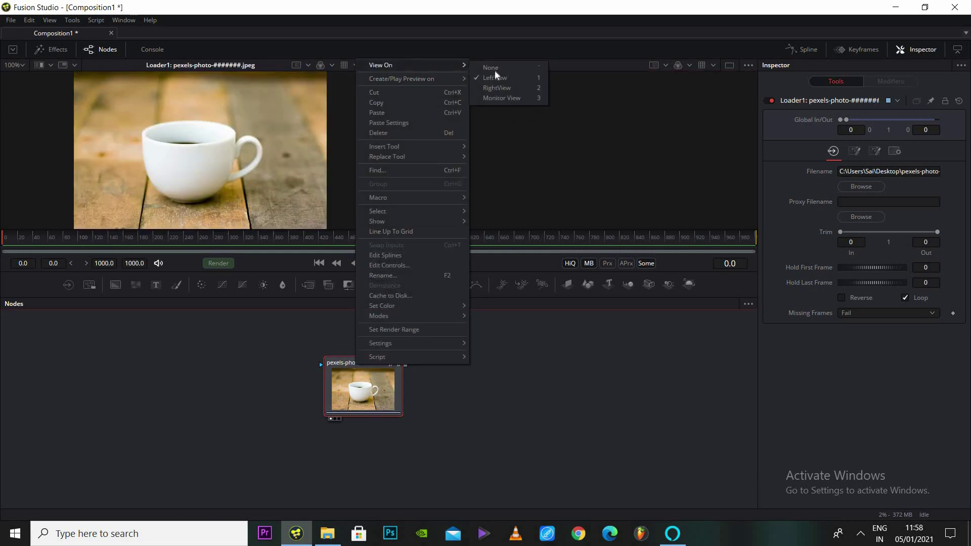
{"action": "left_click", "coordinate": [515, 85]}
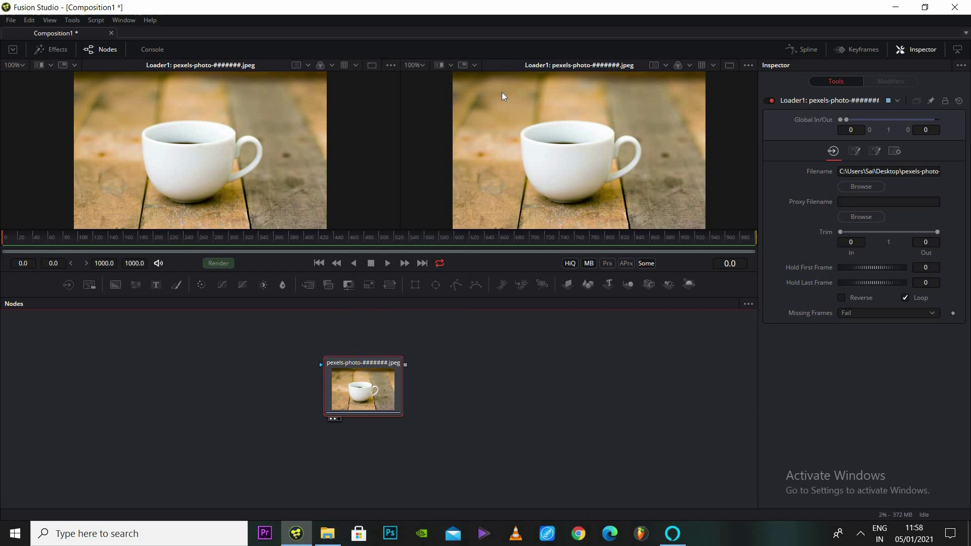
Step: Turn the loader's LeftView display off and on again, and move the node toward the left of the node area
{"action": "right_click", "coordinate": [353, 366]}
{"action": "mouse_move", "coordinate": [399, 68]}
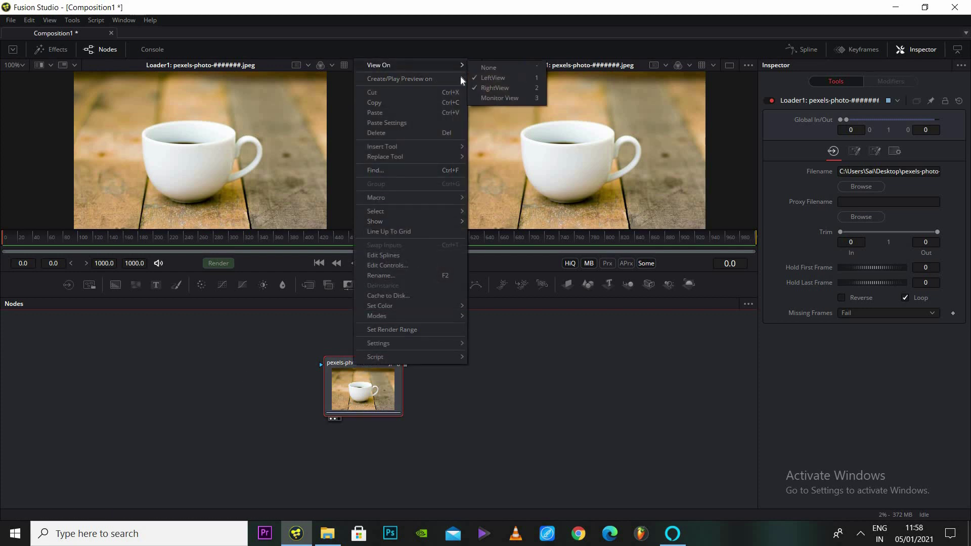
{"action": "left_click", "coordinate": [512, 73]}
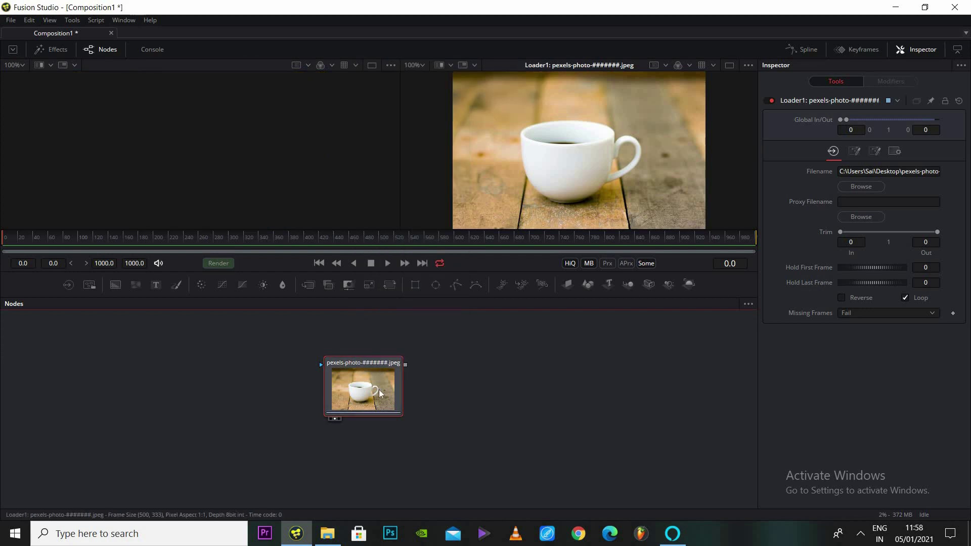
{"action": "key", "text": "1"}
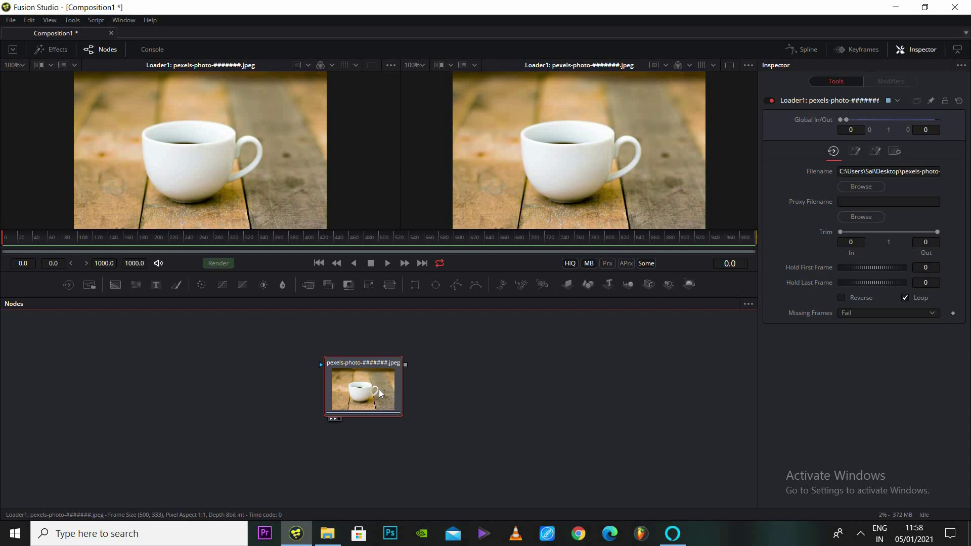
{"action": "left_click_drag", "start_coordinate": [378, 389], "coordinate": [220, 385]}
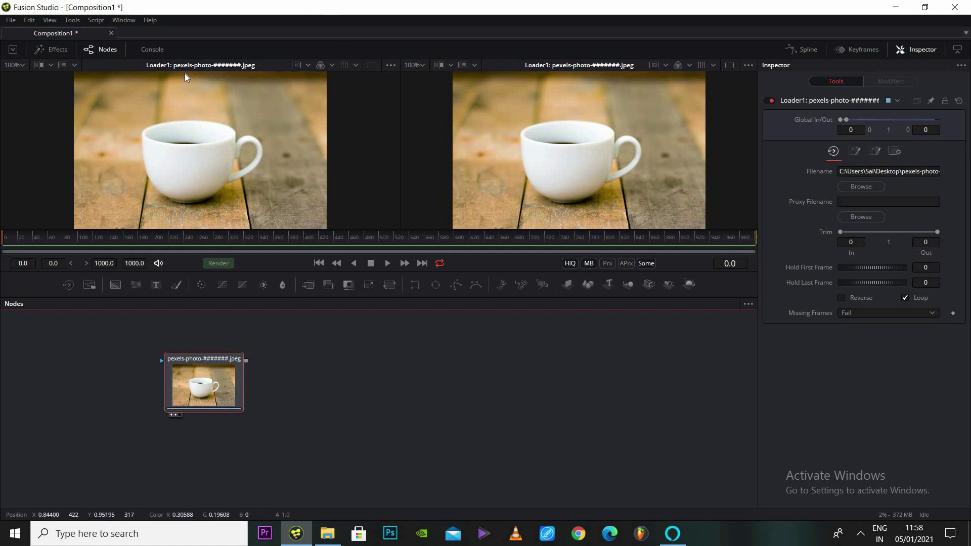
{"action": "left_click", "coordinate": [730, 65]}
{"action": "left_click", "coordinate": [729, 65]}
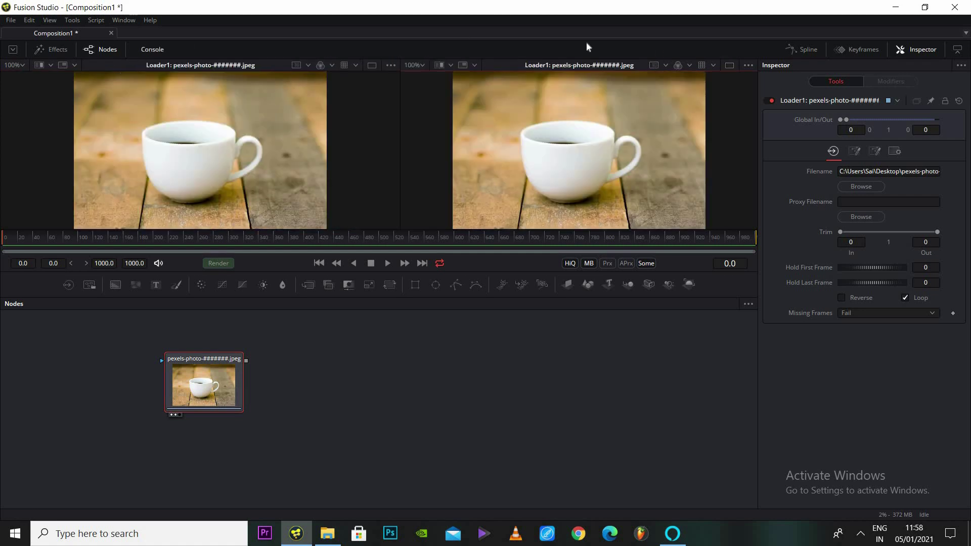
{"action": "left_click", "coordinate": [729, 65]}
{"action": "left_click", "coordinate": [729, 65]}
Step: View the loader image's Red, Green, Blue and Alpha channels one after another in the left viewer
{"action": "left_click", "coordinate": [331, 66]}
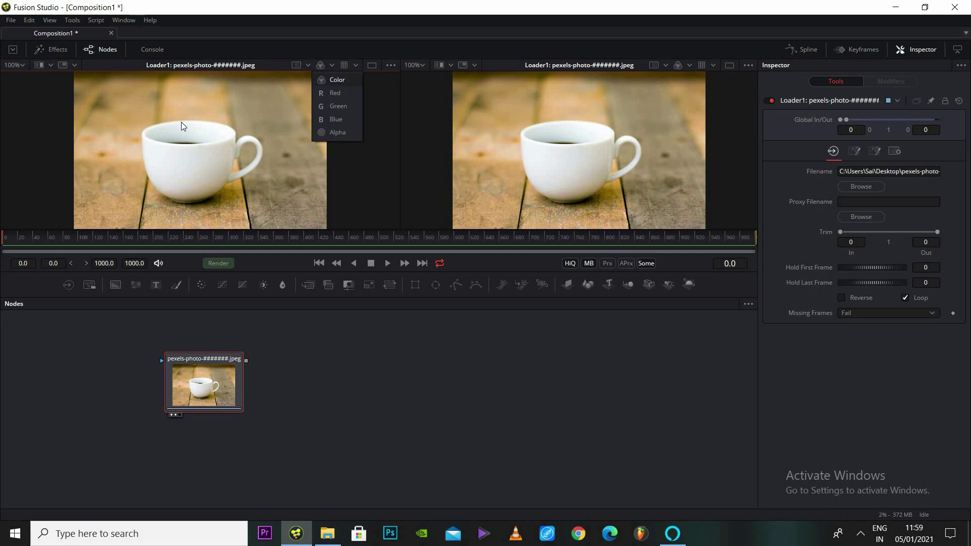
{"action": "left_click", "coordinate": [181, 122]}
{"action": "left_click", "coordinate": [332, 65]}
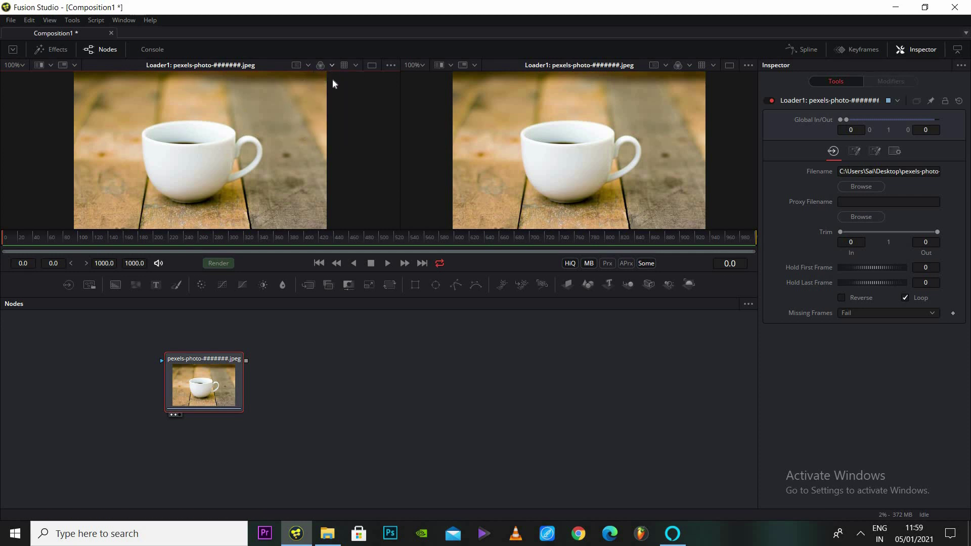
{"action": "left_click", "coordinate": [334, 86]}
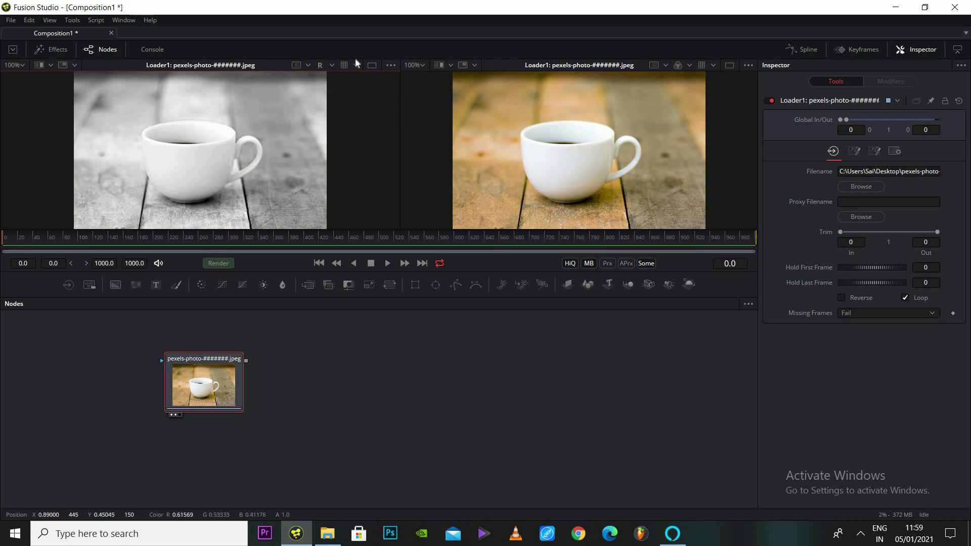
{"action": "left_click", "coordinate": [333, 66]}
{"action": "left_click", "coordinate": [330, 105]}
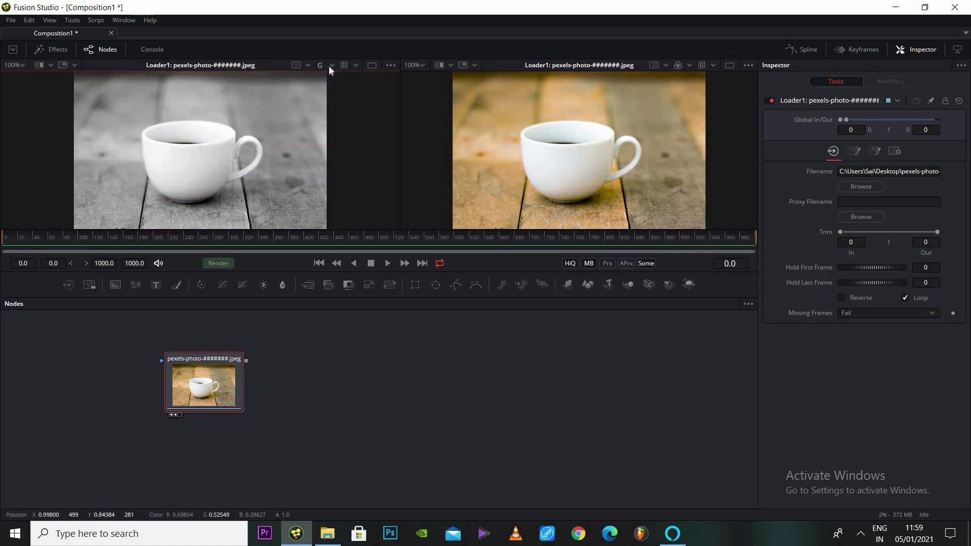
{"action": "left_click", "coordinate": [330, 66]}
{"action": "left_click", "coordinate": [333, 118]}
{"action": "left_click", "coordinate": [331, 65]}
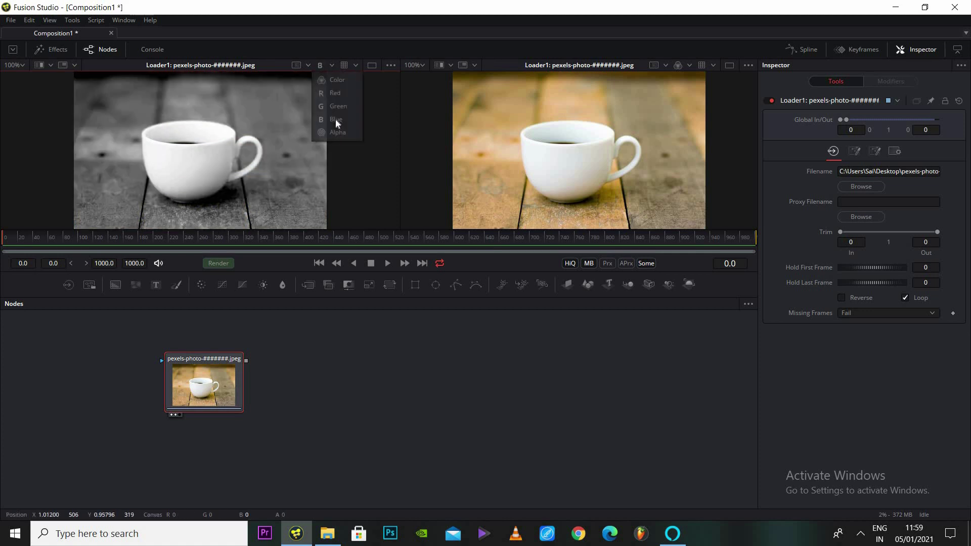
{"action": "left_click", "coordinate": [343, 130]}
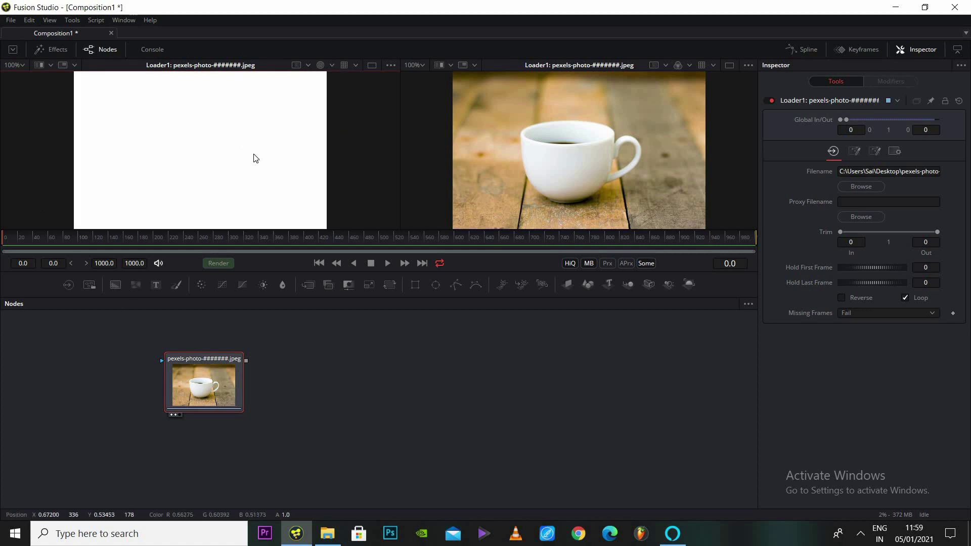
Step: Return the left viewer from the Alpha channel to the full Color display
{"action": "left_click", "coordinate": [308, 64]}
{"action": "left_click", "coordinate": [307, 63]}
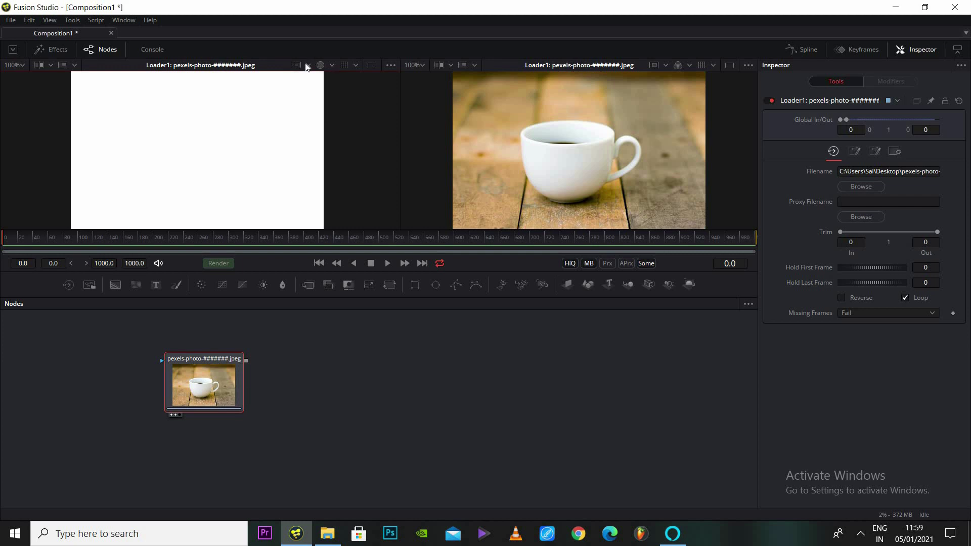
{"action": "left_click", "coordinate": [331, 65]}
{"action": "left_click", "coordinate": [330, 76]}
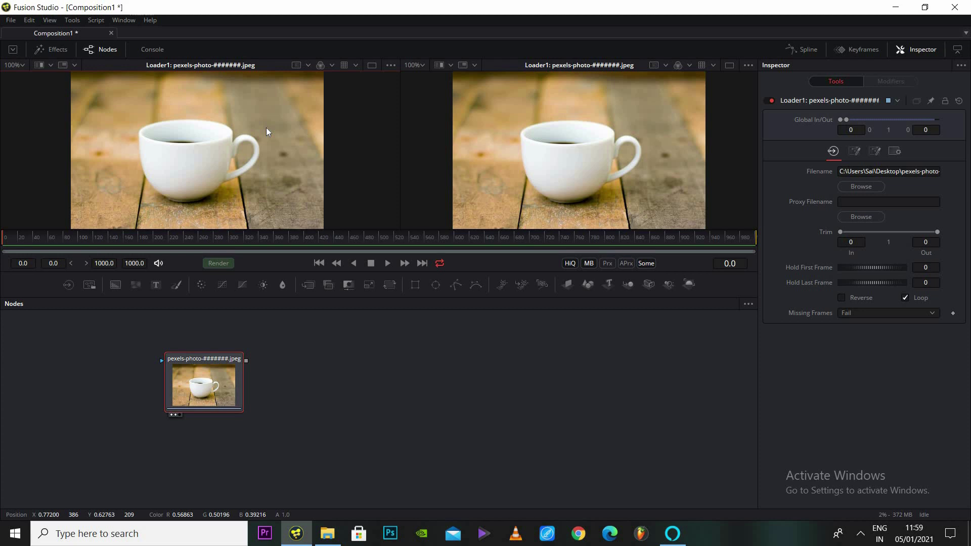
Step: Cycle the left viewer through red, green, blue, alpha and red with the channel shortcuts, ending on full color
{"action": "key", "text": "r"}
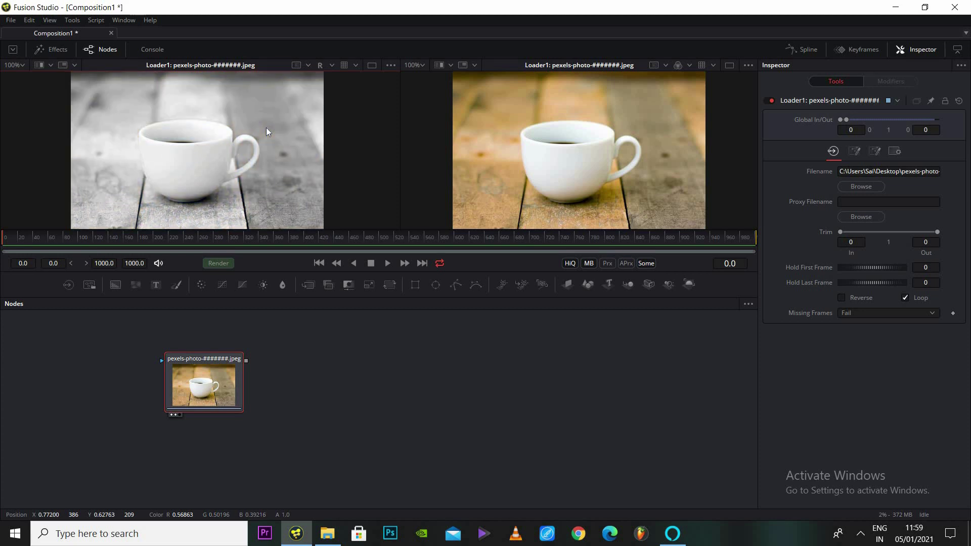
{"action": "key", "text": "g"}
{"action": "key", "text": "b"}
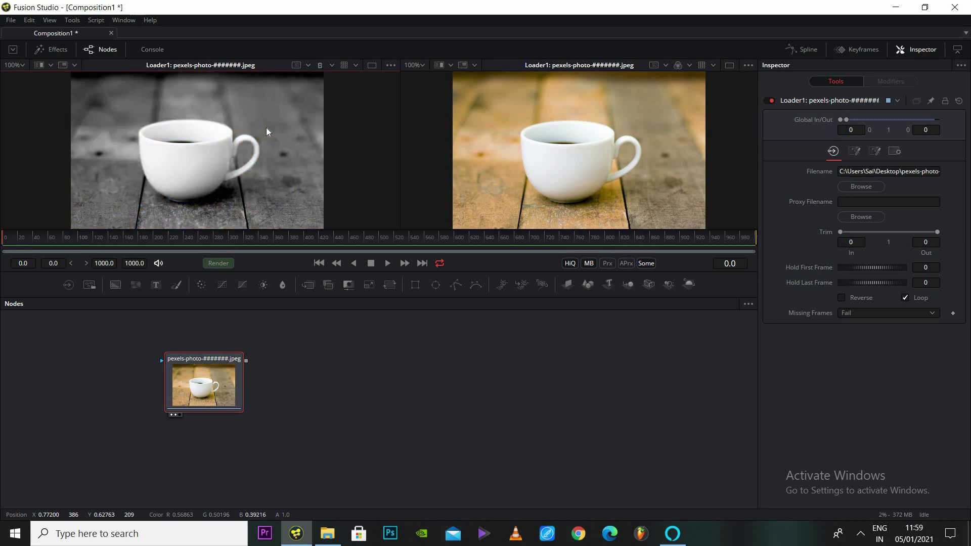
{"action": "key", "text": "a"}
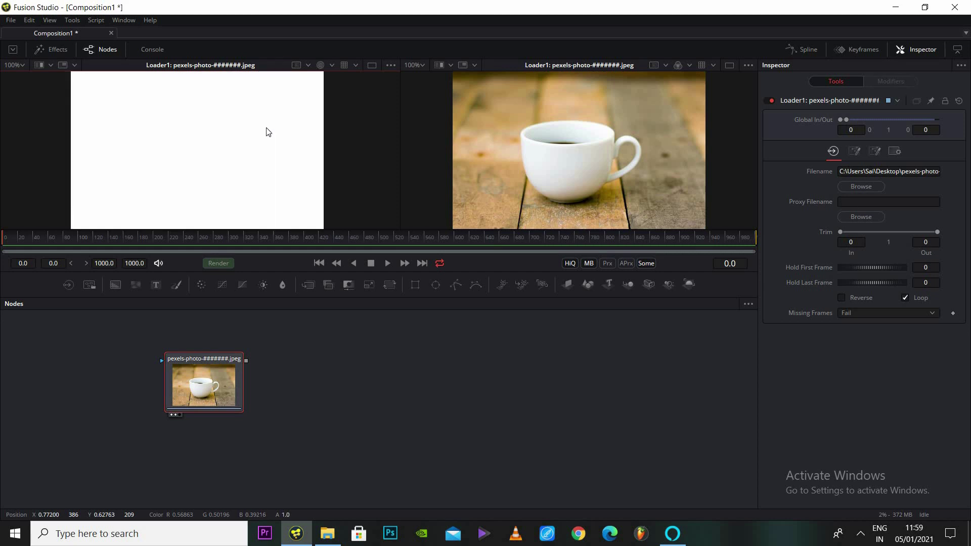
{"action": "key", "text": "r"}
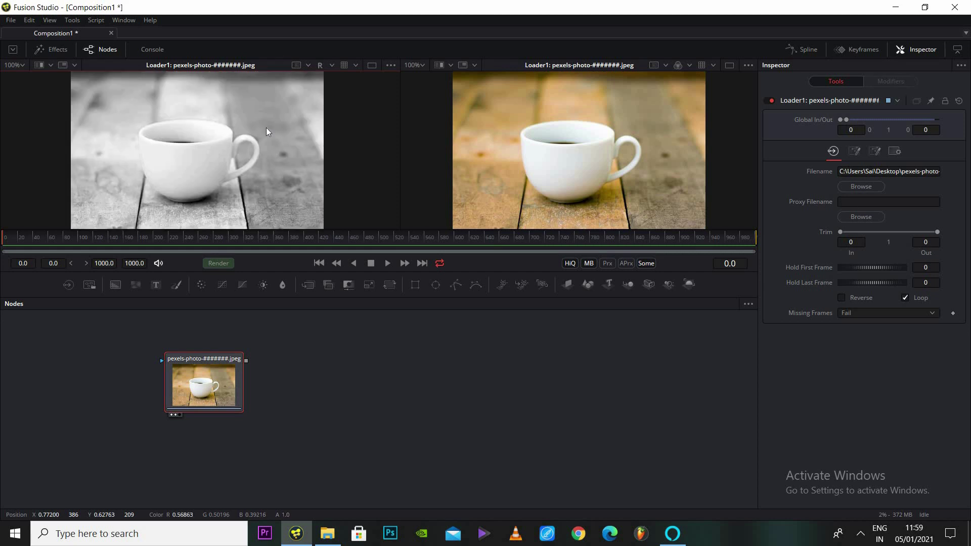
{"action": "key", "text": "c"}
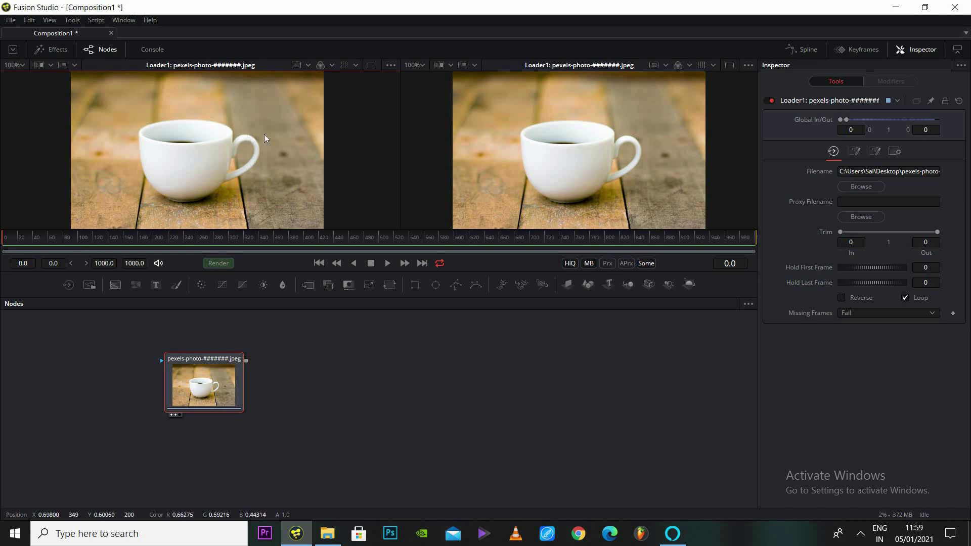
Step: Make the viewer area taller, and pan and zoom the left viewer's image, ending at 100%
{"action": "left_click_drag", "start_coordinate": [263, 134], "coordinate": [259, 179]}
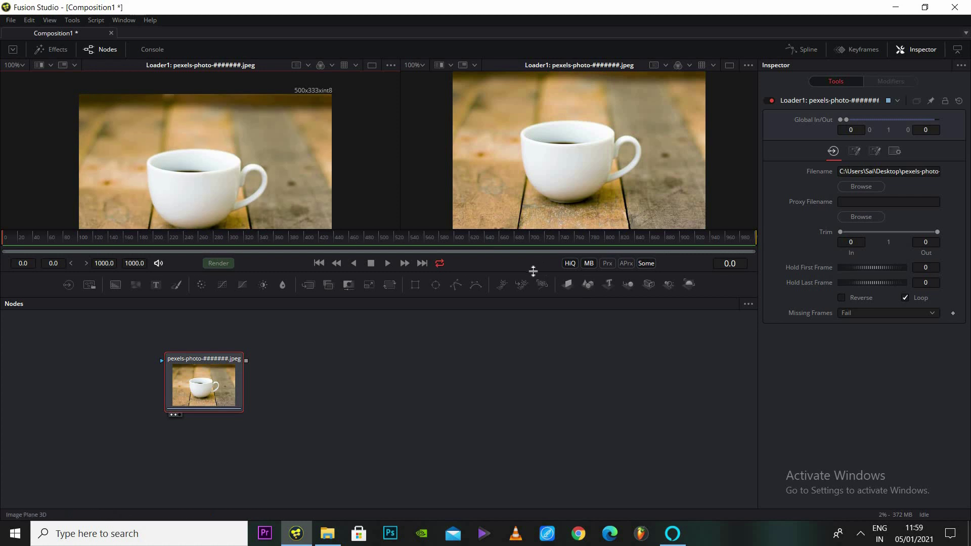
{"action": "left_click_drag", "start_coordinate": [533, 271], "coordinate": [556, 307]}
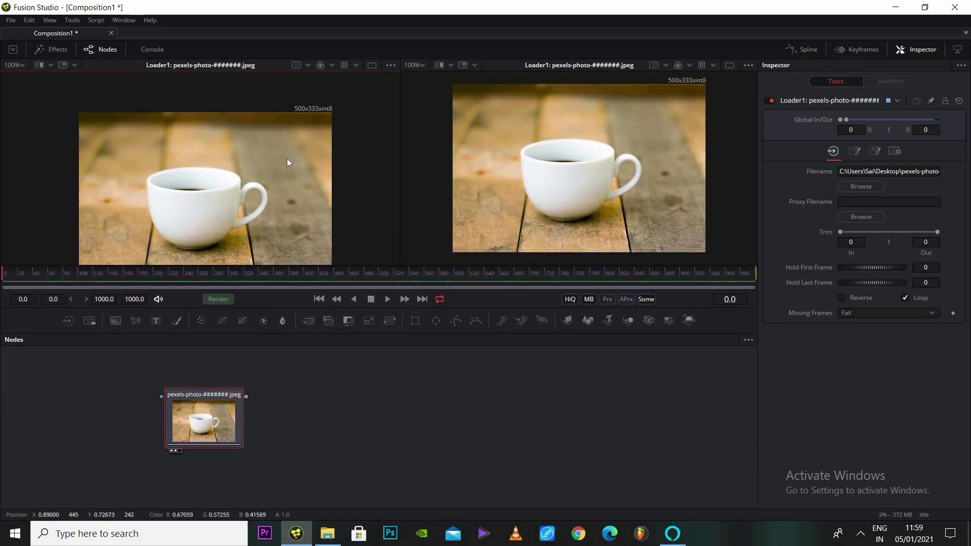
{"action": "scroll", "coordinate": [287, 159], "scroll_direction": "down", "scroll_amount": 2}
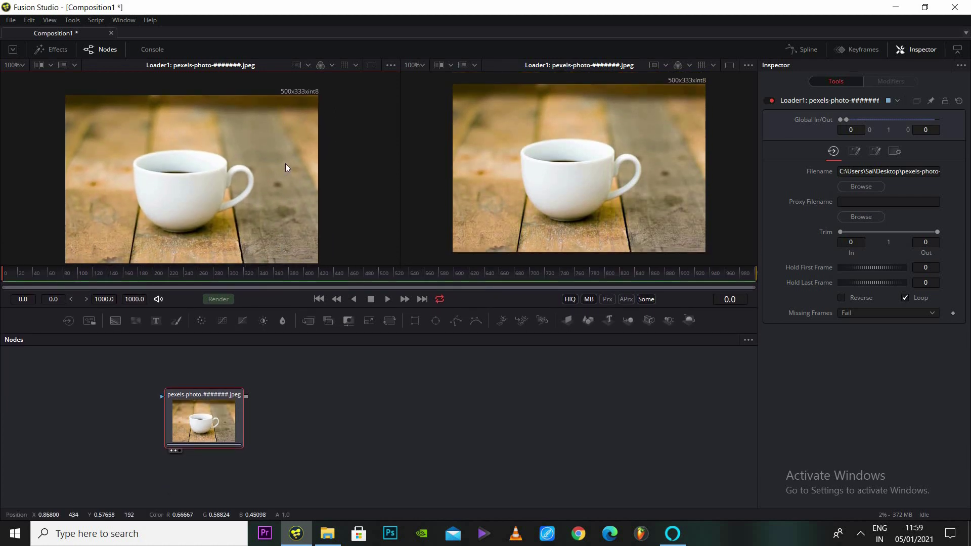
{"action": "scroll", "coordinate": [288, 117], "scroll_direction": "up", "scroll_amount": 1}
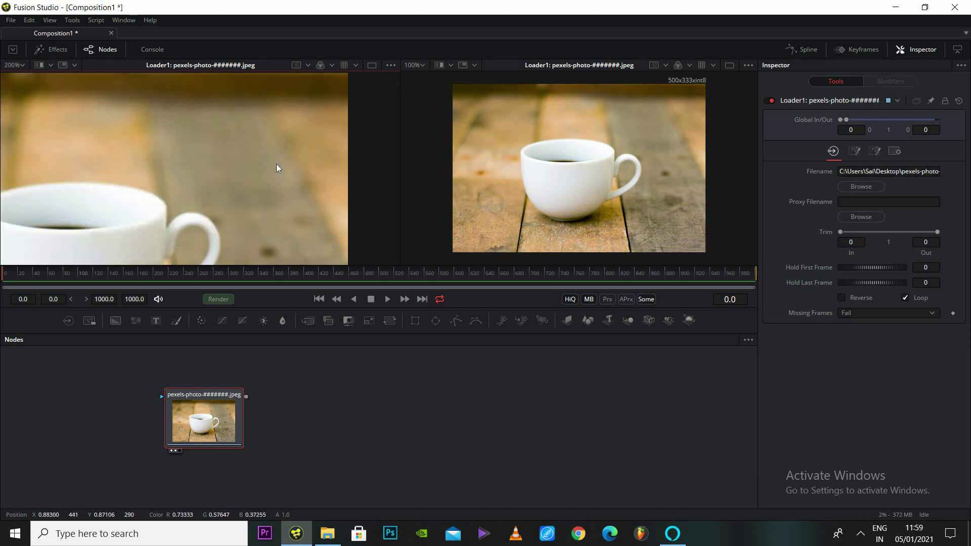
{"action": "scroll", "coordinate": [276, 164], "scroll_direction": "up", "scroll_amount": 3}
{"action": "scroll", "coordinate": [270, 187], "scroll_direction": "down", "scroll_amount": 1}
{"action": "scroll", "coordinate": [258, 129], "scroll_direction": "down", "scroll_amount": 1}
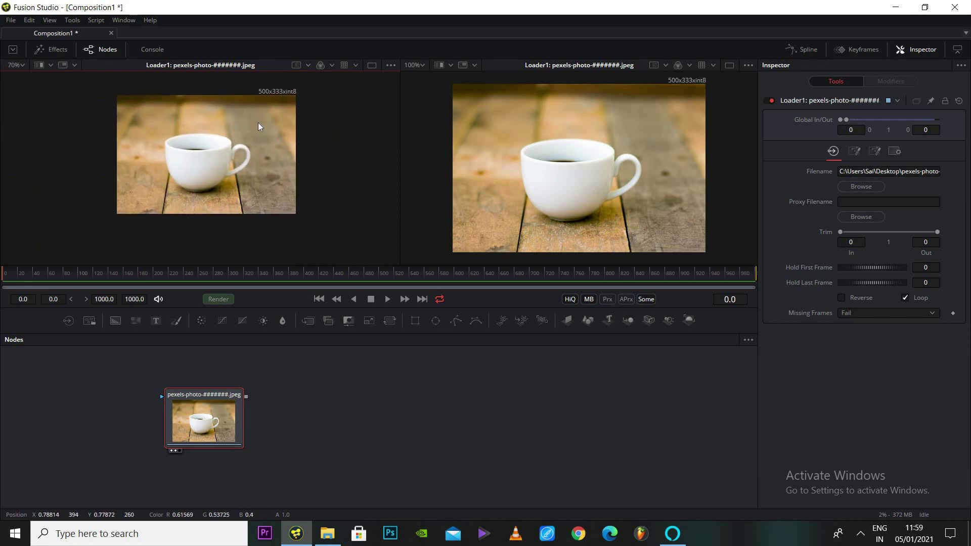
{"action": "scroll", "coordinate": [258, 127], "scroll_direction": "up", "scroll_amount": 1}
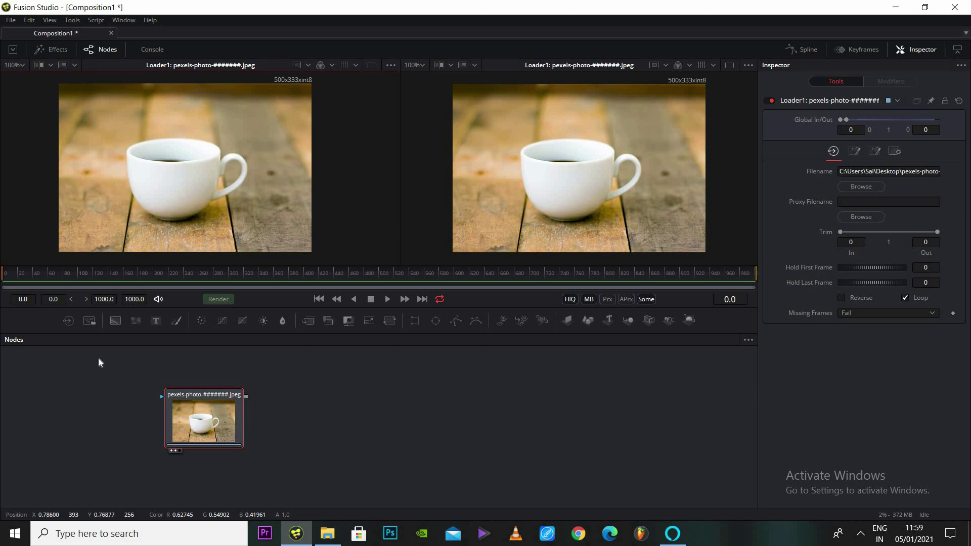
Step: Delete the loader node and add a Background node in the lower part of the node area
{"action": "left_click_drag", "start_coordinate": [98, 358], "coordinate": [399, 455]}
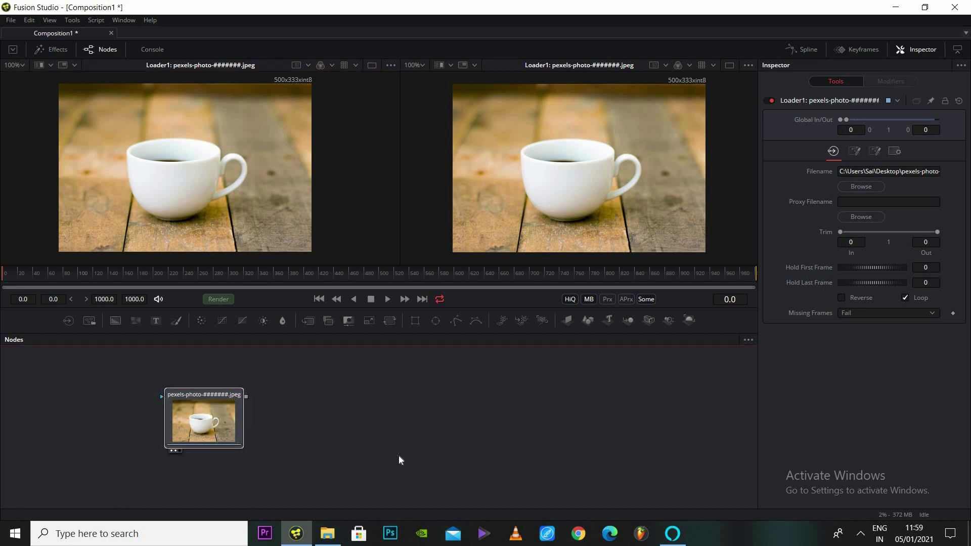
{"action": "key", "text": "Delete"}
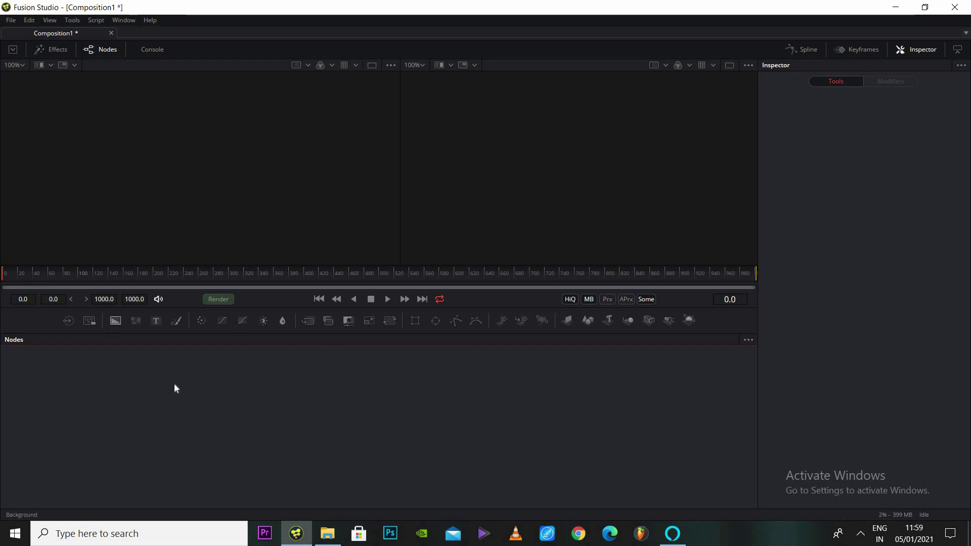
{"action": "key", "text": "shift+space"}
{"action": "type", "text": "back"}
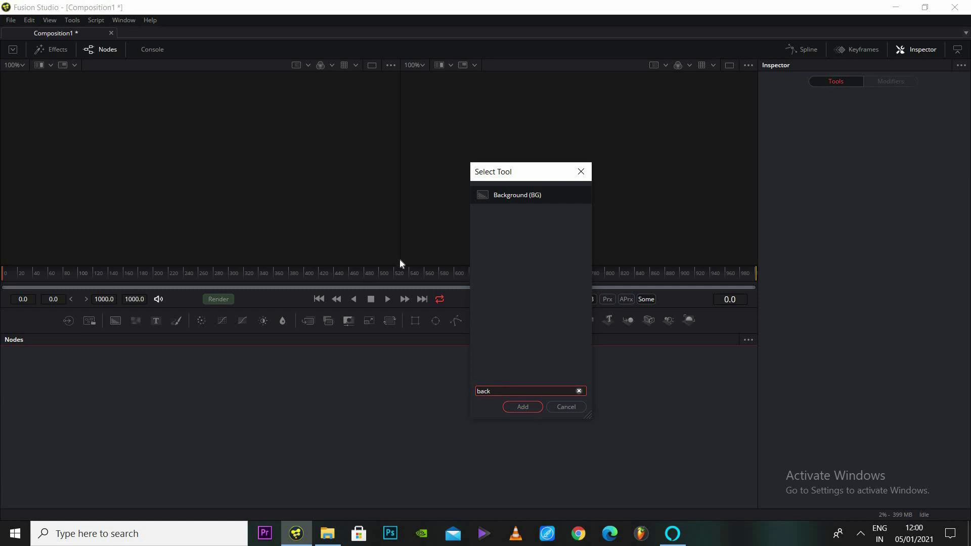
{"action": "left_click", "coordinate": [536, 406]}
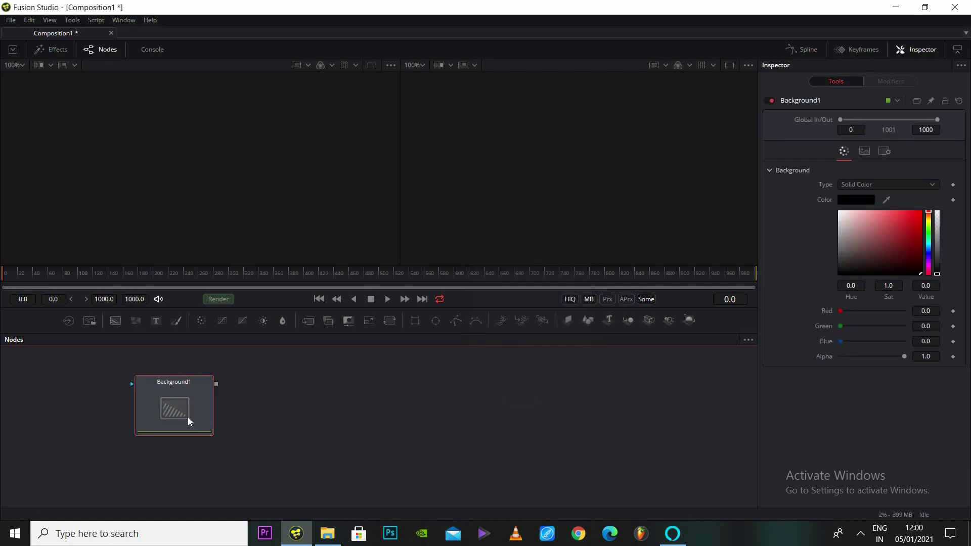
{"action": "left_click_drag", "start_coordinate": [247, 451], "coordinate": [246, 459]}
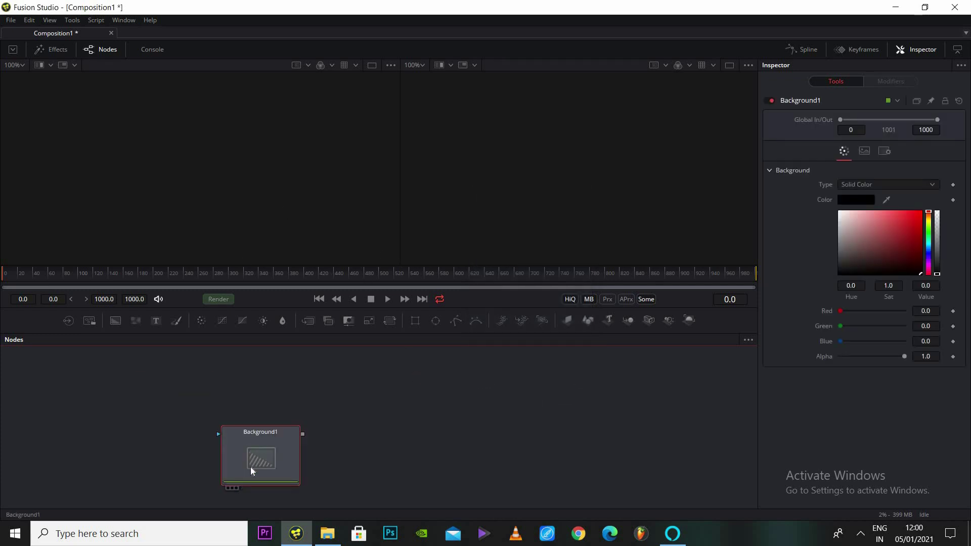
Step: Show the Background node in both the left and right viewers
{"action": "key", "text": "1"}
{"action": "key", "text": "1"}
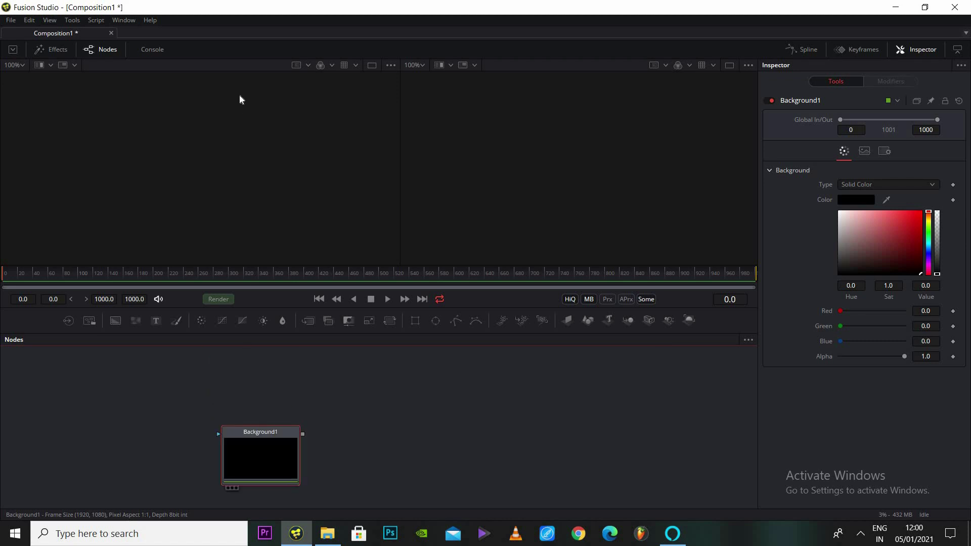
{"action": "key", "text": "1"}
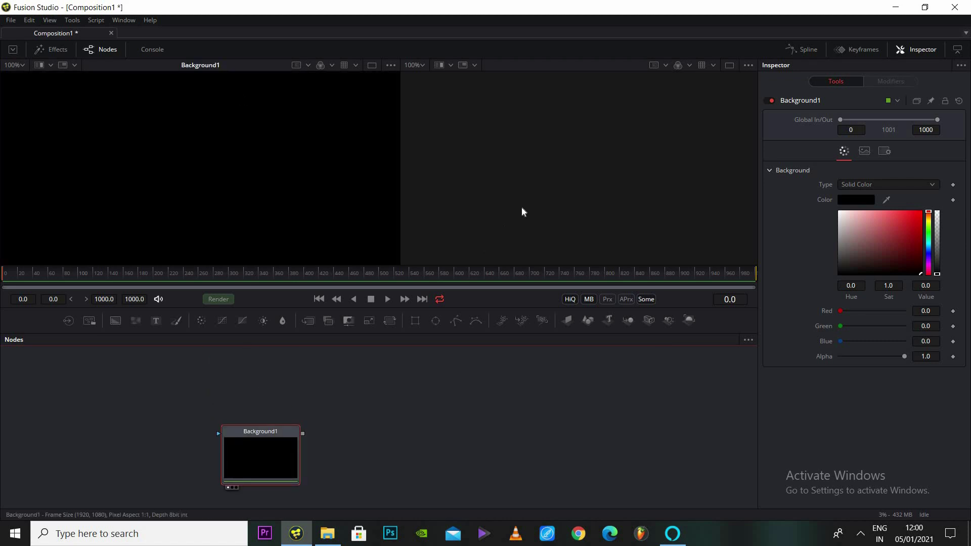
{"action": "key", "text": "2"}
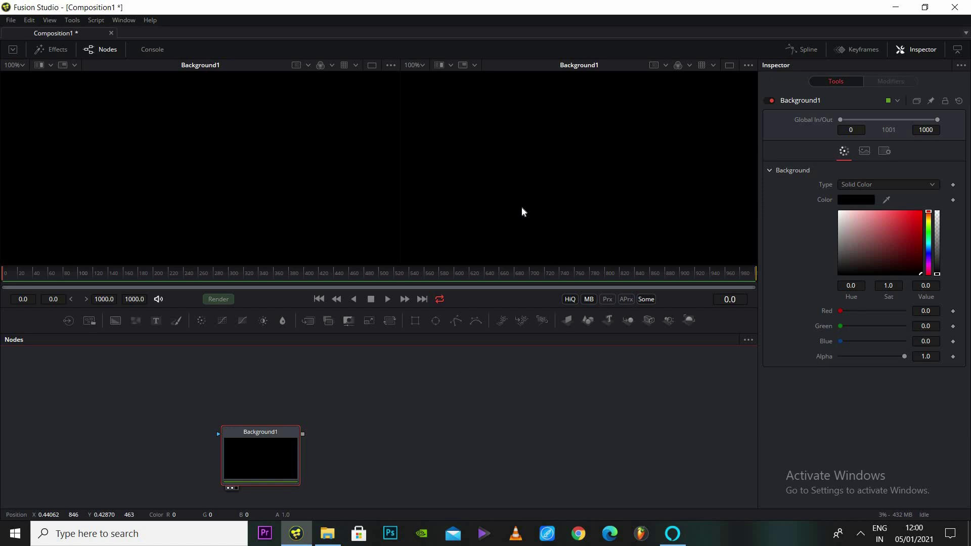
Step: Set the left viewer's scale to Fit and look at its Custom Scale option
{"action": "left_click", "coordinate": [21, 63]}
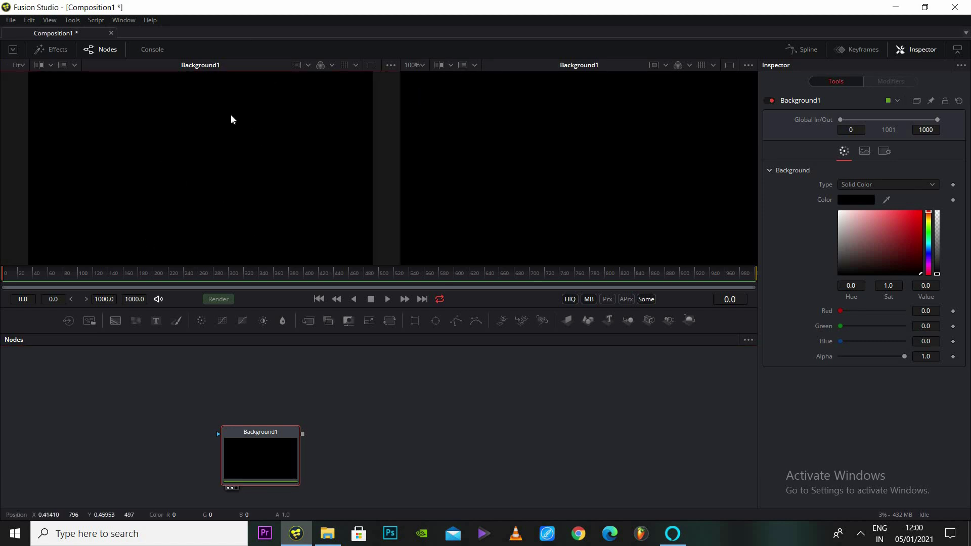
{"action": "right_click", "coordinate": [261, 138]}
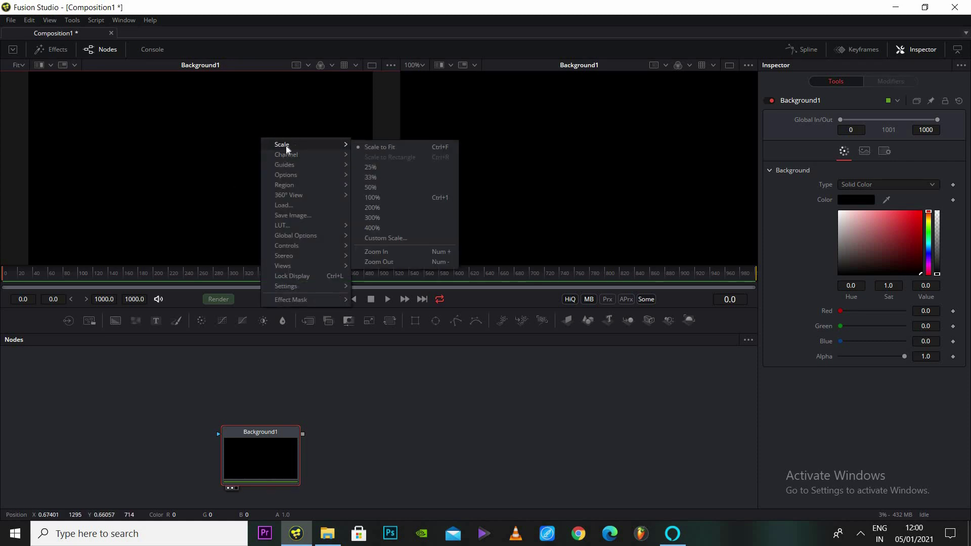
{"action": "mouse_move", "coordinate": [298, 145]}
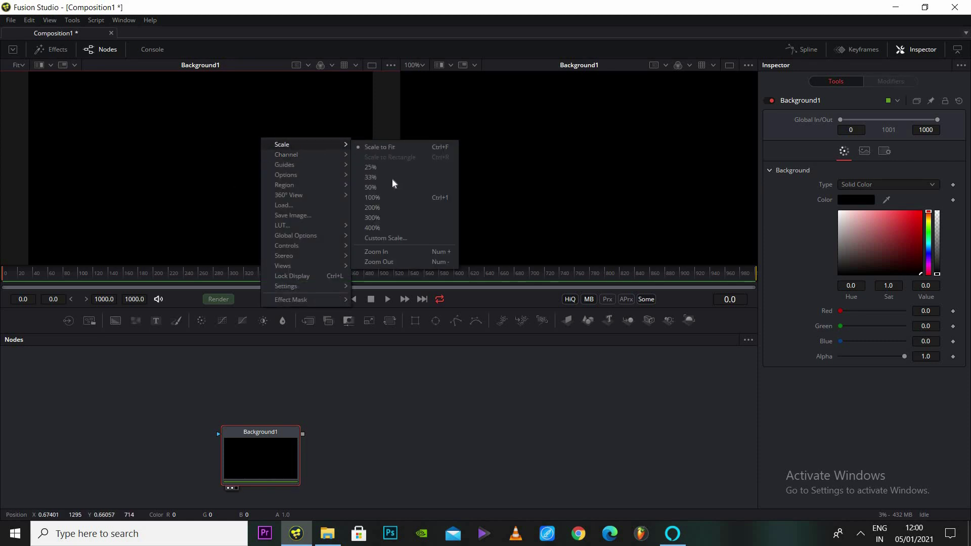
{"action": "left_click", "coordinate": [394, 238]}
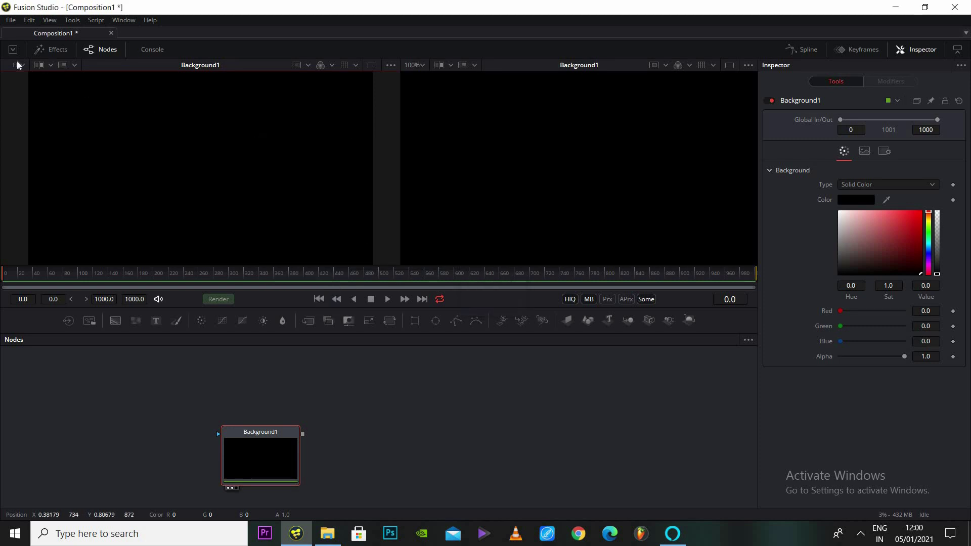
Step: Look at the left viewer's display options and pan its image around
{"action": "left_click_drag", "start_coordinate": [191, 145], "coordinate": [178, 168]}
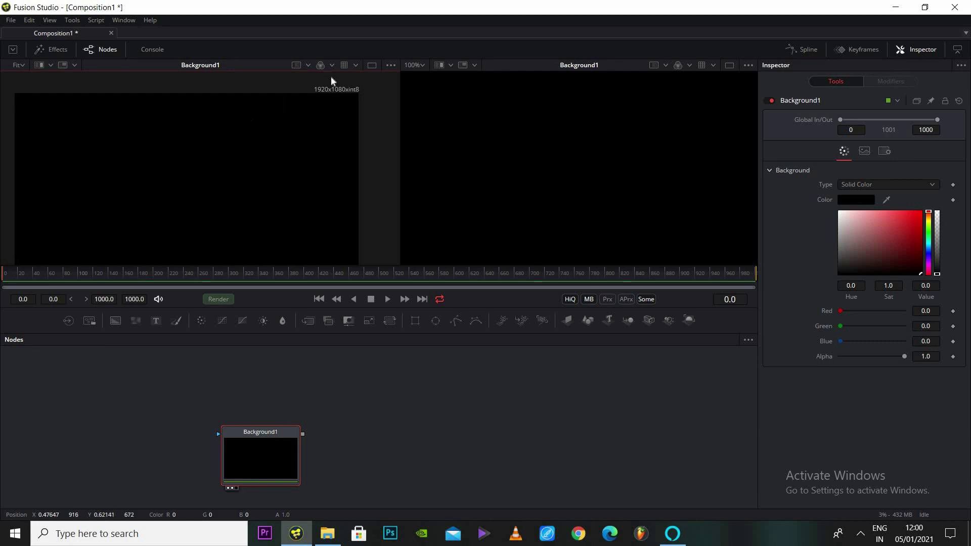
{"action": "left_click", "coordinate": [392, 64]}
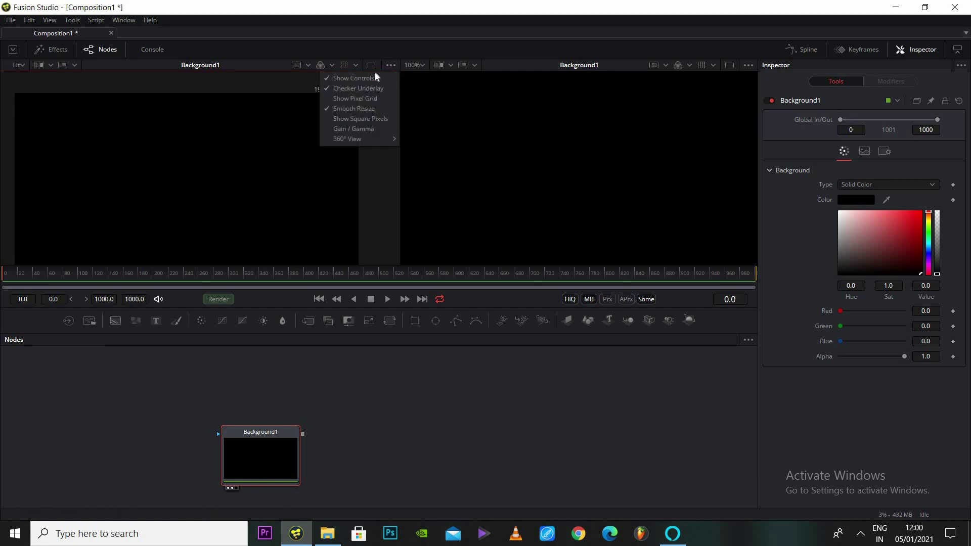
{"action": "left_click", "coordinate": [174, 163]}
{"action": "left_click_drag", "start_coordinate": [175, 139], "coordinate": [175, 117]}
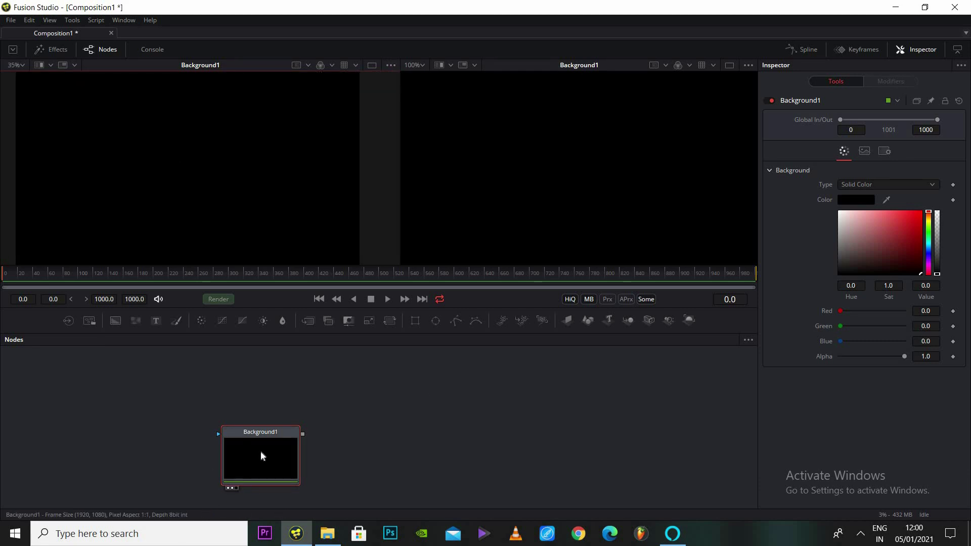
Step: Move the Background node higher in the node area and set its color to pure red with Red 1.0
{"action": "left_click_drag", "start_coordinate": [282, 436], "coordinate": [263, 376]}
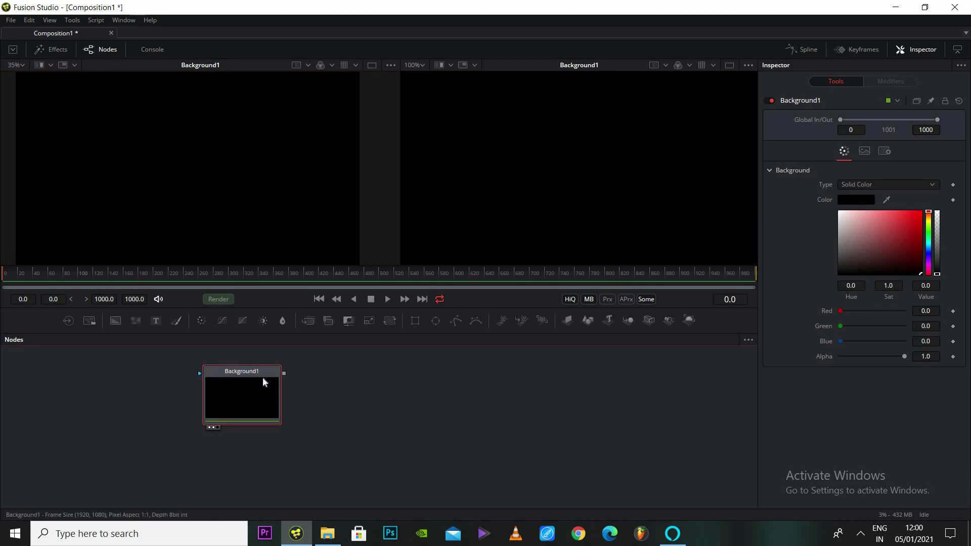
{"action": "left_click_drag", "start_coordinate": [855, 219], "coordinate": [883, 236]}
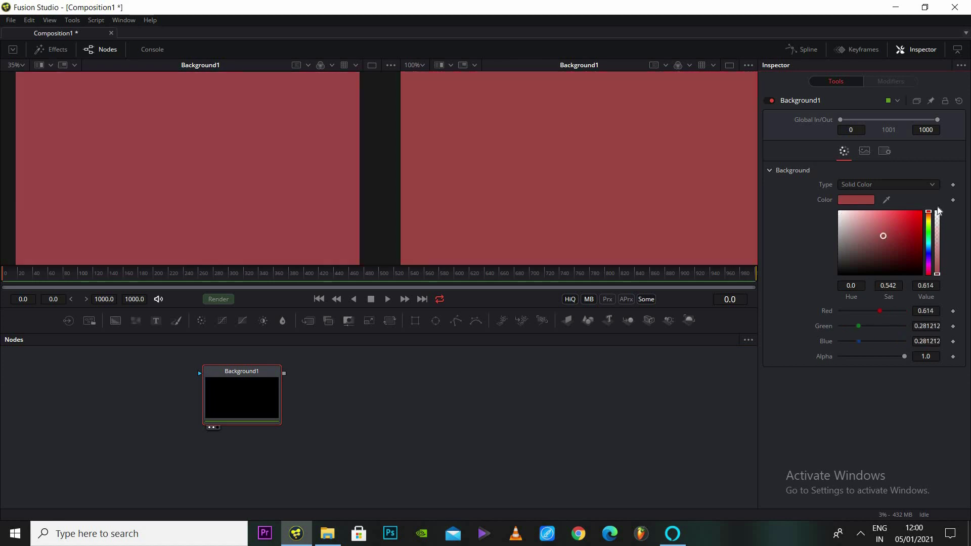
{"action": "left_click_drag", "start_coordinate": [937, 208], "coordinate": [967, 148]}
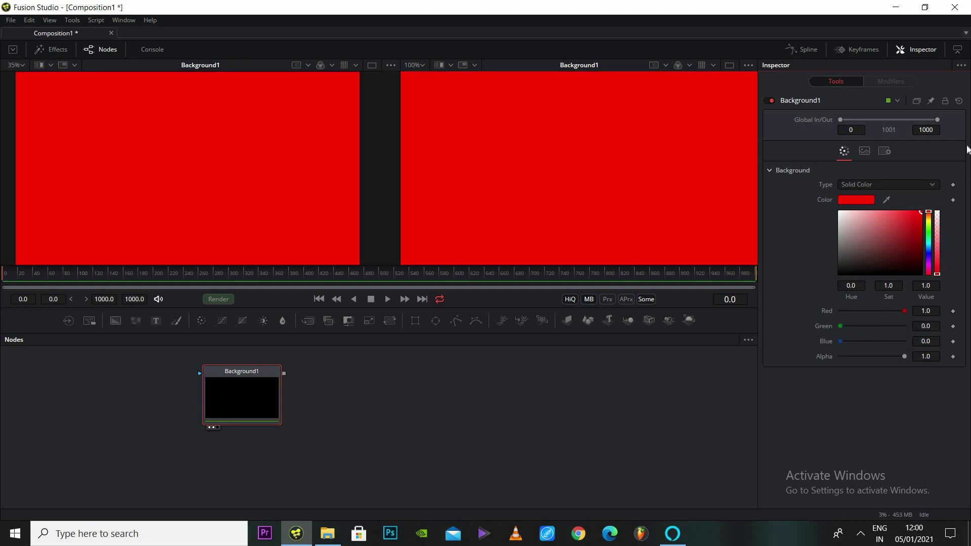
Step: Set the scale of both viewers to Fit and shift the Background node slightly to the left
{"action": "left_click", "coordinate": [19, 65]}
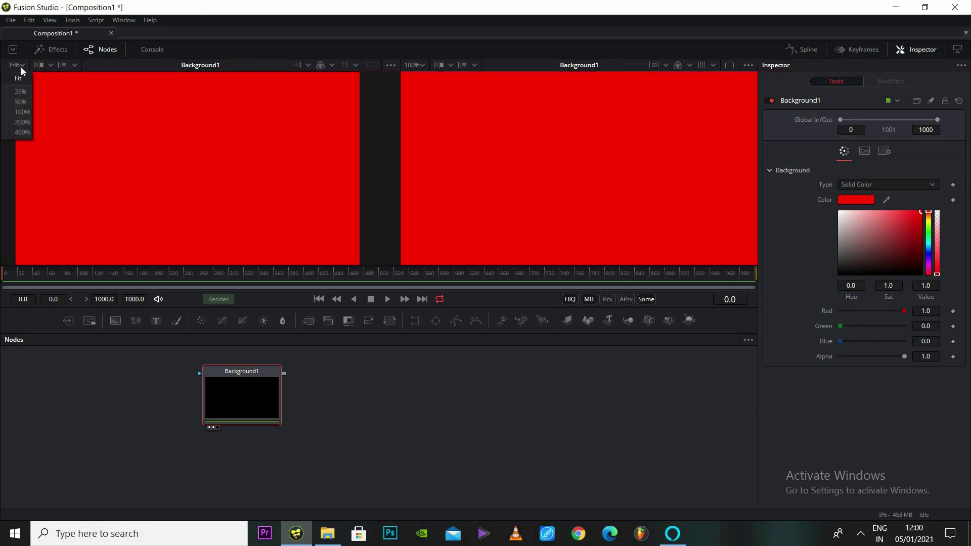
{"action": "left_click", "coordinate": [20, 68]}
{"action": "left_click", "coordinate": [424, 64]}
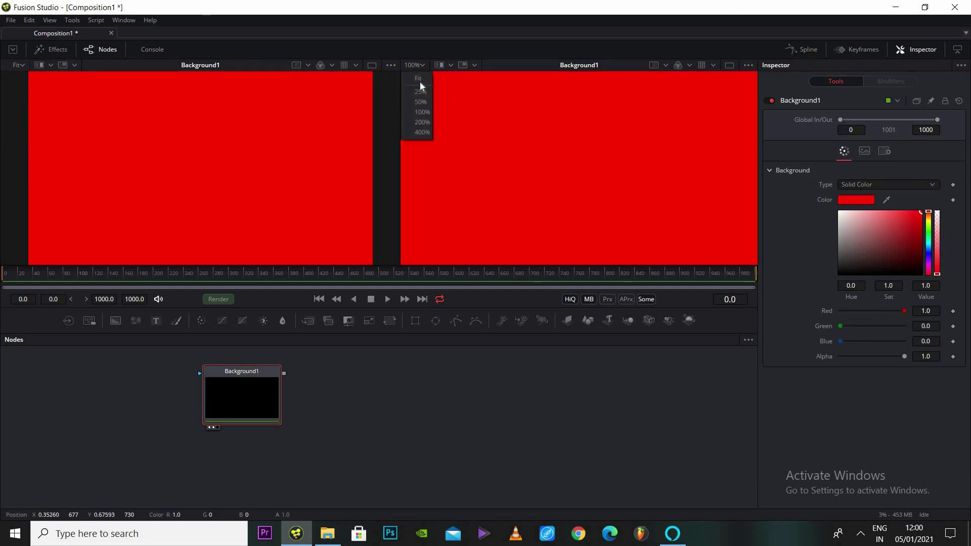
{"action": "left_click", "coordinate": [420, 82]}
{"action": "left_click_drag", "start_coordinate": [241, 389], "coordinate": [202, 396]}
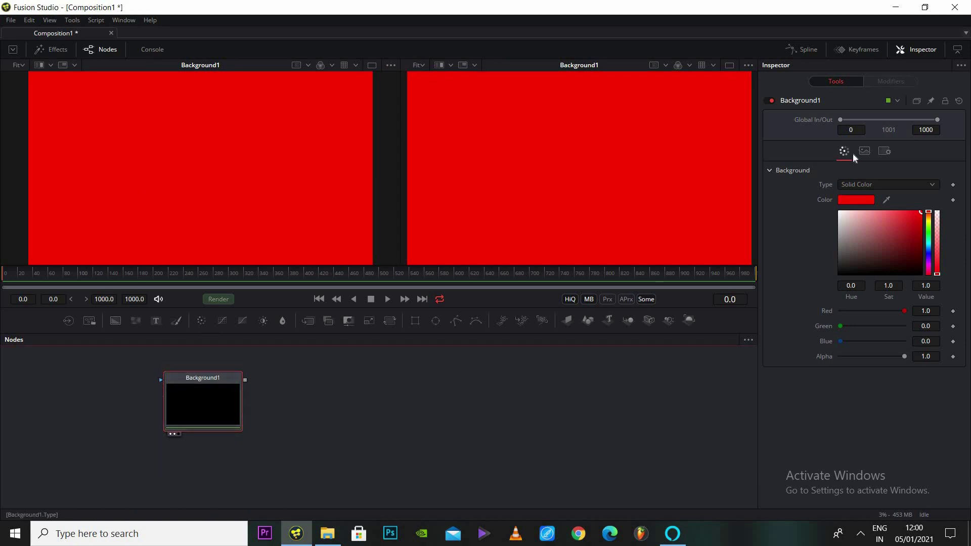
Step: Change the background type to Gradient and move the gradient's start point to about X 0.186, Y 0.477
{"action": "left_click", "coordinate": [869, 186]}
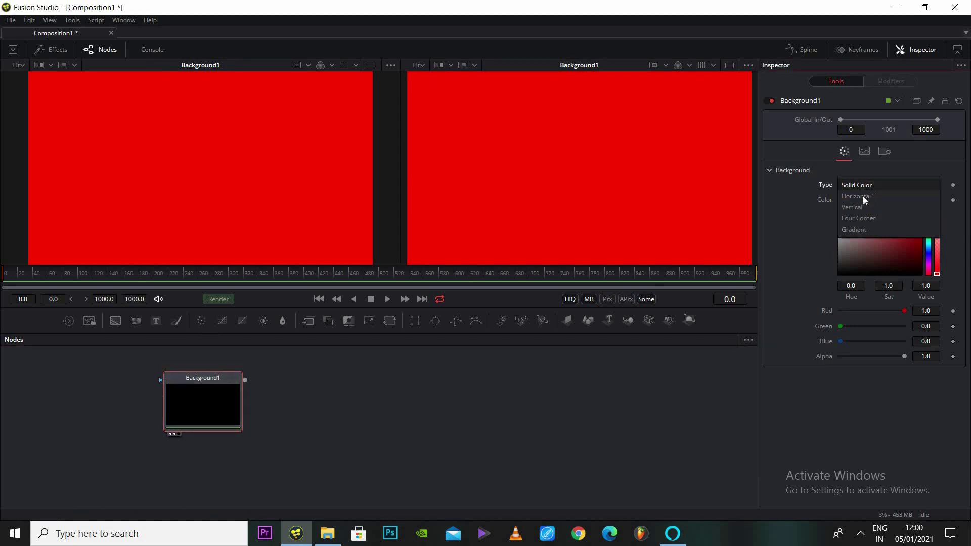
{"action": "left_click", "coordinate": [861, 231]}
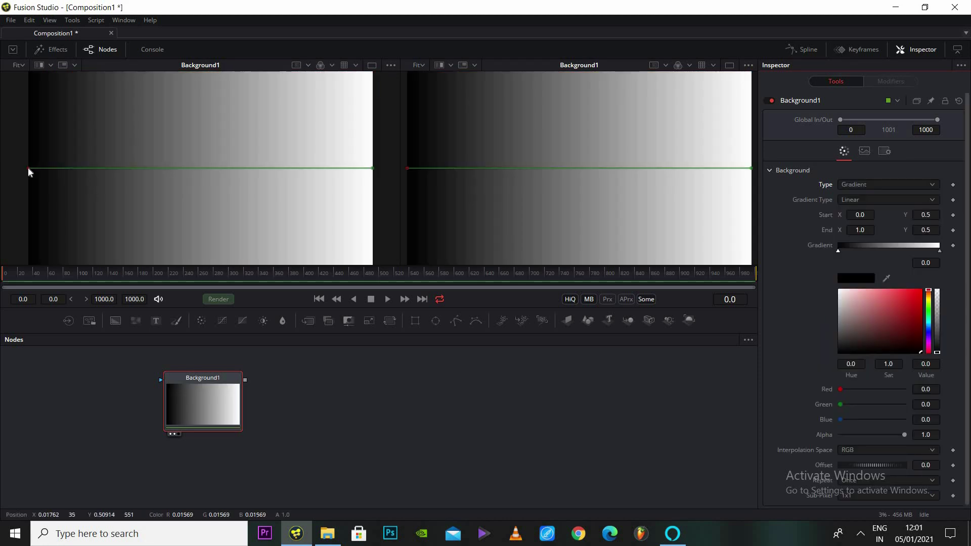
{"action": "left_click_drag", "start_coordinate": [28, 169], "coordinate": [136, 172]}
{"action": "left_click_drag", "start_coordinate": [67, 173], "coordinate": [92, 173]}
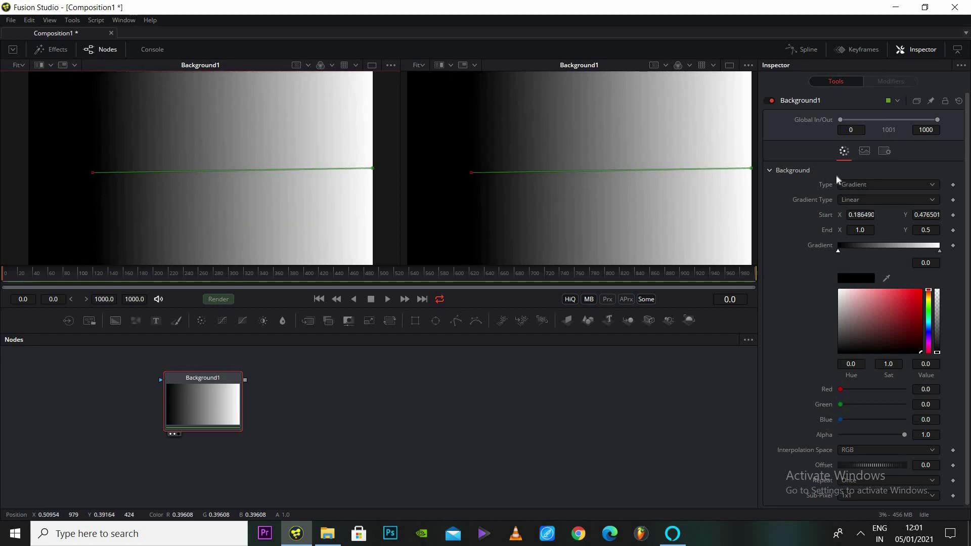
Step: Try the Square and Reflect gradient types, settle on Radial, and move its start point to about X 0.046, Y 0.484
{"action": "left_click", "coordinate": [885, 200]}
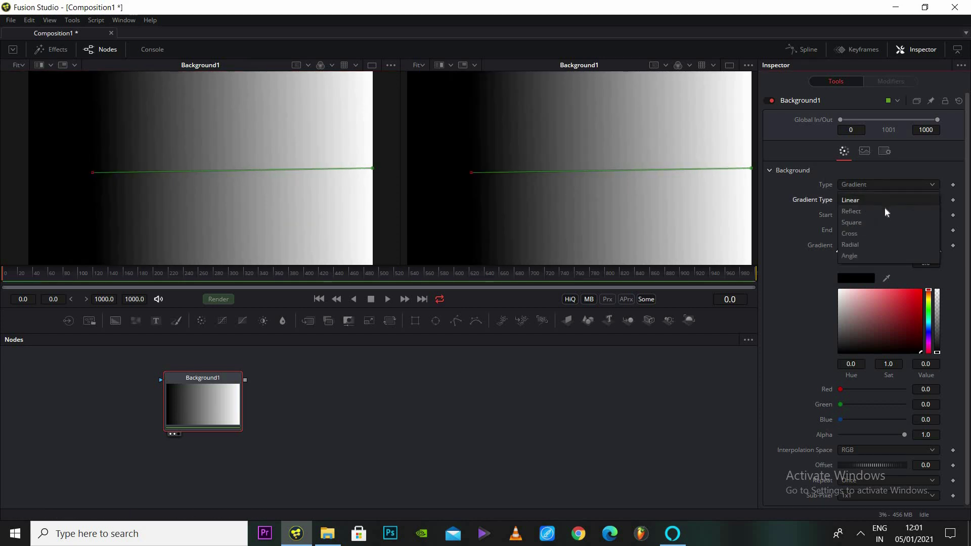
{"action": "left_click", "coordinate": [887, 218]}
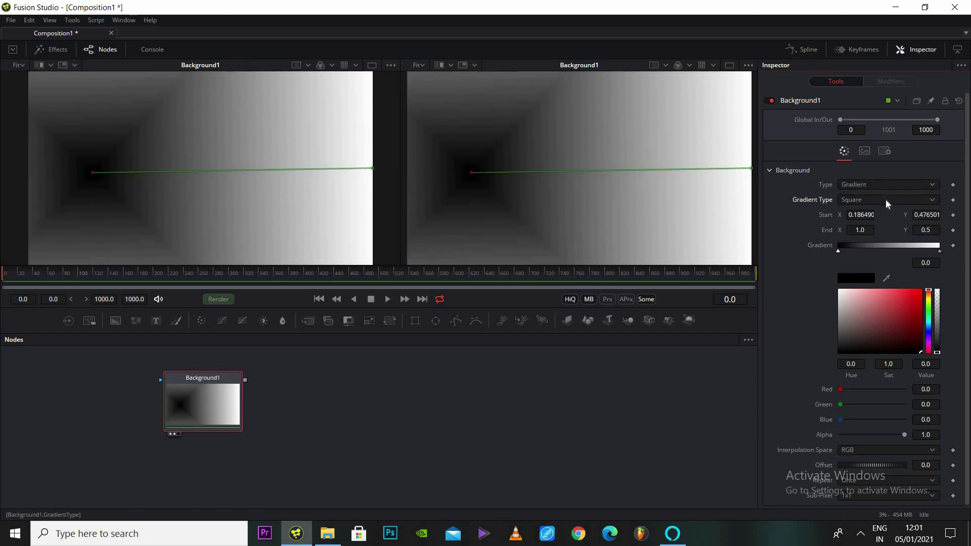
{"action": "left_click", "coordinate": [884, 198]}
{"action": "left_click", "coordinate": [882, 203]}
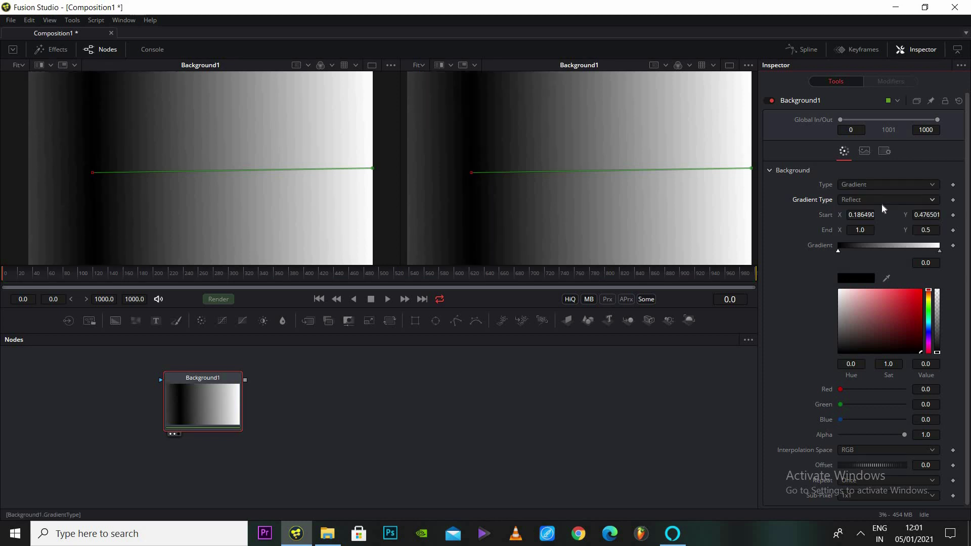
{"action": "left_click", "coordinate": [882, 202]}
{"action": "left_click", "coordinate": [885, 231]}
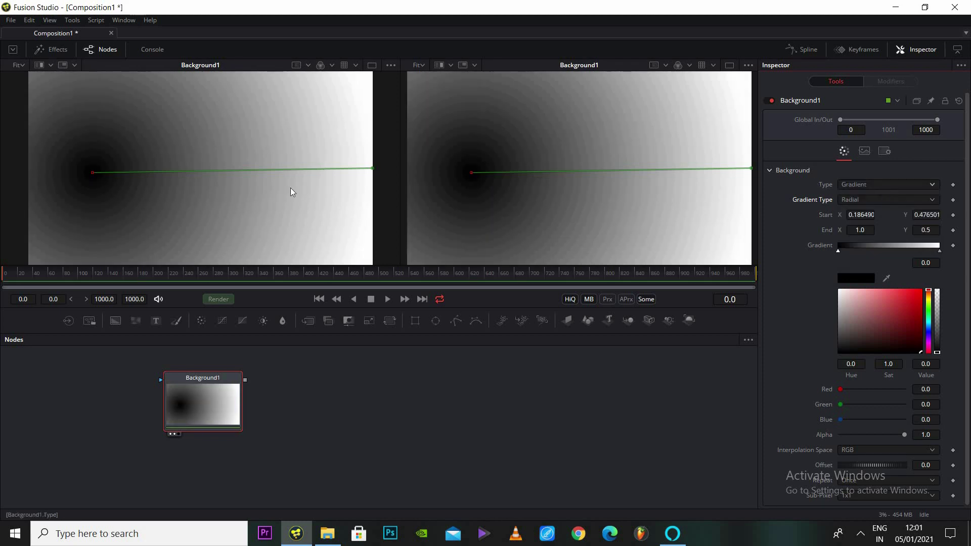
{"action": "left_click_drag", "start_coordinate": [92, 173], "coordinate": [44, 171]}
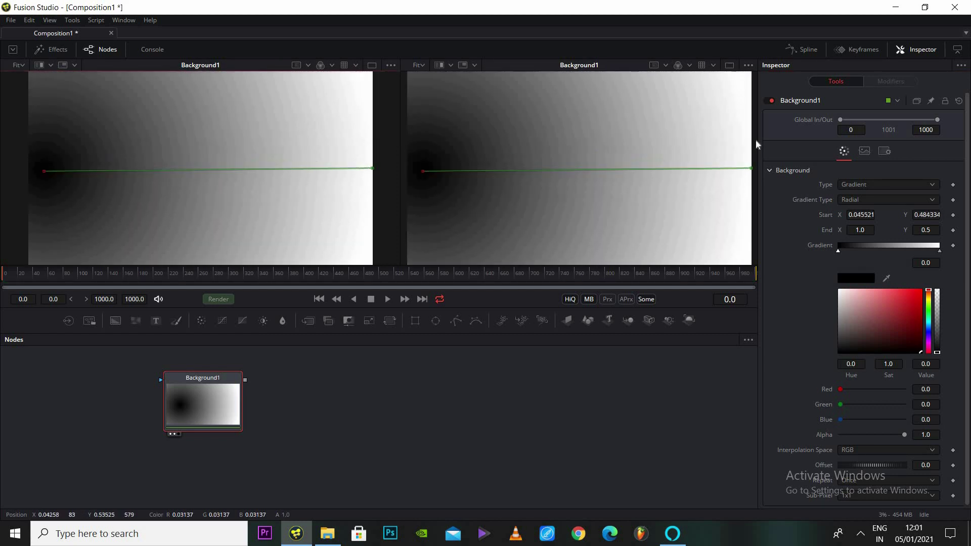
Step: Return the background type to Solid Color and lower its Red value to 0.0
{"action": "left_click", "coordinate": [900, 185]}
{"action": "left_click", "coordinate": [888, 143]}
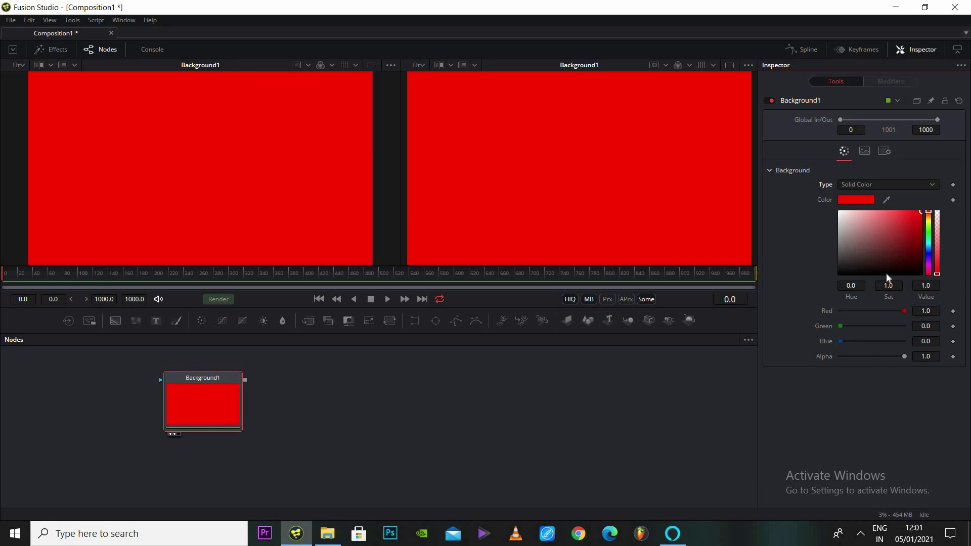
{"action": "left_click_drag", "start_coordinate": [903, 310], "coordinate": [807, 323]}
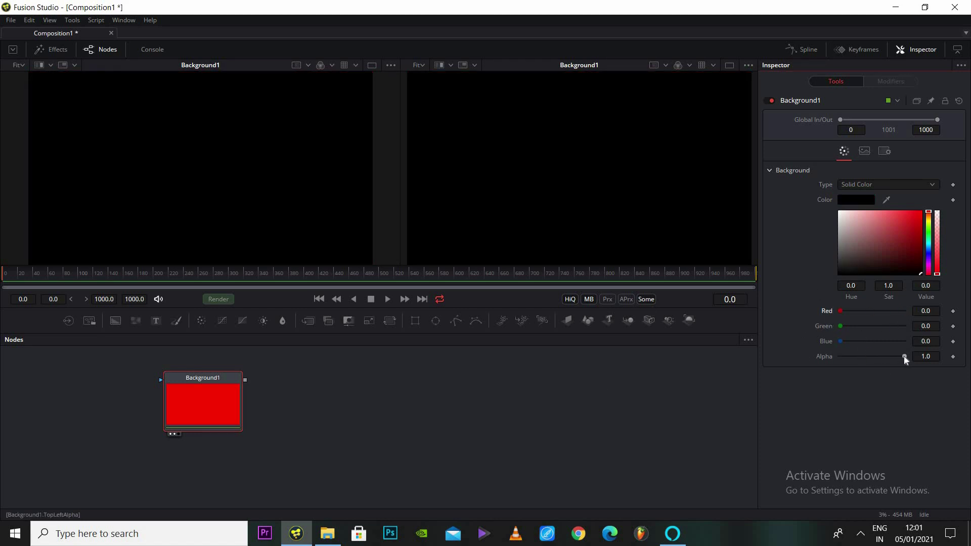
Step: Lower the background's Alpha to 0.0, and restore it to 1.0
{"action": "left_click_drag", "start_coordinate": [901, 357], "coordinate": [886, 356]}
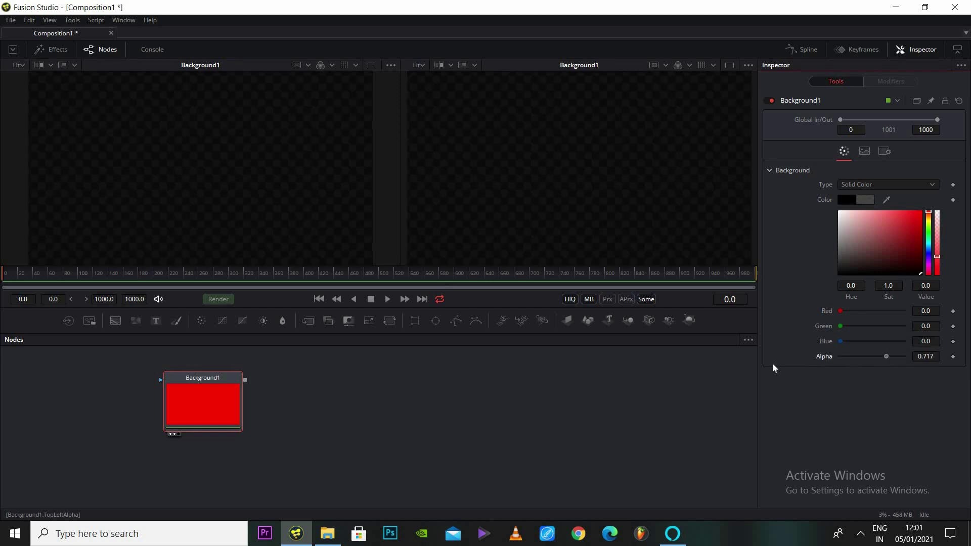
{"action": "left_click_drag", "start_coordinate": [772, 363], "coordinate": [766, 364]}
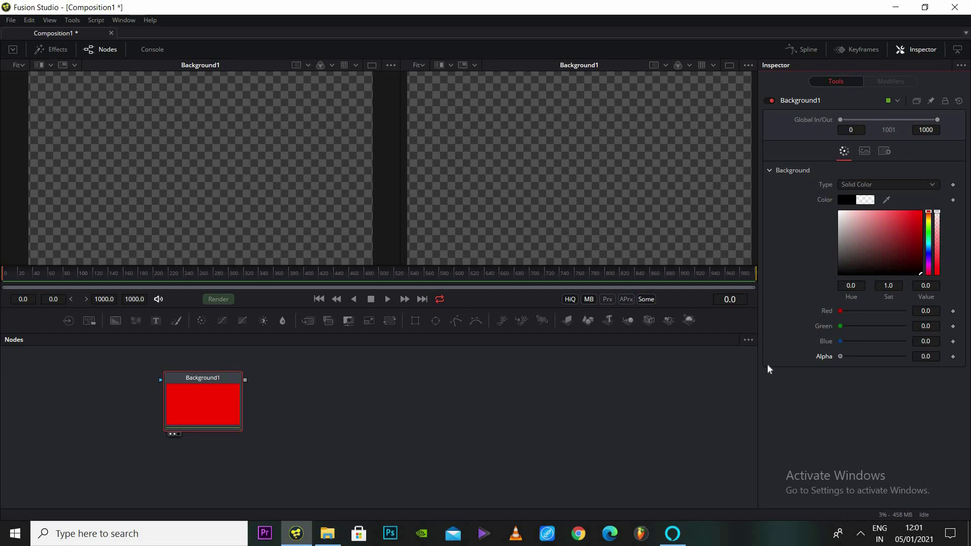
{"action": "left_click_drag", "start_coordinate": [856, 359], "coordinate": [926, 357]}
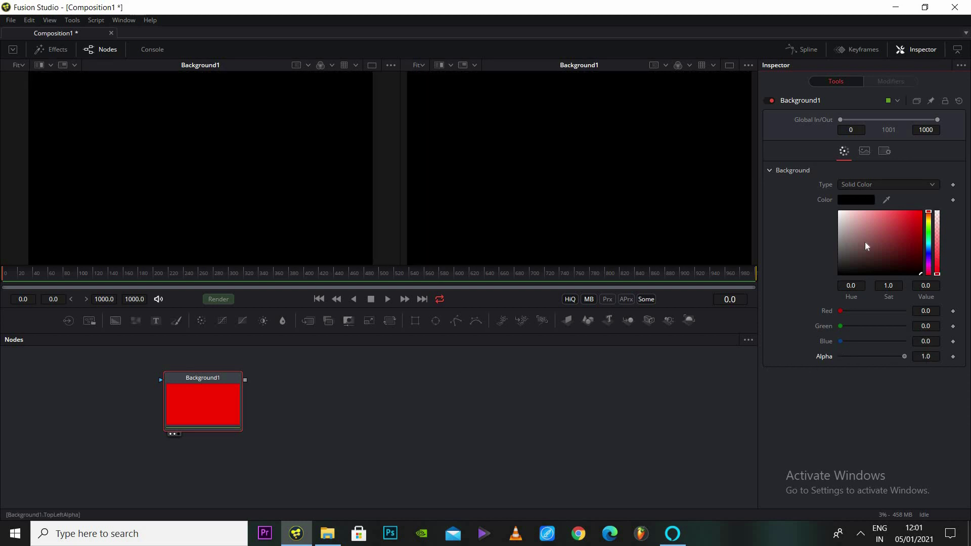
Step: Try an image size of 678 by 937 for the background and undo the width and height changes
{"action": "left_click", "coordinate": [864, 151]}
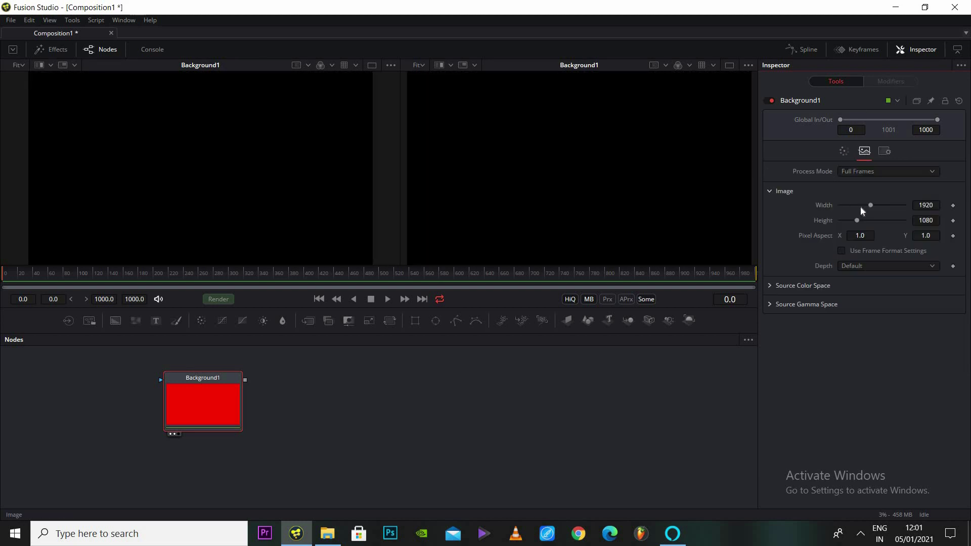
{"action": "left_click_drag", "start_coordinate": [837, 208], "coordinate": [858, 223]}
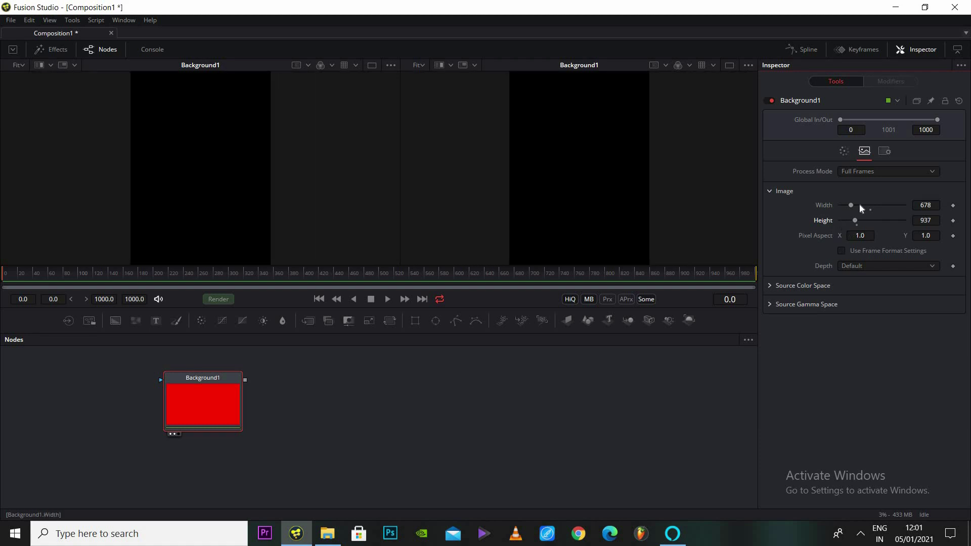
{"action": "key", "text": "ctrl+z"}
{"action": "key", "text": "ctrl+z"}
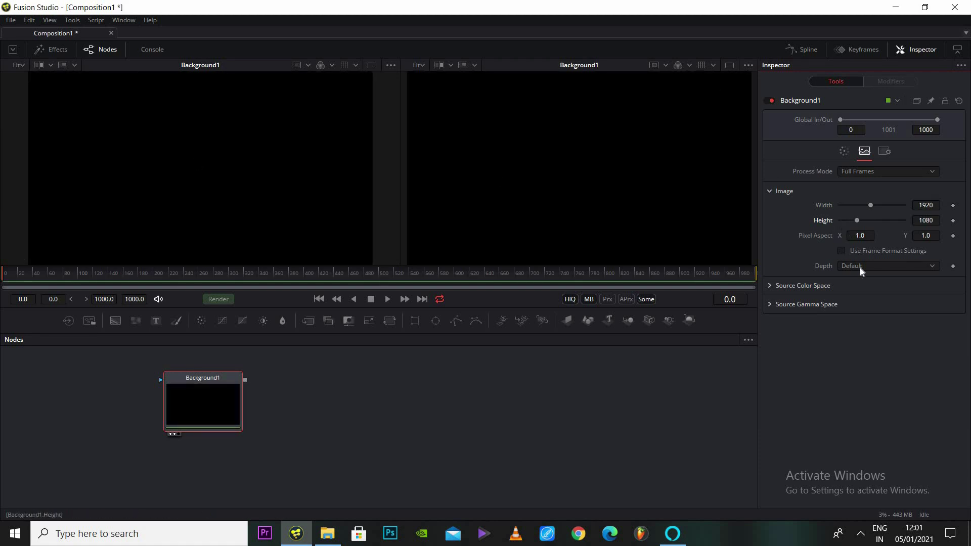
Step: Look at the Depth options in the background's image settings and return to its color settings
{"action": "left_click", "coordinate": [864, 263]}
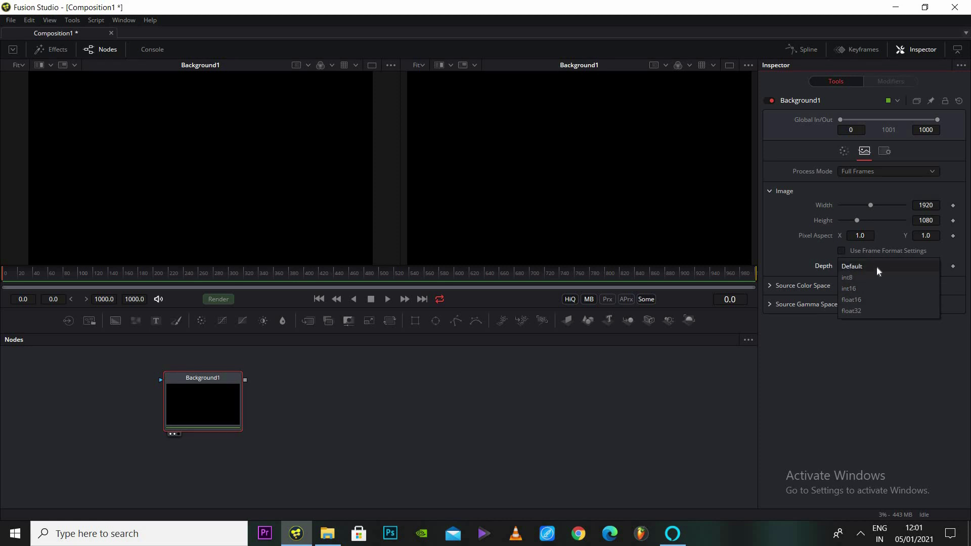
{"action": "left_click", "coordinate": [871, 253]}
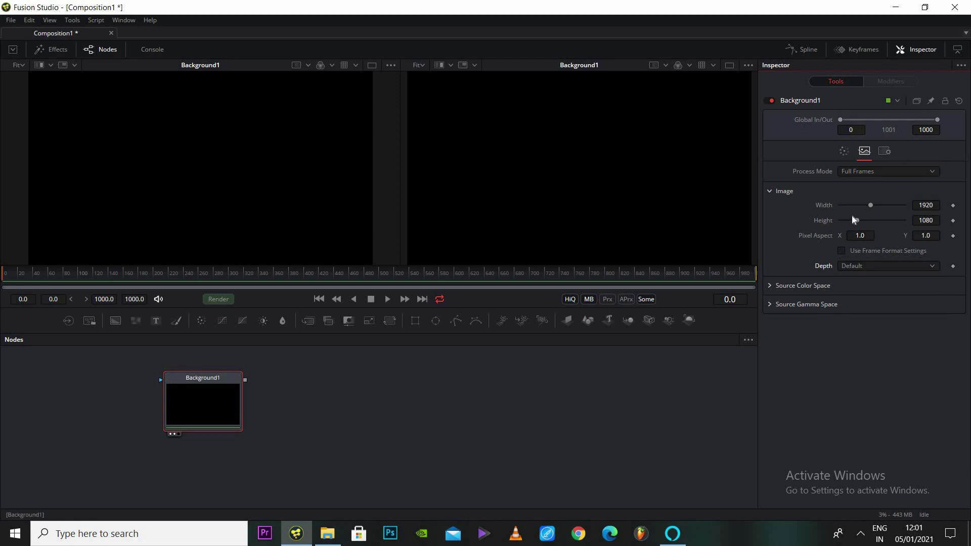
{"action": "left_click", "coordinate": [843, 151]}
Step: Set the background's solid color to pure red with Red 1.0, Green 0.0 and Blue 0.0
{"action": "left_click", "coordinate": [146, 140]}
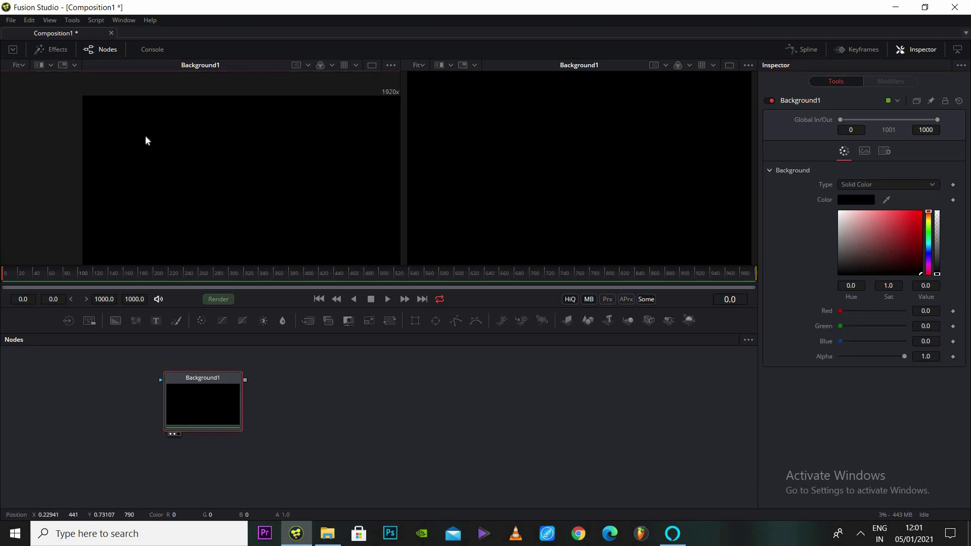
{"action": "left_click_drag", "start_coordinate": [145, 136], "coordinate": [138, 127]}
{"action": "left_click_drag", "start_coordinate": [888, 212], "coordinate": [840, 238]}
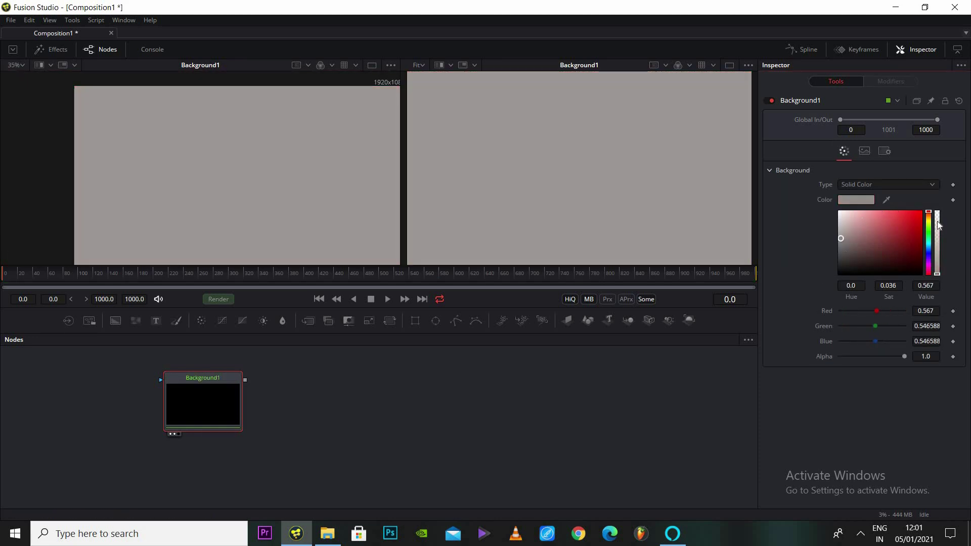
{"action": "left_click_drag", "start_coordinate": [937, 221], "coordinate": [926, 209]}
Step: Reposition the left viewer's image and make the viewer area moderately taller, keeping the whole Background node in view
{"action": "left_click_drag", "start_coordinate": [256, 208], "coordinate": [226, 199]}
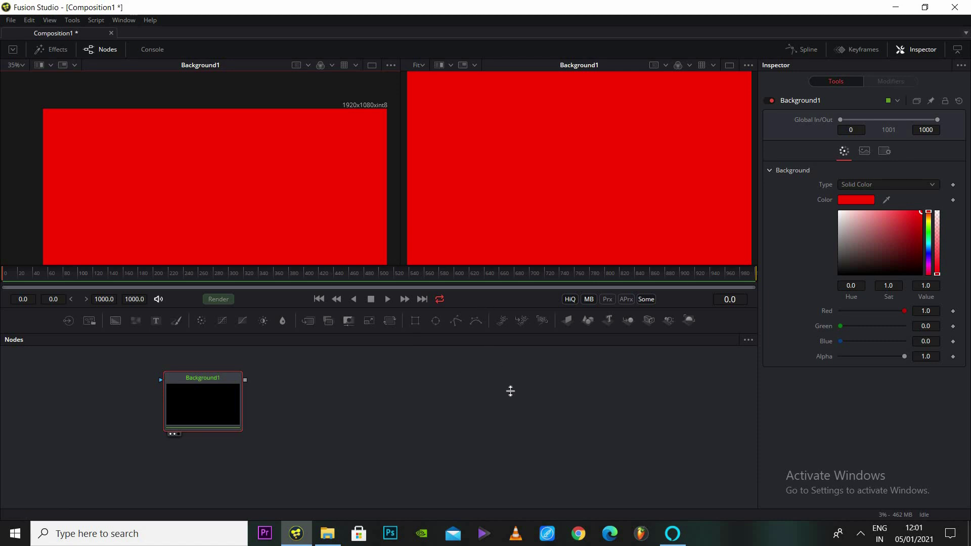
{"action": "left_click_drag", "start_coordinate": [510, 391], "coordinate": [510, 416]}
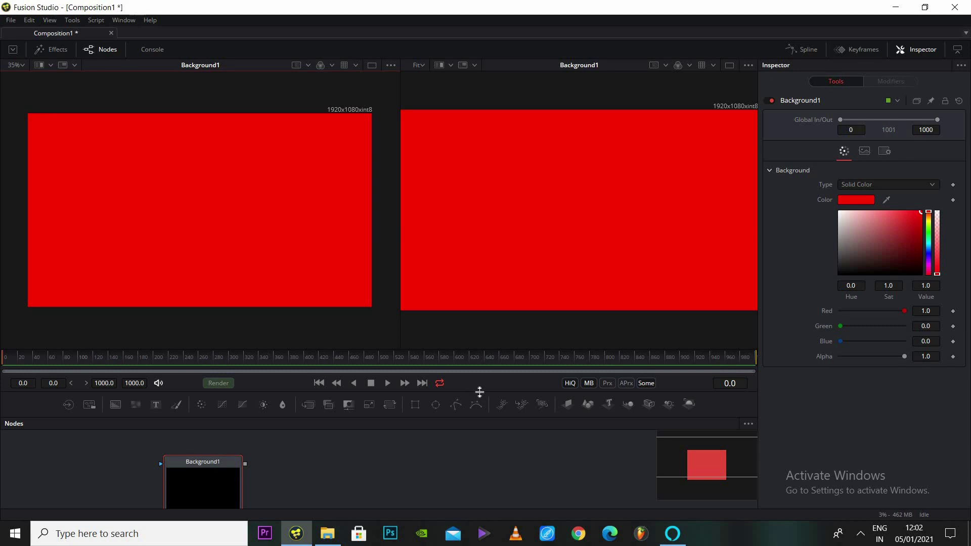
{"action": "left_click_drag", "start_coordinate": [479, 394], "coordinate": [499, 379]}
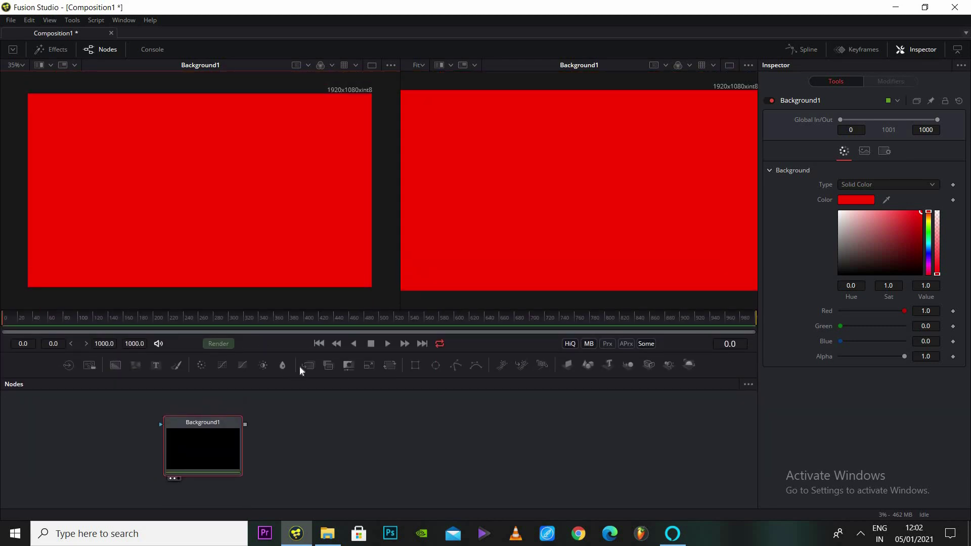
Step: Add a Merge node to the node area and reposition the Background node to the left of it
{"action": "left_click_drag", "start_coordinate": [311, 367], "coordinate": [440, 466]}
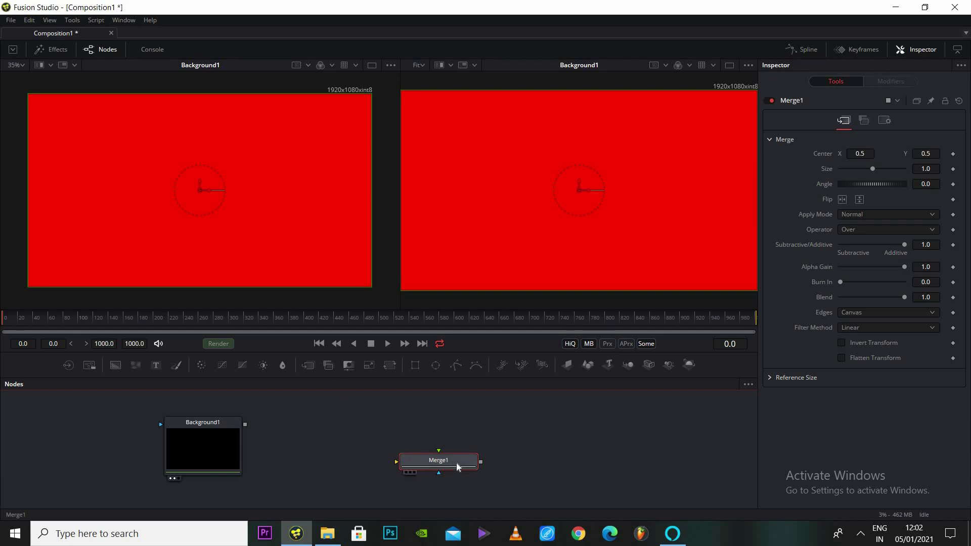
{"action": "left_click_drag", "start_coordinate": [241, 438], "coordinate": [369, 432]}
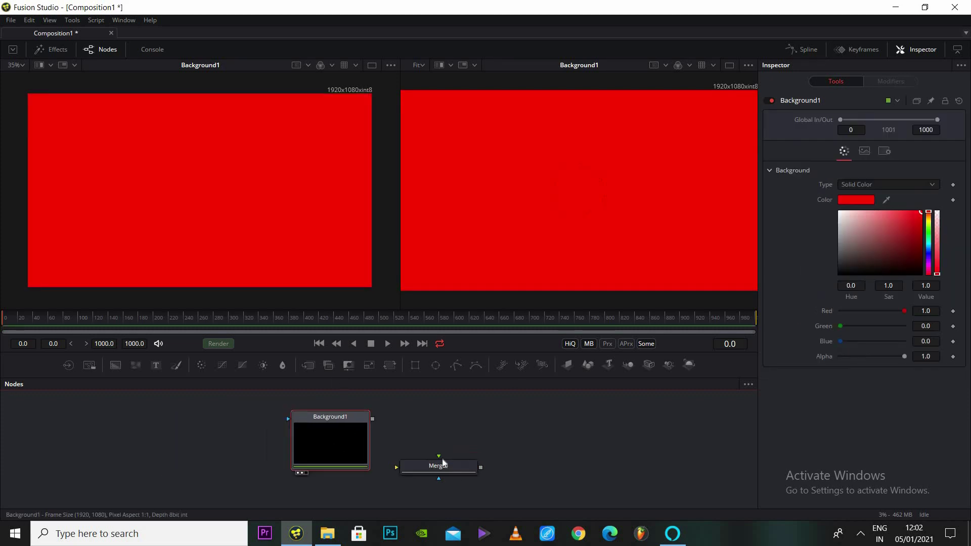
{"action": "left_click_drag", "start_coordinate": [276, 432], "coordinate": [357, 451]}
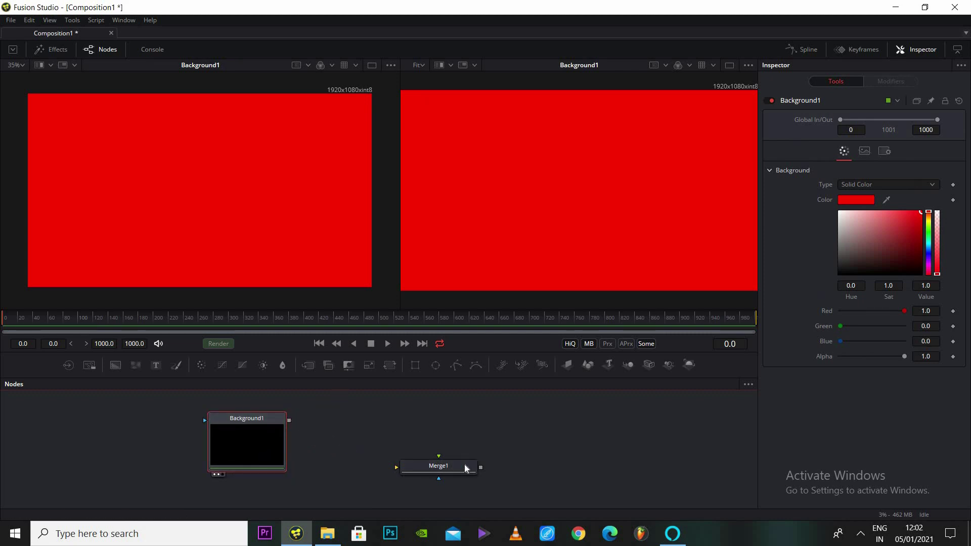
{"action": "left_click_drag", "start_coordinate": [481, 467], "coordinate": [320, 396]}
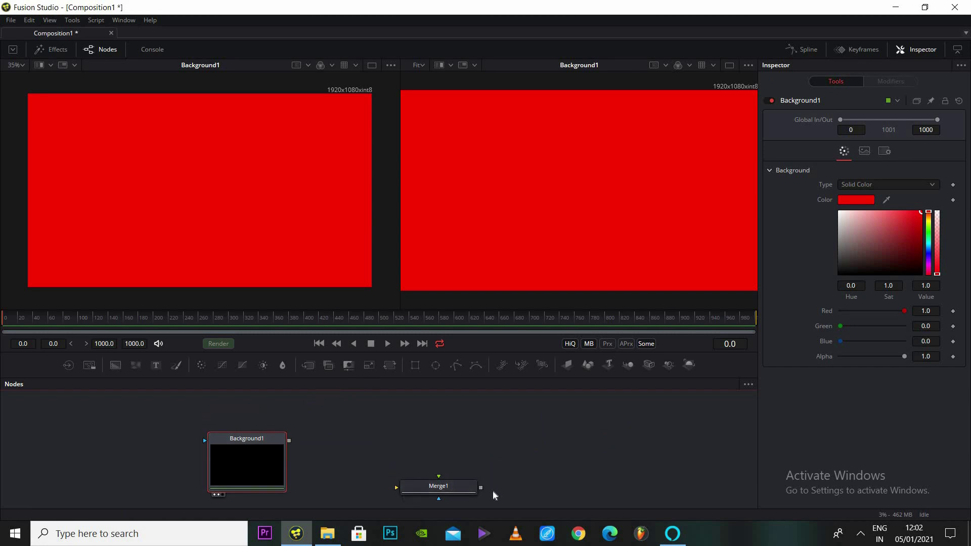
{"action": "left_click_drag", "start_coordinate": [481, 488], "coordinate": [278, 434]}
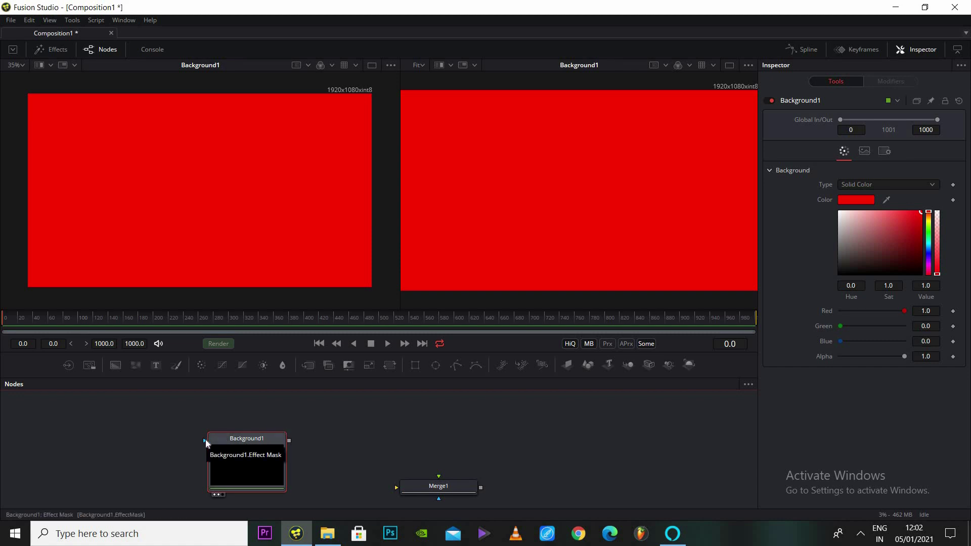
{"action": "left_click_drag", "start_coordinate": [205, 439], "coordinate": [120, 397]}
{"action": "left_click_drag", "start_coordinate": [138, 362], "coordinate": [147, 450]}
{"action": "left_click_drag", "start_coordinate": [276, 420], "coordinate": [266, 376]}
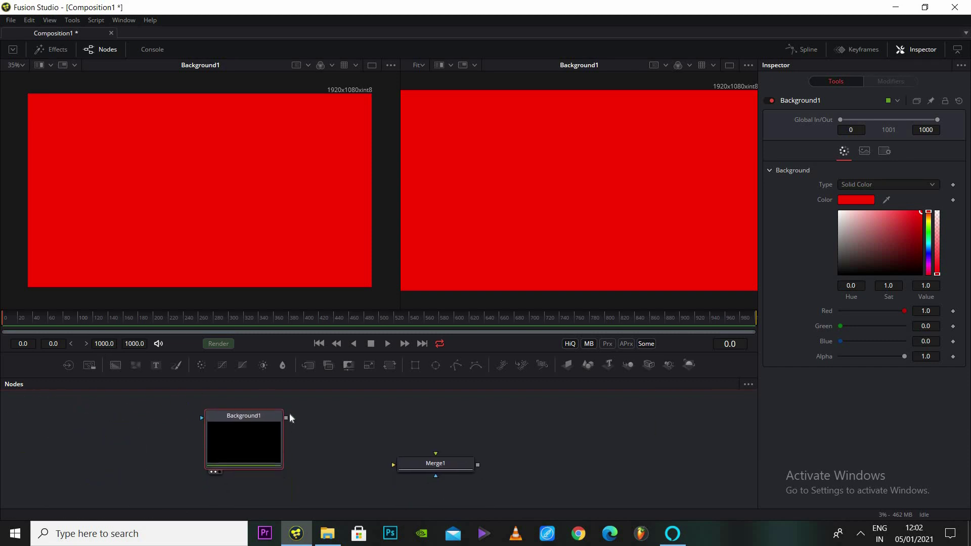
Step: Move the Background node further away from the Merge node and shift the Merge node slightly towards it
{"action": "left_click", "coordinate": [440, 464]}
{"action": "left_click_drag", "start_coordinate": [238, 432], "coordinate": [219, 435]}
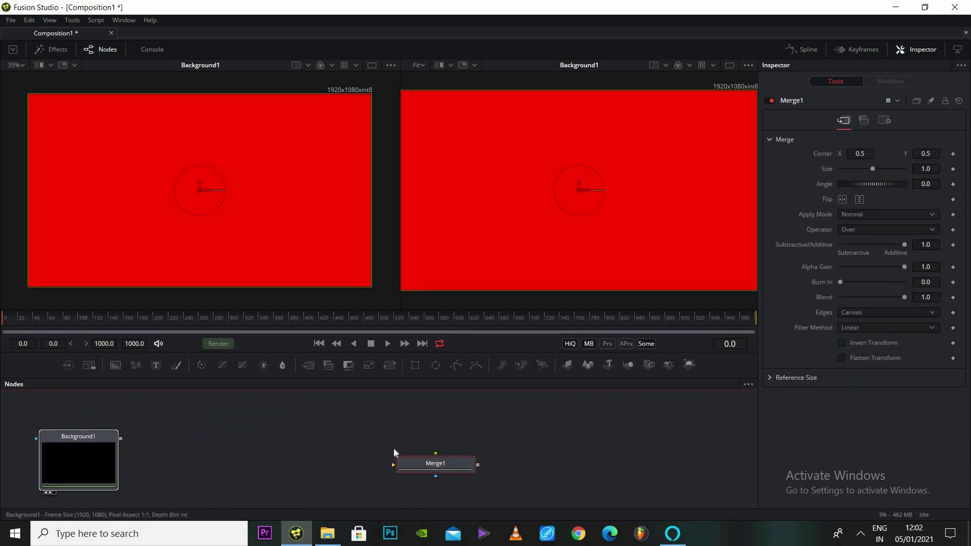
{"action": "left_click_drag", "start_coordinate": [441, 455], "coordinate": [368, 453]}
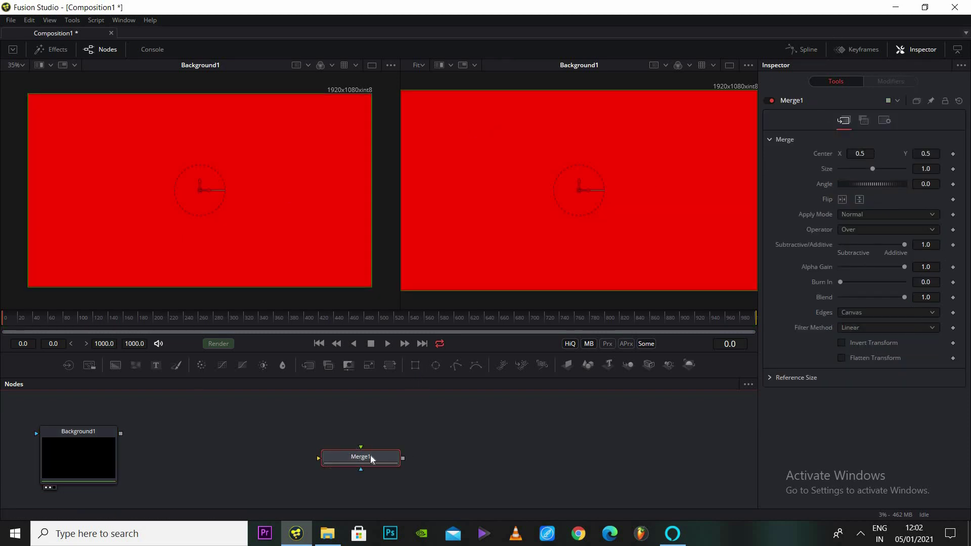
{"action": "left_click_drag", "start_coordinate": [318, 458], "coordinate": [229, 462]}
{"action": "left_click_drag", "start_coordinate": [360, 446], "coordinate": [397, 475]}
{"action": "left_click_drag", "start_coordinate": [403, 476], "coordinate": [368, 421]}
{"action": "left_click_drag", "start_coordinate": [356, 479], "coordinate": [358, 476]}
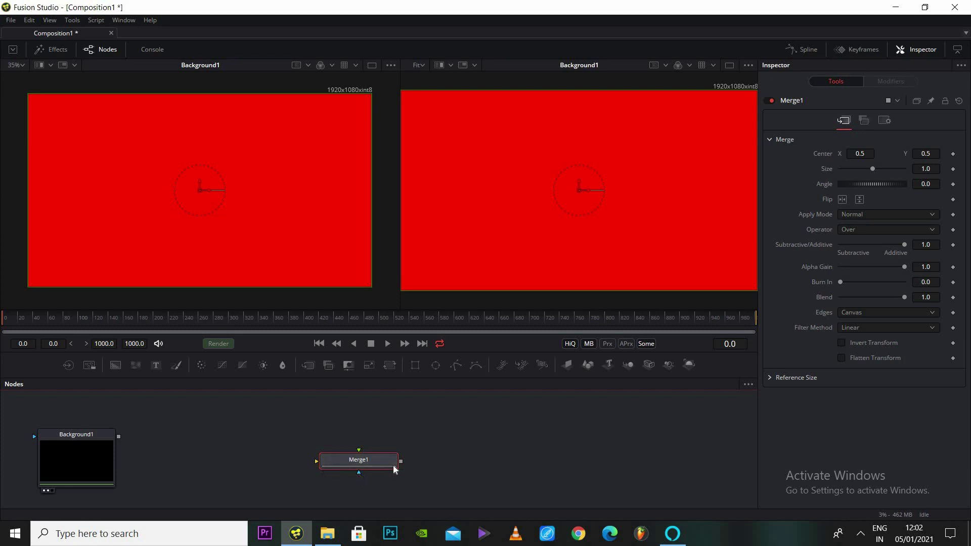
{"action": "left_click_drag", "start_coordinate": [401, 461], "coordinate": [452, 434]}
{"action": "left_click_drag", "start_coordinate": [451, 433], "coordinate": [450, 435]}
Step: Shift the Merge node slightly, set its Size to about 0.72 and display it in the second viewer
{"action": "left_click_drag", "start_coordinate": [372, 467], "coordinate": [354, 466]}
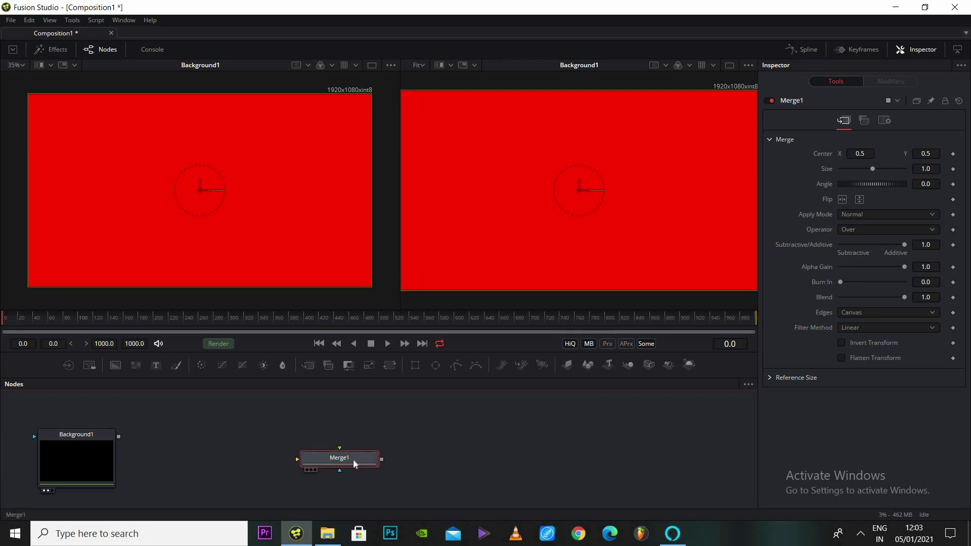
{"action": "left_click_drag", "start_coordinate": [875, 166], "coordinate": [854, 176]}
{"action": "left_click", "coordinate": [857, 169]}
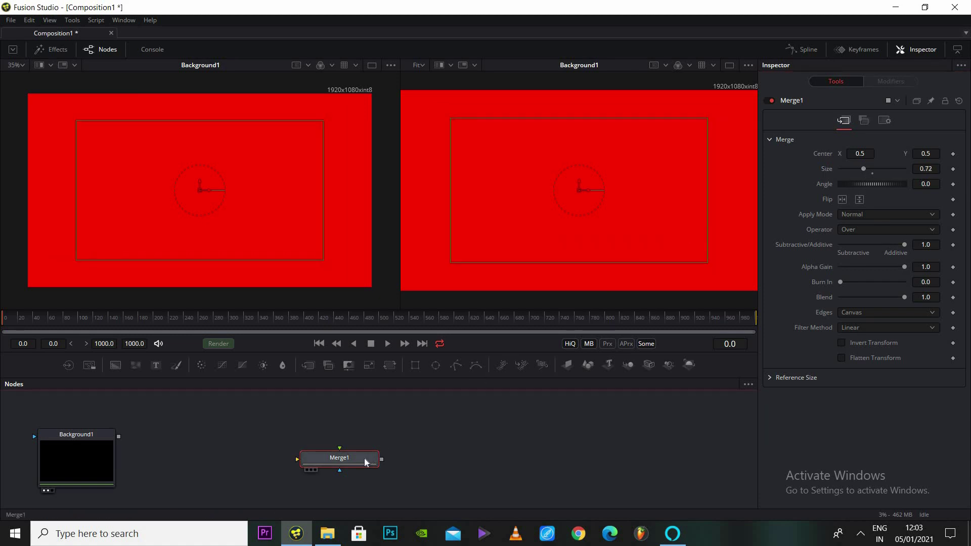
{"action": "key", "text": "2"}
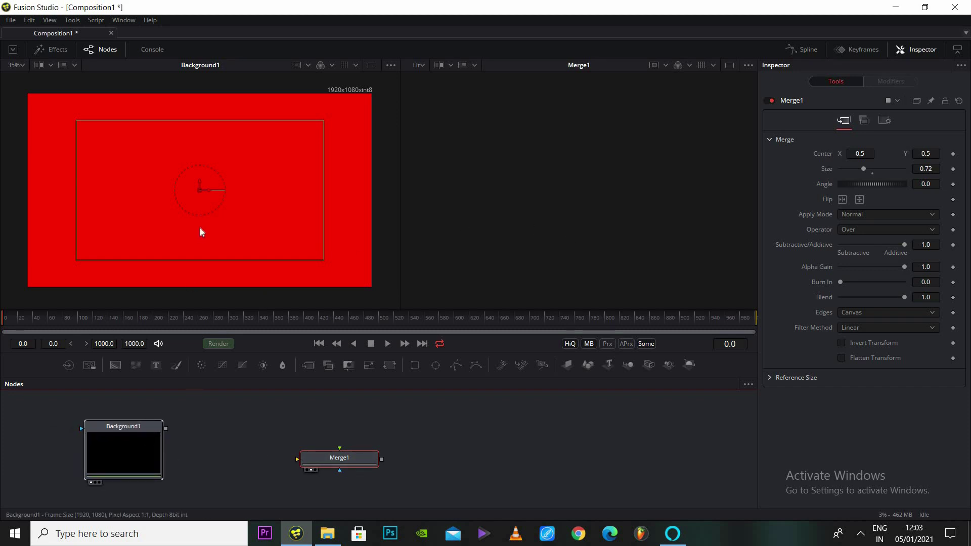
Step: Connect Background1 to the Merge's background input and try a Size of about 0.75 with an Angle of about -7.8
{"action": "left_click_drag", "start_coordinate": [117, 436], "coordinate": [326, 466]}
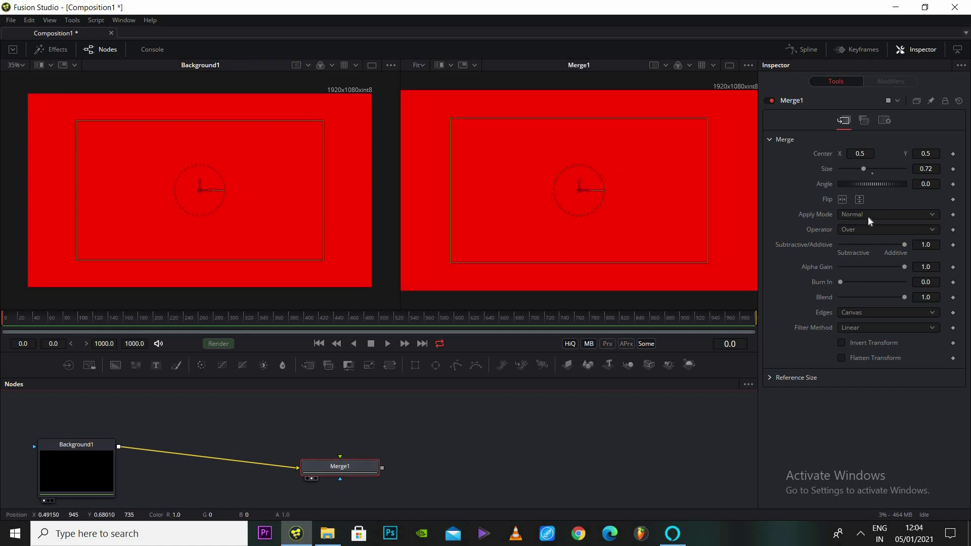
{"action": "mouse_move", "coordinate": [864, 168]}
{"action": "left_mouse_down"}
{"action": "mouse_move", "coordinate": [882, 167]}
{"action": "mouse_move", "coordinate": [869, 170]}
{"action": "left_mouse_up"}
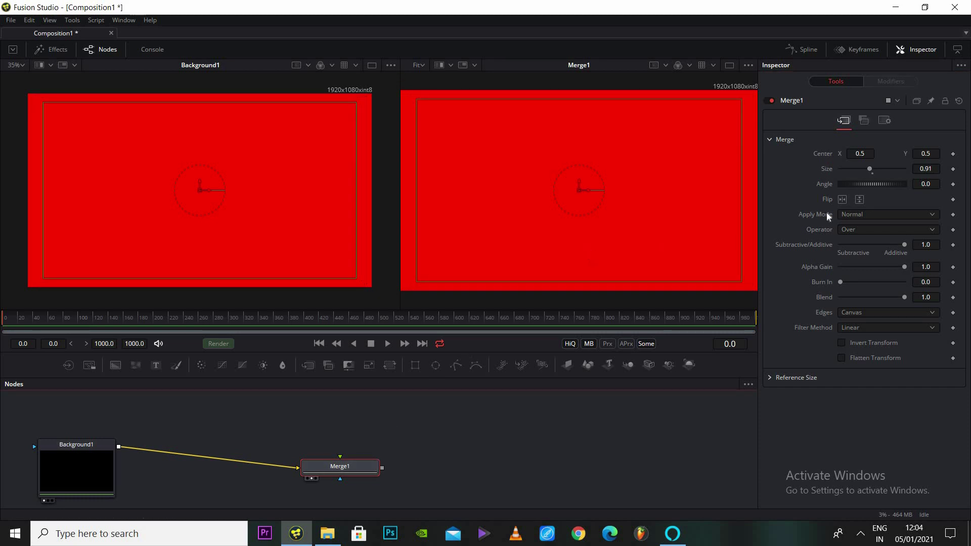
{"action": "mouse_move", "coordinate": [862, 168]}
{"action": "left_mouse_down"}
{"action": "mouse_move", "coordinate": [842, 172]}
{"action": "mouse_move", "coordinate": [870, 172]}
{"action": "mouse_move", "coordinate": [852, 172]}
{"action": "mouse_move", "coordinate": [871, 175]}
{"action": "mouse_move", "coordinate": [861, 172]}
{"action": "mouse_move", "coordinate": [868, 185]}
{"action": "mouse_move", "coordinate": [847, 186]}
{"action": "mouse_move", "coordinate": [860, 185]}
{"action": "left_mouse_up"}
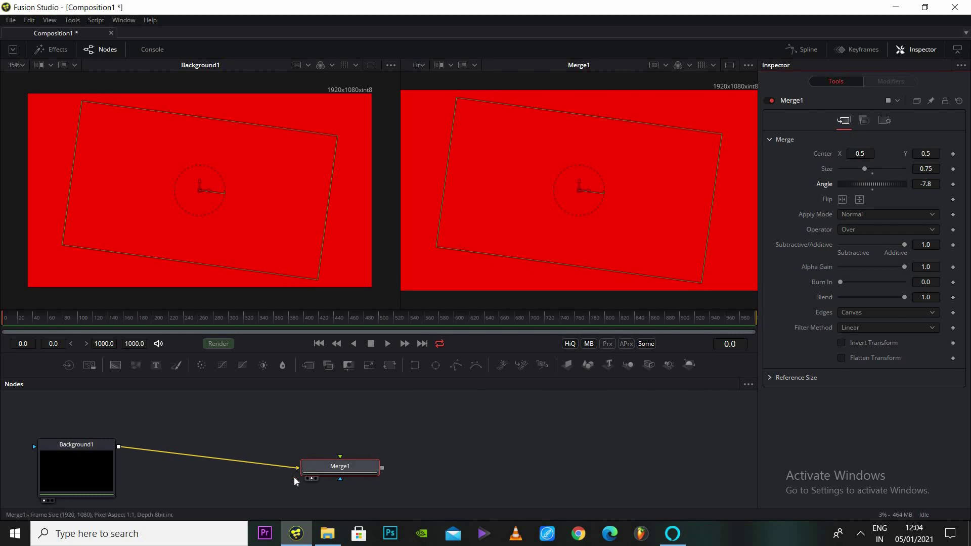
Step: Undo the Merge's latest Size and Angle changes and its connection to Background1
{"action": "left_click_drag", "start_coordinate": [298, 467], "coordinate": [293, 466]}
{"action": "key", "text": "ctrl+z"}
{"action": "key", "text": "ctrl+z"}
{"action": "key", "text": "ctrl+z"}
{"action": "key", "text": "ctrl+z"}
{"action": "key", "text": "ctrl+z"}
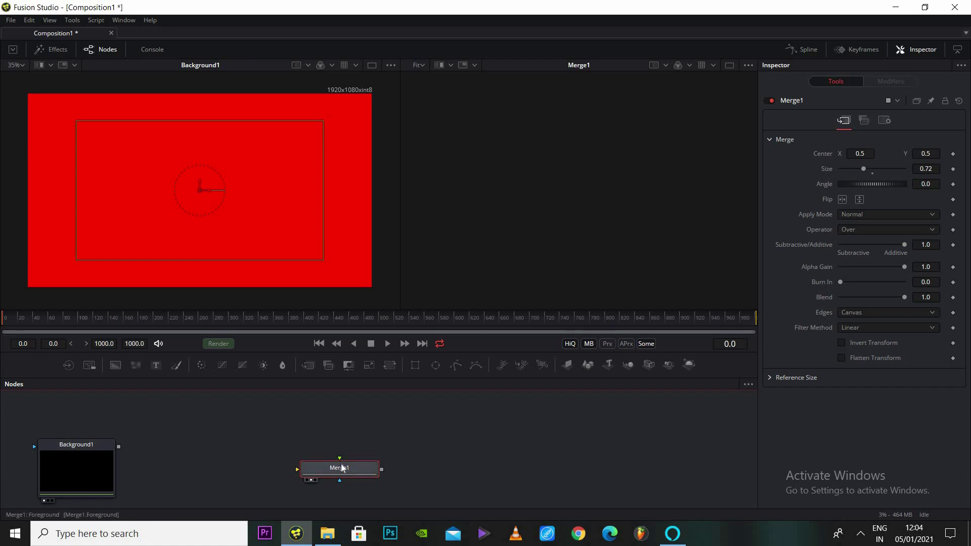
Step: Move the Merge node slightly away from Background1 and enlarge the node area by shortening the viewers
{"action": "left_click_drag", "start_coordinate": [336, 466], "coordinate": [361, 466]}
{"action": "left_click_drag", "start_coordinate": [412, 378], "coordinate": [434, 333]}
{"action": "left_click_drag", "start_coordinate": [349, 447], "coordinate": [351, 450]}
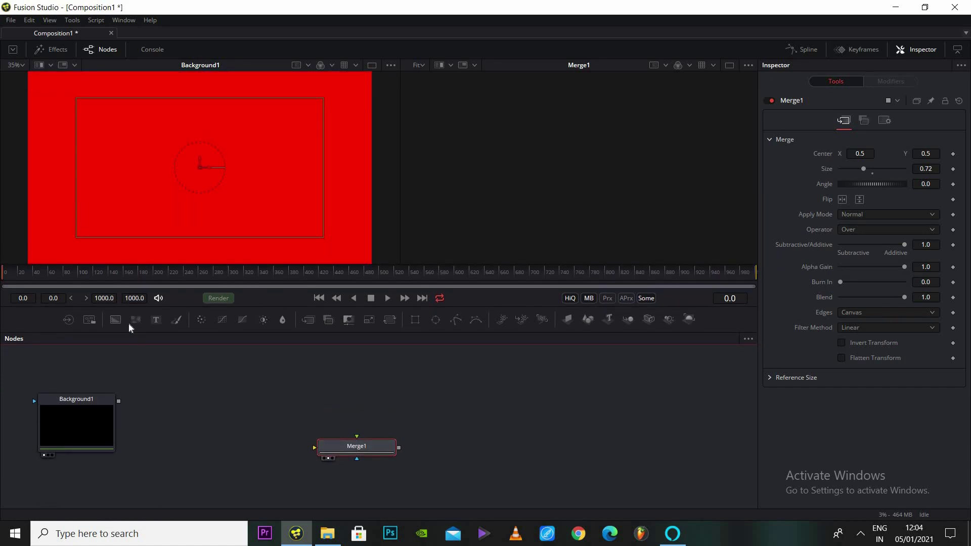
Step: Add a second Background node shown in the second viewer and set its solid color to white
{"action": "left_click_drag", "start_coordinate": [116, 318], "coordinate": [533, 383]}
{"action": "key", "text": "2"}
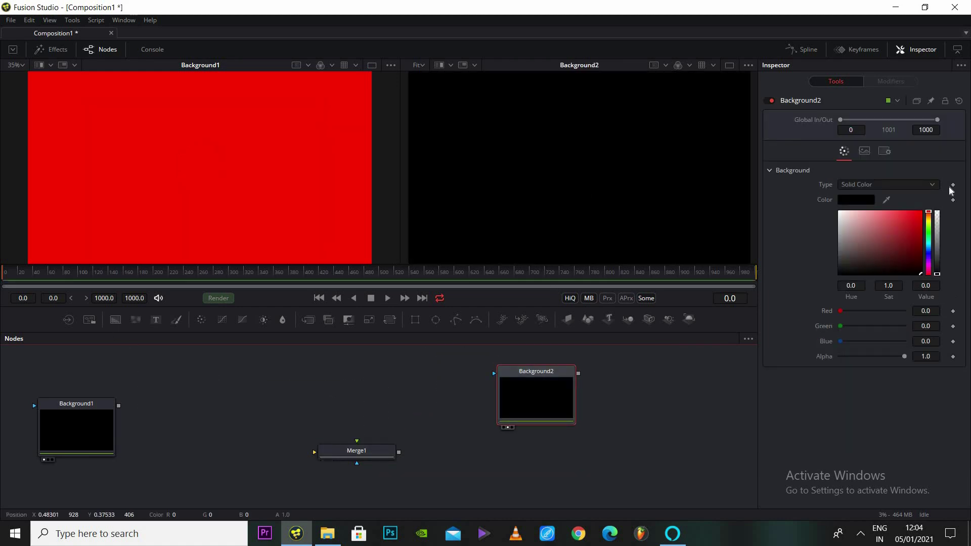
{"action": "left_click_drag", "start_coordinate": [909, 251], "coordinate": [552, 116]}
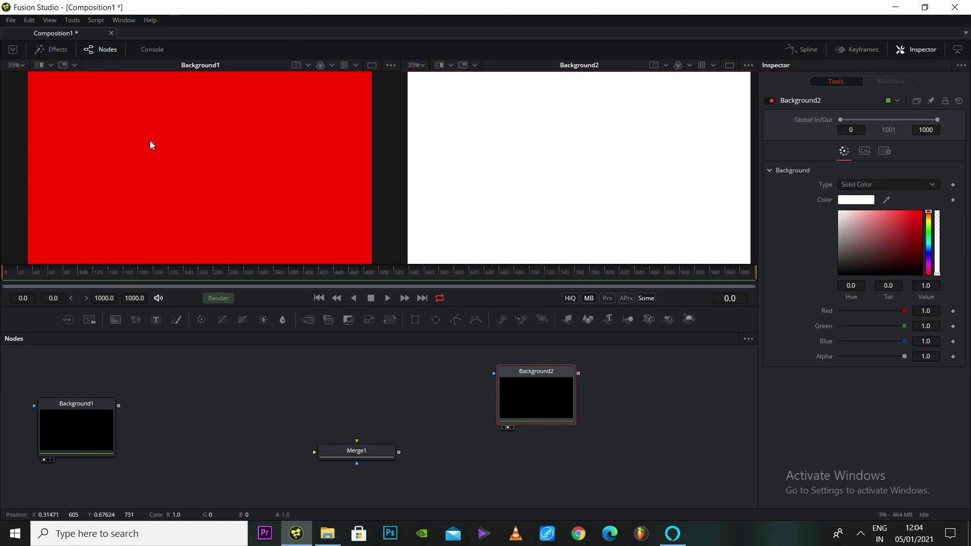
Step: Reduce the white background's image size to a Width of 1065 and a Height of 937
{"action": "mouse_move", "coordinate": [150, 141]}
{"action": "left_mouse_down"}
{"action": "mouse_move", "coordinate": [166, 154]}
{"action": "mouse_move", "coordinate": [111, 124]}
{"action": "mouse_move", "coordinate": [189, 87]}
{"action": "mouse_move", "coordinate": [87, 161]}
{"action": "mouse_move", "coordinate": [126, 133]}
{"action": "mouse_move", "coordinate": [126, 142]}
{"action": "mouse_move", "coordinate": [156, 135]}
{"action": "mouse_move", "coordinate": [155, 158]}
{"action": "left_mouse_up"}
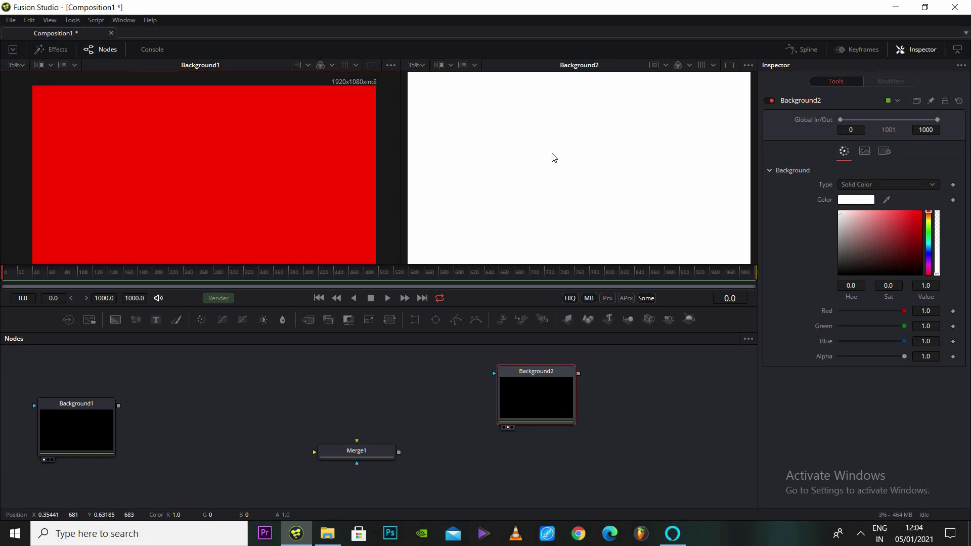
{"action": "left_click_drag", "start_coordinate": [559, 150], "coordinate": [630, 182]}
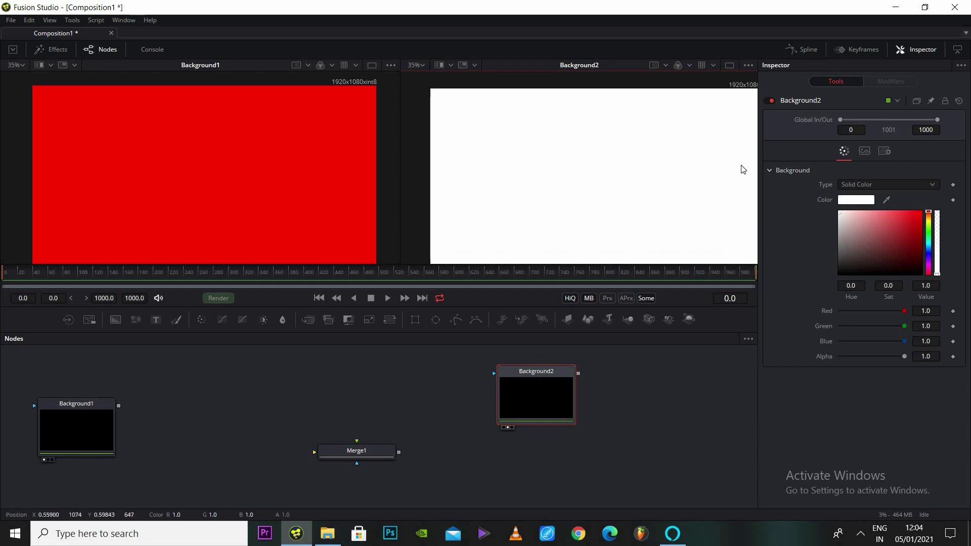
{"action": "left_click", "coordinate": [865, 151]}
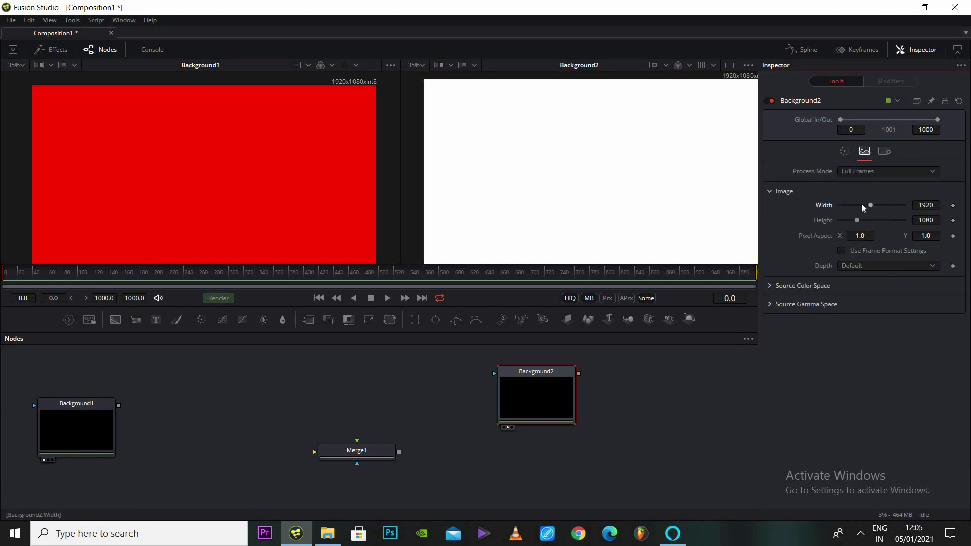
{"action": "mouse_move", "coordinate": [867, 205]}
{"action": "left_mouse_down"}
{"action": "mouse_move", "coordinate": [853, 220]}
{"action": "mouse_move", "coordinate": [886, 222]}
{"action": "mouse_move", "coordinate": [859, 229]}
{"action": "mouse_move", "coordinate": [857, 205]}
{"action": "left_mouse_up"}
{"action": "left_click_drag", "start_coordinate": [596, 196], "coordinate": [606, 164]}
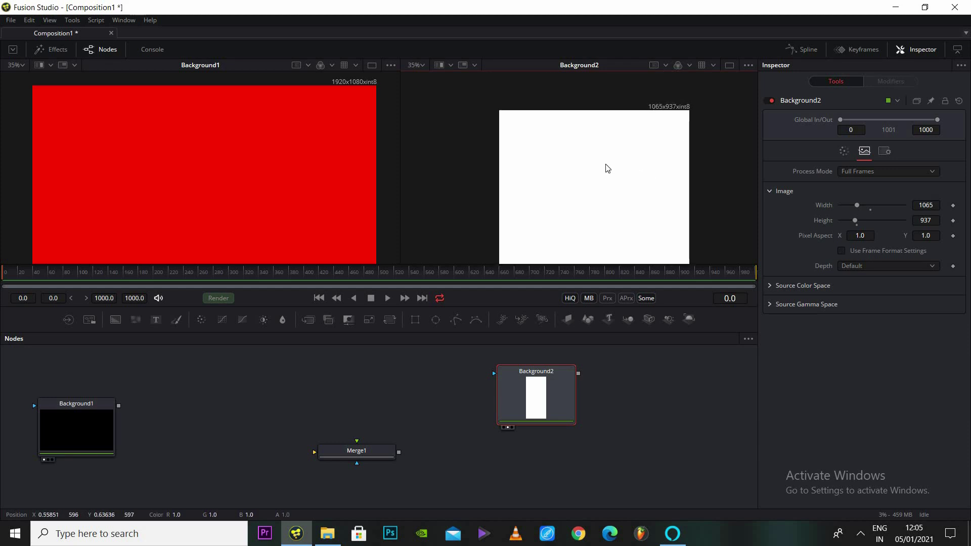
Step: Compare the frame sizes of the red and white backgrounds across the two viewers
{"action": "left_click_drag", "start_coordinate": [352, 121], "coordinate": [374, 107]}
{"action": "left_click_drag", "start_coordinate": [309, 90], "coordinate": [279, 98]}
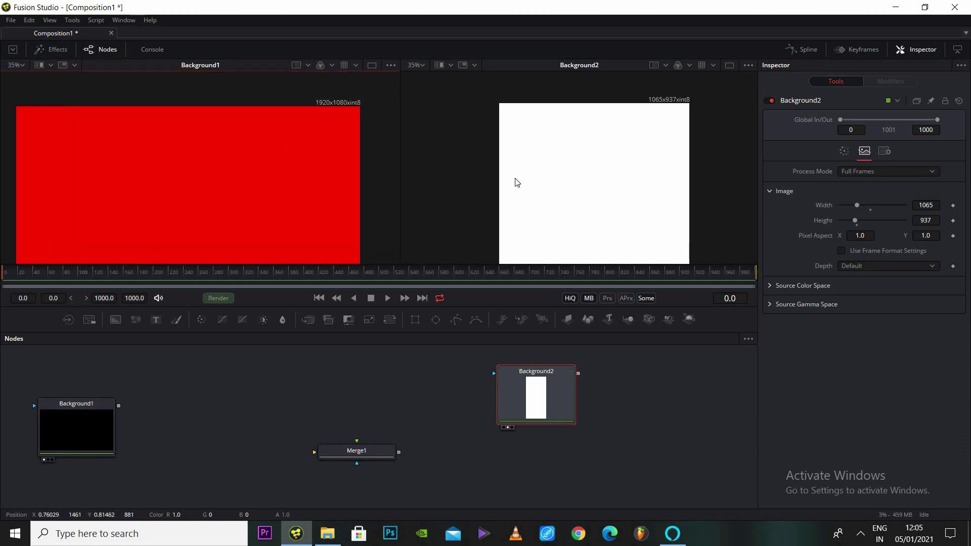
{"action": "left_click_drag", "start_coordinate": [556, 205], "coordinate": [593, 196]}
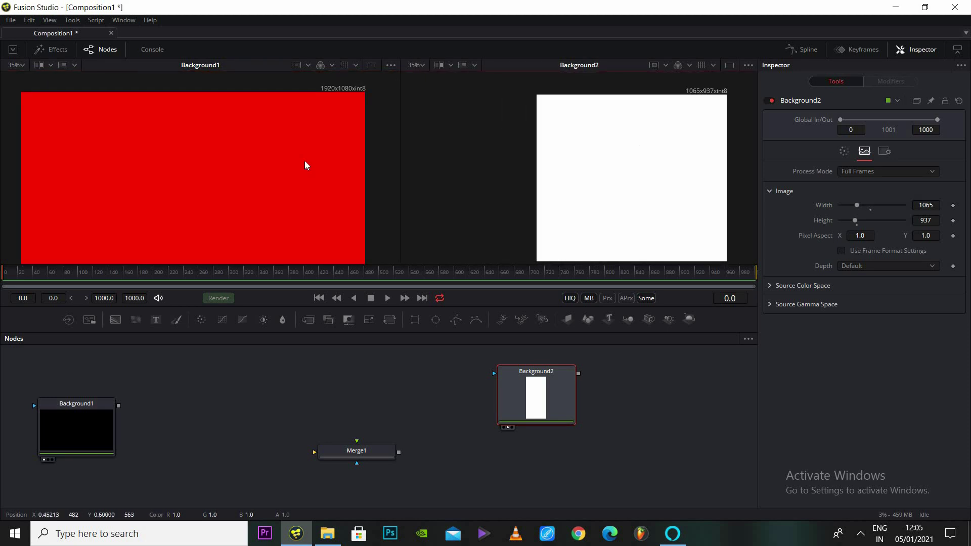
{"action": "left_click_drag", "start_coordinate": [303, 150], "coordinate": [354, 124]}
{"action": "left_click_drag", "start_coordinate": [649, 131], "coordinate": [596, 135]}
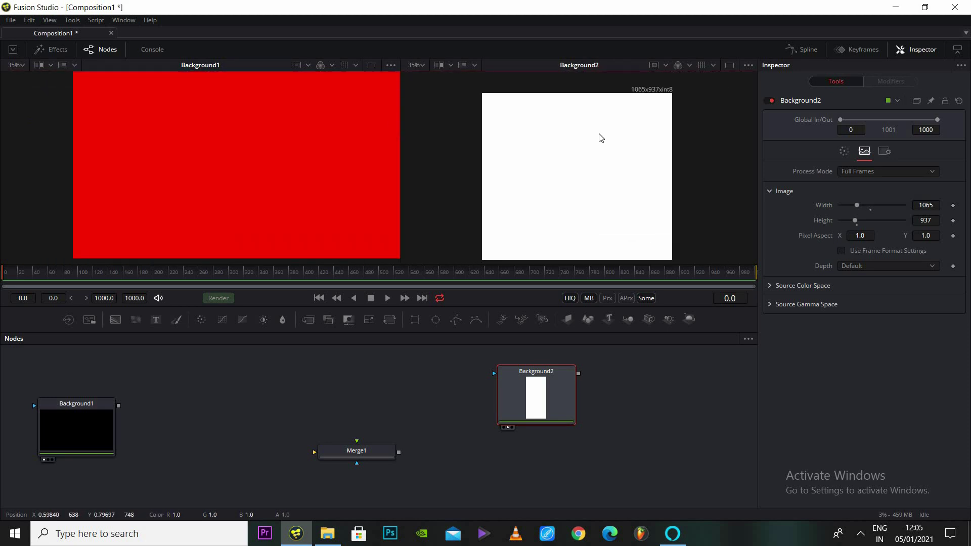
{"action": "left_click_drag", "start_coordinate": [358, 154], "coordinate": [345, 175]}
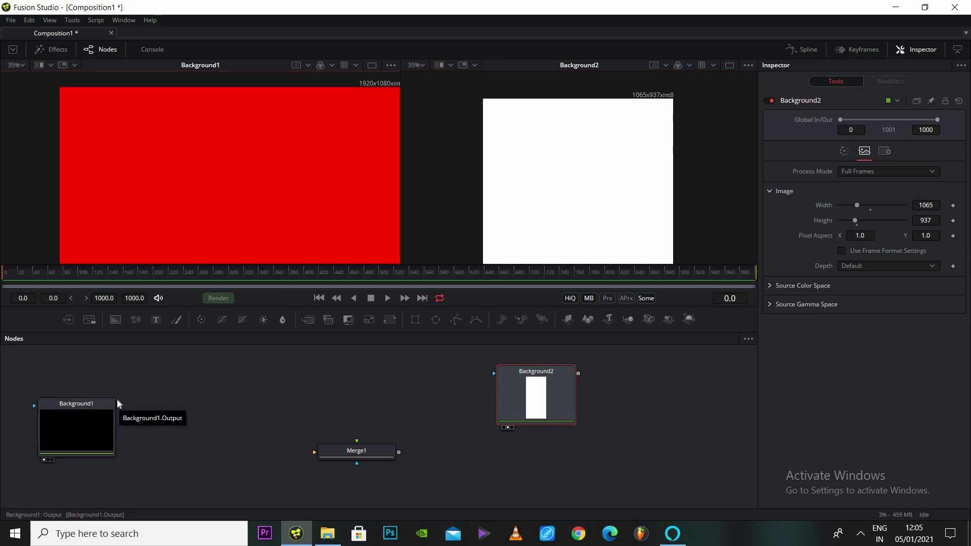
Step: Connect Background1 to the Merge's background input and Background2, placed above the Merge, to its foreground input
{"action": "left_click_drag", "start_coordinate": [118, 404], "coordinate": [354, 451]}
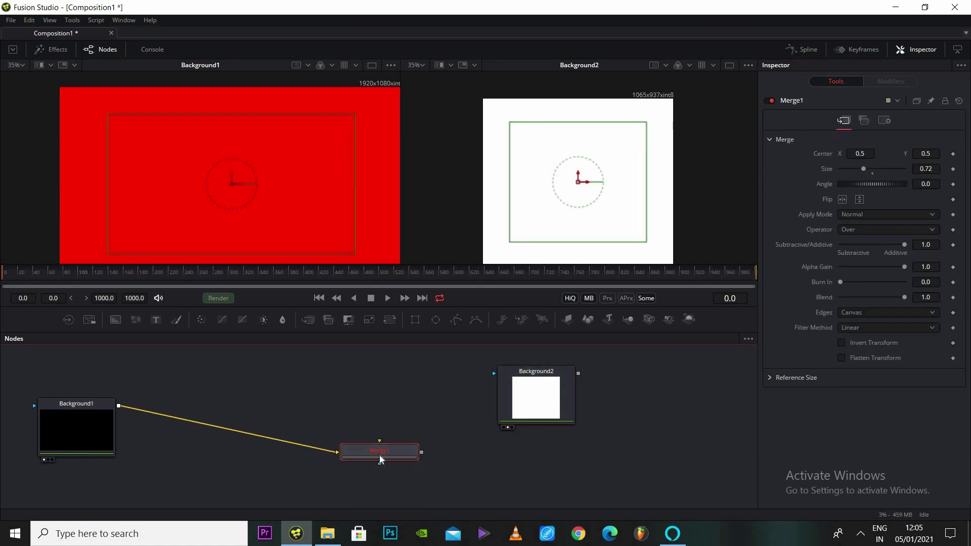
{"action": "left_click", "coordinate": [378, 475]}
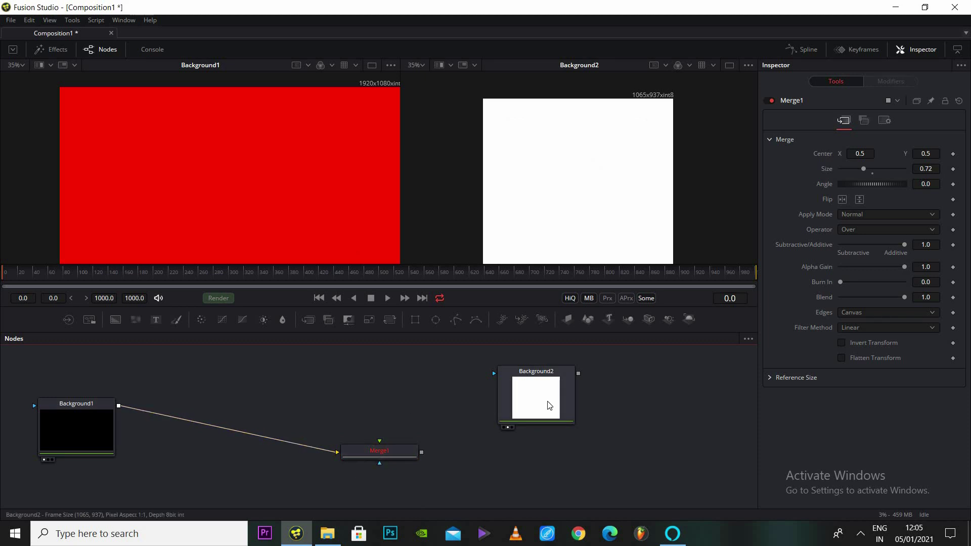
{"action": "left_click_drag", "start_coordinate": [549, 403], "coordinate": [555, 410]}
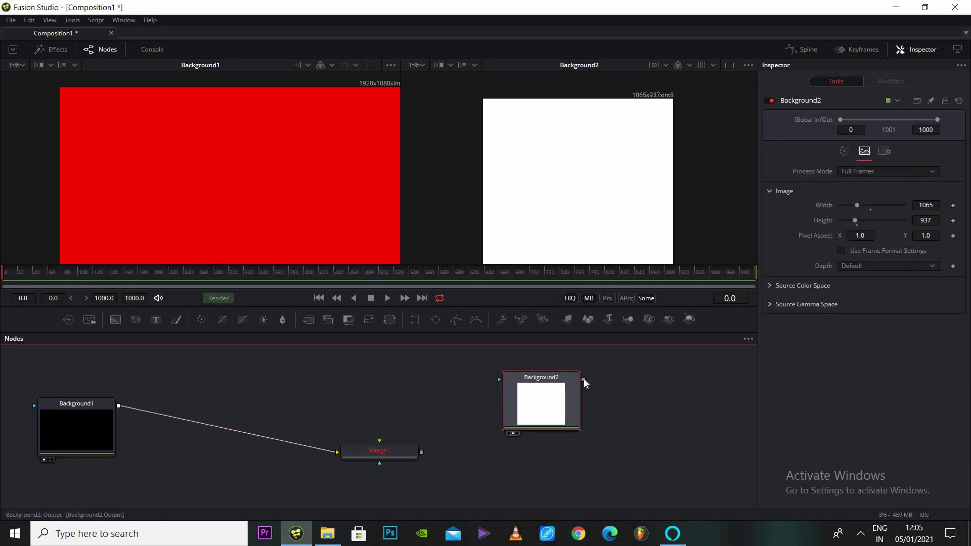
{"action": "left_click_drag", "start_coordinate": [583, 379], "coordinate": [594, 402]}
{"action": "left_click_drag", "start_coordinate": [49, 411], "coordinate": [42, 448]}
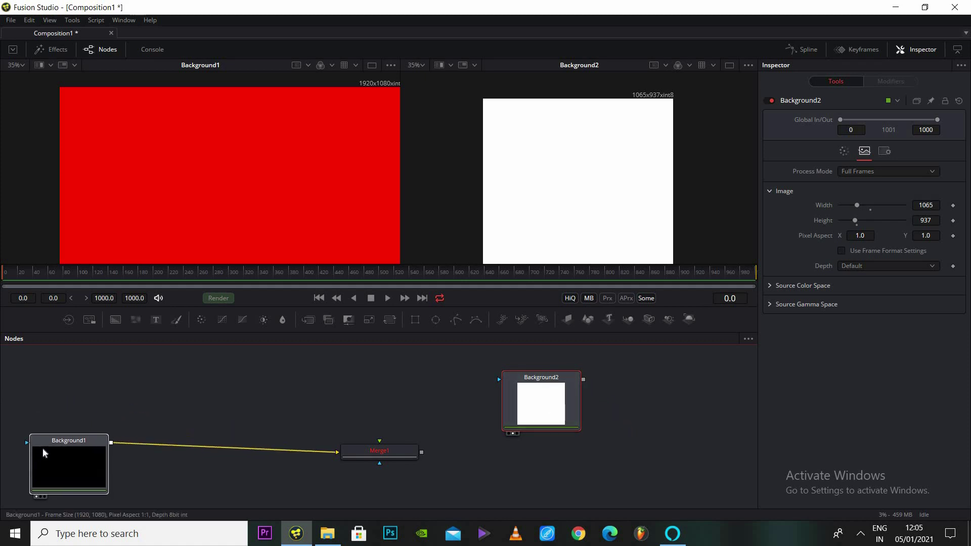
{"action": "left_click_drag", "start_coordinate": [539, 387], "coordinate": [381, 447]}
{"action": "left_click_drag", "start_coordinate": [382, 450], "coordinate": [381, 455]}
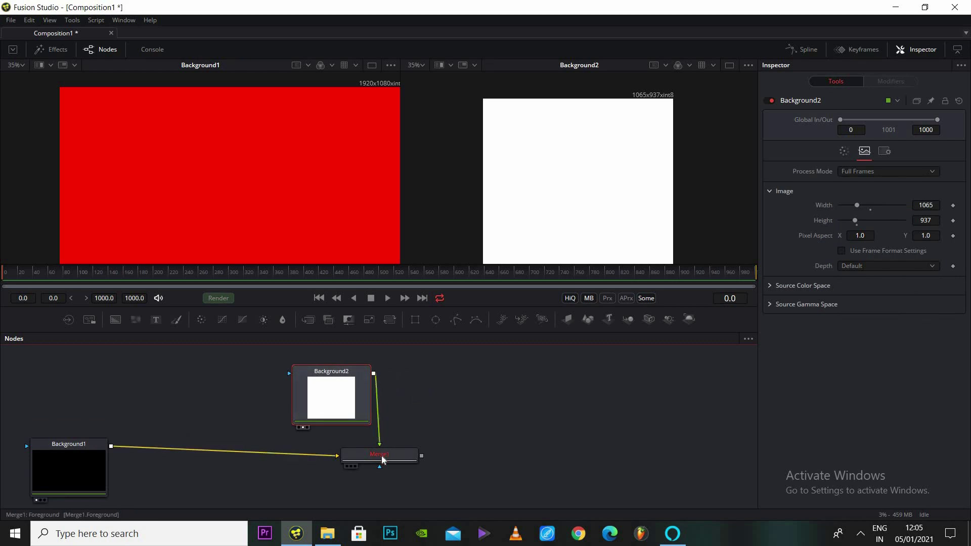
Step: Display the Merge node in the second viewer, fit its image and zoom out to 24% to view the whole composite
{"action": "left_click", "coordinate": [383, 461]}
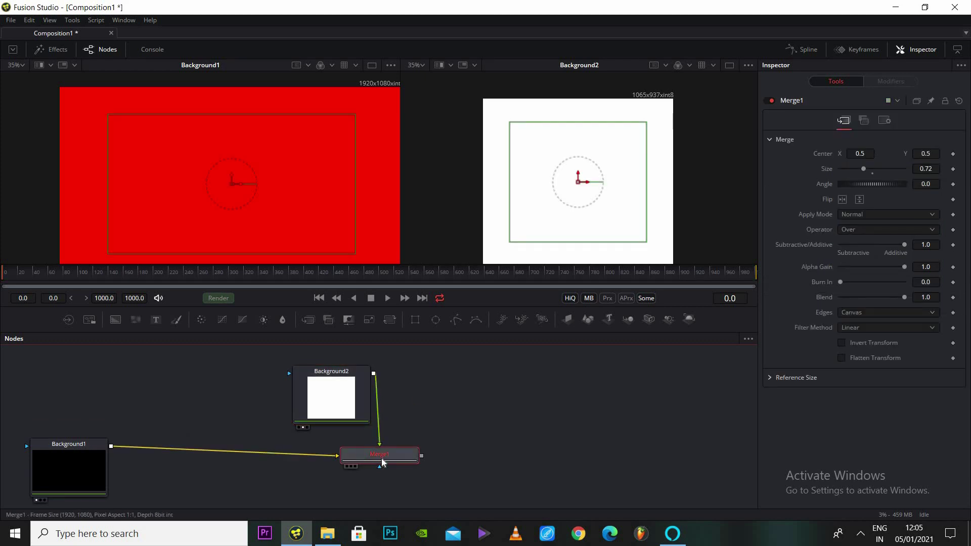
{"action": "left_click", "coordinate": [346, 414]}
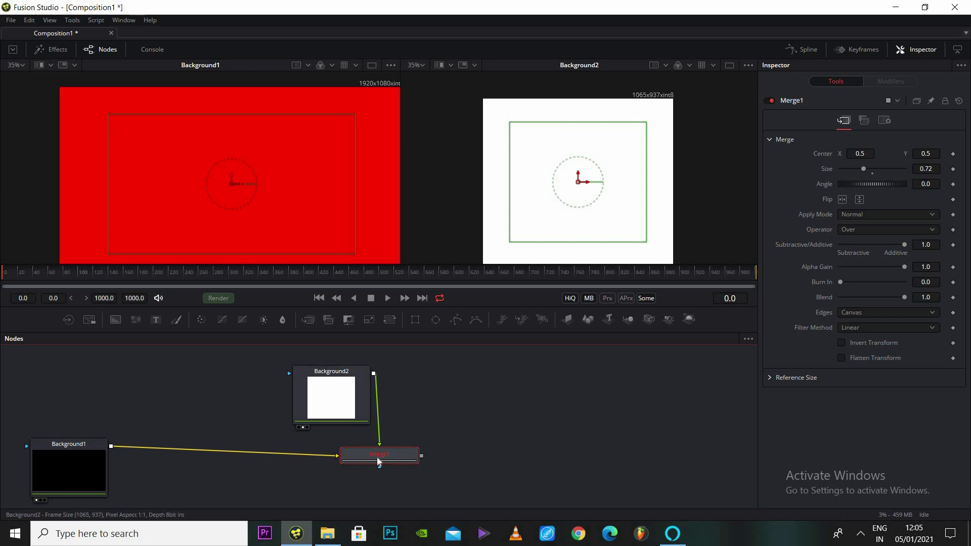
{"action": "left_click", "coordinate": [377, 458]}
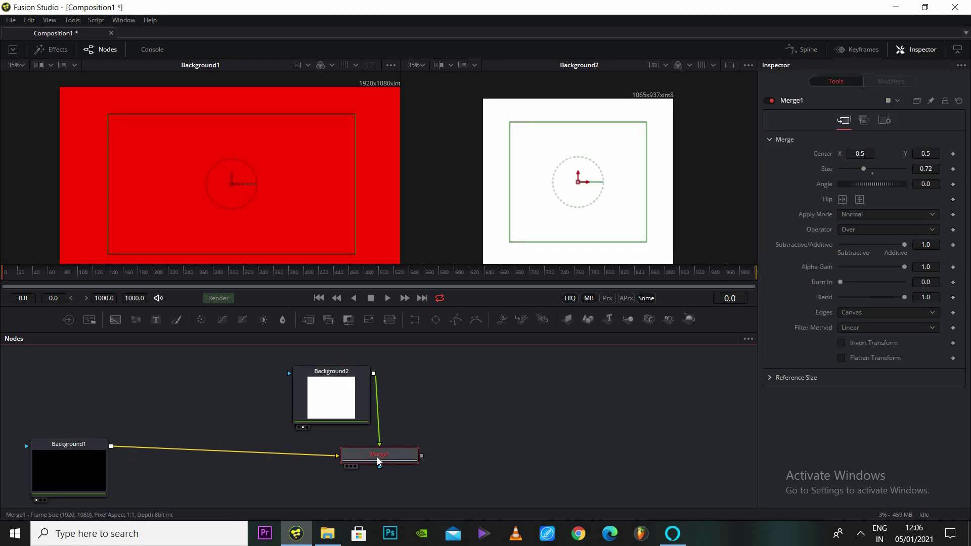
{"action": "key", "text": "2"}
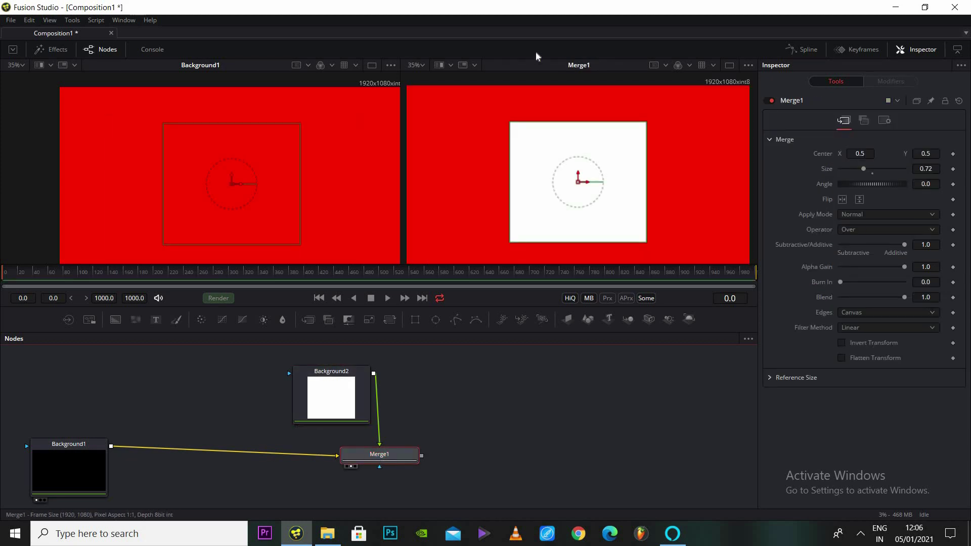
{"action": "left_click", "coordinate": [424, 75]}
{"action": "left_click", "coordinate": [420, 67]}
{"action": "left_click", "coordinate": [424, 75]}
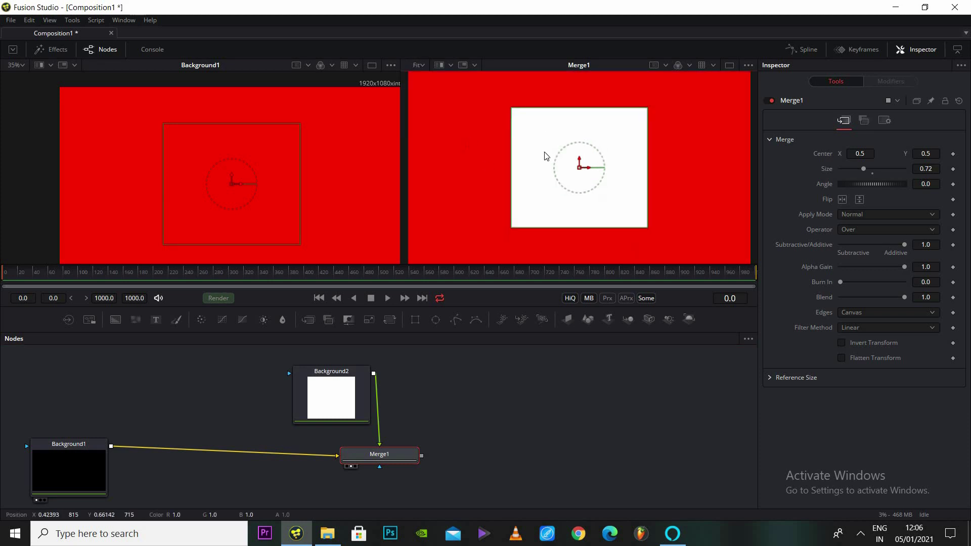
{"action": "scroll", "coordinate": [543, 152], "scroll_direction": "up", "scroll_amount": 2}
{"action": "scroll", "coordinate": [540, 151], "scroll_direction": "down", "scroll_amount": 2}
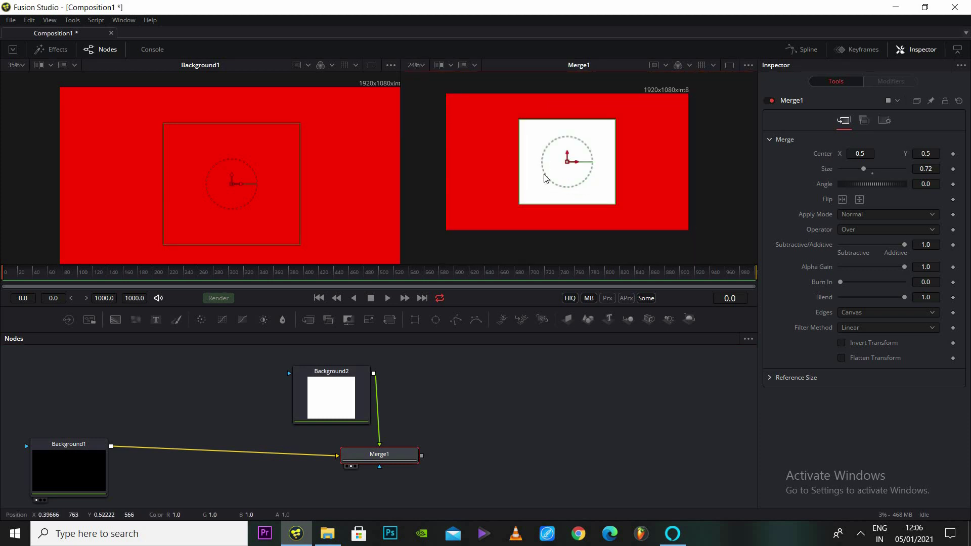
Step: Try Background2 on the opposite side of Merge1 from Background1, detaching and reattaching its connection to the foreground input
{"action": "left_click_drag", "start_coordinate": [341, 408], "coordinate": [651, 471]}
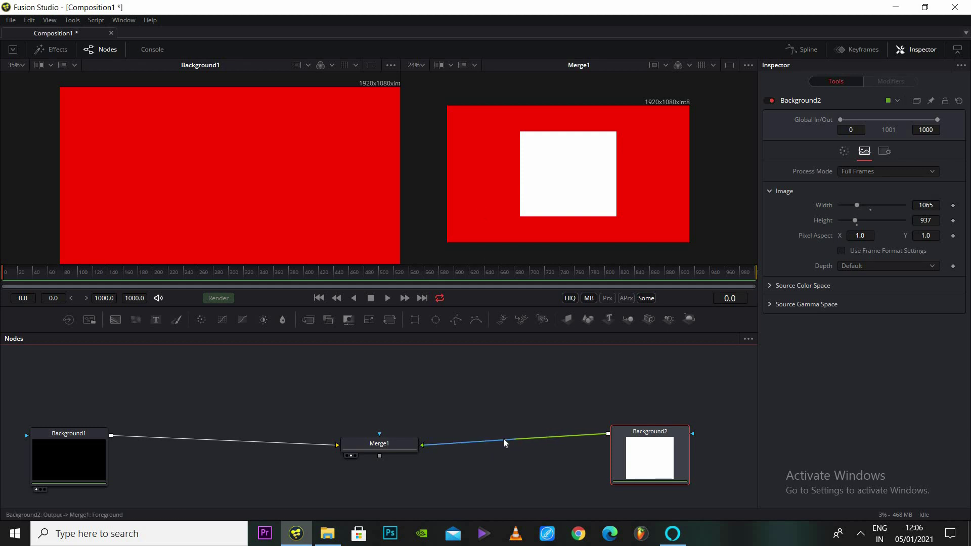
{"action": "left_click_drag", "start_coordinate": [661, 444], "coordinate": [670, 436]}
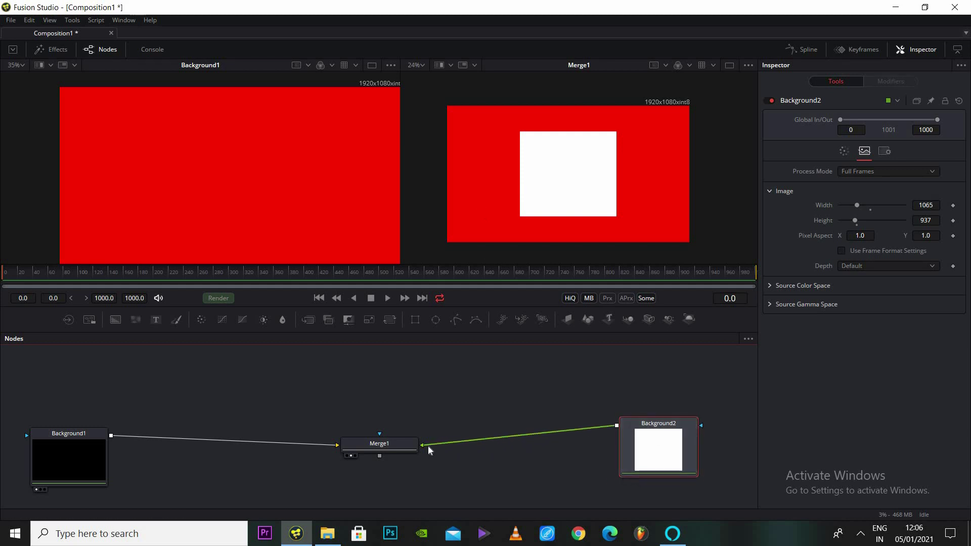
{"action": "mouse_move", "coordinate": [428, 444]}
{"action": "left_mouse_down"}
{"action": "mouse_move", "coordinate": [617, 381]}
{"action": "mouse_move", "coordinate": [400, 428]}
{"action": "mouse_move", "coordinate": [359, 452]}
{"action": "mouse_move", "coordinate": [417, 441]}
{"action": "mouse_move", "coordinate": [423, 420]}
{"action": "mouse_move", "coordinate": [449, 458]}
{"action": "mouse_move", "coordinate": [418, 459]}
{"action": "left_mouse_up"}
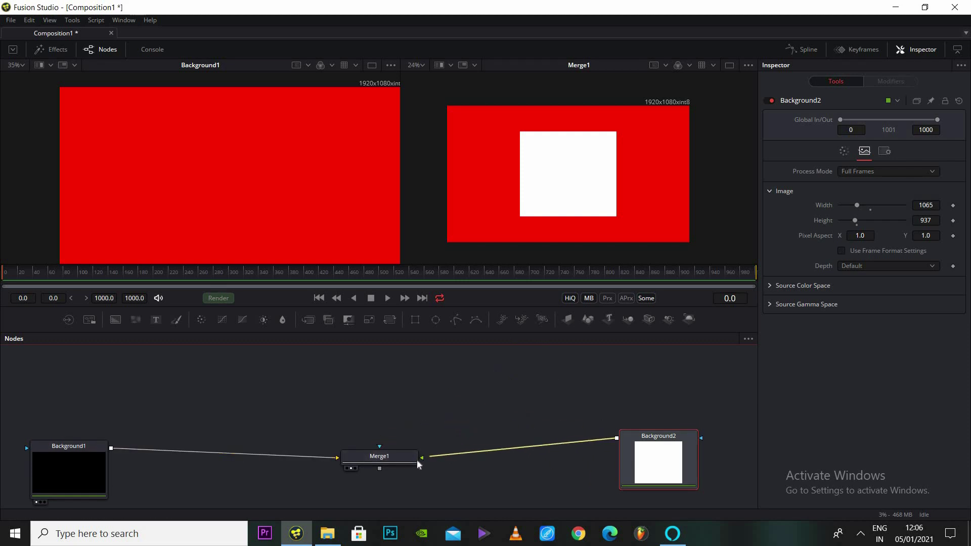
{"action": "left_click_drag", "start_coordinate": [618, 431], "coordinate": [160, 447]}
{"action": "left_click_drag", "start_coordinate": [238, 465], "coordinate": [613, 459]}
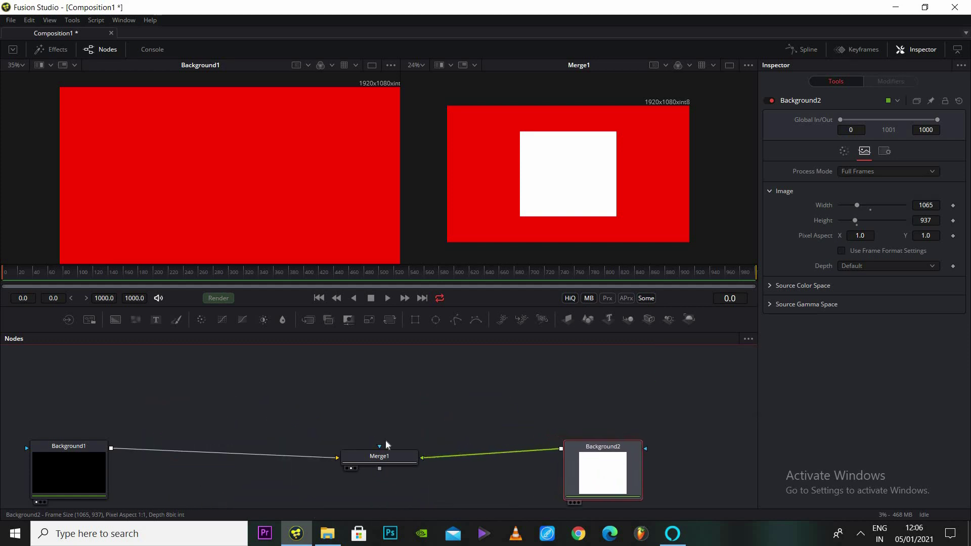
{"action": "mouse_move", "coordinate": [76, 461]}
{"action": "left_mouse_down"}
{"action": "mouse_move", "coordinate": [223, 412]}
{"action": "mouse_move", "coordinate": [468, 429]}
{"action": "mouse_move", "coordinate": [359, 501]}
{"action": "mouse_move", "coordinate": [213, 430]}
{"action": "mouse_move", "coordinate": [481, 394]}
{"action": "mouse_move", "coordinate": [357, 490]}
{"action": "mouse_move", "coordinate": [202, 403]}
{"action": "mouse_move", "coordinate": [526, 460]}
{"action": "mouse_move", "coordinate": [302, 484]}
{"action": "mouse_move", "coordinate": [120, 441]}
{"action": "mouse_move", "coordinate": [204, 448]}
{"action": "mouse_move", "coordinate": [189, 431]}
{"action": "mouse_move", "coordinate": [70, 455]}
{"action": "left_mouse_up"}
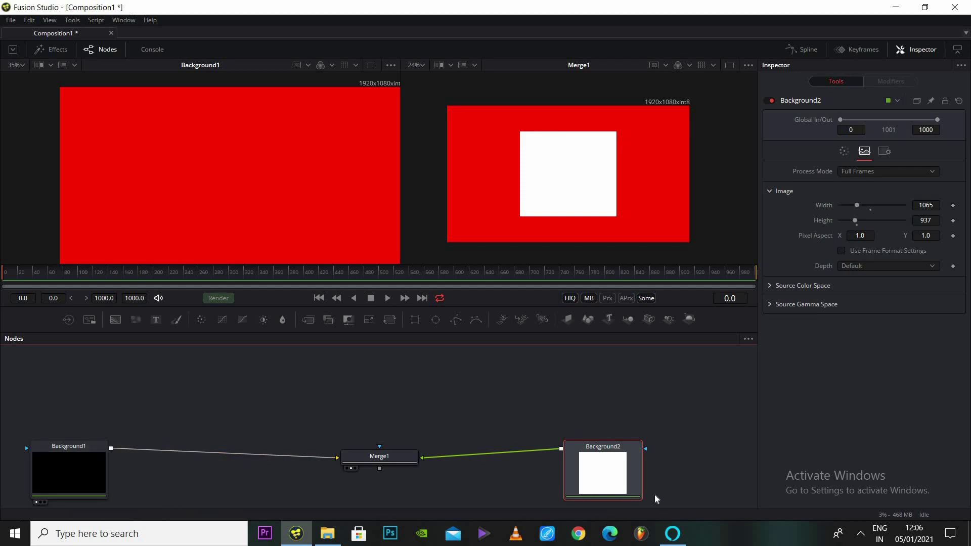
Step: Arrange Background2 above Merge1 and Background1 level with the Merge, adjusting the space shared by the viewers and the node graph
{"action": "left_click_drag", "start_coordinate": [603, 472], "coordinate": [379, 403]}
{"action": "left_click_drag", "start_coordinate": [476, 194], "coordinate": [475, 192]}
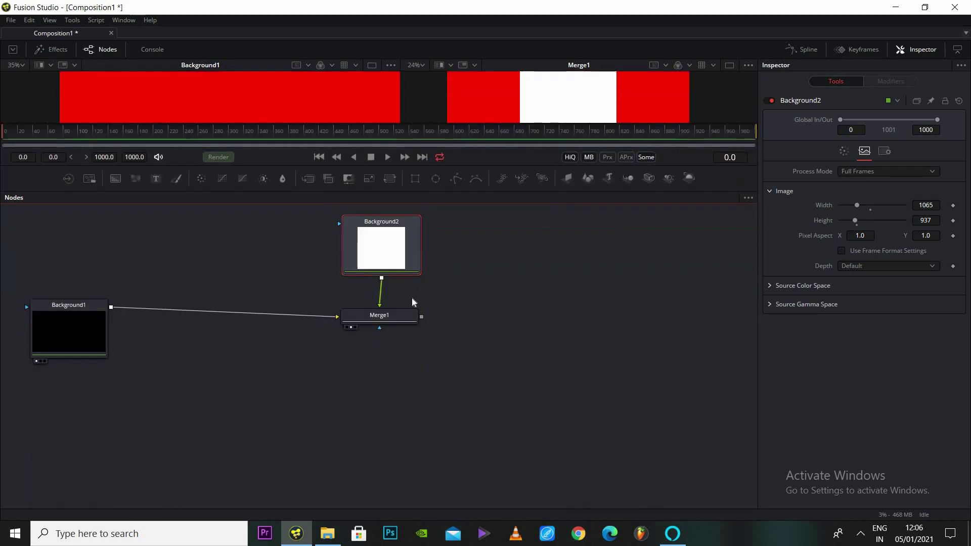
{"action": "left_click_drag", "start_coordinate": [391, 315], "coordinate": [215, 341]}
{"action": "left_click", "coordinate": [218, 344]}
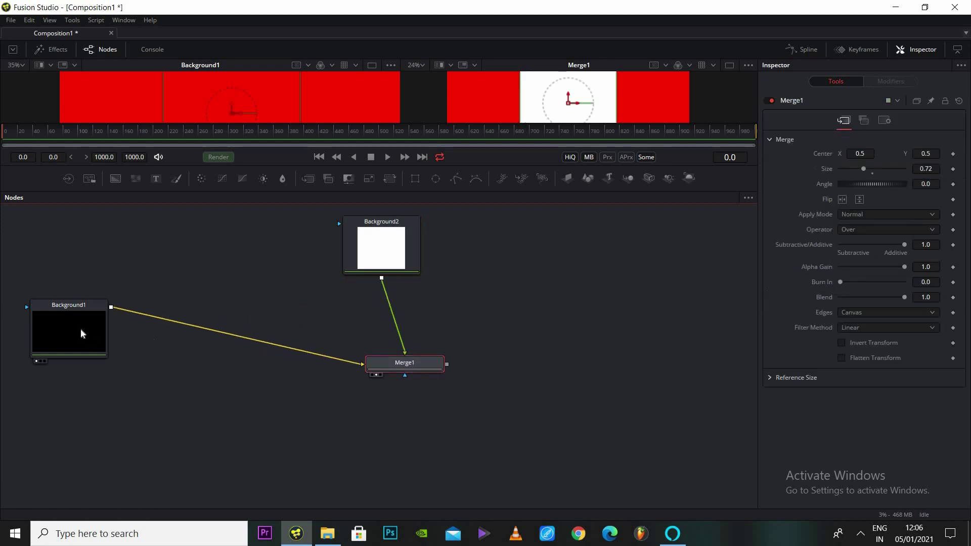
{"action": "left_click_drag", "start_coordinate": [81, 332], "coordinate": [74, 392]}
{"action": "left_click_drag", "start_coordinate": [380, 245], "coordinate": [407, 275]}
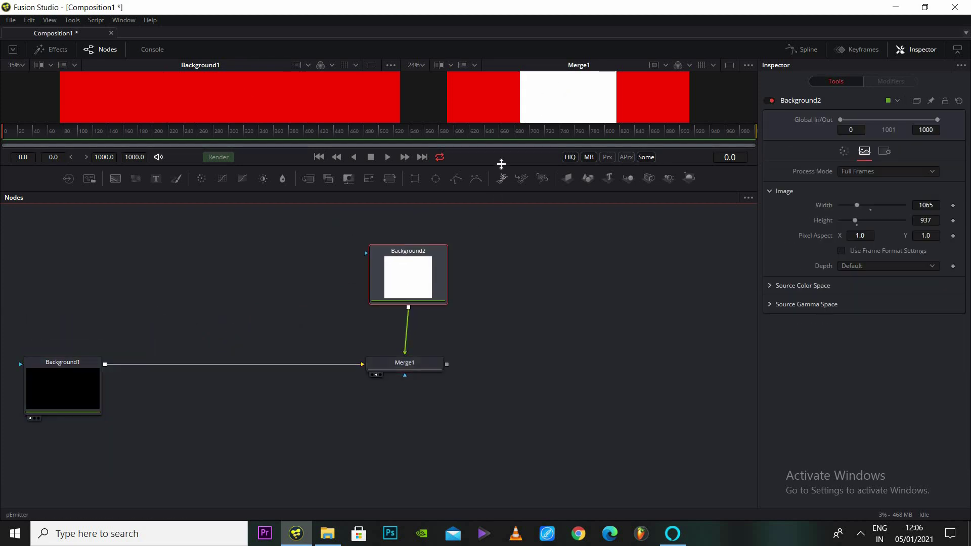
{"action": "left_click_drag", "start_coordinate": [501, 164], "coordinate": [535, 286]}
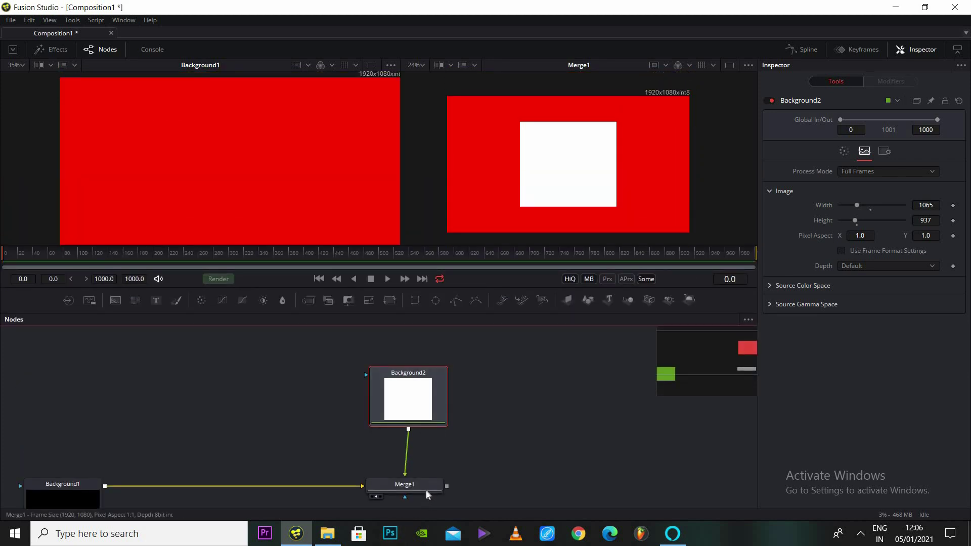
Step: Set Merge1's Center to X 0.487 and Y 0.467, its Size to 0.89 and its Angle to 28.7
{"action": "left_click", "coordinate": [426, 491]}
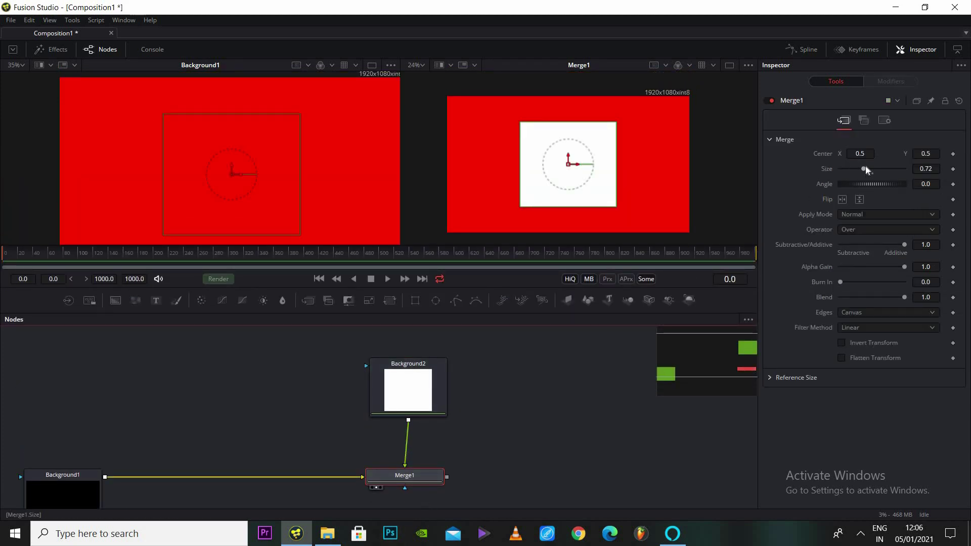
{"action": "left_click_drag", "start_coordinate": [866, 166], "coordinate": [851, 152]}
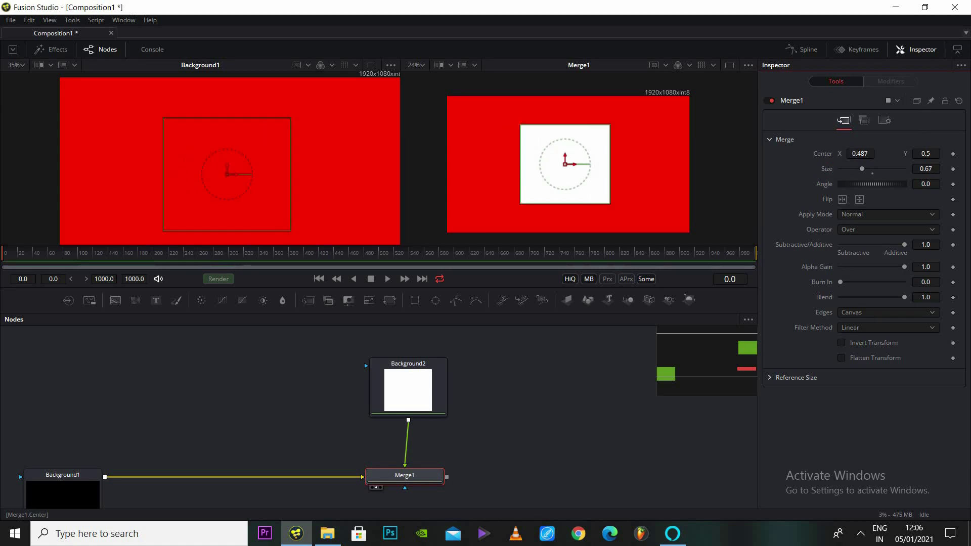
{"action": "left_click_drag", "start_coordinate": [925, 153], "coordinate": [879, 207]}
Step: Try the Soft Light, Lighten and Darken apply modes on Merge1 and return it to Normal
{"action": "left_click", "coordinate": [882, 213]}
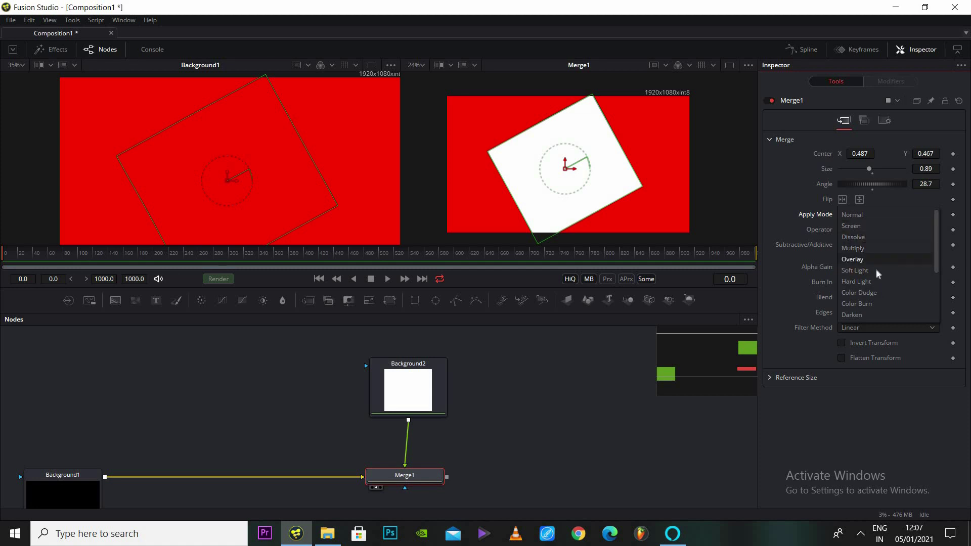
{"action": "left_click_drag", "start_coordinate": [936, 245], "coordinate": [939, 269]}
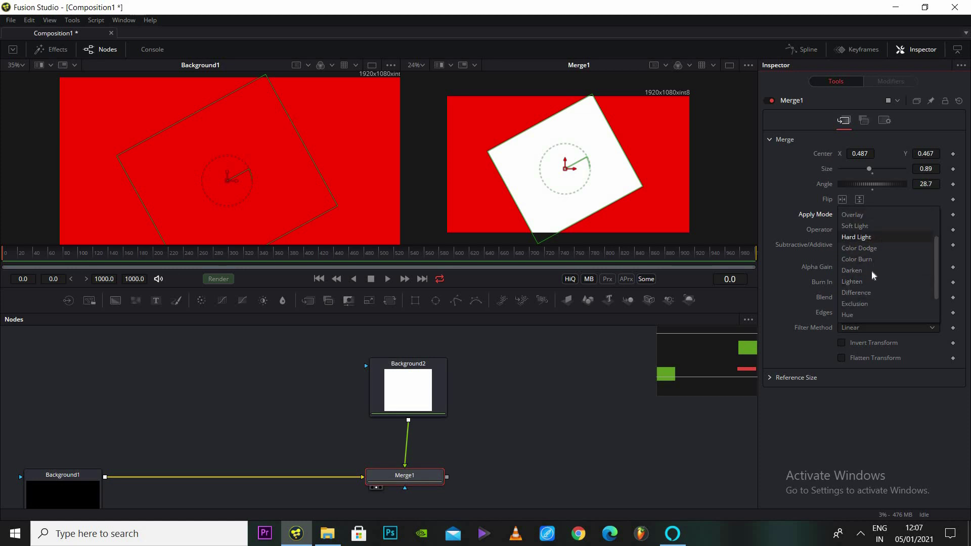
{"action": "left_click", "coordinate": [874, 227]}
{"action": "left_click", "coordinate": [868, 215]}
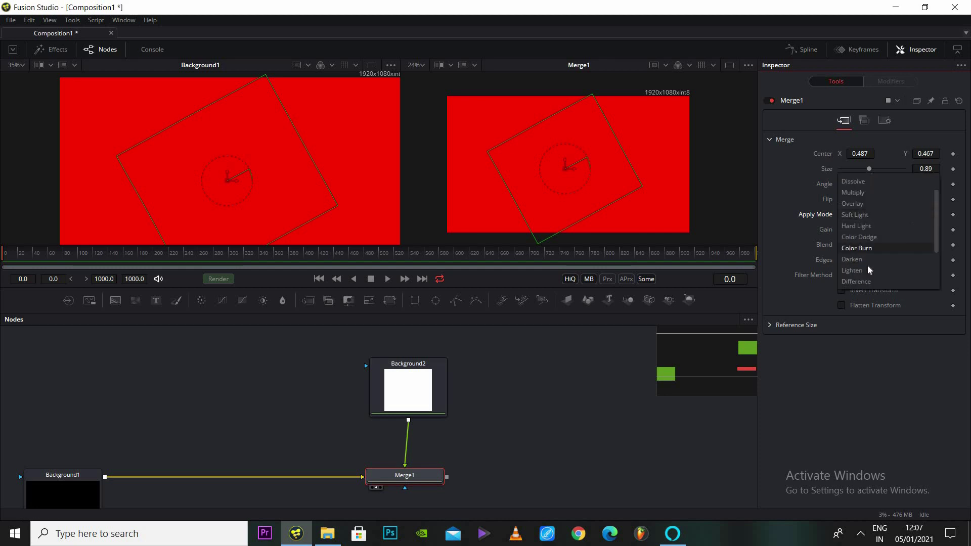
{"action": "left_click", "coordinate": [867, 266]}
{"action": "left_click", "coordinate": [879, 215]}
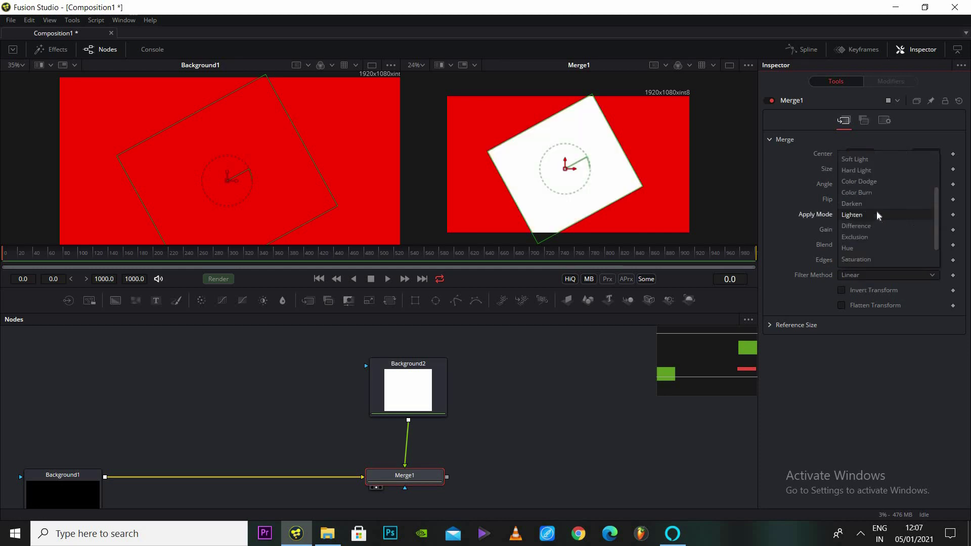
{"action": "left_click", "coordinate": [875, 202]}
{"action": "left_click", "coordinate": [884, 216]}
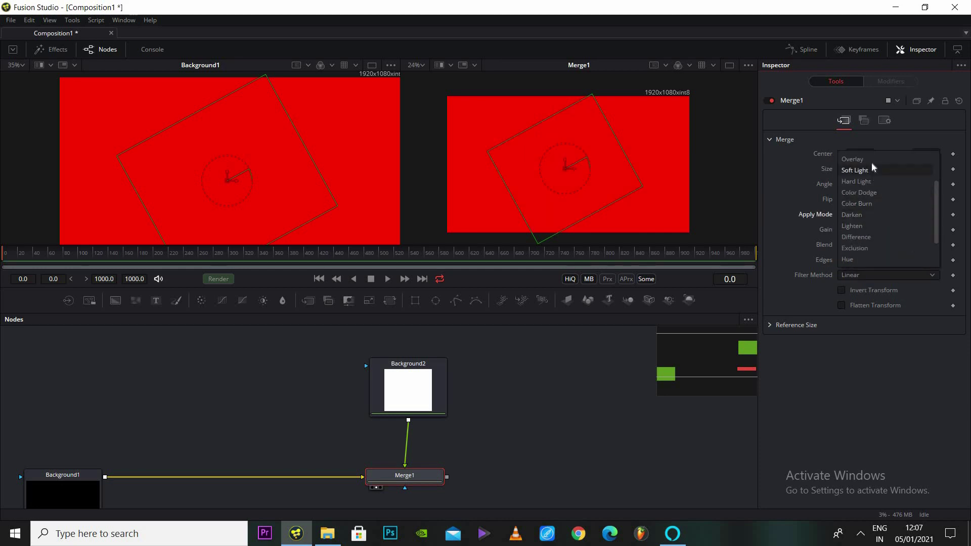
{"action": "left_click_drag", "start_coordinate": [937, 221], "coordinate": [931, 156]}
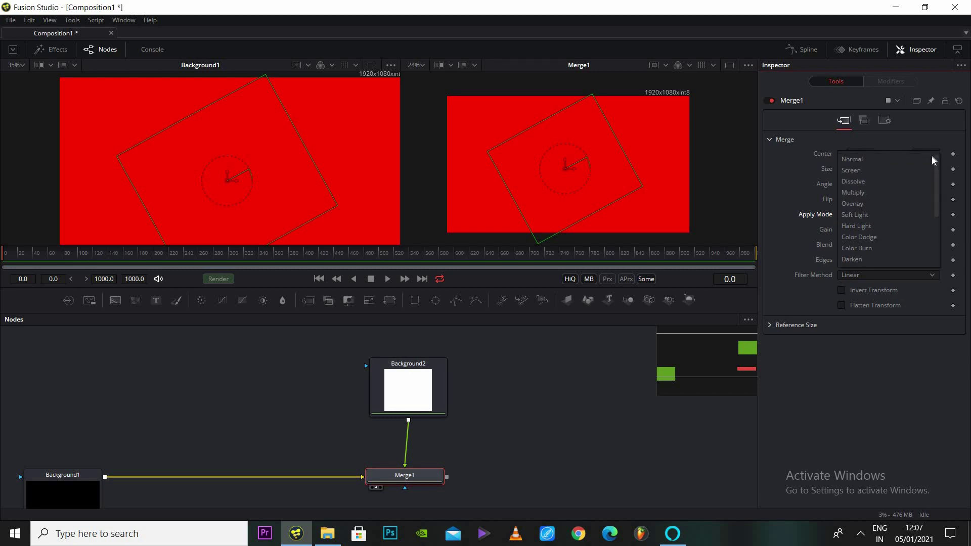
{"action": "left_click", "coordinate": [893, 157]}
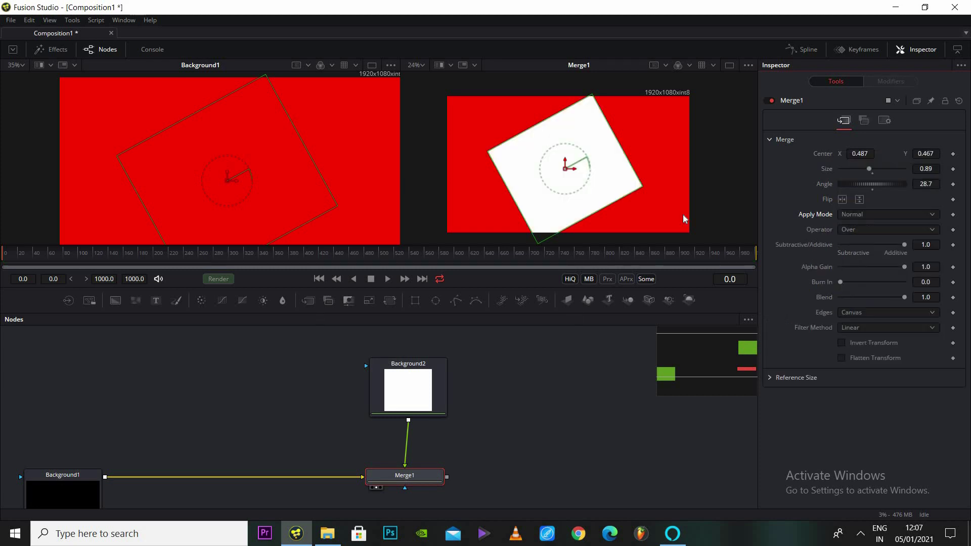
Step: Review Merge1's Operator, Burn In and Blend controls, its Depth Merge settings and the available apply modes
{"action": "left_click", "coordinate": [856, 230]}
{"action": "left_click", "coordinate": [828, 256]}
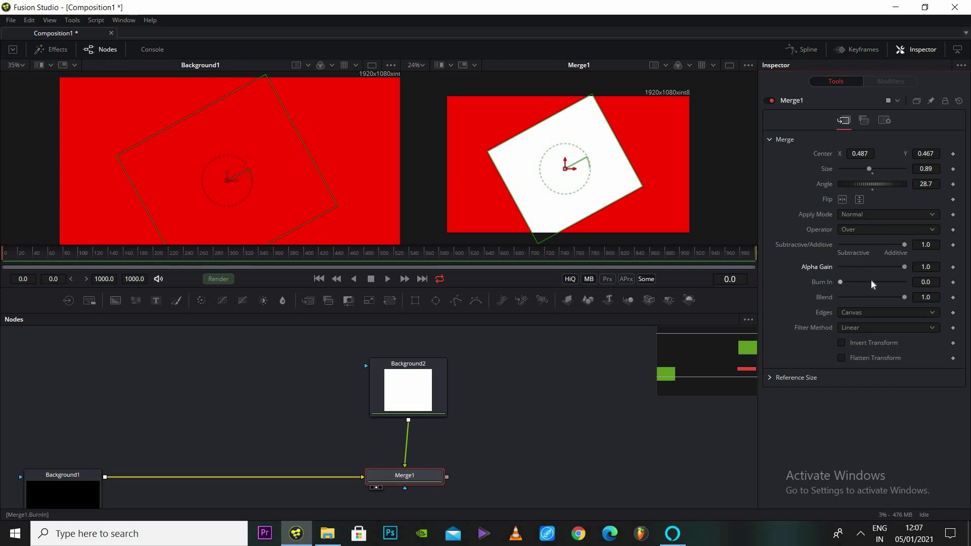
{"action": "mouse_move", "coordinate": [840, 281]}
{"action": "left_mouse_down"}
{"action": "mouse_move", "coordinate": [898, 282]}
{"action": "mouse_move", "coordinate": [830, 298]}
{"action": "mouse_move", "coordinate": [882, 299]}
{"action": "mouse_move", "coordinate": [822, 305]}
{"action": "mouse_move", "coordinate": [899, 298]}
{"action": "mouse_move", "coordinate": [835, 296]}
{"action": "mouse_move", "coordinate": [925, 298]}
{"action": "left_mouse_up"}
{"action": "left_click", "coordinate": [864, 121]}
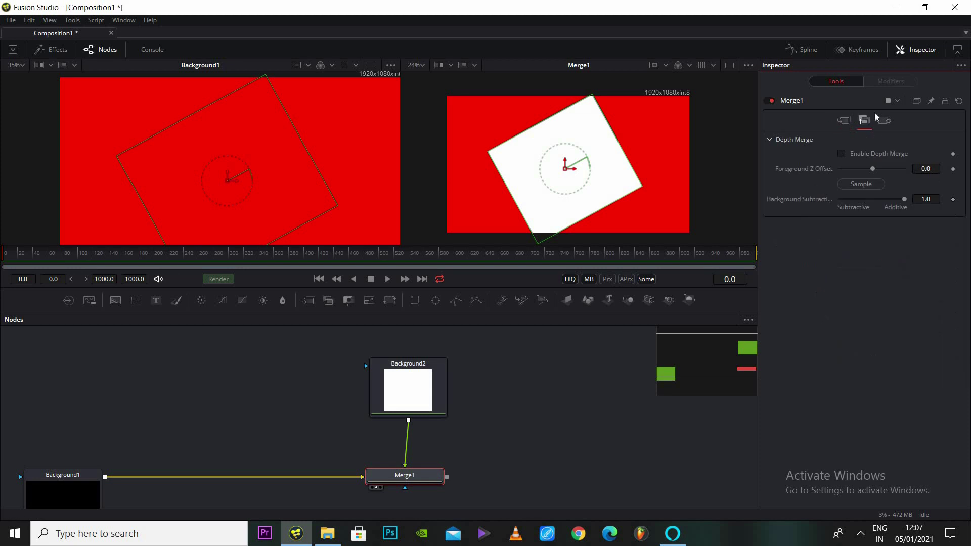
{"action": "left_click", "coordinate": [843, 120]}
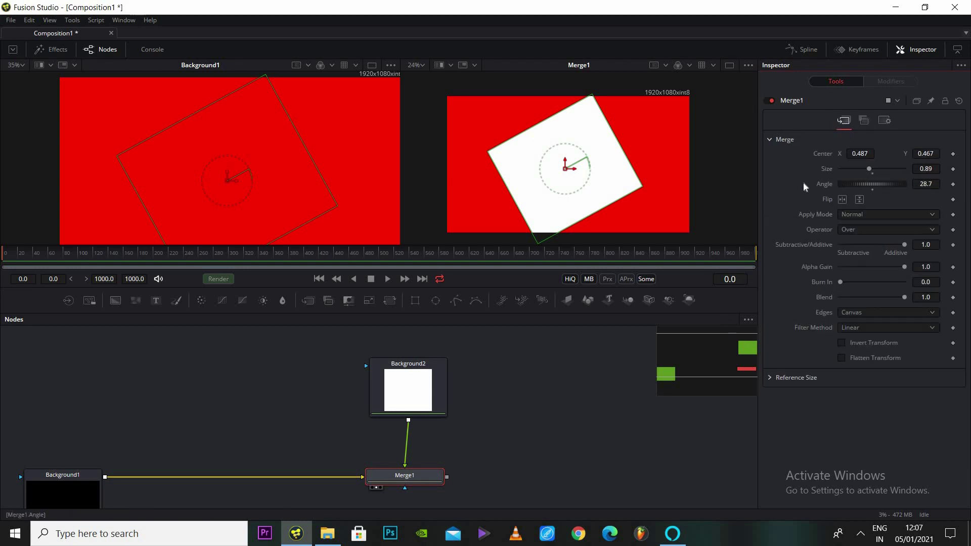
{"action": "left_click", "coordinate": [902, 216]}
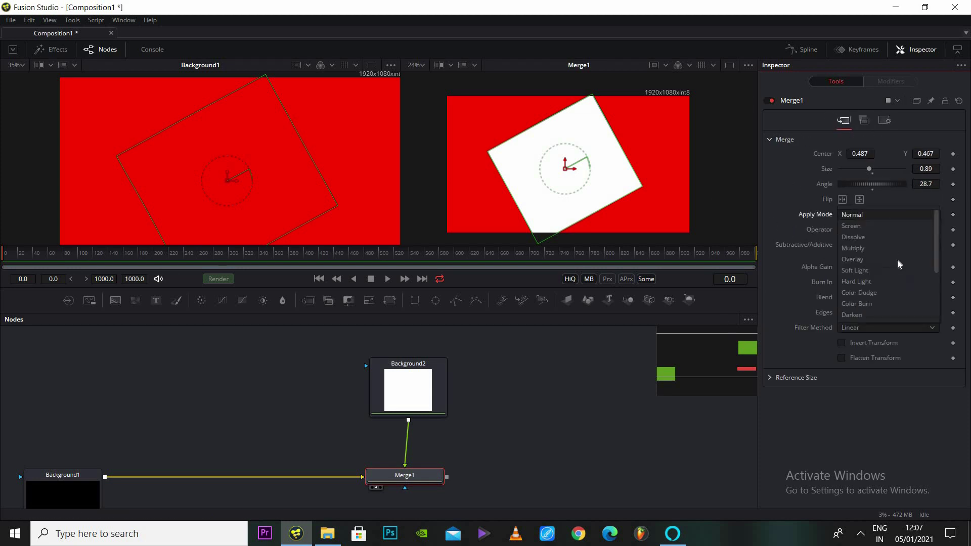
{"action": "left_click", "coordinate": [823, 199]}
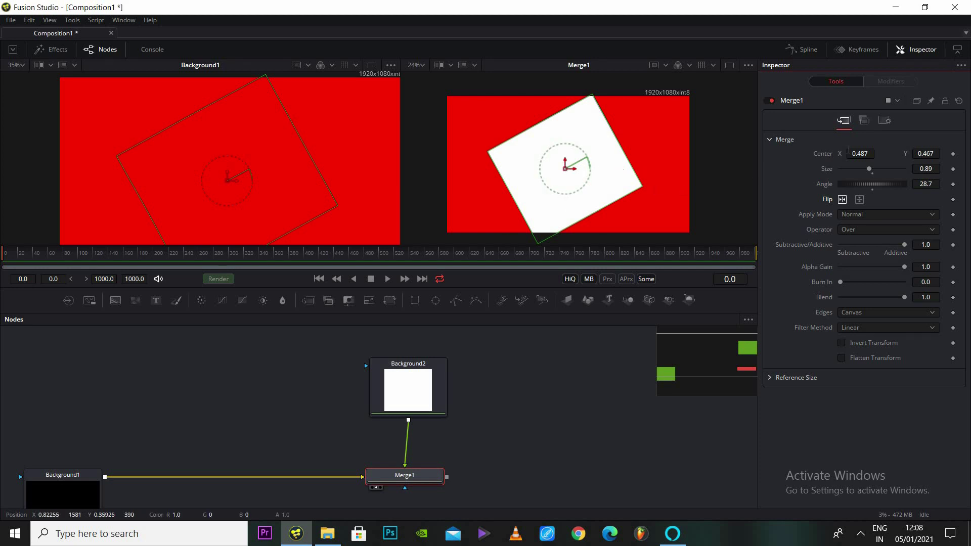
Step: Undo the trial size, angle and apply mode changes on Merge1
{"action": "left_click_drag", "start_coordinate": [869, 165], "coordinate": [864, 164]}
{"action": "key", "text": "ctrl+z"}
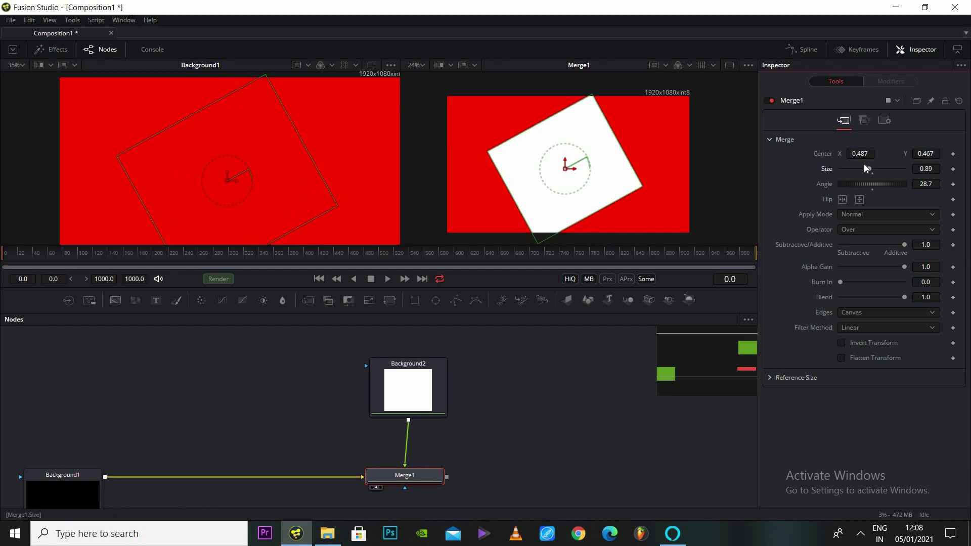
{"action": "key", "text": "ctrl+z"}
{"action": "key", "text": "ctrl+z"}
{"action": "key", "text": "ctrl+z"}
{"action": "key", "text": "ctrl+z"}
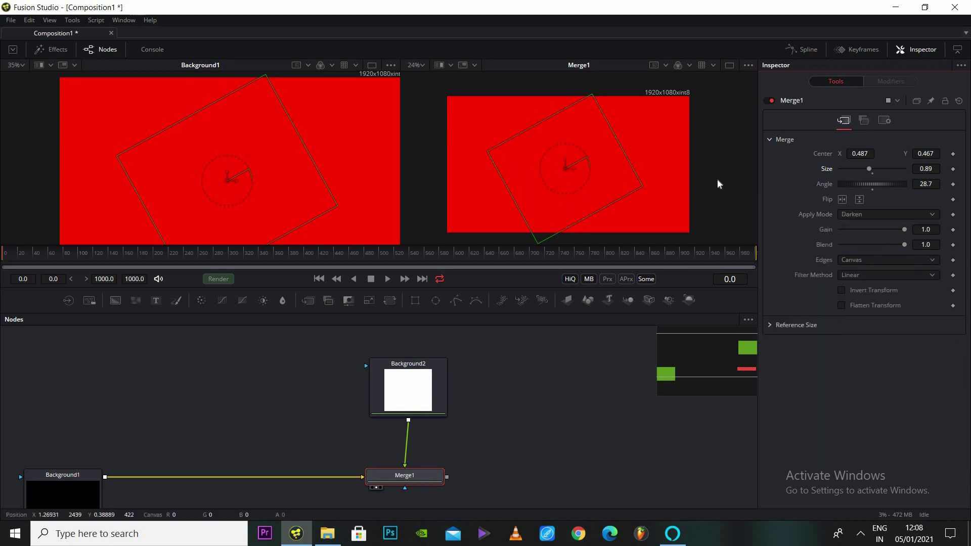
{"action": "key", "text": "ctrl+z"}
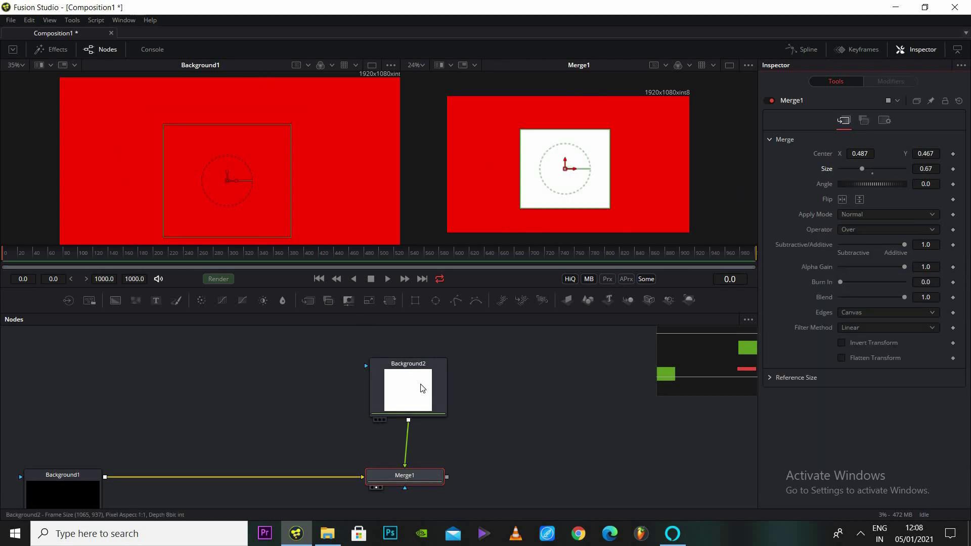
Step: Widen the vertical gap between Background2 and Merge1 in the node graph and select Background2
{"action": "left_click_drag", "start_coordinate": [423, 388], "coordinate": [414, 371]}
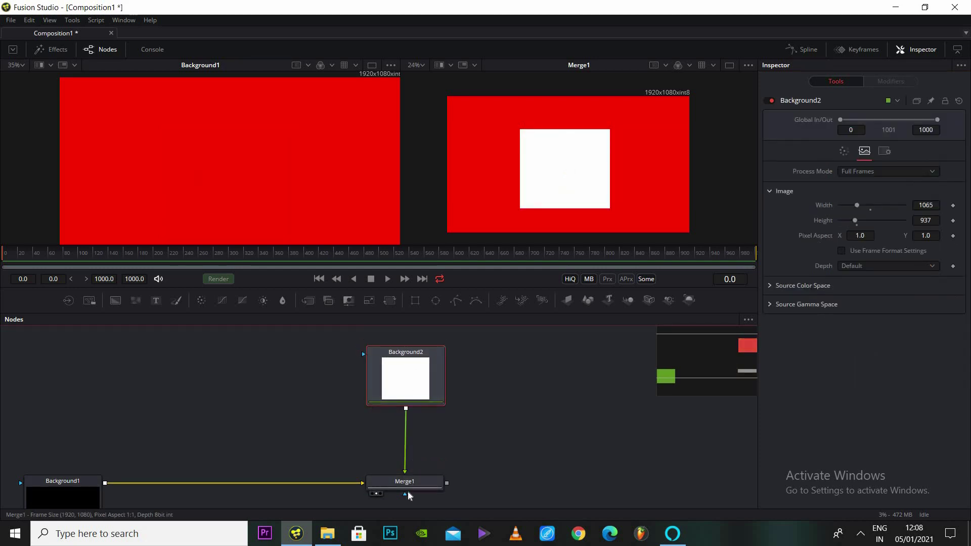
{"action": "left_click_drag", "start_coordinate": [412, 485], "coordinate": [412, 495]}
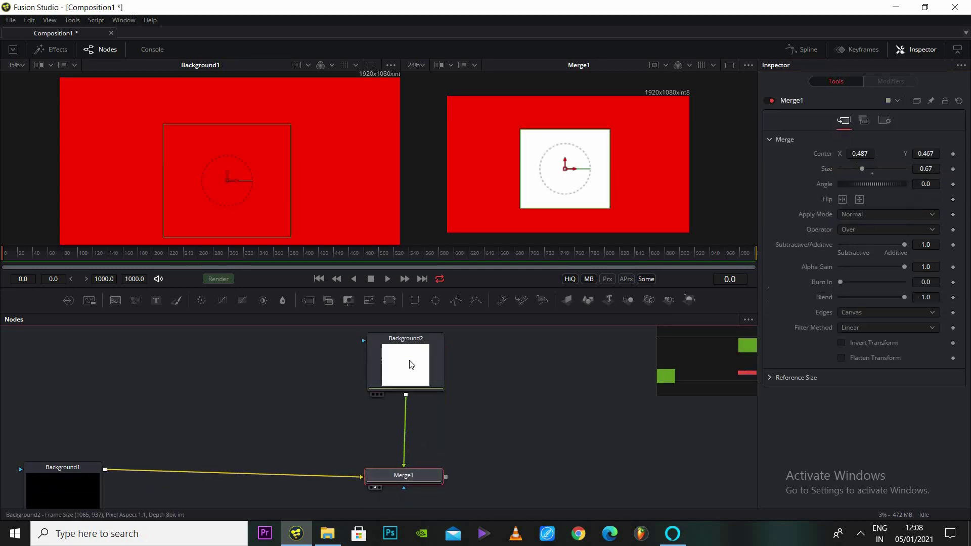
{"action": "left_click", "coordinate": [412, 365]}
Step: Search the tools for "tra" and add an unconnected Transform (Xf) node to an empty area of the node graph
{"action": "left_click", "coordinate": [566, 383]}
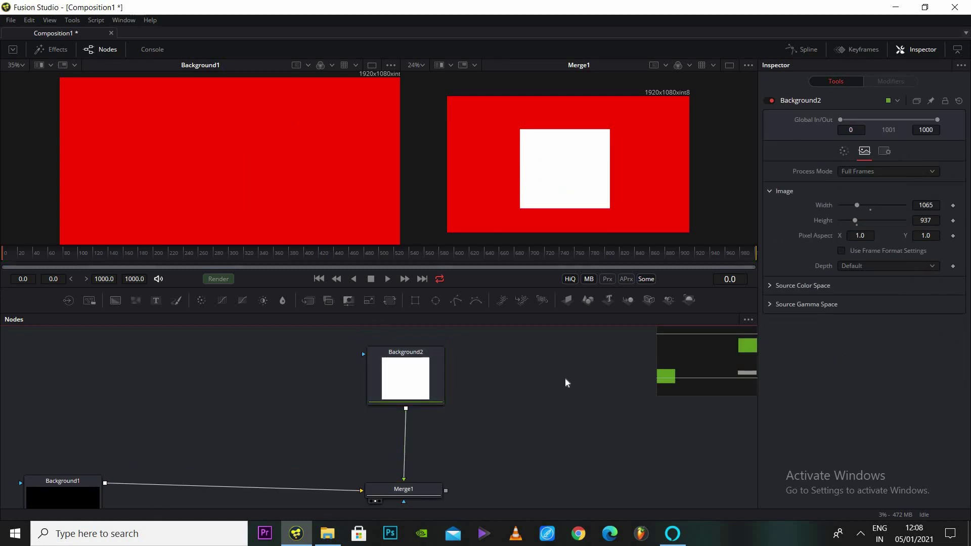
{"action": "key", "text": "shift+space"}
{"action": "type", "text": "tra"}
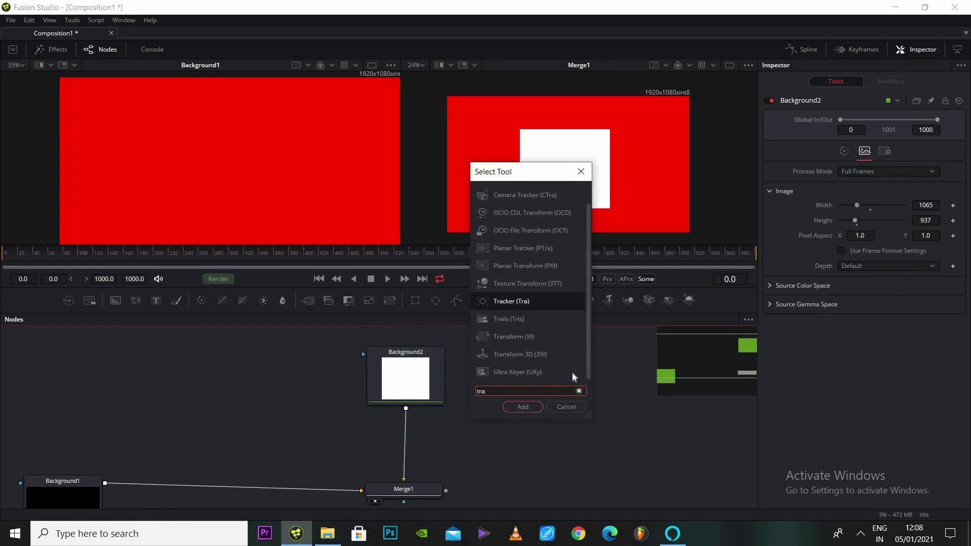
{"action": "scroll", "coordinate": [516, 326], "scroll_direction": "up", "scroll_amount": 1}
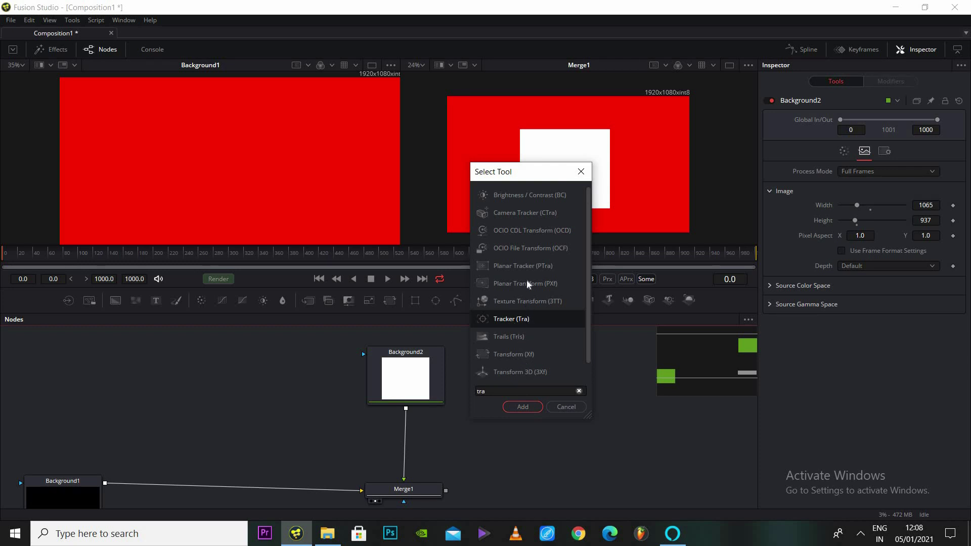
{"action": "left_click", "coordinate": [535, 356]}
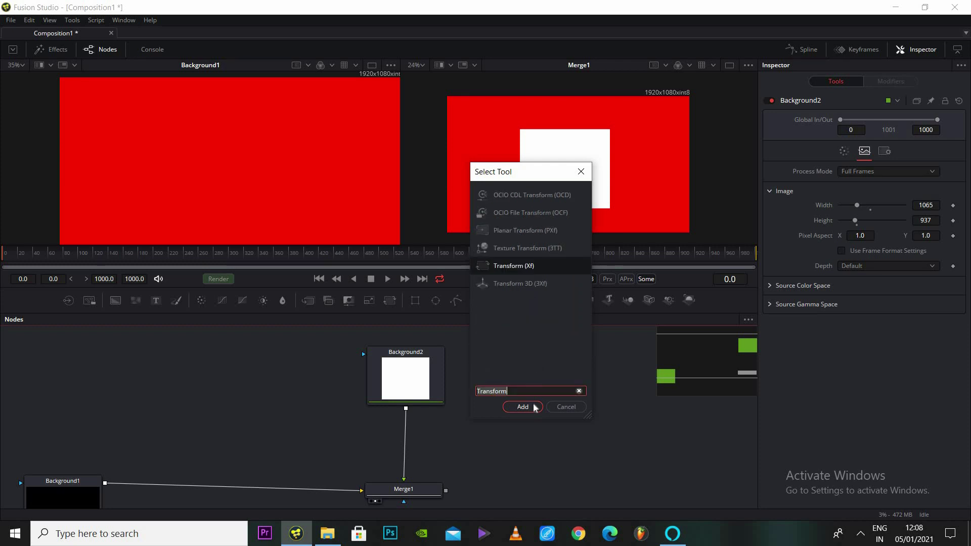
{"action": "left_click", "coordinate": [535, 408]}
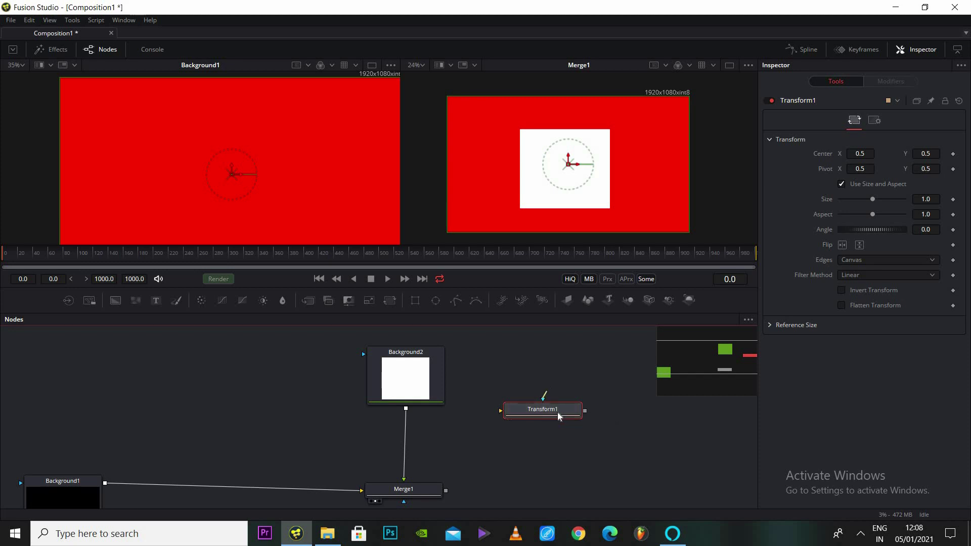
Step: Position the Transform node clear of Background2 and Merge1, and turn off its Use Size and Aspect option
{"action": "left_click_drag", "start_coordinate": [581, 412], "coordinate": [609, 414]}
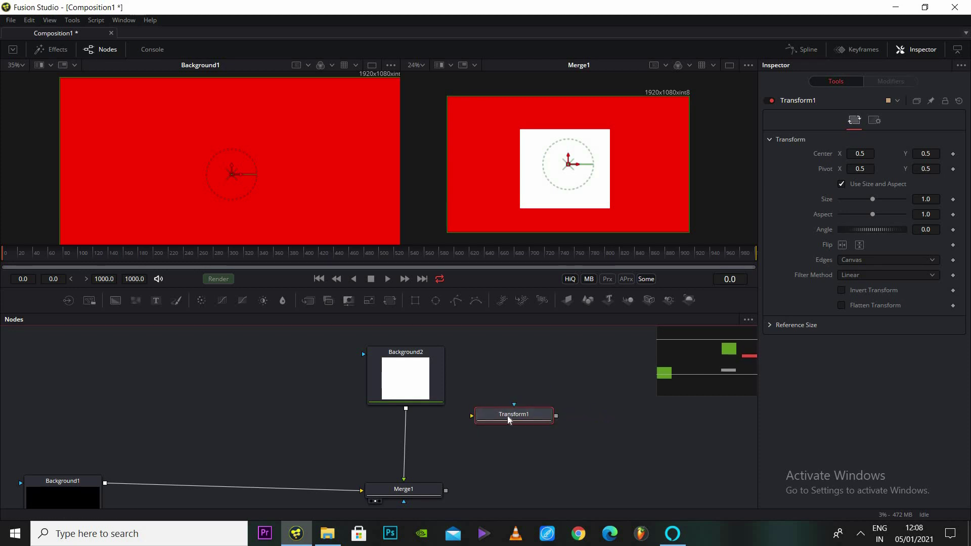
{"action": "left_click_drag", "start_coordinate": [507, 417], "coordinate": [544, 419]}
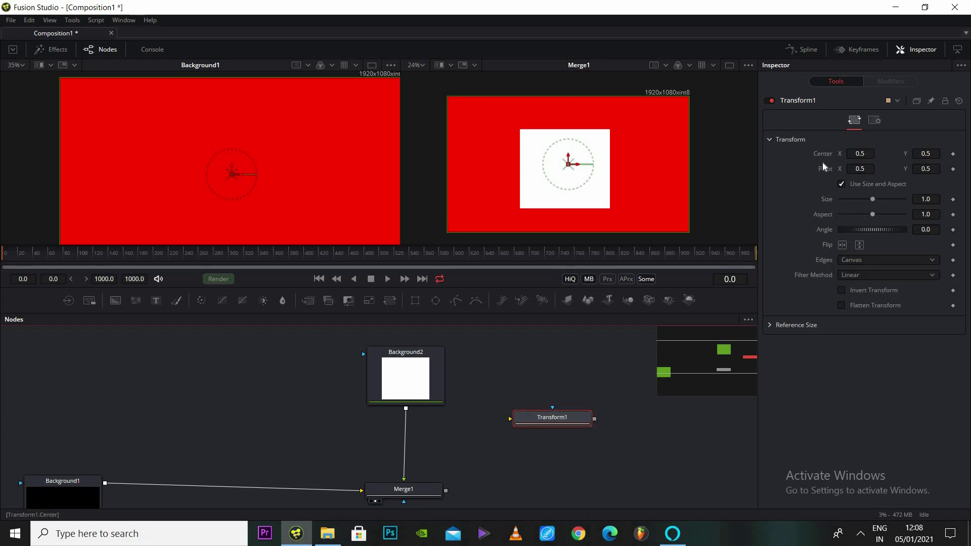
{"action": "left_click", "coordinate": [841, 184]}
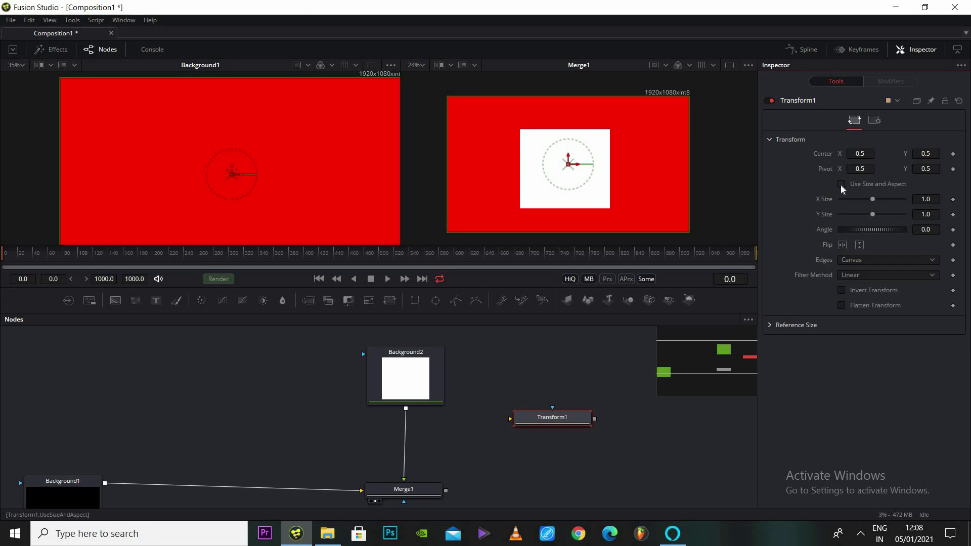
Step: Turn Transform1's Use Size and Aspect option back on and keep its Edges set to Canvas
{"action": "left_click", "coordinate": [852, 260]}
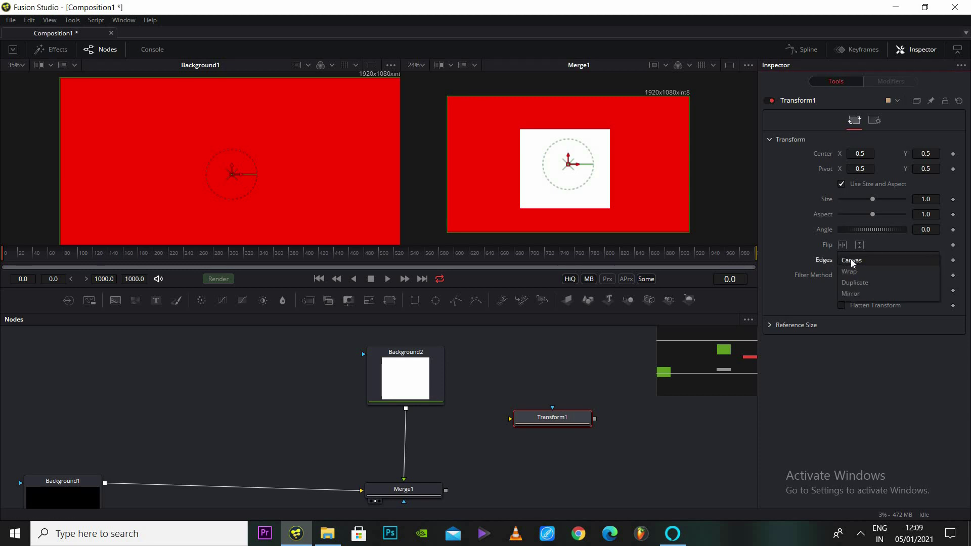
{"action": "left_click", "coordinate": [852, 261]}
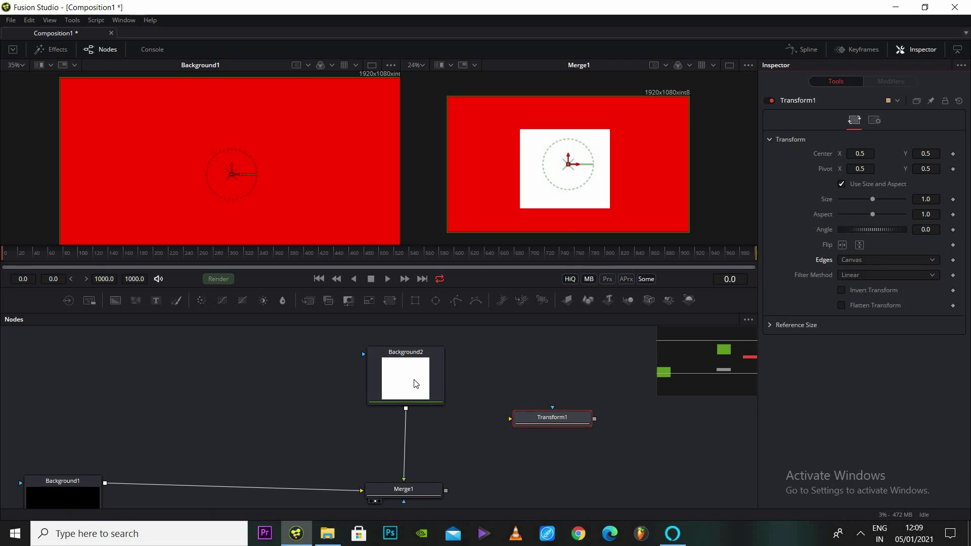
Step: Review the settings of Background2, Merge1 and Background1 in turn
{"action": "left_click_drag", "start_coordinate": [413, 371], "coordinate": [589, 132]}
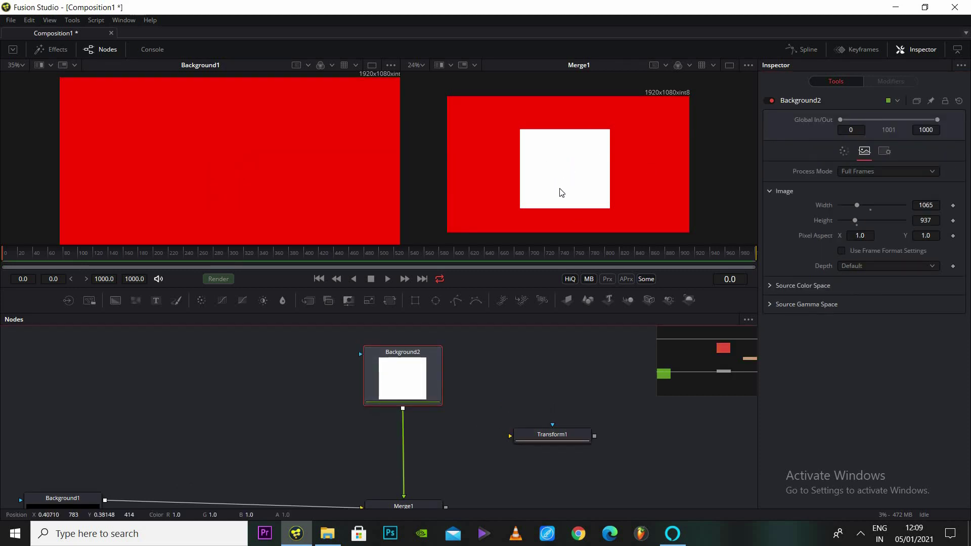
{"action": "left_click", "coordinate": [430, 498]}
{"action": "scroll", "coordinate": [430, 498], "scroll_direction": "down", "scroll_amount": 1}
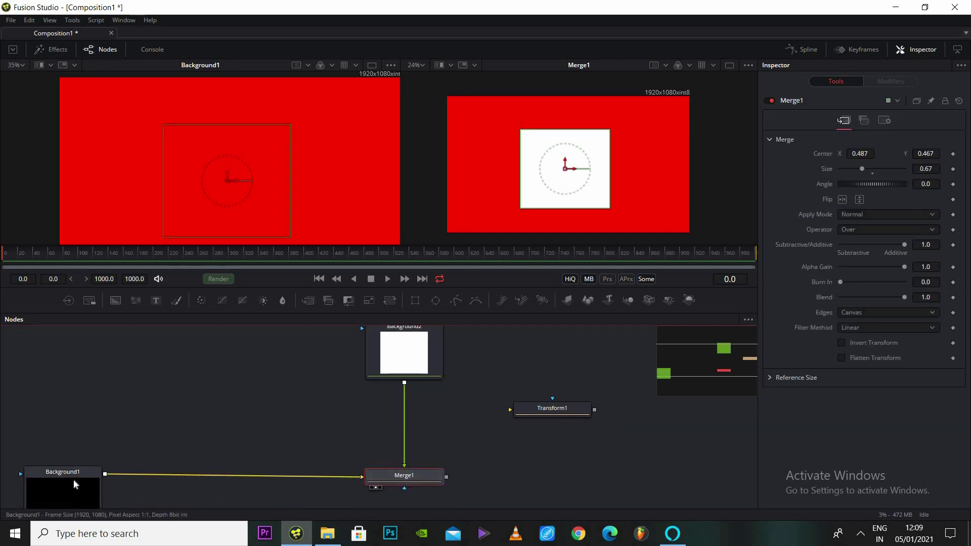
{"action": "left_click", "coordinate": [74, 478]}
{"action": "scroll", "coordinate": [436, 383], "scroll_direction": "down", "scroll_amount": 1}
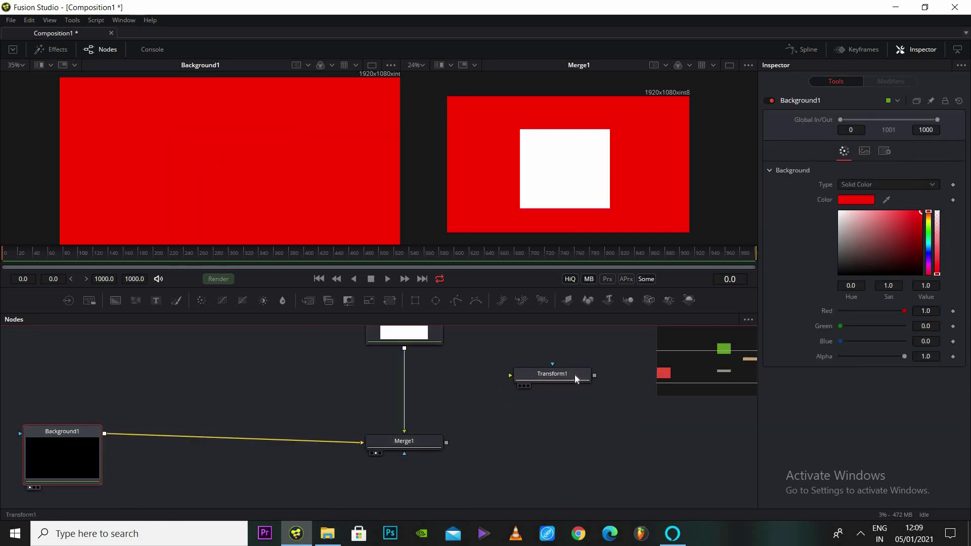
Step: Try placing the unconnected Transform1 over the connection line between Background2 and Merge1
{"action": "left_click_drag", "start_coordinate": [530, 374], "coordinate": [420, 389]}
{"action": "key", "text": "ctrl+z"}
{"action": "left_click_drag", "start_coordinate": [651, 379], "coordinate": [651, 383]}
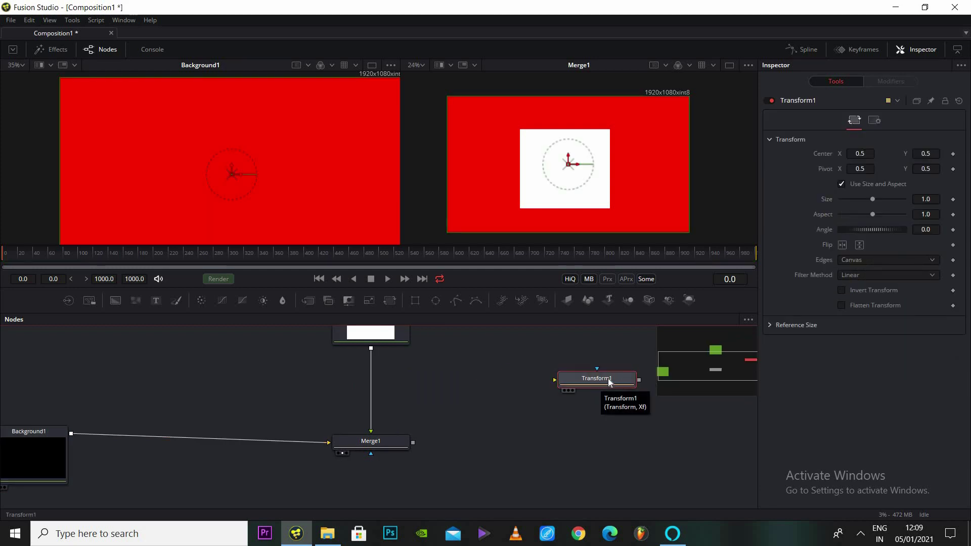
{"action": "left_click_drag", "start_coordinate": [606, 382], "coordinate": [376, 383]}
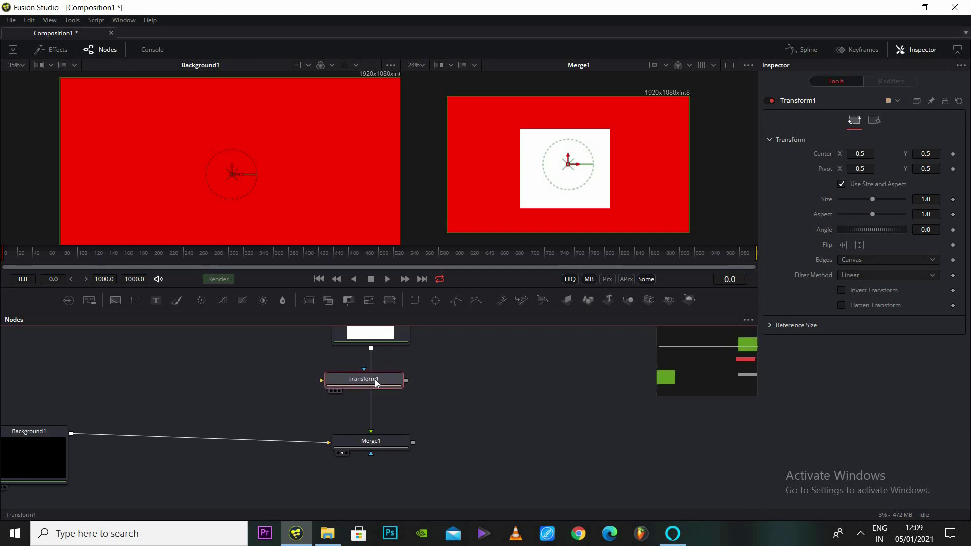
{"action": "mouse_move", "coordinate": [380, 393]}
{"action": "left_mouse_down"}
{"action": "mouse_move", "coordinate": [388, 387]}
{"action": "mouse_move", "coordinate": [391, 404]}
{"action": "left_mouse_up"}
{"action": "left_click", "coordinate": [396, 440]}
{"action": "left_click", "coordinate": [389, 333]}
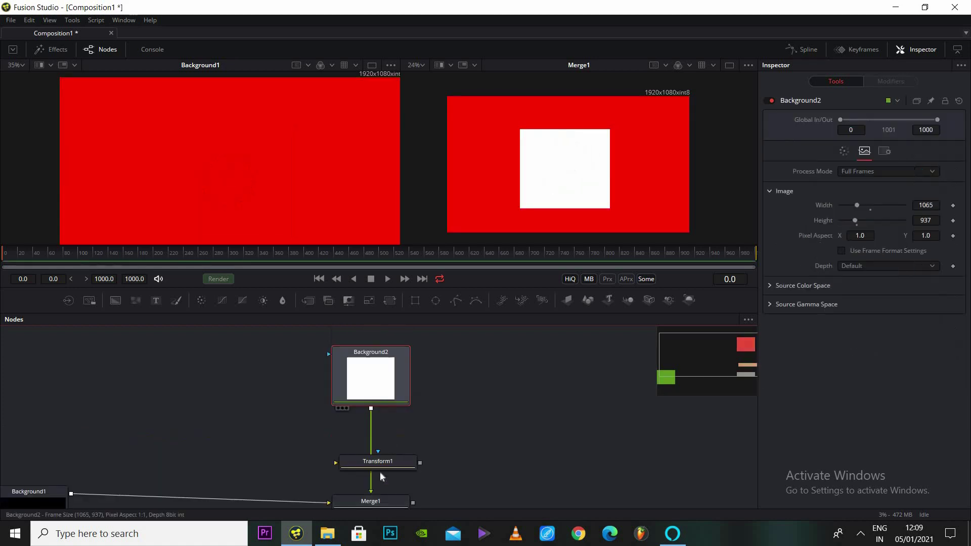
Step: Insert Transform1 into the connection between Background2 and Merge1, and delete the node again
{"action": "mouse_move", "coordinate": [387, 467]}
{"action": "left_mouse_down"}
{"action": "mouse_move", "coordinate": [390, 452]}
{"action": "mouse_move", "coordinate": [379, 469]}
{"action": "mouse_move", "coordinate": [370, 462]}
{"action": "left_mouse_up"}
{"action": "left_click_drag", "start_coordinate": [487, 463], "coordinate": [376, 463]}
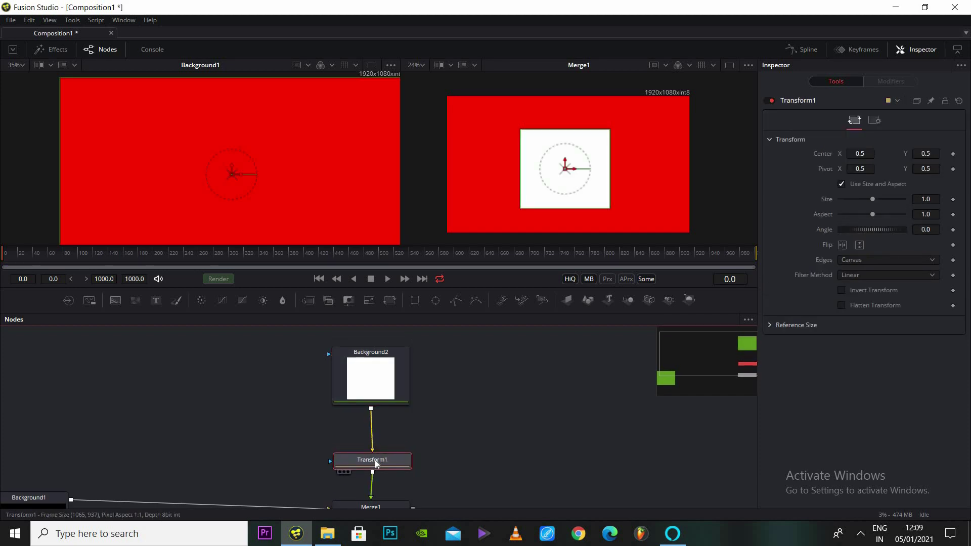
{"action": "key", "text": "Delete"}
Step: Add a new Transform node between Background2 and Merge1, and enlarge the node graph area
{"action": "left_click", "coordinate": [383, 362]}
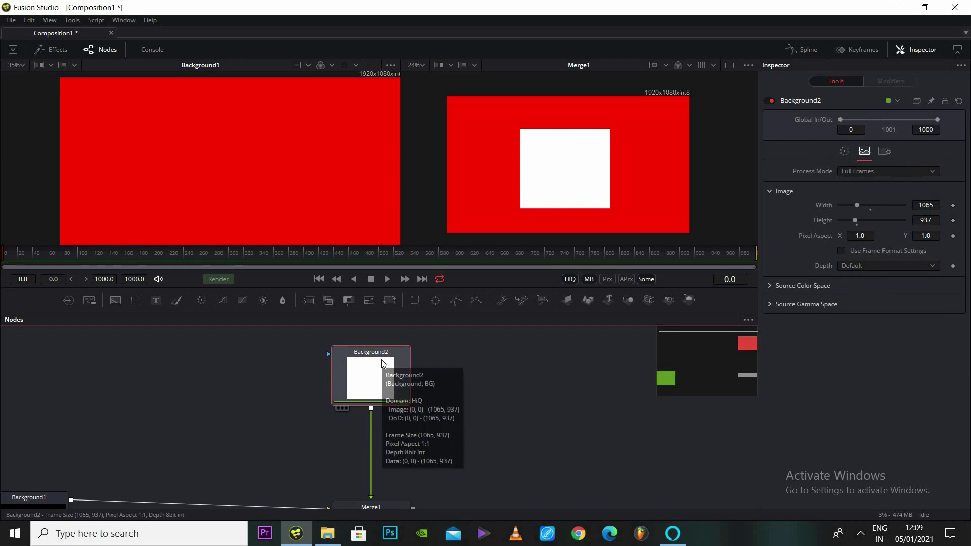
{"action": "left_click", "coordinate": [390, 301]}
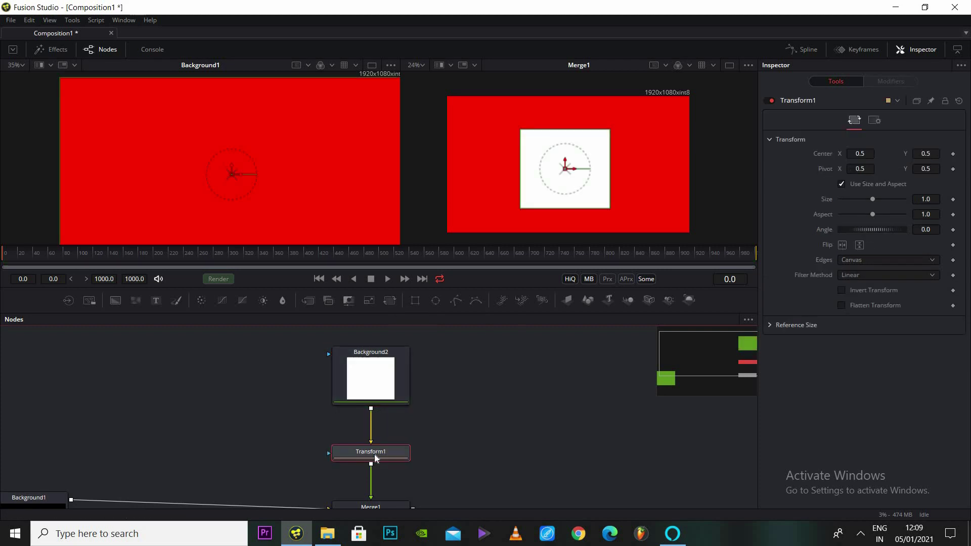
{"action": "left_click", "coordinate": [376, 386]}
{"action": "left_click_drag", "start_coordinate": [477, 383], "coordinate": [496, 358]}
{"action": "left_click_drag", "start_coordinate": [503, 316], "coordinate": [510, 277]}
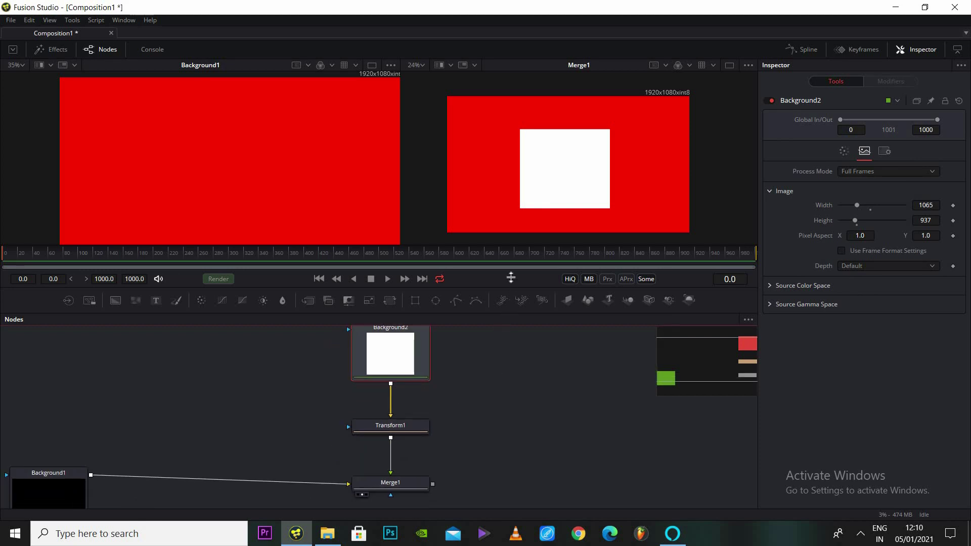
{"action": "left_click_drag", "start_coordinate": [448, 377], "coordinate": [464, 409]}
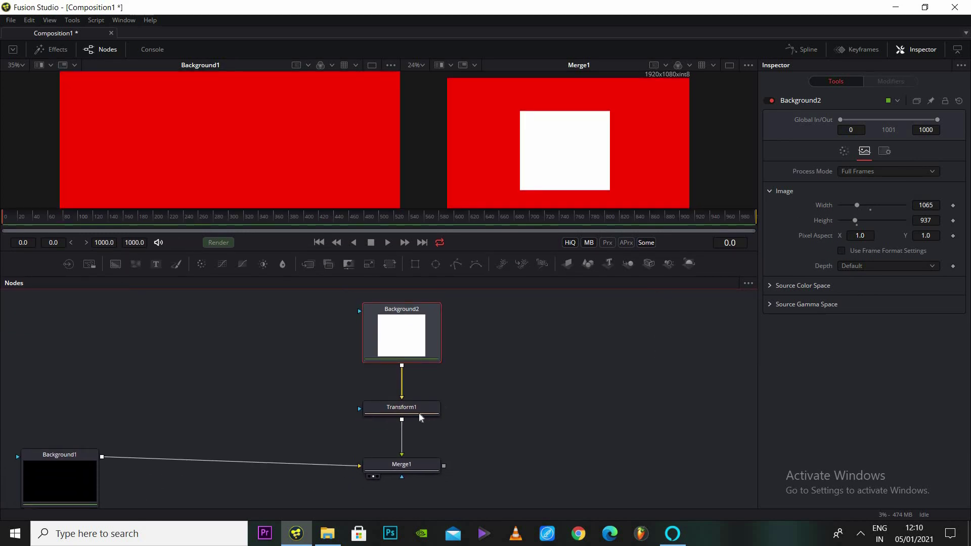
Step: Pull Transform1 out of the flow, rewire Background2 through it into Merge1's foreground input, and align it between the two nodes
{"action": "mouse_move", "coordinate": [419, 415]}
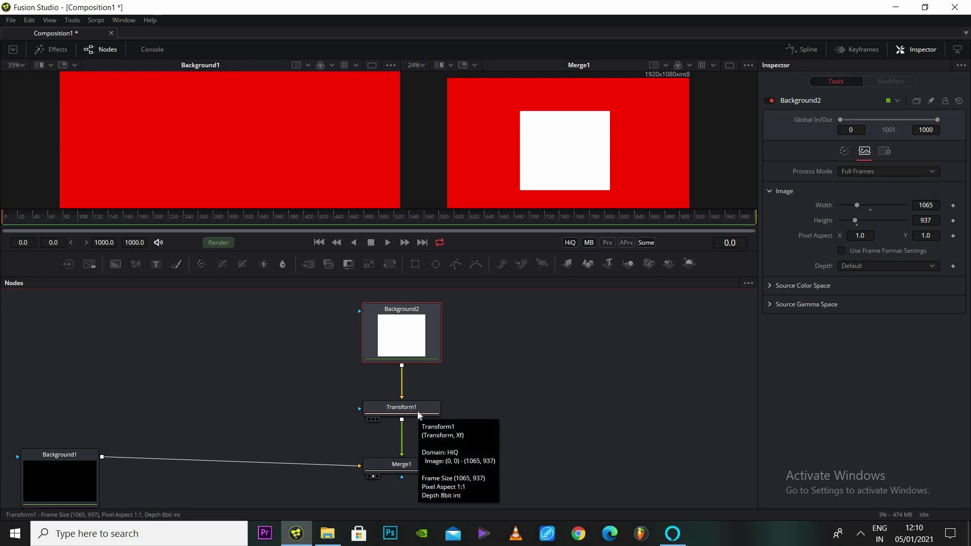
{"action": "left_click_drag", "start_coordinate": [419, 415], "coordinate": [520, 403]}
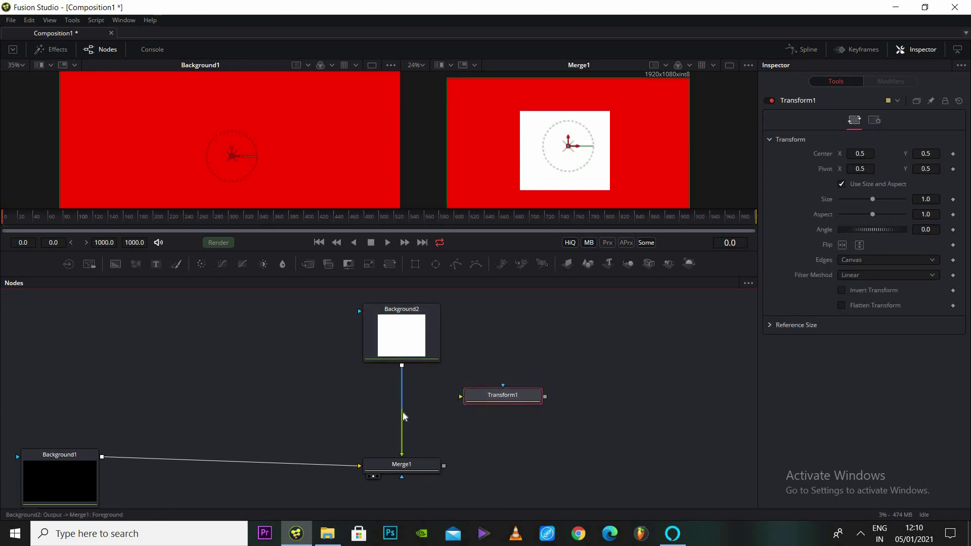
{"action": "left_click_drag", "start_coordinate": [393, 380], "coordinate": [461, 396]}
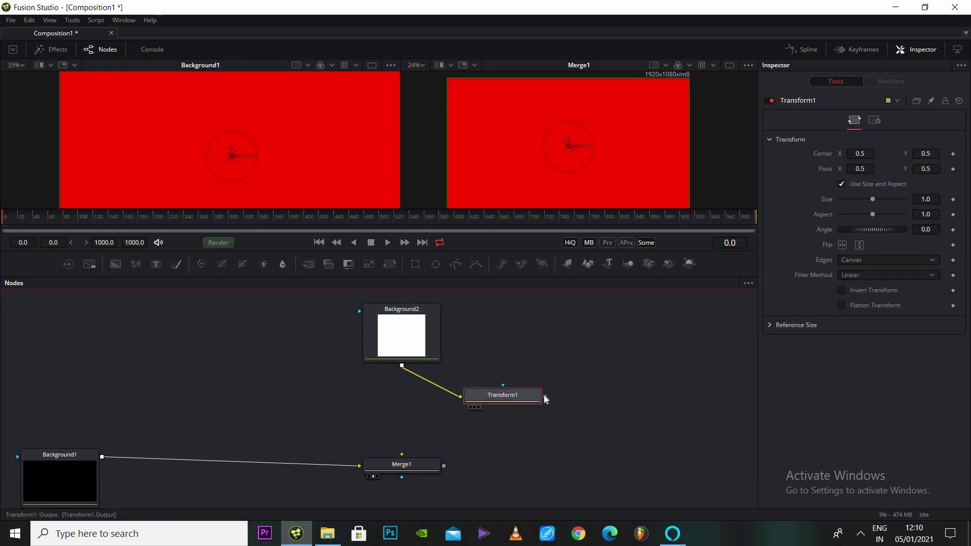
{"action": "left_click_drag", "start_coordinate": [545, 396], "coordinate": [402, 457]}
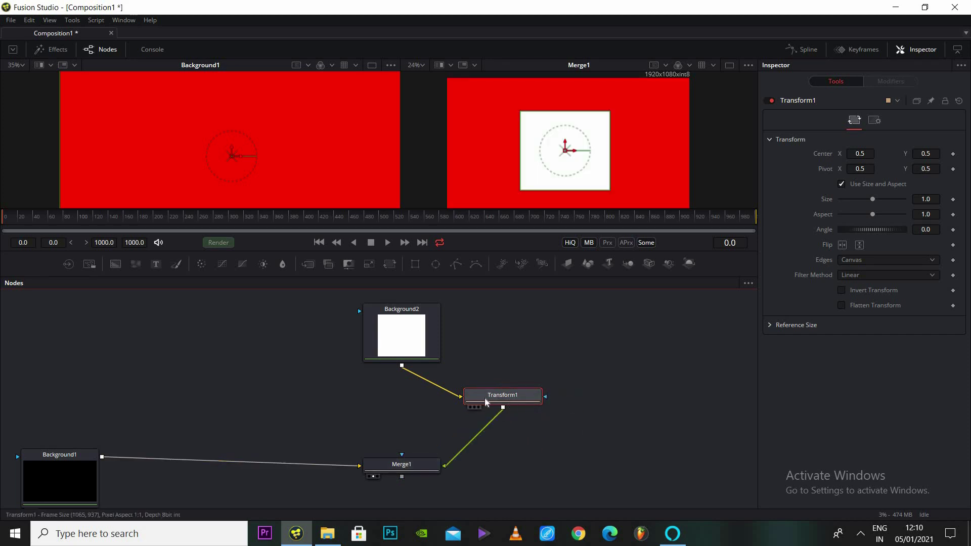
{"action": "left_click_drag", "start_coordinate": [505, 408], "coordinate": [413, 415]}
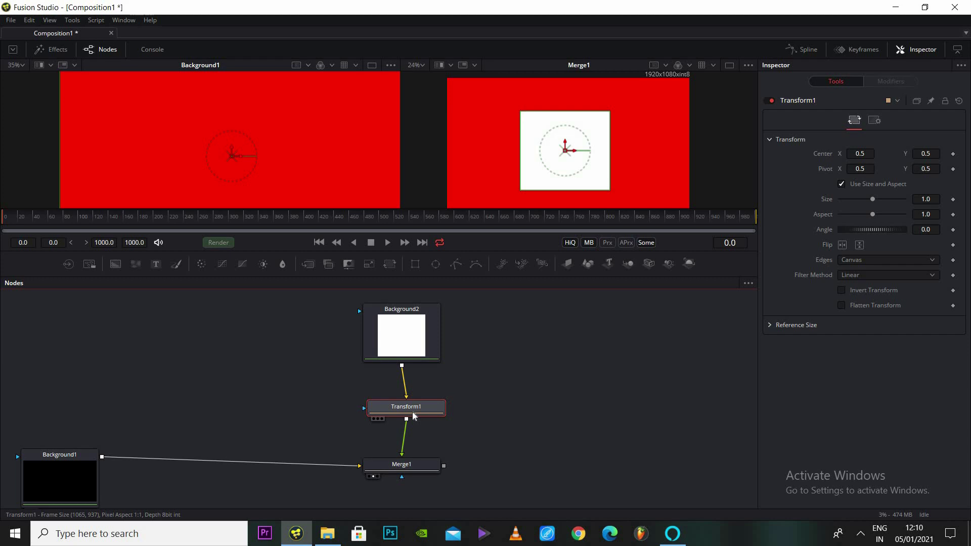
{"action": "left_click_drag", "start_coordinate": [413, 415], "coordinate": [409, 421]}
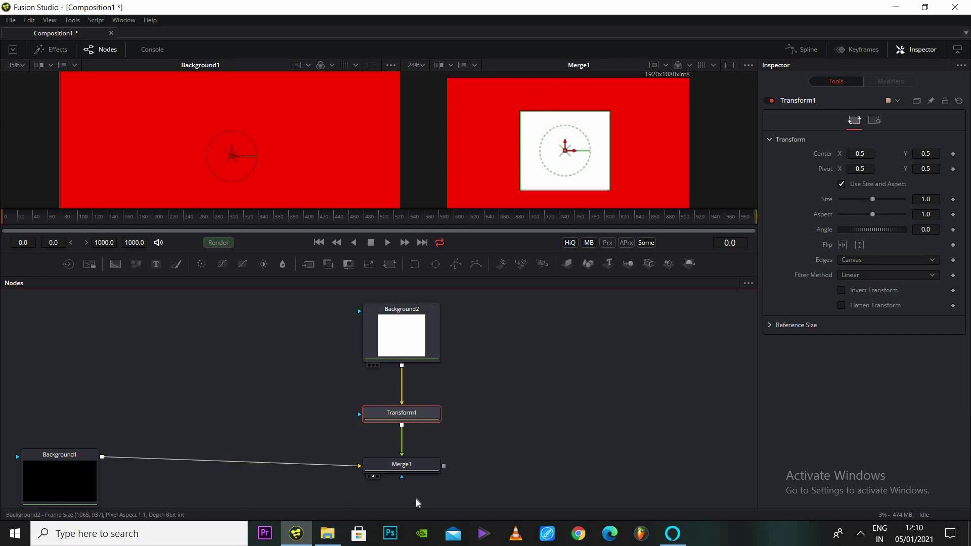
Step: Try a size of 1.06 and an angle of -10.4 on Merge1, look at its apply modes, and undo the trial changes
{"action": "left_click", "coordinate": [401, 464]}
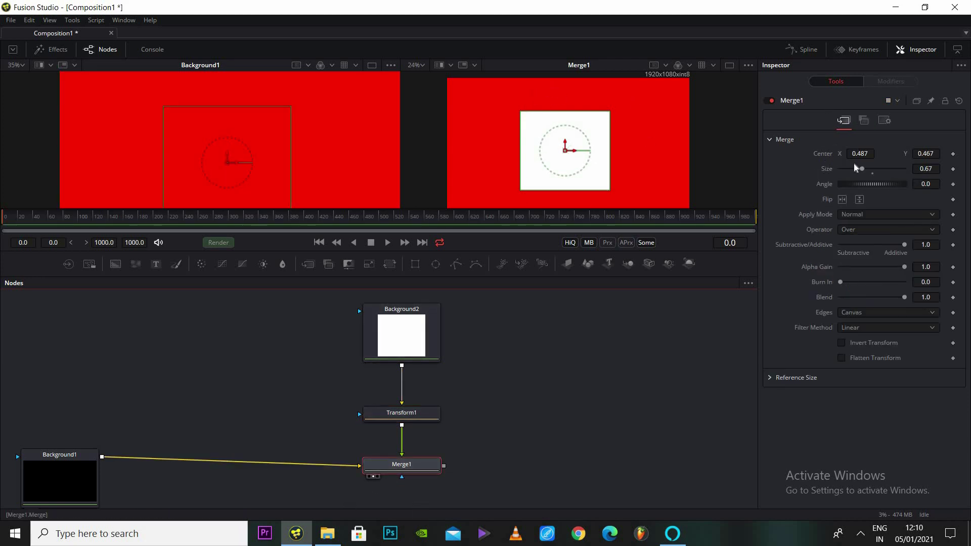
{"action": "left_click_drag", "start_coordinate": [862, 169], "coordinate": [869, 212]}
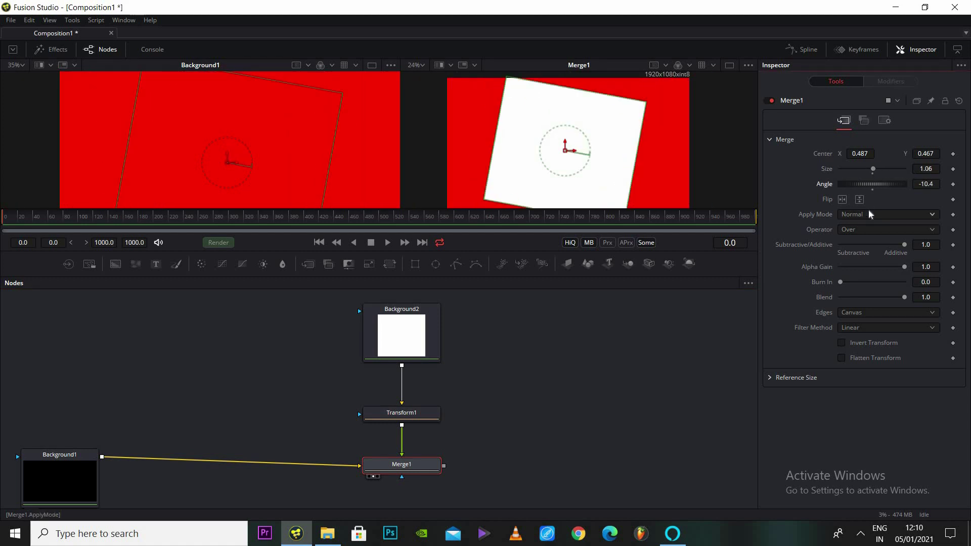
{"action": "left_click", "coordinate": [869, 214]}
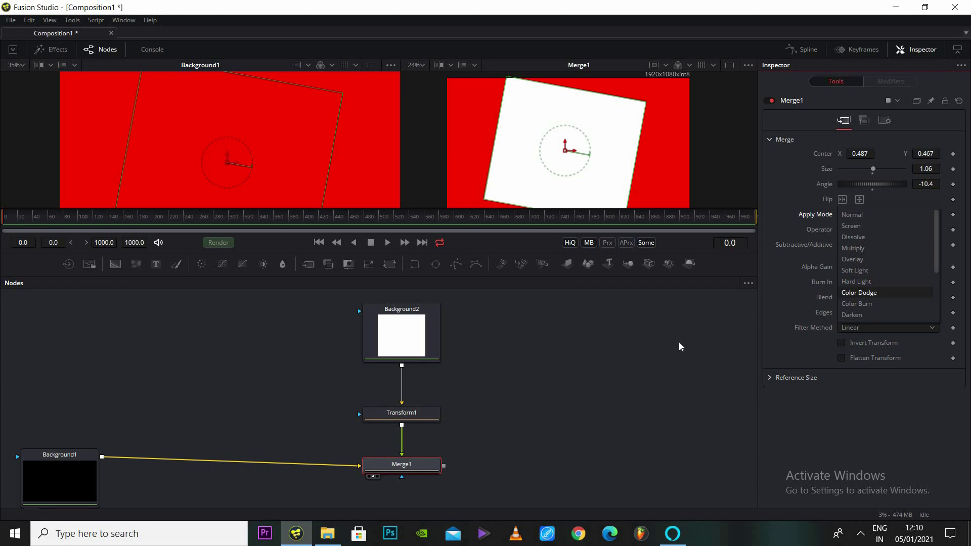
{"action": "key", "text": "ctrl+z"}
{"action": "key", "text": "ctrl+z"}
{"action": "key", "text": "ctrl+z"}
{"action": "key", "text": "ctrl+z"}
{"action": "key", "text": "ctrl+z"}
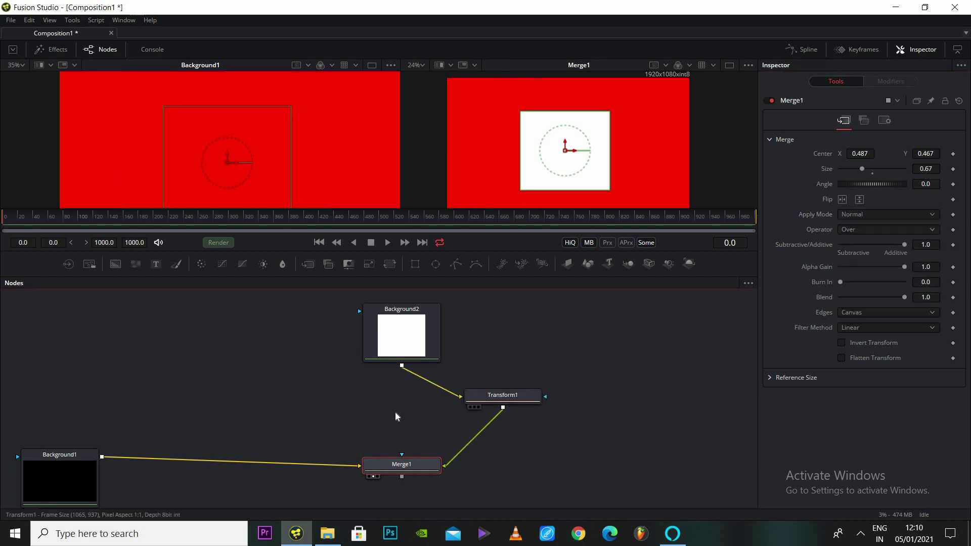
{"action": "key", "text": "ctrl+z"}
Step: Place Transform1 back between Background2 and Merge1, and set its size to 0.97, aspect to 0.969 and angle to 23.5
{"action": "left_click", "coordinate": [397, 415]}
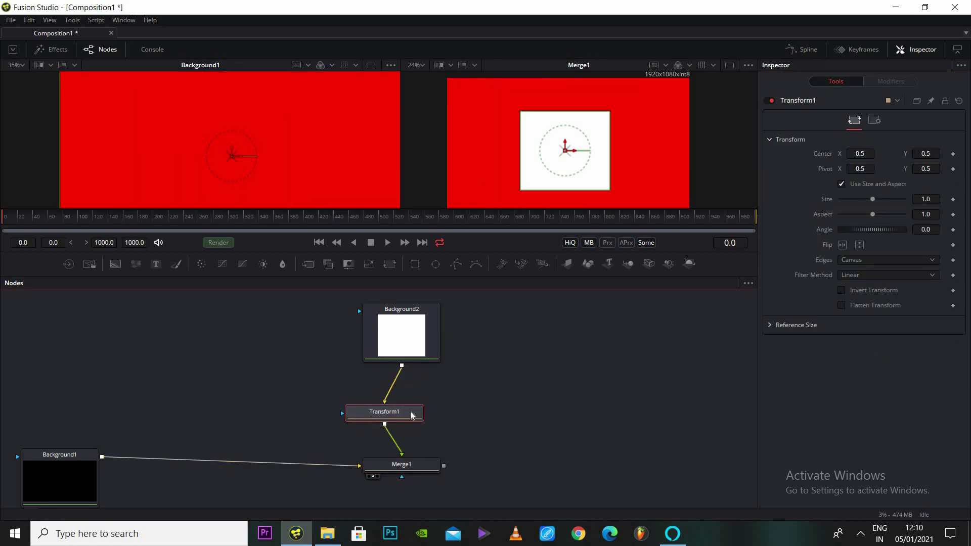
{"action": "left_click_drag", "start_coordinate": [411, 416], "coordinate": [430, 414]}
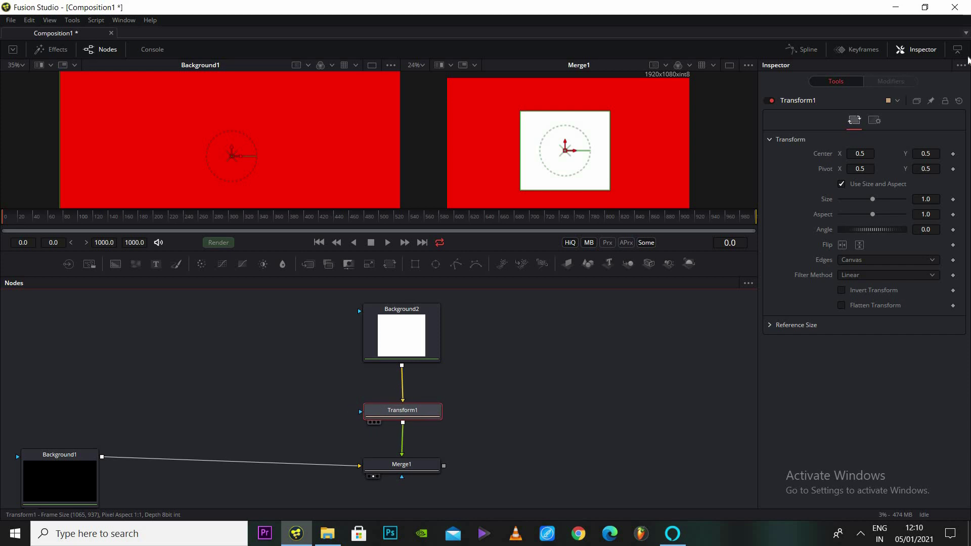
{"action": "left_click_drag", "start_coordinate": [869, 202], "coordinate": [856, 242]}
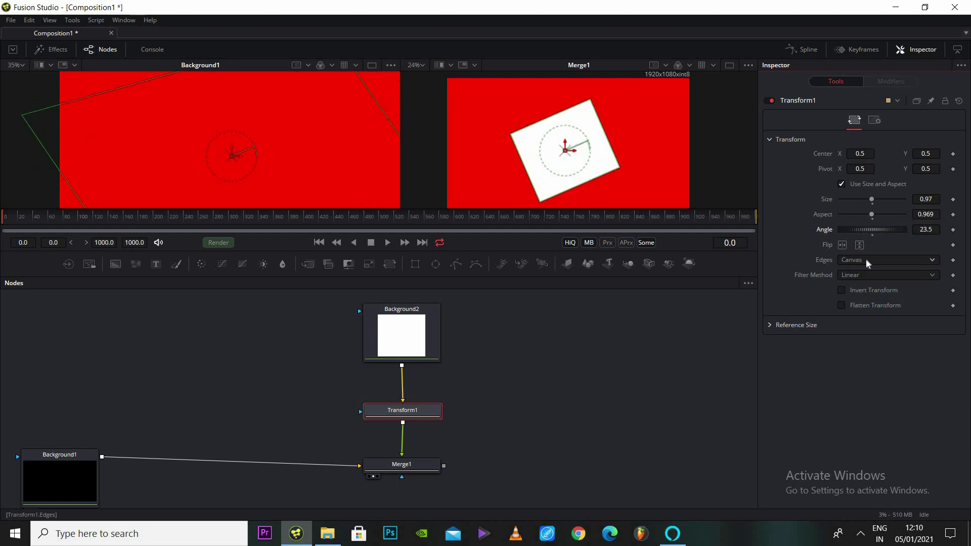
Step: Try the Duplicate and Mirror edge modes on Transform1, and set Edges back to Canvas
{"action": "left_click", "coordinate": [867, 261]}
{"action": "left_click", "coordinate": [879, 284]}
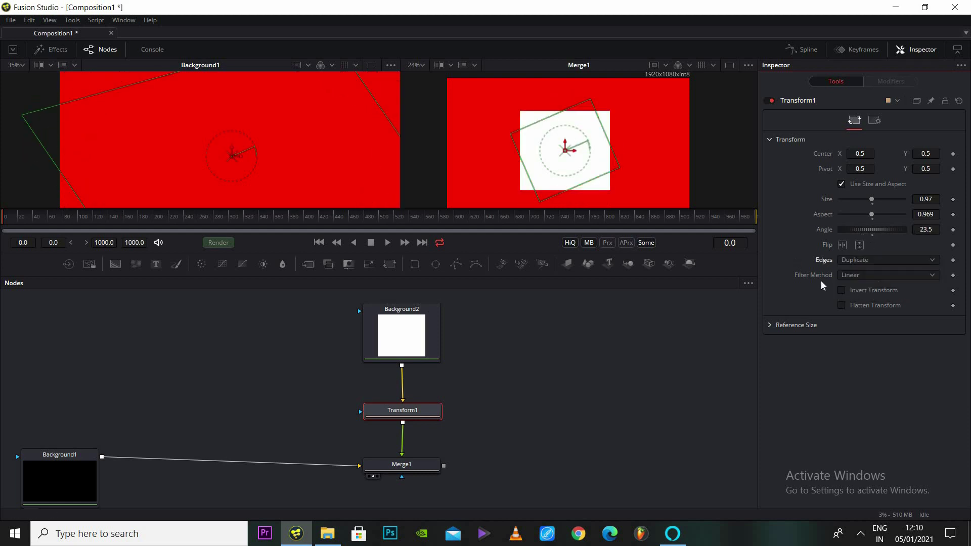
{"action": "left_click", "coordinate": [875, 260]}
{"action": "left_click", "coordinate": [877, 270]}
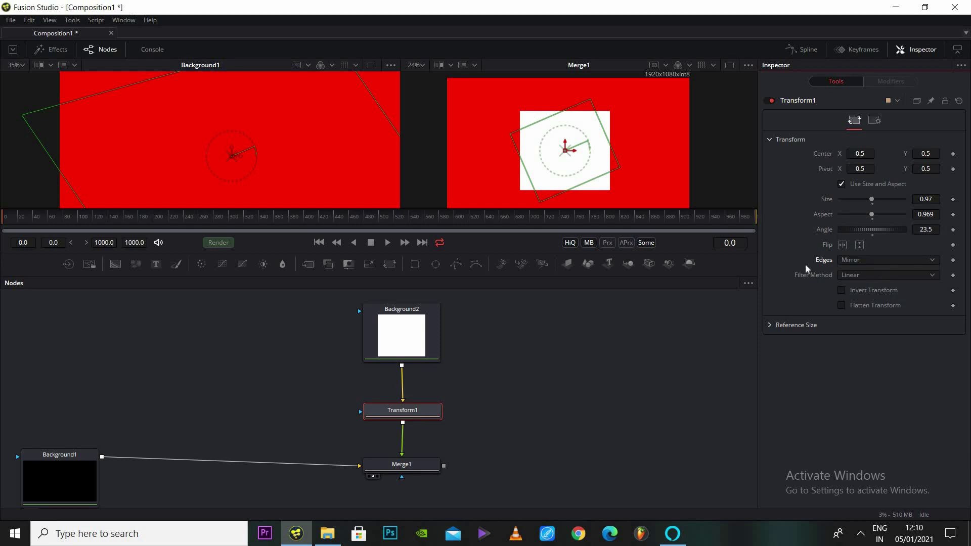
{"action": "left_click", "coordinate": [888, 264]}
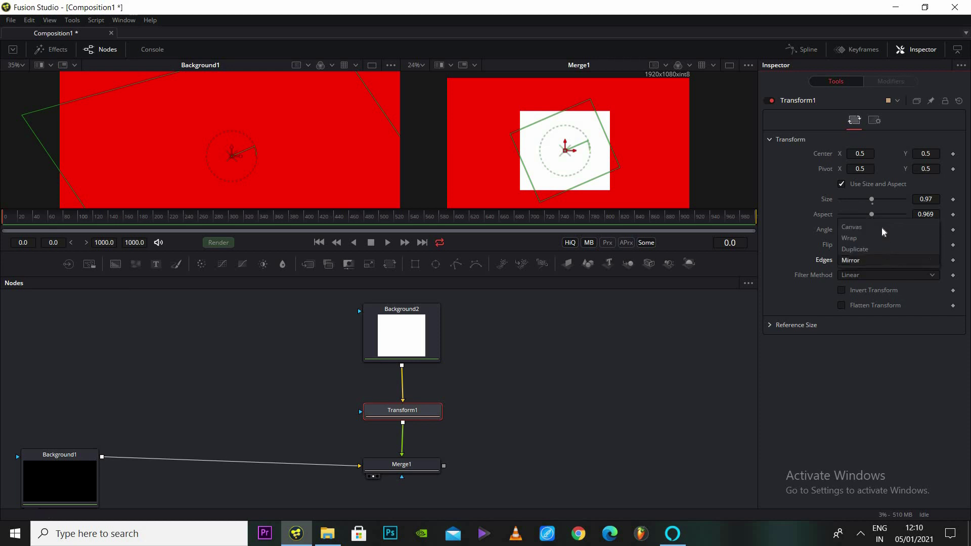
{"action": "left_click", "coordinate": [851, 227]}
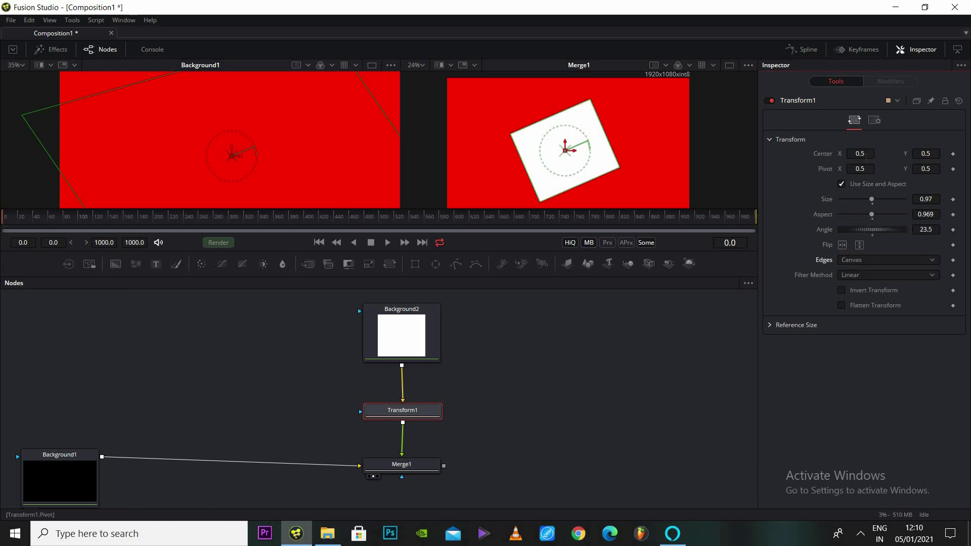
Step: Set Transform1's center X to 0.588 and its pivot X to 0.574
{"action": "left_click_drag", "start_coordinate": [865, 156], "coordinate": [853, 221]}
Step: Try an X Size of 3.5 and a Y Size of 0.22 on Transform1 with Use Size and Aspect off, and undo these changes
{"action": "left_click", "coordinate": [842, 184]}
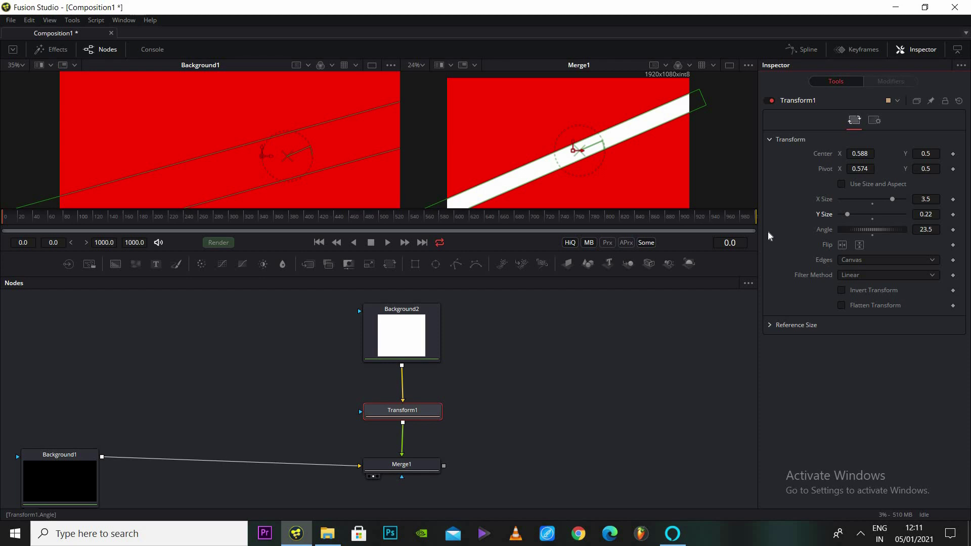
{"action": "key", "text": "ctrl+z"}
{"action": "key", "text": "ctrl+z"}
{"action": "key", "text": "ctrl+z"}
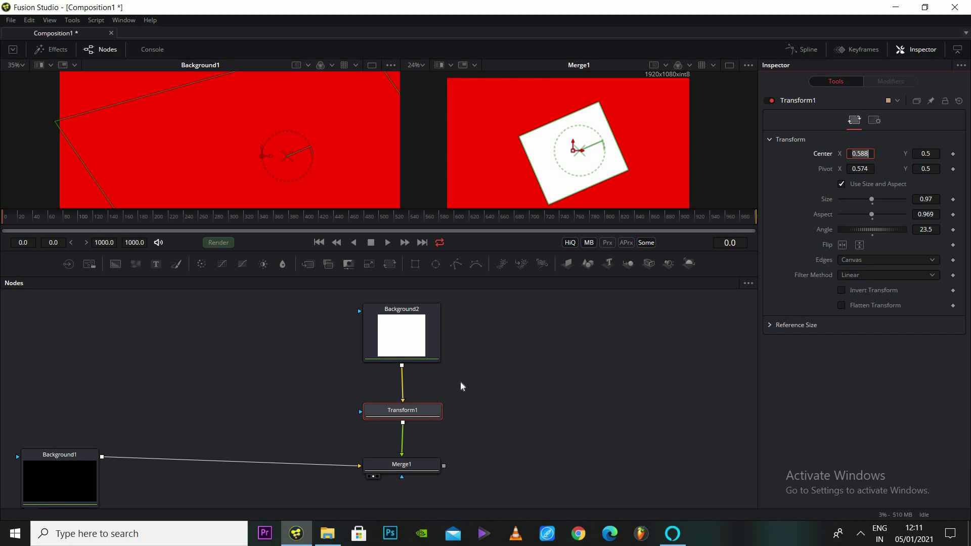
Step: Line up Transform1 above Merge1, move Background1 closer to and level with Merge1, and select Transform1
{"action": "left_click", "coordinate": [423, 419]}
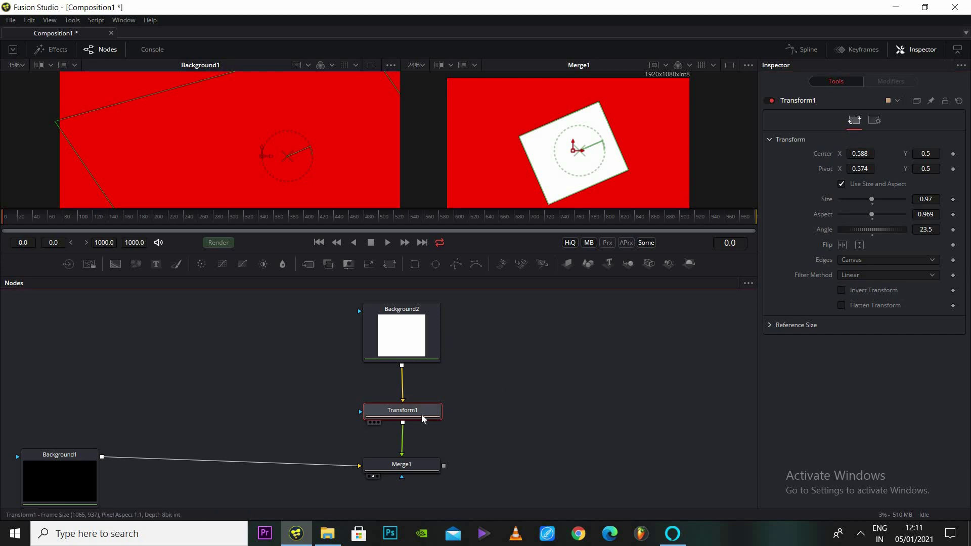
{"action": "left_click_drag", "start_coordinate": [420, 418], "coordinate": [420, 419]}
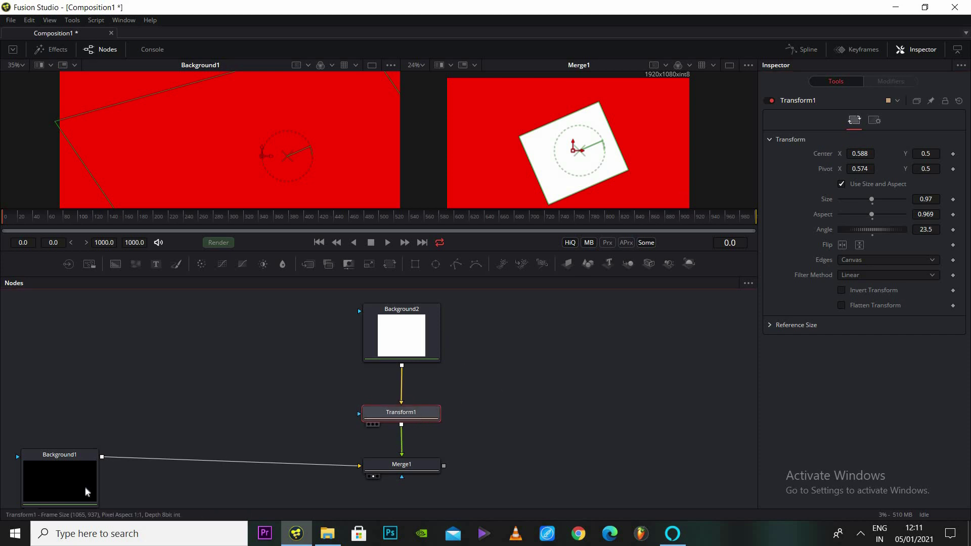
{"action": "left_click_drag", "start_coordinate": [61, 487], "coordinate": [172, 480]}
{"action": "left_click_drag", "start_coordinate": [180, 436], "coordinate": [175, 446]}
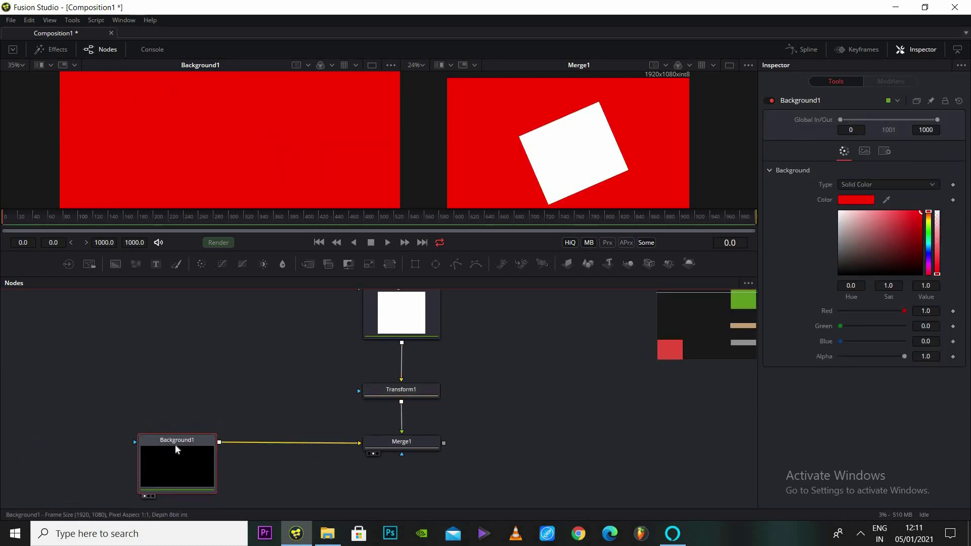
{"action": "left_click", "coordinate": [402, 390]}
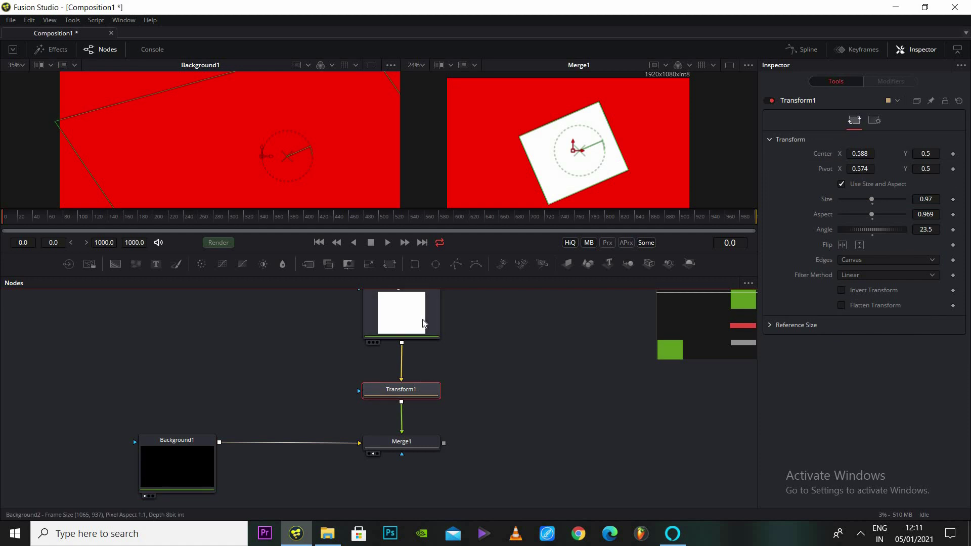
Step: Delete the Background2 and Transform1 nodes, keeping Background1 connected to Merge1
{"action": "left_click", "coordinate": [423, 323]}
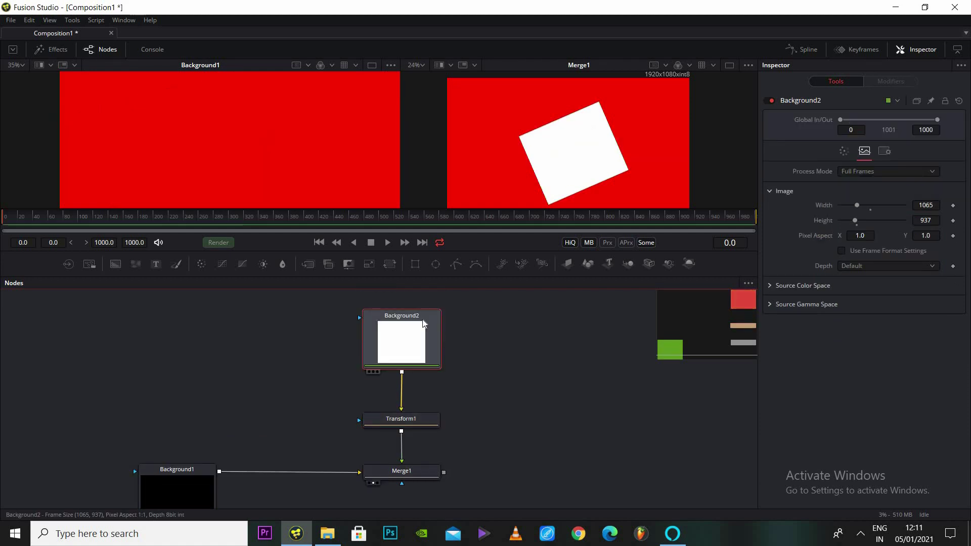
{"action": "key", "text": "Delete"}
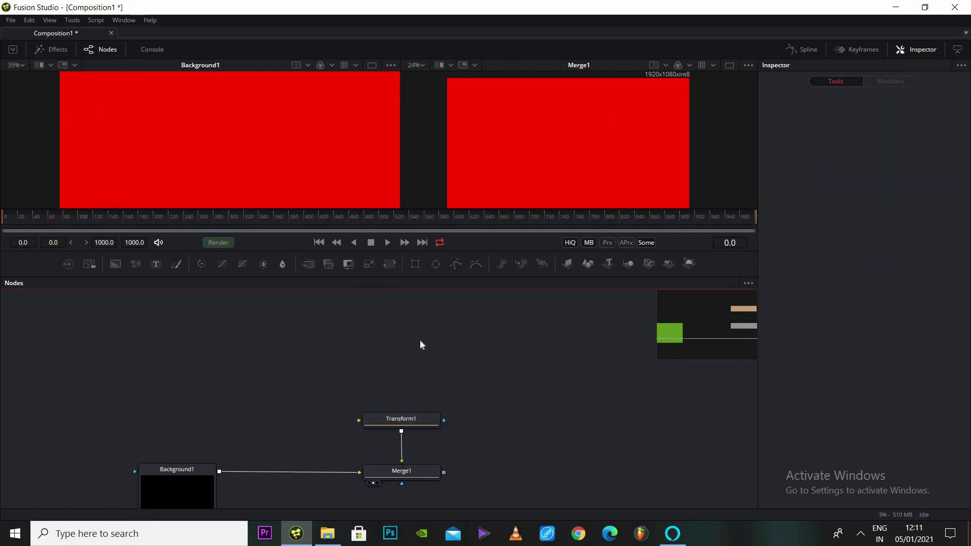
{"action": "left_click", "coordinate": [411, 421]}
{"action": "key", "text": "Delete"}
Step: Set Background1's color to black, enlarge the viewer area, and deselect the nodes
{"action": "left_click_drag", "start_coordinate": [119, 415], "coordinate": [390, 417]}
{"action": "left_click", "coordinate": [800, 396]}
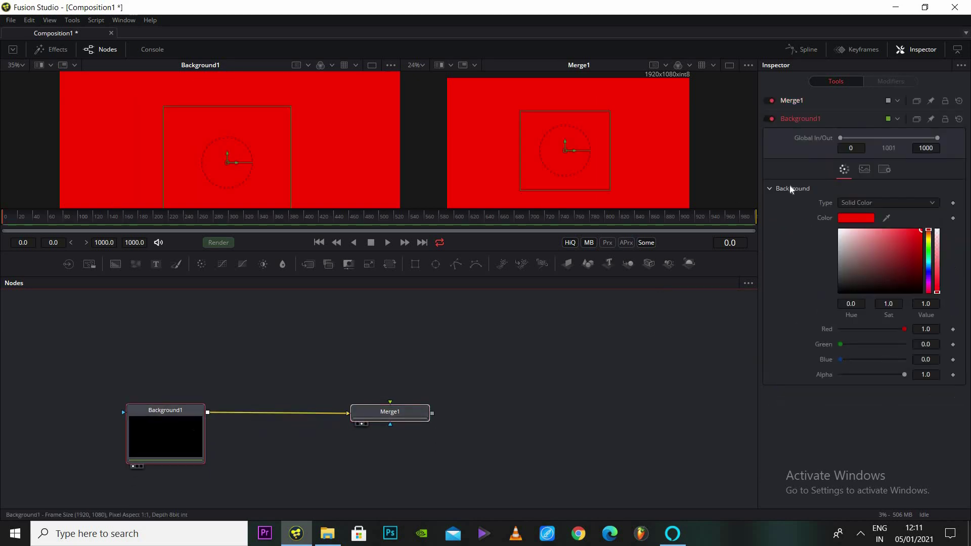
{"action": "left_click_drag", "start_coordinate": [875, 260], "coordinate": [783, 202]}
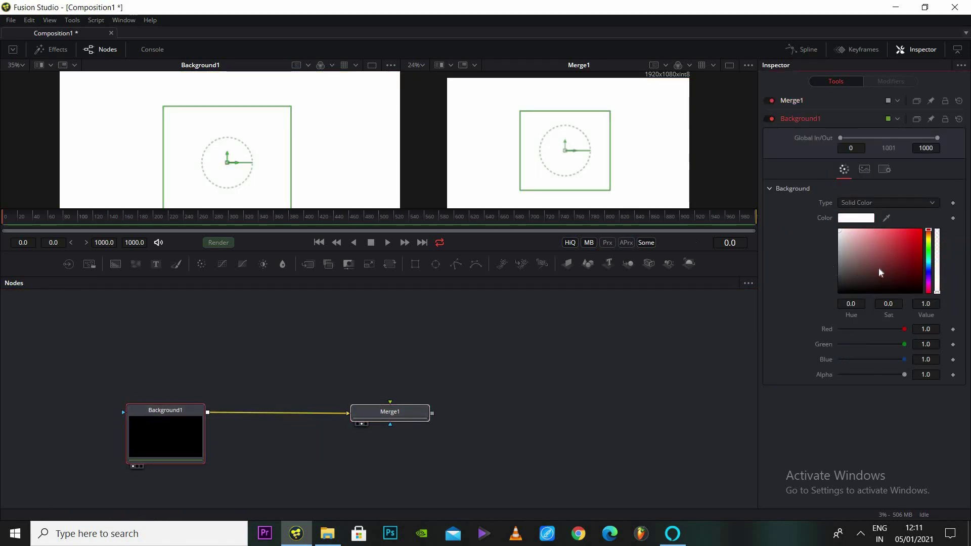
{"action": "left_click_drag", "start_coordinate": [878, 267], "coordinate": [785, 308]}
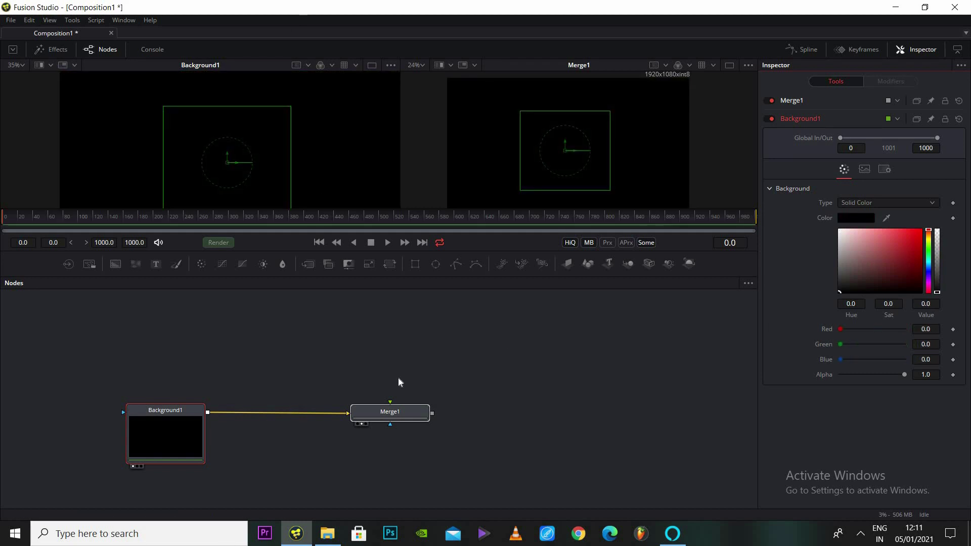
{"action": "left_click_drag", "start_coordinate": [451, 251], "coordinate": [451, 289]}
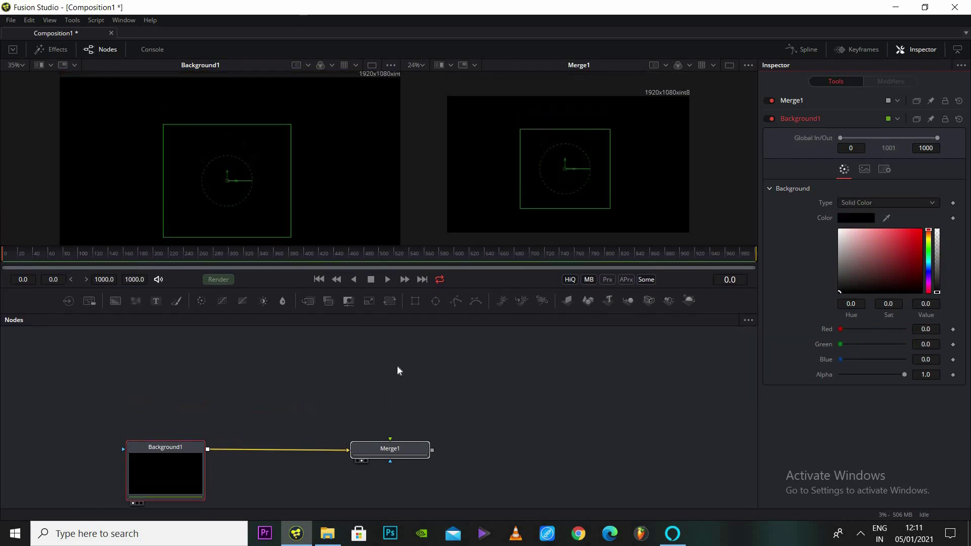
{"action": "left_click", "coordinate": [316, 374]}
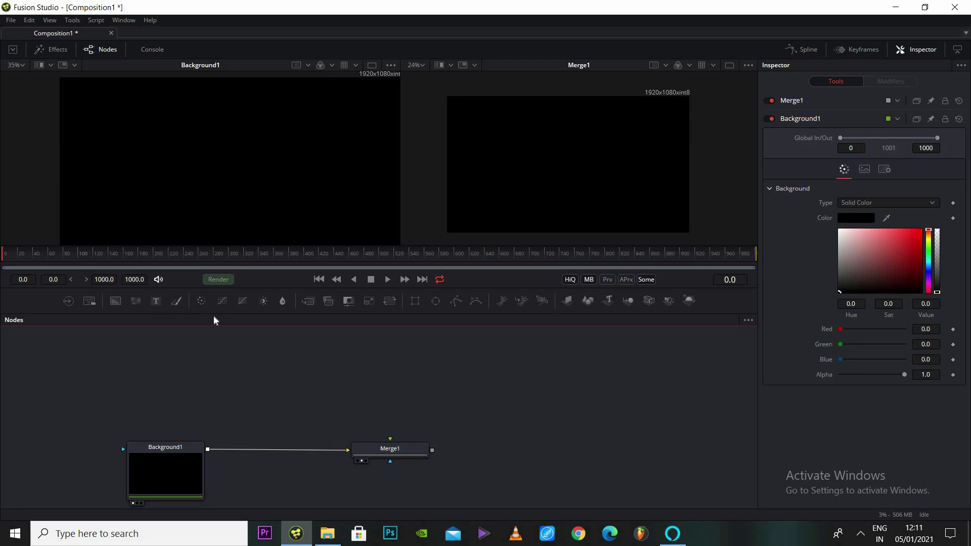
{"action": "key", "text": "ctrl+space"}
{"action": "type", "text": "tea"}
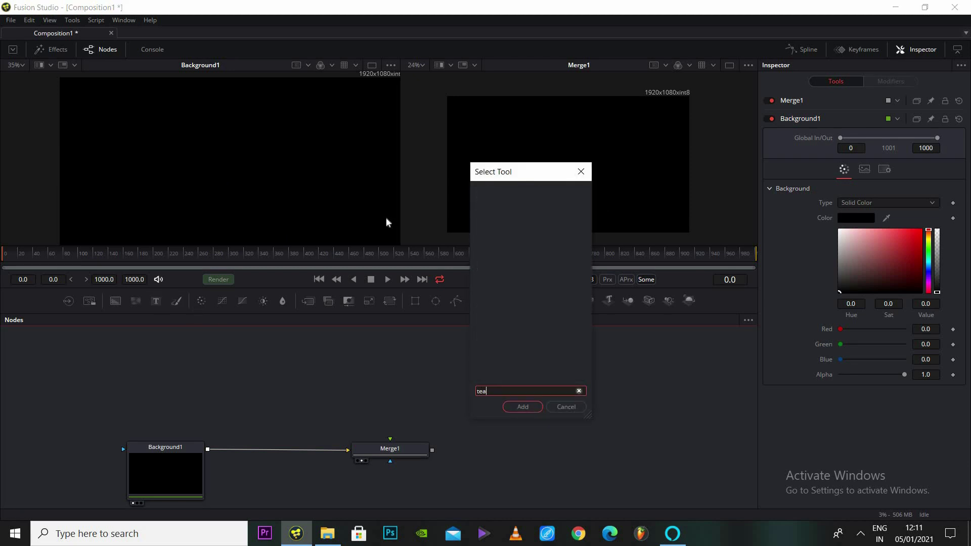
{"action": "left_click", "coordinate": [589, 173]}
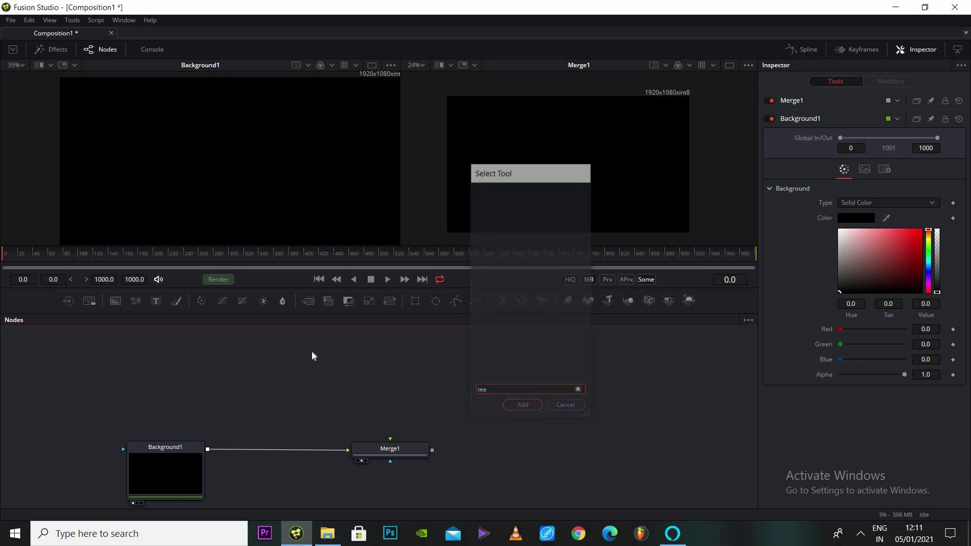
Step: Add a Transform node from the Transform tool category to the node area
{"action": "right_click", "coordinate": [256, 393]}
{"action": "mouse_move", "coordinate": [306, 221]}
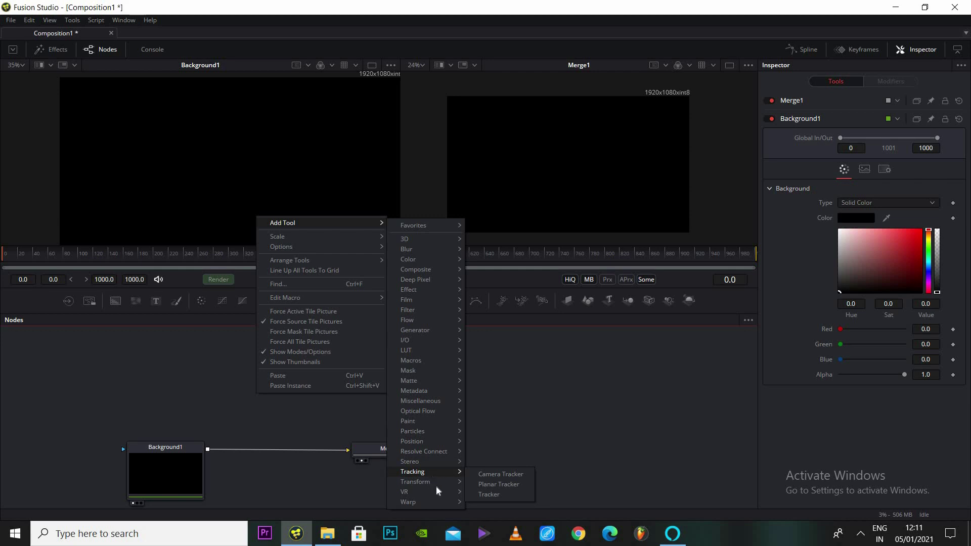
{"action": "mouse_move", "coordinate": [436, 484]}
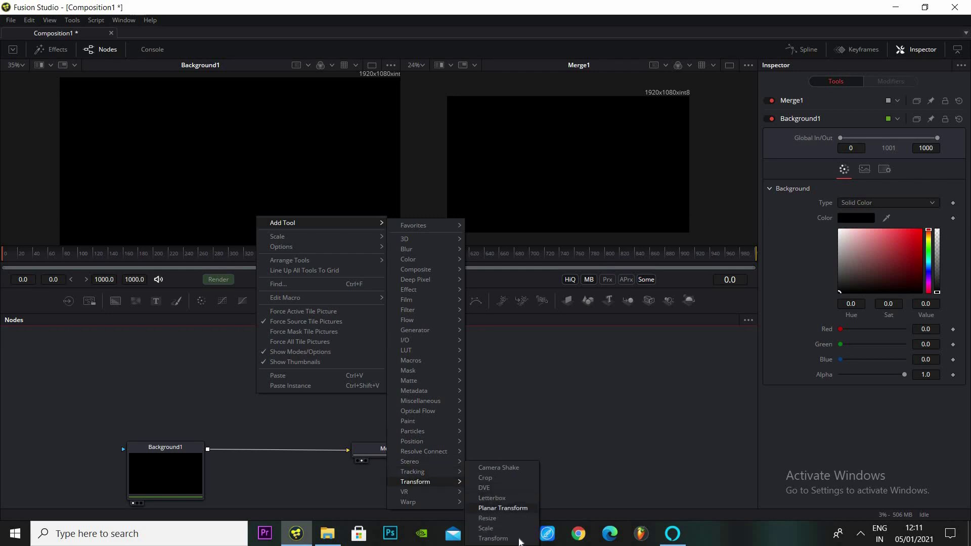
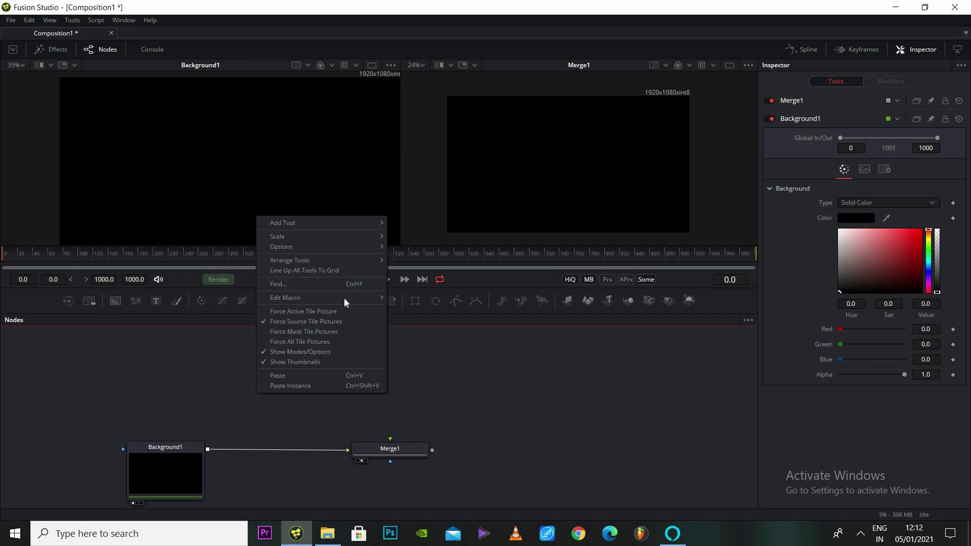
Step: Add a Text node above Merge1 and show it in the viewer that displays Background1
{"action": "left_click", "coordinate": [123, 310]}
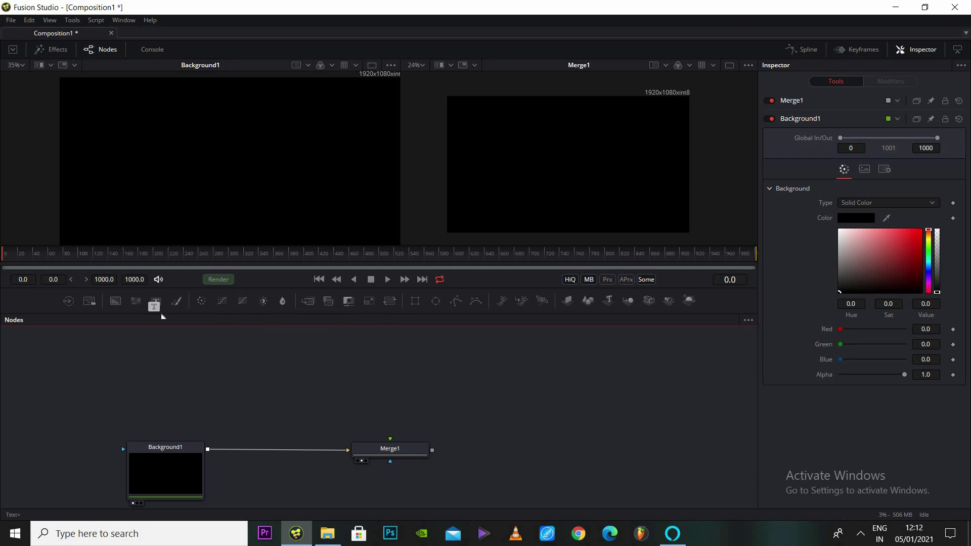
{"action": "left_click_drag", "start_coordinate": [156, 299], "coordinate": [425, 368]}
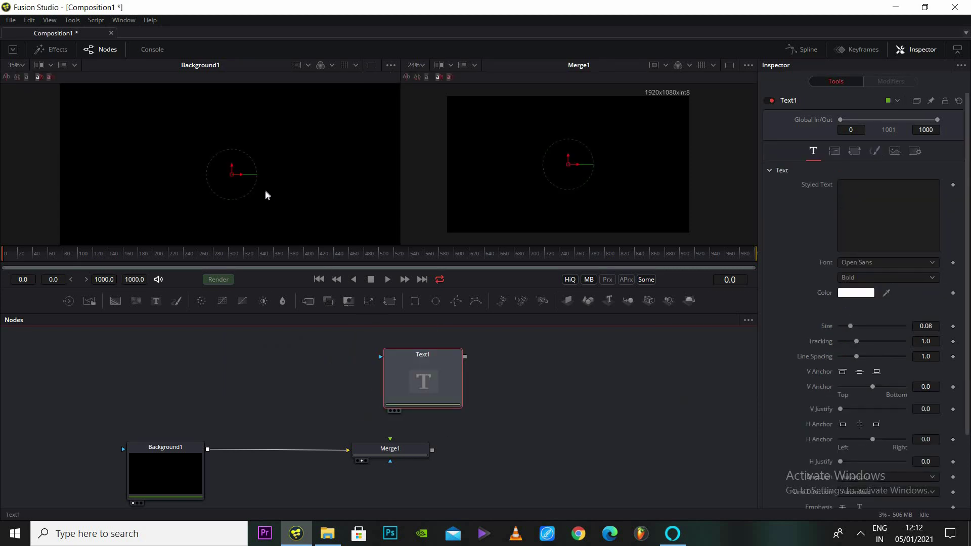
{"action": "left_click_drag", "start_coordinate": [386, 360], "coordinate": [228, 126]}
Step: Enter "Productions" as the styled text of Text1
{"action": "left_click", "coordinate": [841, 197]}
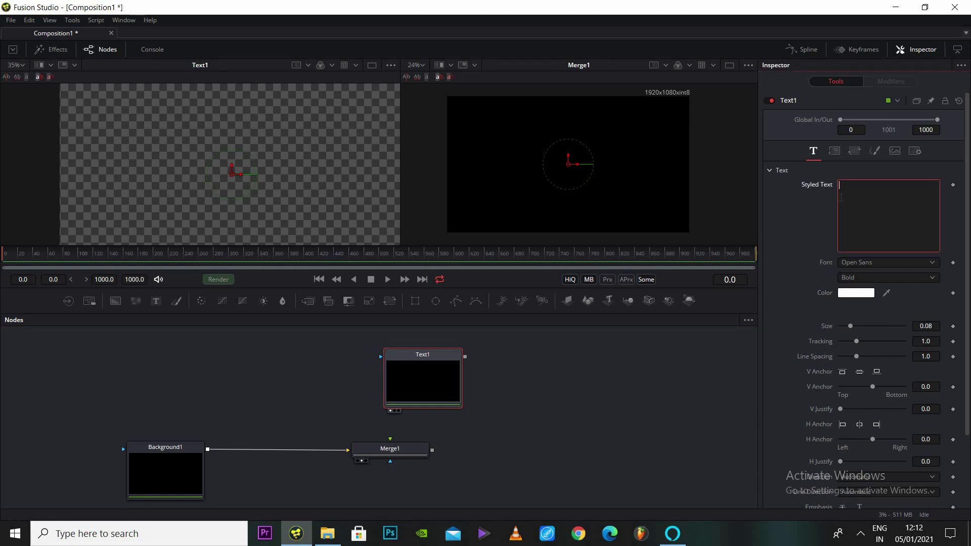
{"action": "type", "text": "Produ"}
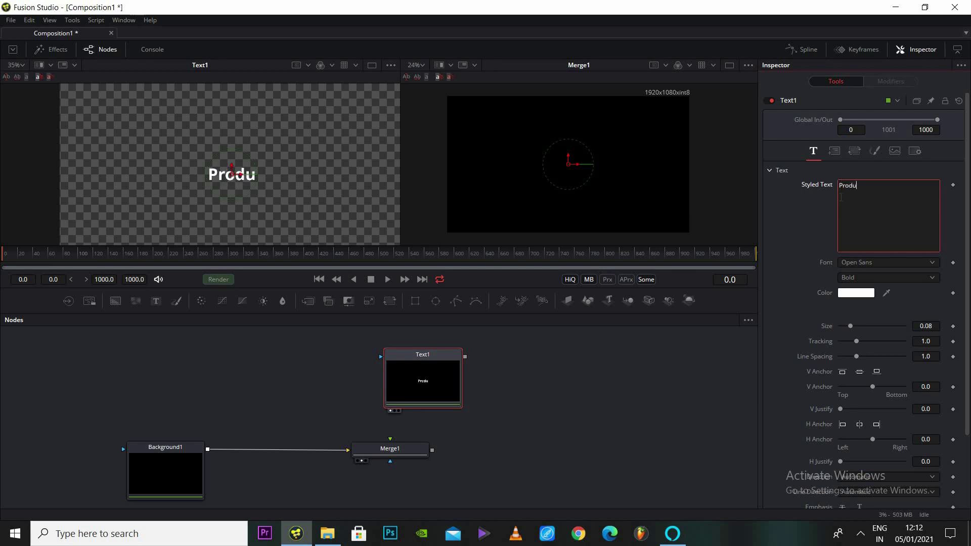
{"action": "type", "text": "ctions"}
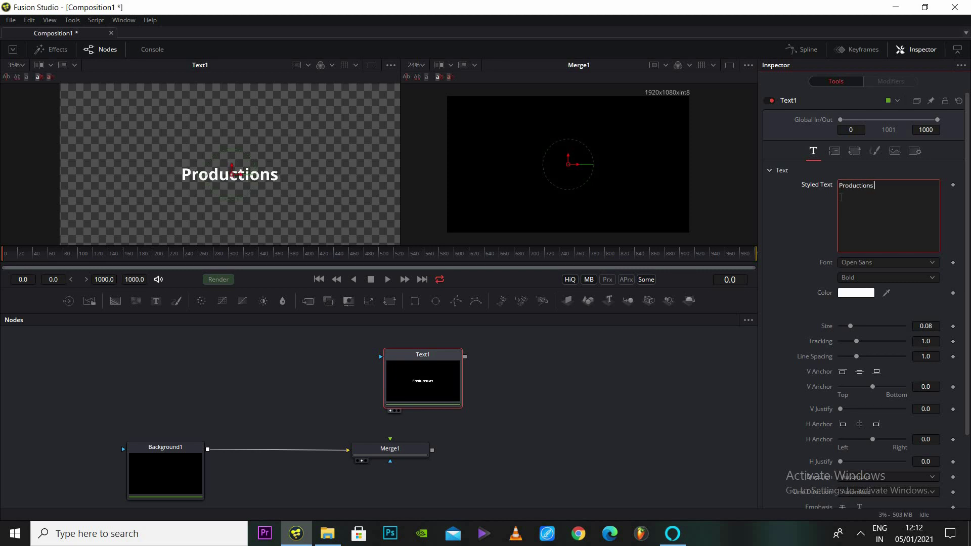
{"action": "left_click_drag", "start_coordinate": [417, 366], "coordinate": [193, 180]}
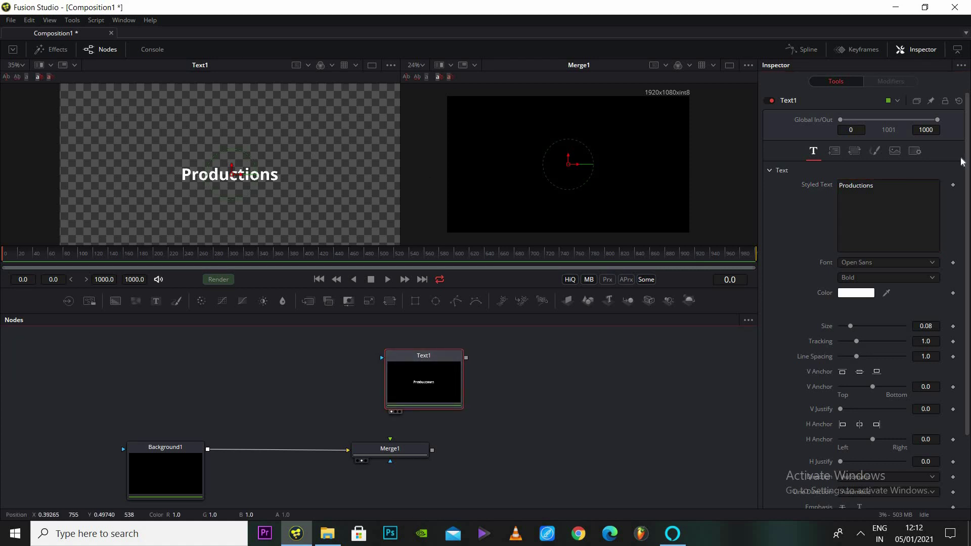
Step: Try the Orbitron and Playball fonts on the Productions text and return it to Open Sans Regular
{"action": "left_click", "coordinate": [902, 264]}
{"action": "left_click", "coordinate": [891, 282]}
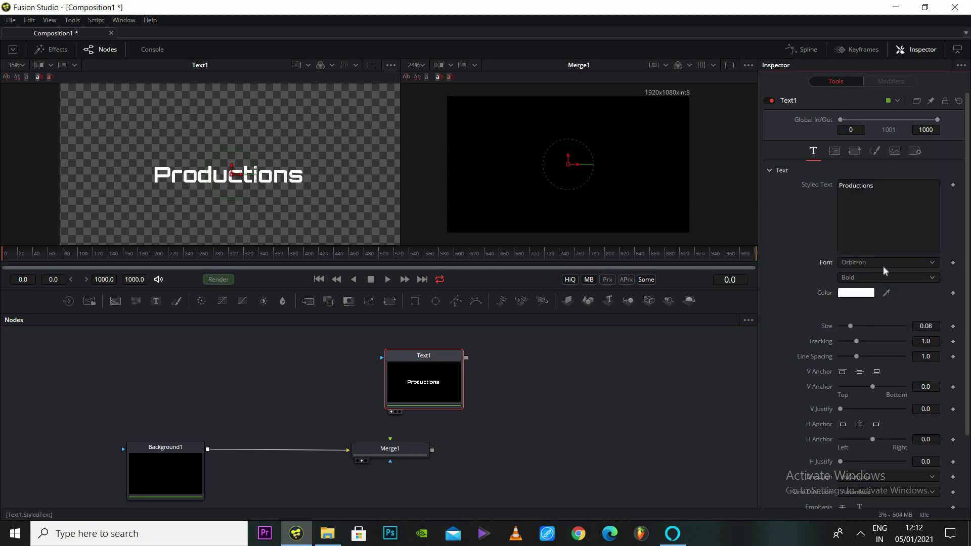
{"action": "left_click", "coordinate": [880, 262]}
{"action": "left_click", "coordinate": [876, 294]}
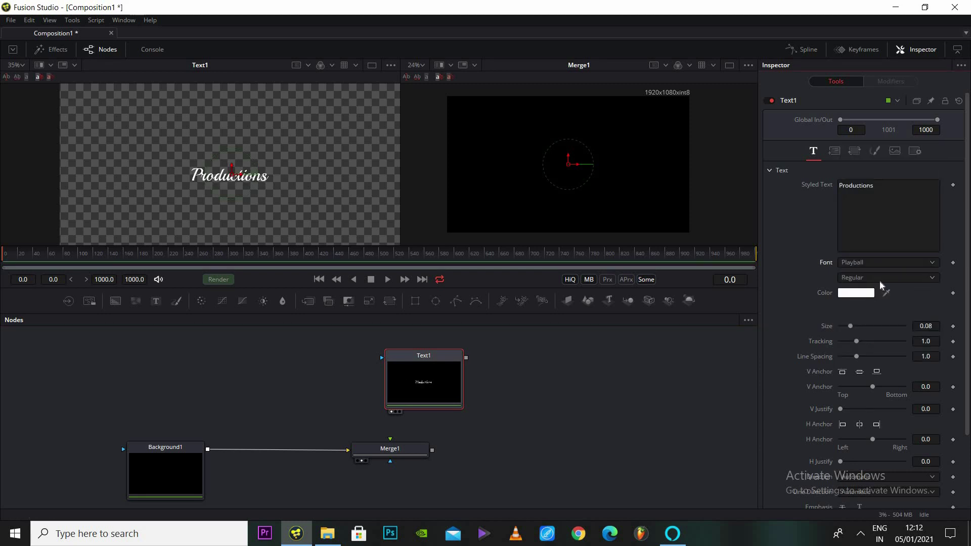
{"action": "left_click", "coordinate": [880, 280]}
{"action": "left_click", "coordinate": [892, 280]}
{"action": "left_click", "coordinate": [893, 278]}
{"action": "left_click", "coordinate": [926, 264]}
{"action": "left_click", "coordinate": [925, 259]}
{"action": "left_click", "coordinate": [889, 207]}
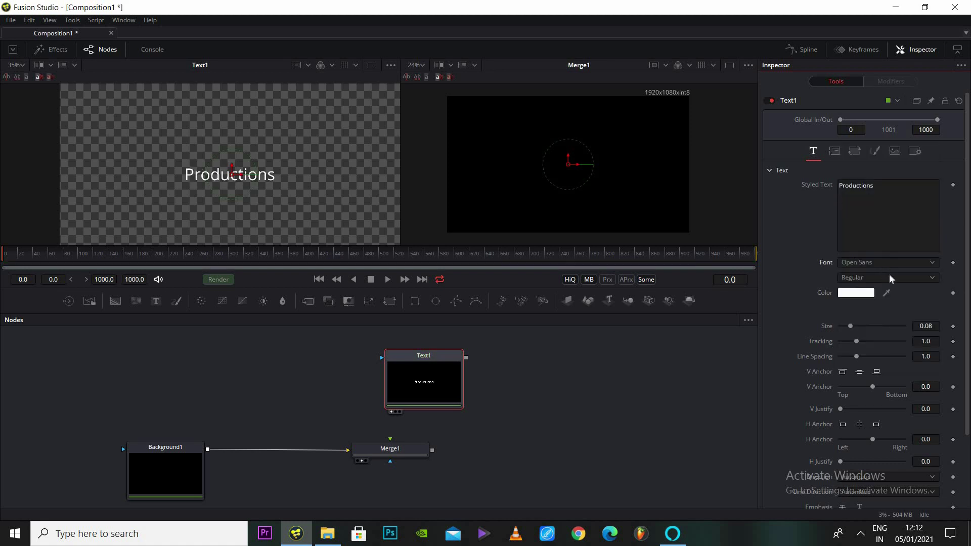
Step: Try the Italic style on the Open Sans text and set the style to Bold
{"action": "left_click", "coordinate": [889, 274]}
{"action": "left_click", "coordinate": [884, 247]}
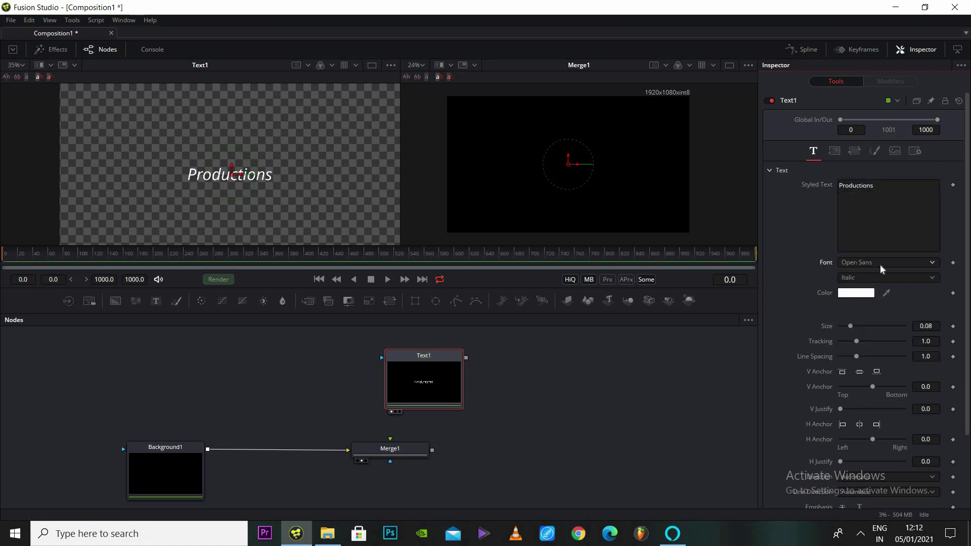
{"action": "left_click", "coordinate": [890, 278]}
{"action": "left_click", "coordinate": [891, 235]}
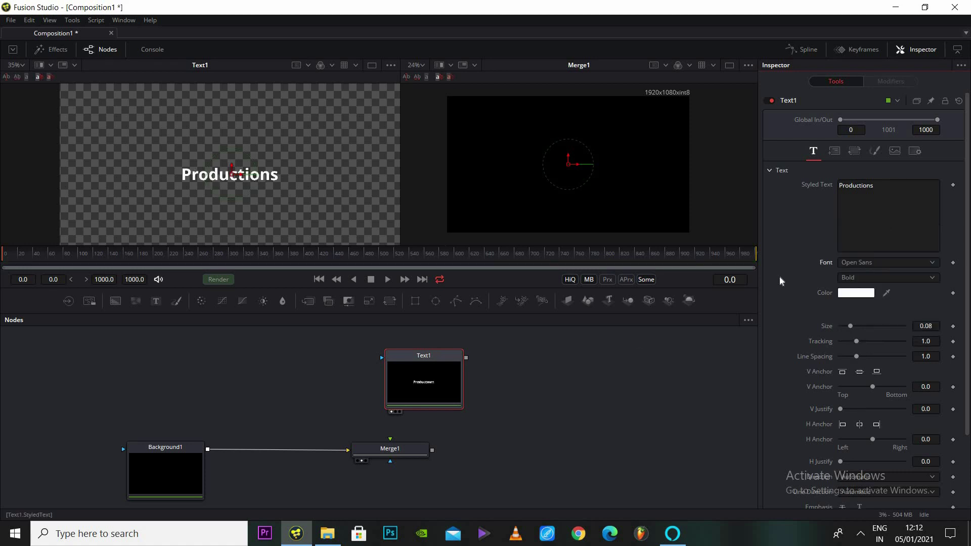
Step: Set the color of the Productions text to blue, #1a25ff
{"action": "left_click", "coordinate": [862, 297]}
{"action": "left_click", "coordinate": [559, 202]}
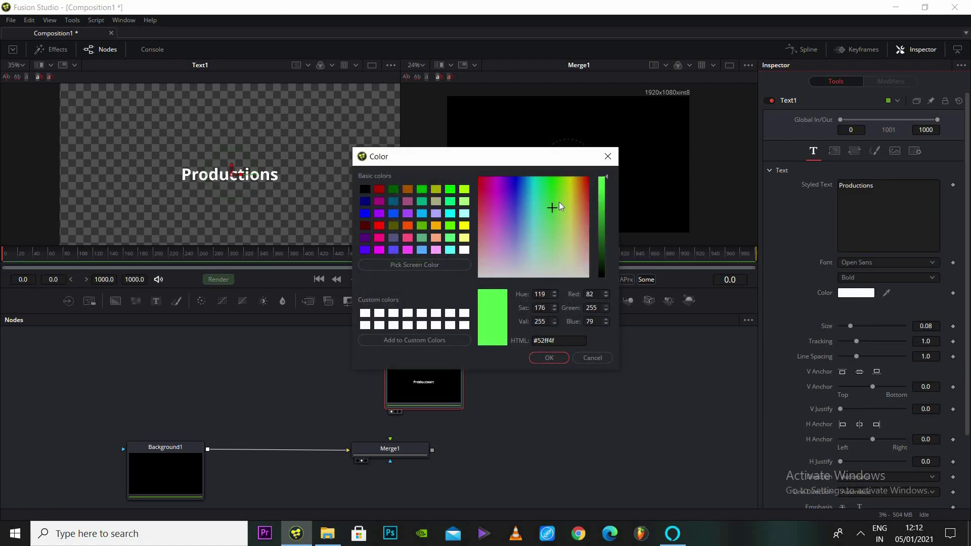
{"action": "left_click", "coordinate": [506, 236]}
{"action": "left_click_drag", "start_coordinate": [483, 273], "coordinate": [521, 290]}
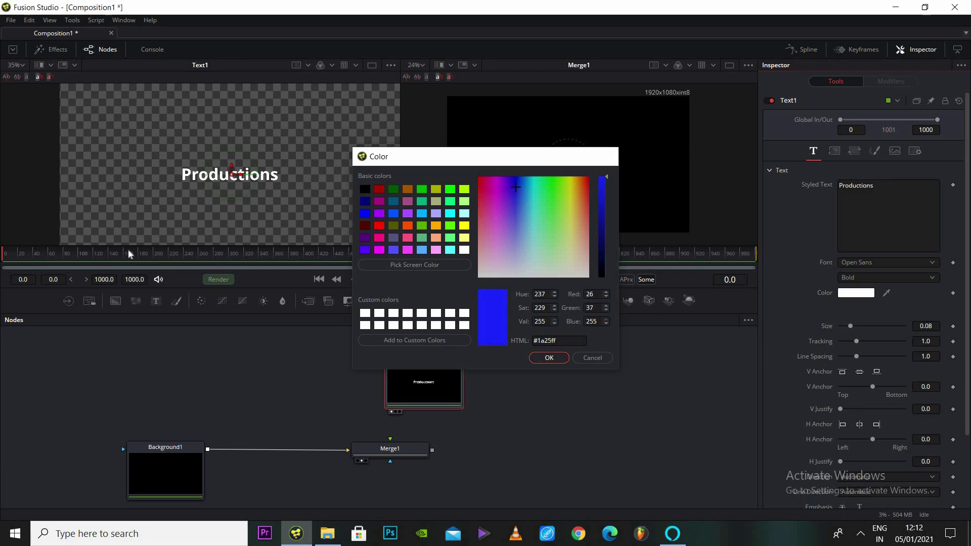
{"action": "left_click", "coordinate": [549, 358]}
Step: Set the text size to 0.185, tracking to 1.039 and line spacing to 0.378
{"action": "mouse_move", "coordinate": [851, 329]}
{"action": "left_mouse_down"}
{"action": "mouse_move", "coordinate": [865, 329]}
{"action": "mouse_move", "coordinate": [870, 343]}
{"action": "mouse_move", "coordinate": [858, 343]}
{"action": "left_mouse_up"}
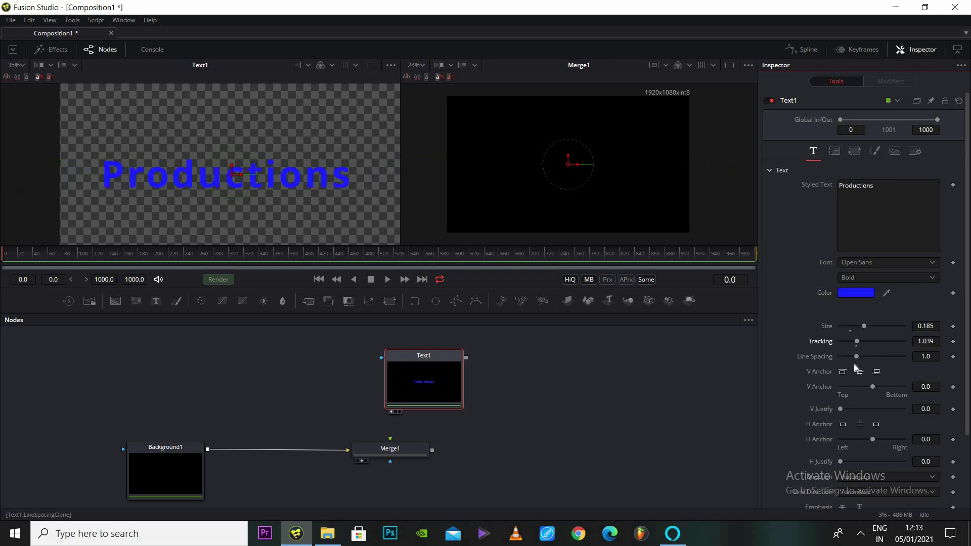
{"action": "mouse_move", "coordinate": [857, 359]}
{"action": "left_mouse_down"}
{"action": "mouse_move", "coordinate": [865, 361]}
{"action": "mouse_move", "coordinate": [847, 357]}
{"action": "left_mouse_up"}
{"action": "double_click", "coordinate": [860, 360]}
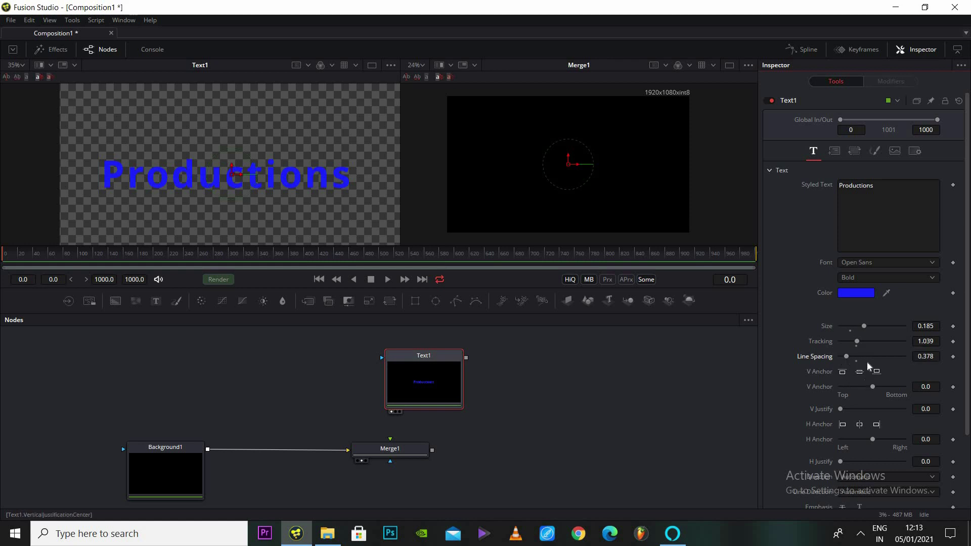
Step: Try shortening the text's Write On range from both ends and restore it to 0.0 and 1.0
{"action": "scroll", "coordinate": [875, 359], "scroll_direction": "down", "scroll_amount": 3}
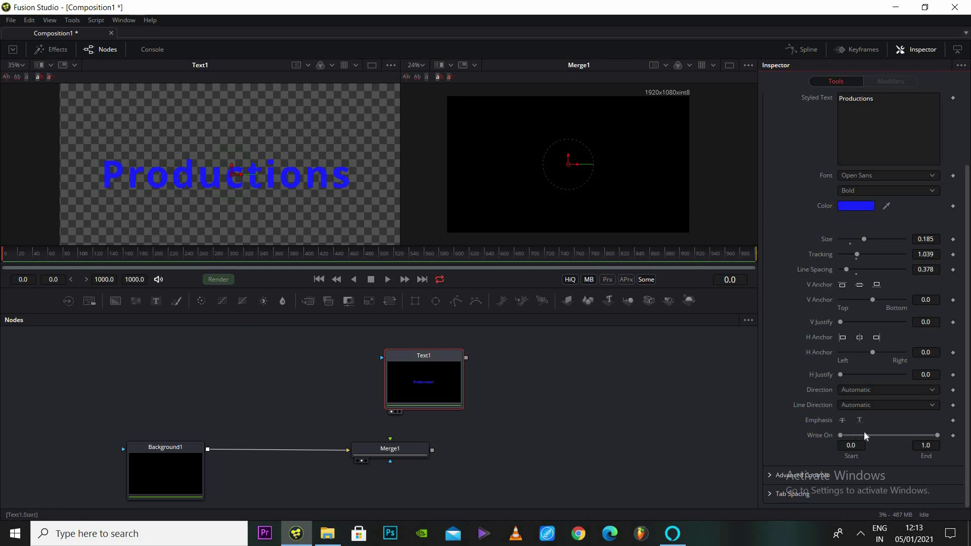
{"action": "mouse_move", "coordinate": [840, 435]}
{"action": "left_mouse_down"}
{"action": "mouse_move", "coordinate": [882, 435]}
{"action": "mouse_move", "coordinate": [839, 435]}
{"action": "left_mouse_up"}
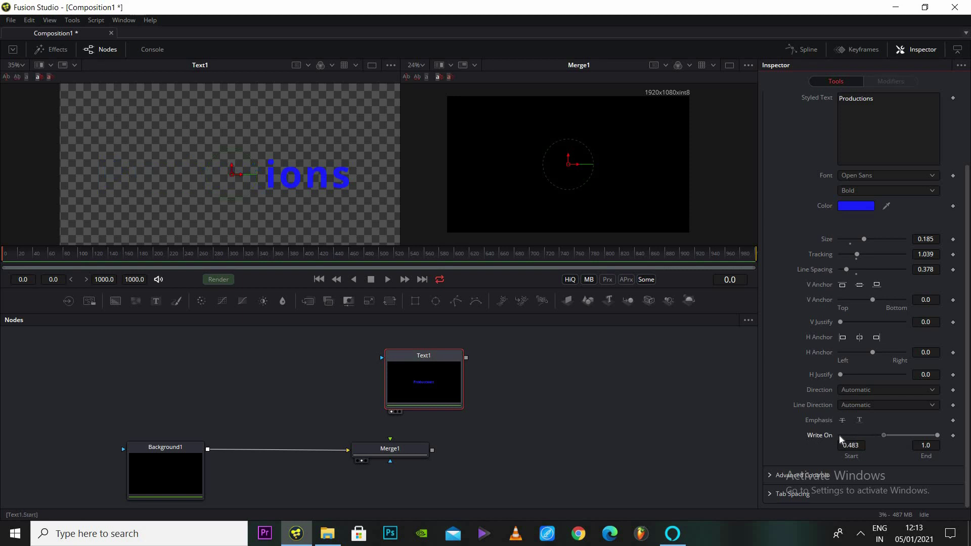
{"action": "mouse_move", "coordinate": [938, 435]}
{"action": "left_mouse_down"}
{"action": "mouse_move", "coordinate": [891, 435]}
{"action": "mouse_move", "coordinate": [940, 435]}
{"action": "left_mouse_up"}
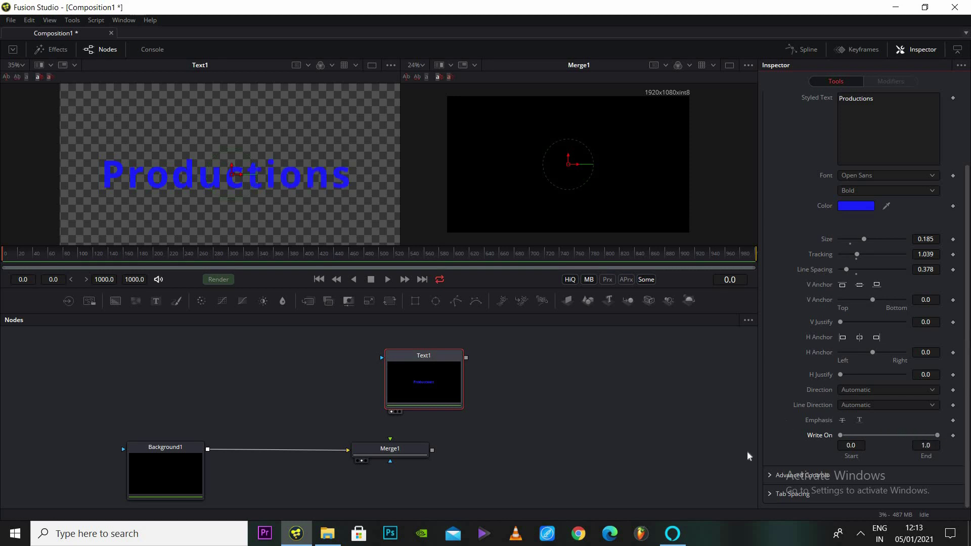
Step: Expand Text1's Advanced Controls and look through the available settings
{"action": "left_click", "coordinate": [769, 477]}
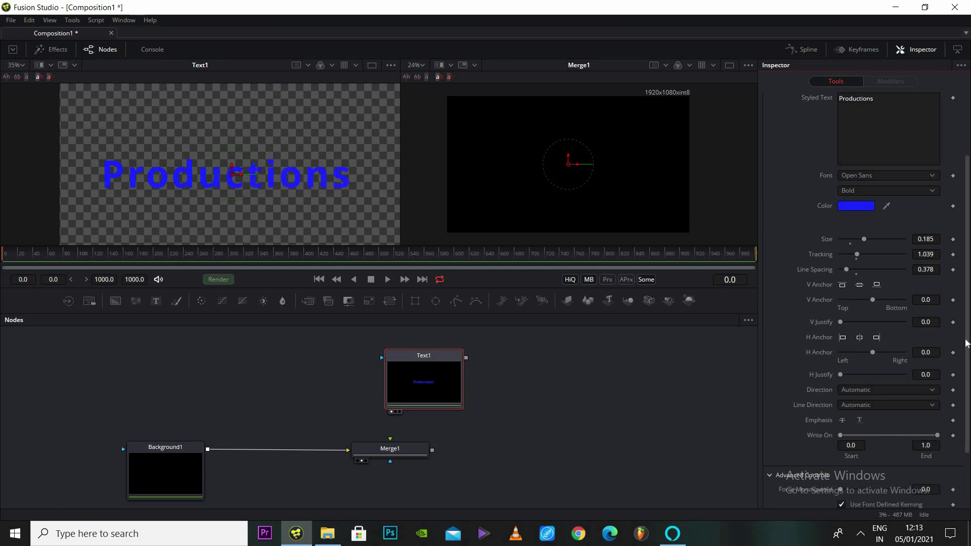
{"action": "scroll", "coordinate": [969, 422], "scroll_direction": "down", "scroll_amount": 2}
{"action": "scroll", "coordinate": [964, 307], "scroll_direction": "up", "scroll_amount": 5}
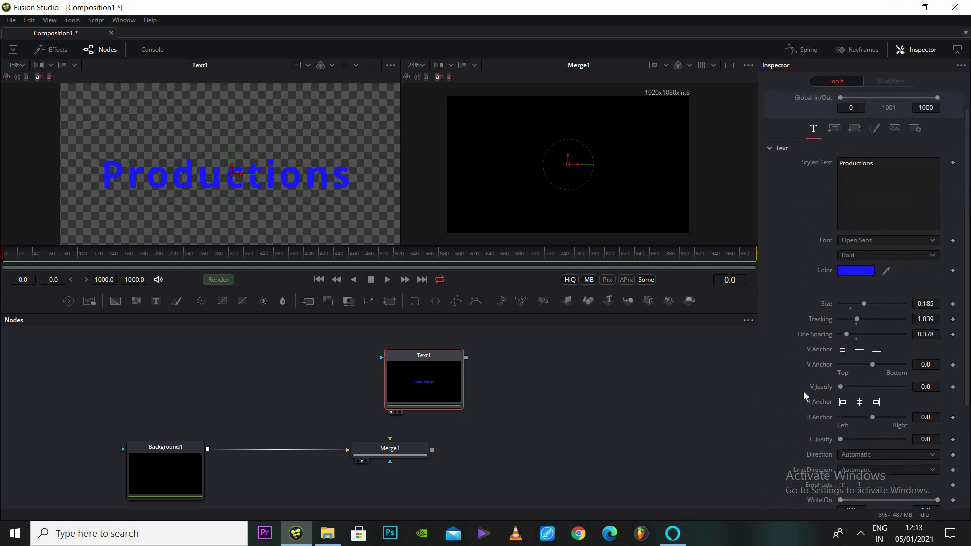
Step: Review Text1's layout types and try a dark red background color behind the text
{"action": "left_click", "coordinate": [835, 152]}
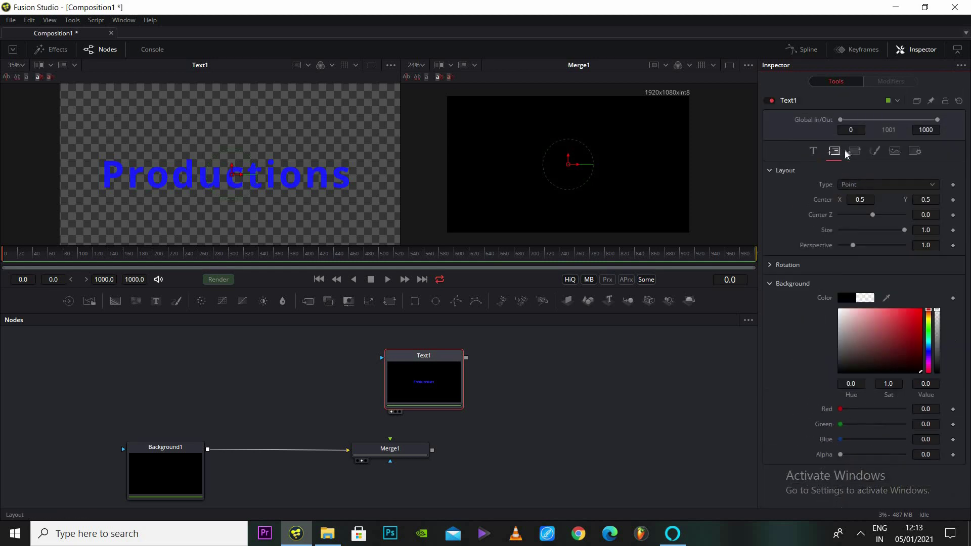
{"action": "left_click", "coordinate": [924, 184]}
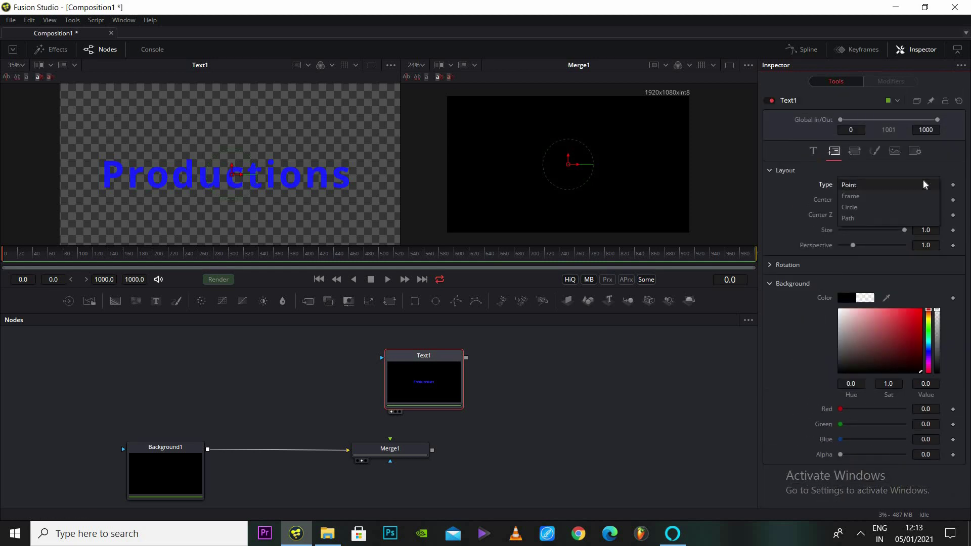
{"action": "left_click", "coordinate": [894, 332]}
{"action": "mouse_move", "coordinate": [892, 351]}
{"action": "left_mouse_down"}
{"action": "mouse_move", "coordinate": [901, 342]}
{"action": "mouse_move", "coordinate": [883, 353]}
{"action": "left_mouse_up"}
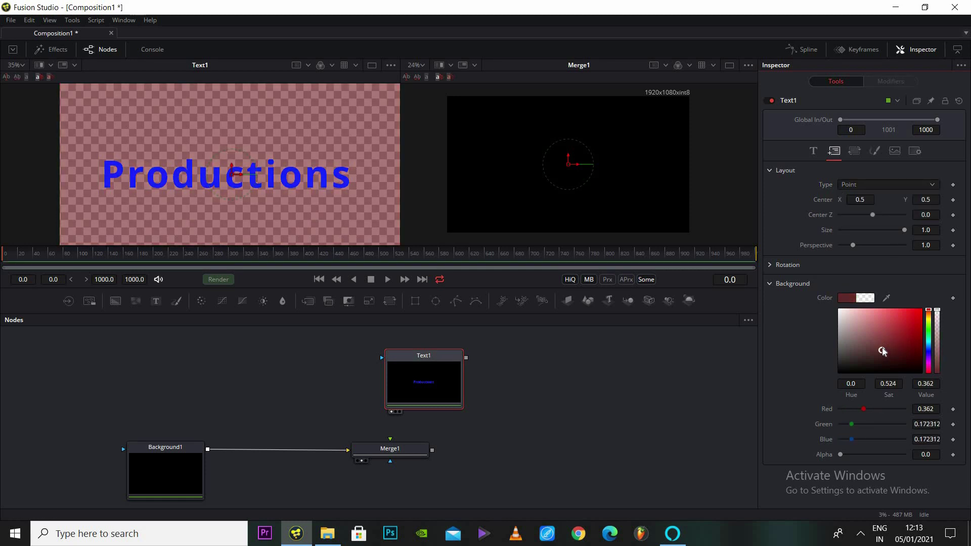
Step: View the Transform and Shading settings of Text1 and return to its text settings
{"action": "left_click", "coordinate": [860, 152]}
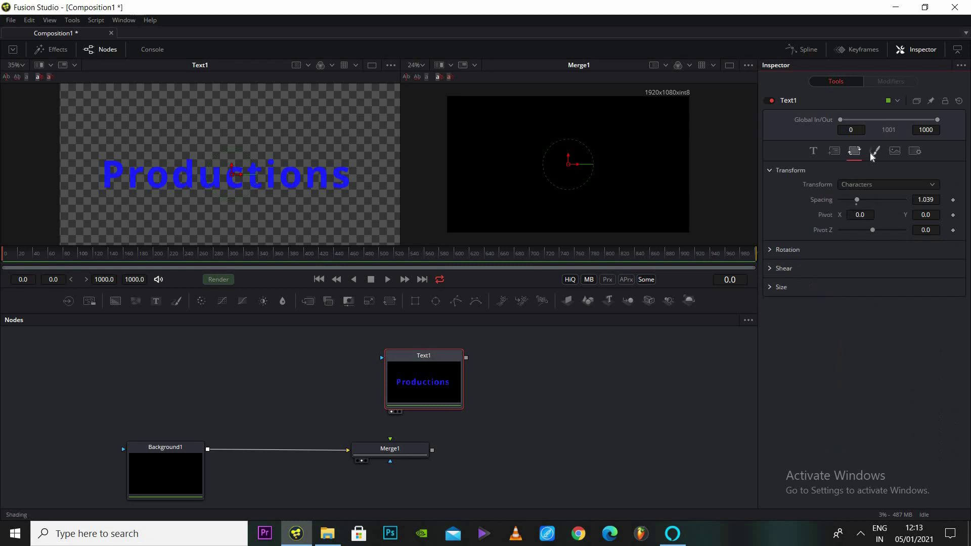
{"action": "left_click", "coordinate": [872, 153]}
{"action": "left_click", "coordinate": [814, 151]}
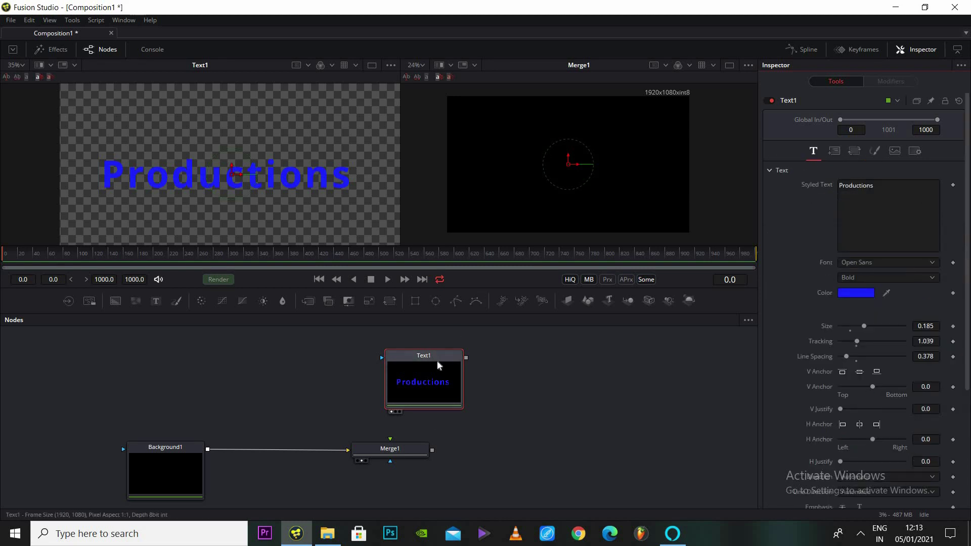
Step: Move the Text1 node closer to Background1 and undo the move of Merge1
{"action": "left_click_drag", "start_coordinate": [437, 360], "coordinate": [388, 341]}
{"action": "left_click_drag", "start_coordinate": [408, 451], "coordinate": [349, 381]}
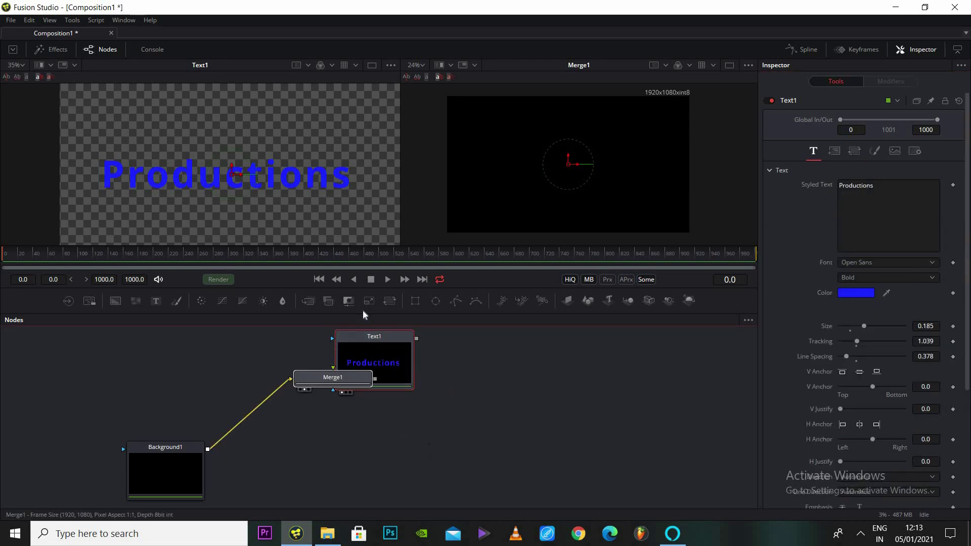
{"action": "key", "text": "ctrl+z"}
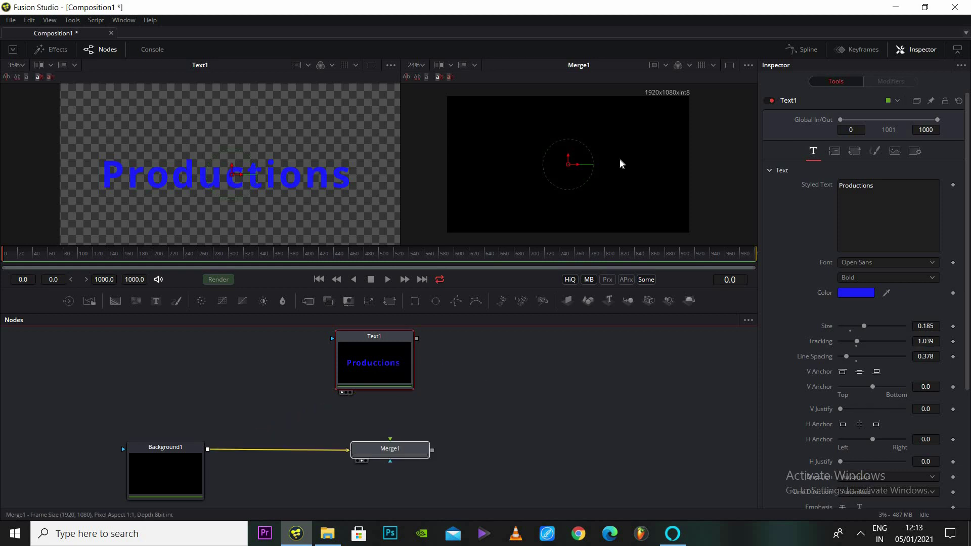
Step: Set the color of the Productions text to white, #ffffff
{"action": "left_click", "coordinate": [862, 297]}
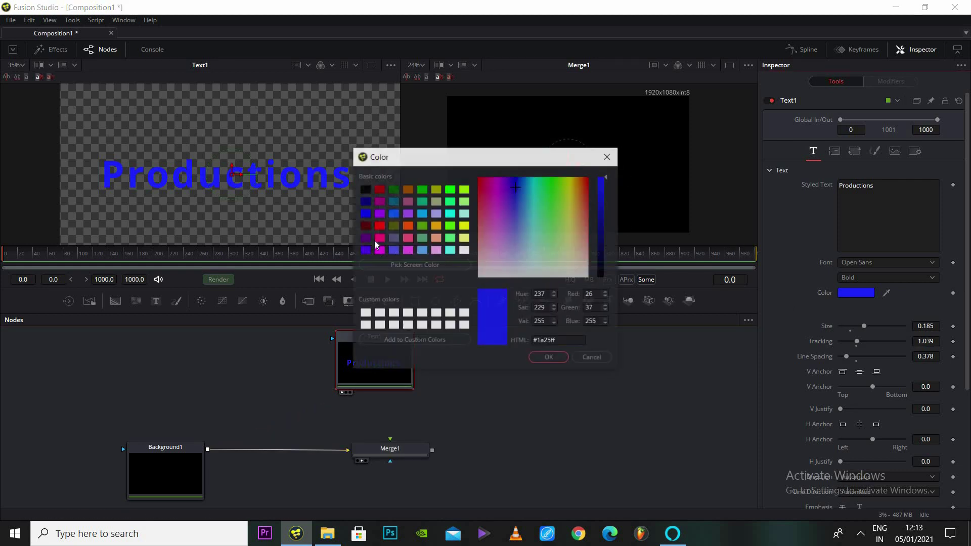
{"action": "left_click", "coordinate": [534, 357]}
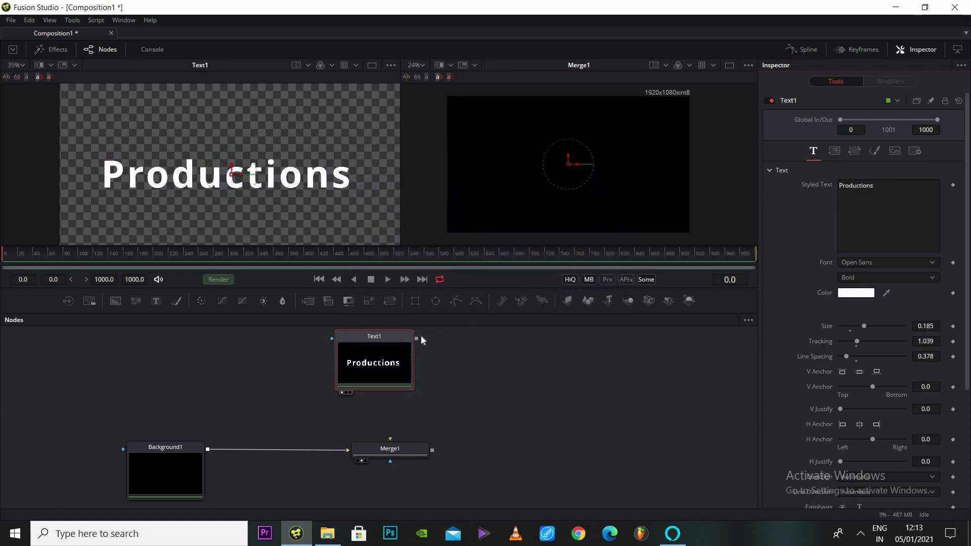
Step: Connect Text1 to Merge1's foreground input with Merge1 shown in both viewers, and align Text1 directly above Merge1
{"action": "left_click_drag", "start_coordinate": [421, 336], "coordinate": [238, 172]}
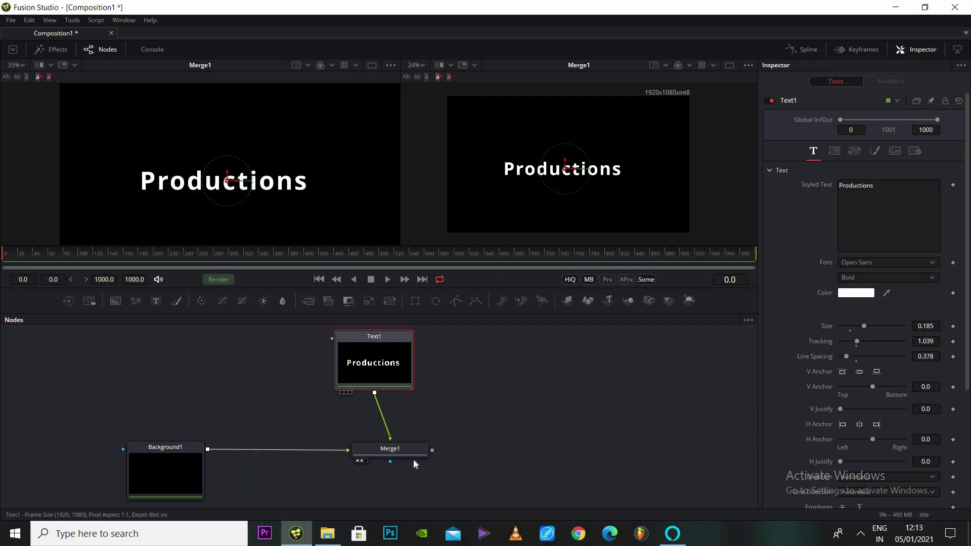
{"action": "left_click", "coordinate": [408, 454]}
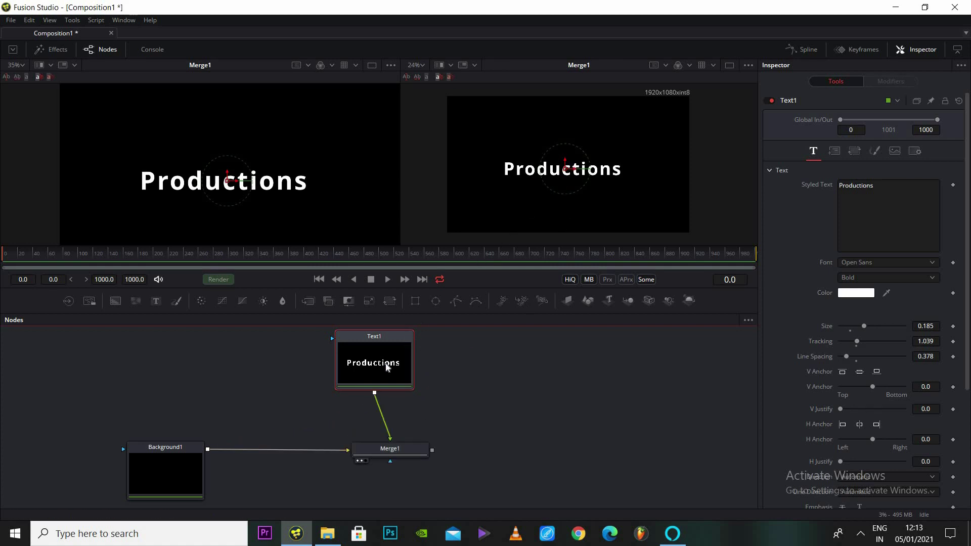
{"action": "left_click_drag", "start_coordinate": [386, 364], "coordinate": [406, 366]}
{"action": "left_click", "coordinate": [404, 453]}
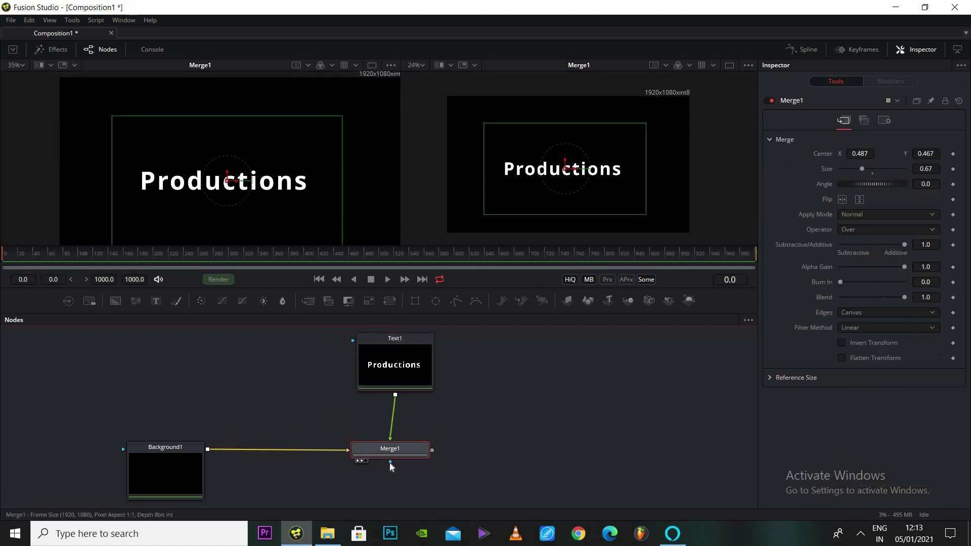
Step: Select Text1 and set its text color to orange, #ff5d00
{"action": "scroll", "coordinate": [372, 365], "scroll_direction": "up", "scroll_amount": 1}
{"action": "left_click", "coordinate": [371, 365]}
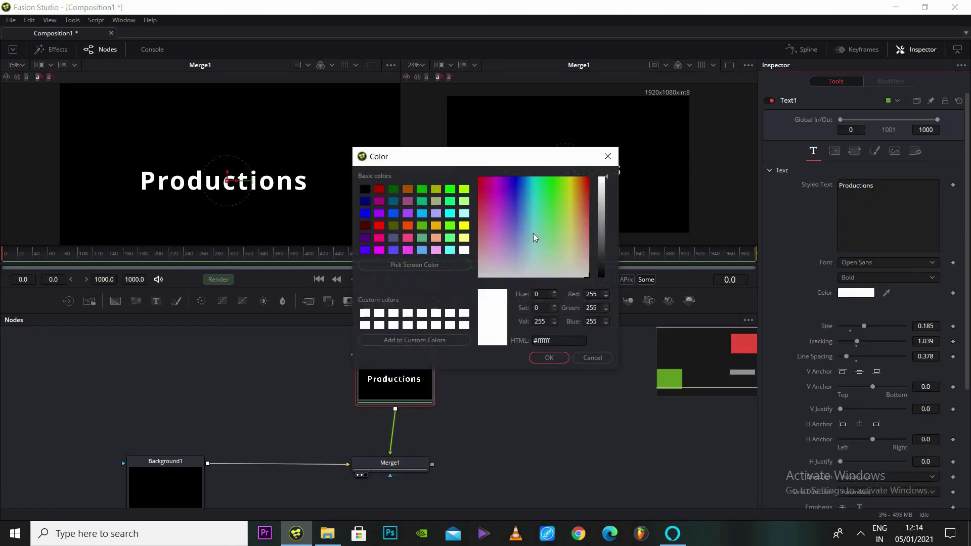
{"action": "left_click", "coordinate": [533, 235]}
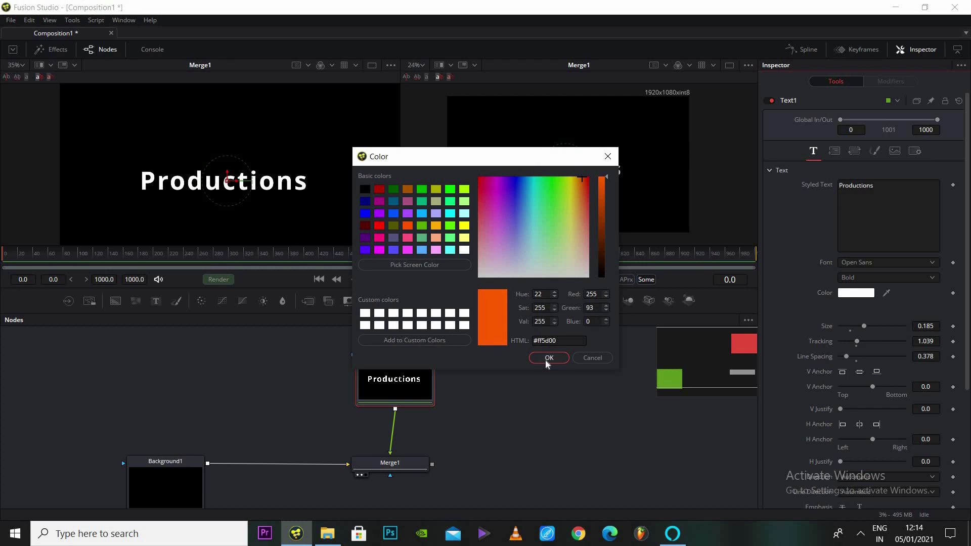
{"action": "left_click", "coordinate": [545, 360]}
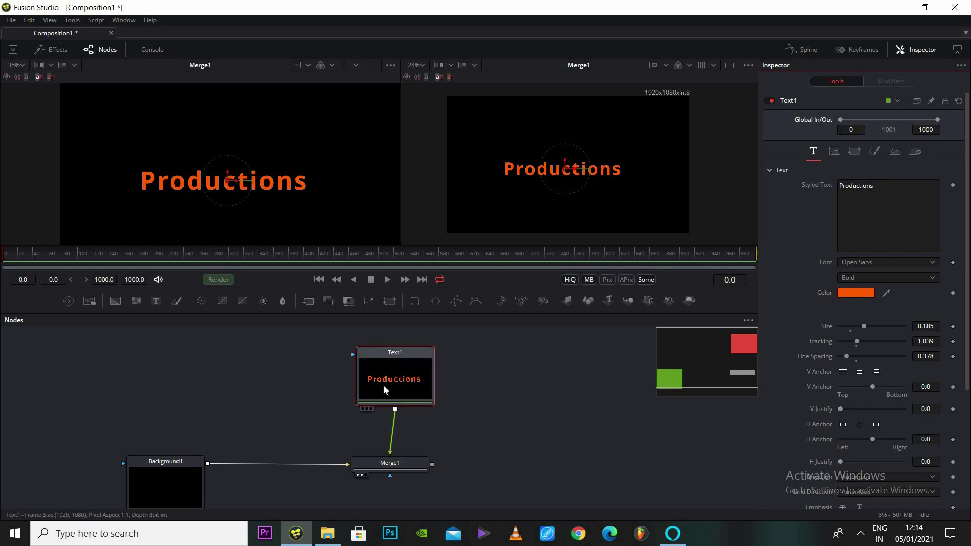
Step: Disconnect Background1 and Text1 from Merge1, and reconnect Background1 as its background and Text1 as its foreground
{"action": "left_click_drag", "start_coordinate": [407, 385], "coordinate": [396, 402]}
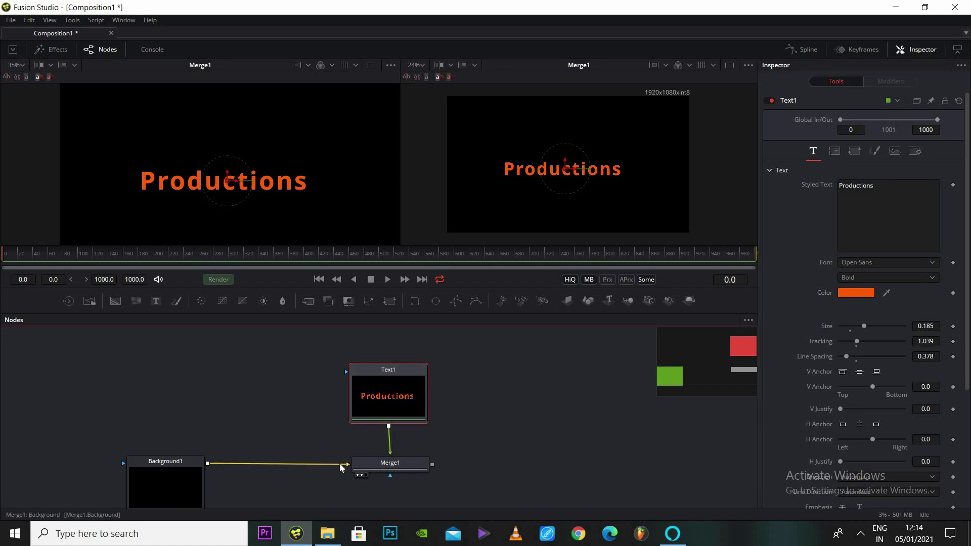
{"action": "left_click_drag", "start_coordinate": [346, 463], "coordinate": [108, 386]}
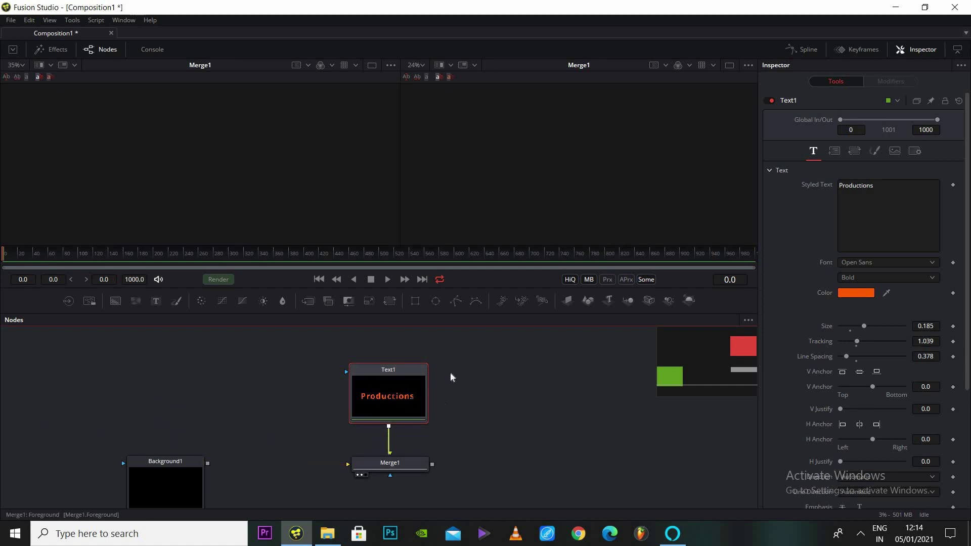
{"action": "left_click_drag", "start_coordinate": [389, 451], "coordinate": [450, 379]}
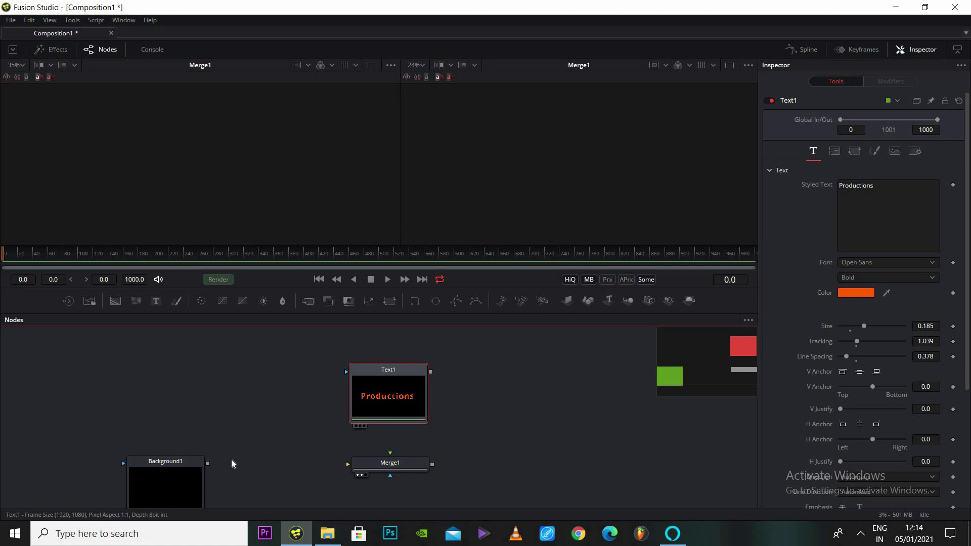
{"action": "left_click_drag", "start_coordinate": [207, 463], "coordinate": [349, 464]}
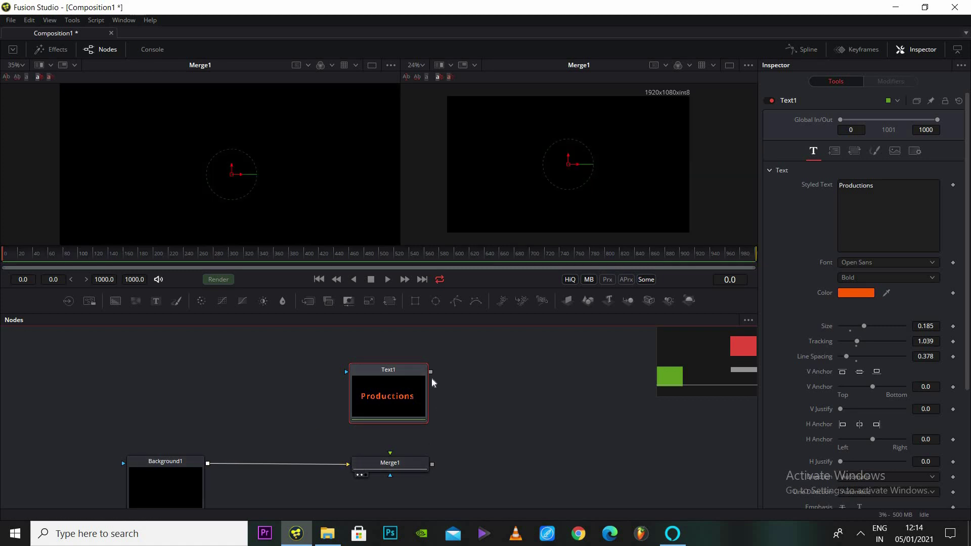
{"action": "left_click_drag", "start_coordinate": [430, 372], "coordinate": [389, 461]}
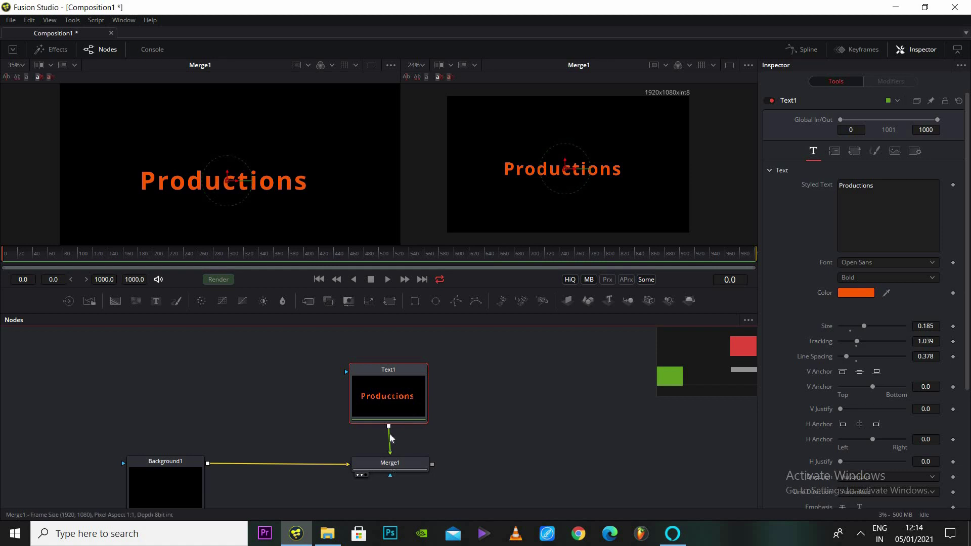
Step: Rearrange the node tree with Background1 and Merge1 spaced apart on one row and Text1 directly above Merge1
{"action": "left_click", "coordinate": [390, 462]}
{"action": "left_click_drag", "start_coordinate": [385, 397], "coordinate": [389, 388]}
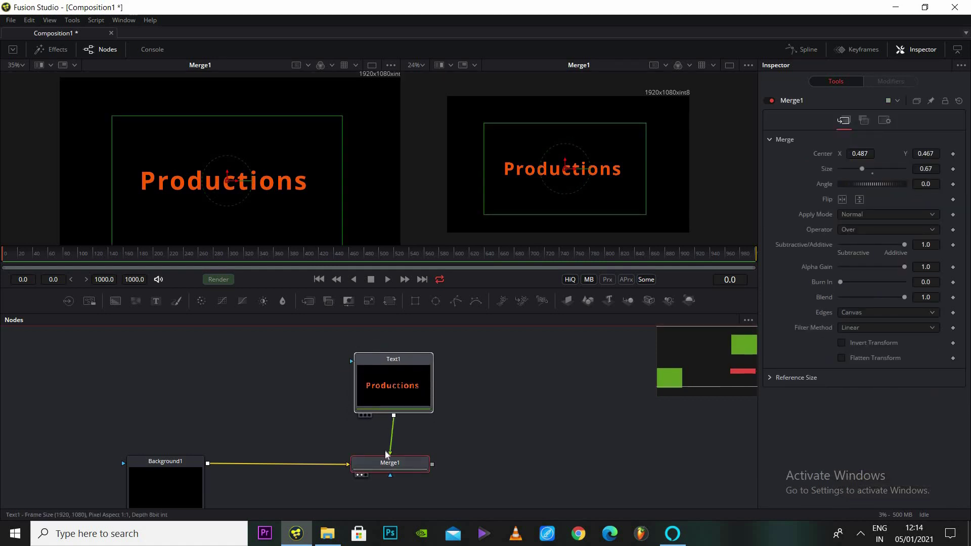
{"action": "left_click_drag", "start_coordinate": [394, 468], "coordinate": [397, 467]}
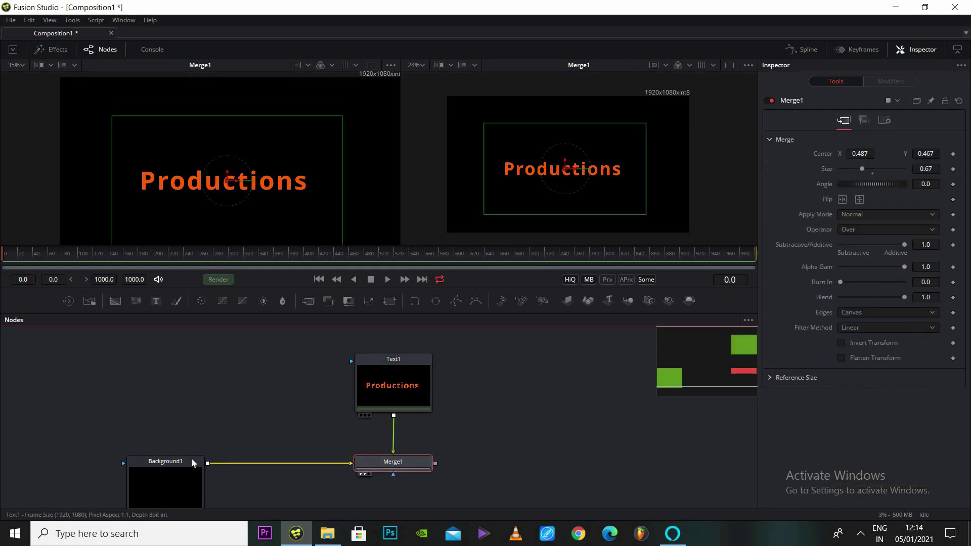
{"action": "left_click_drag", "start_coordinate": [167, 470], "coordinate": [126, 455]}
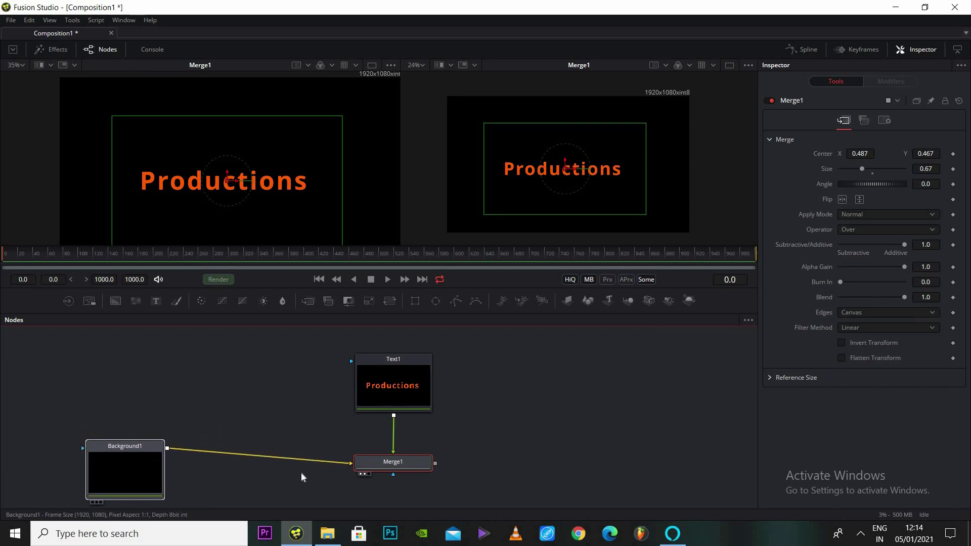
{"action": "left_click_drag", "start_coordinate": [395, 455], "coordinate": [358, 448]}
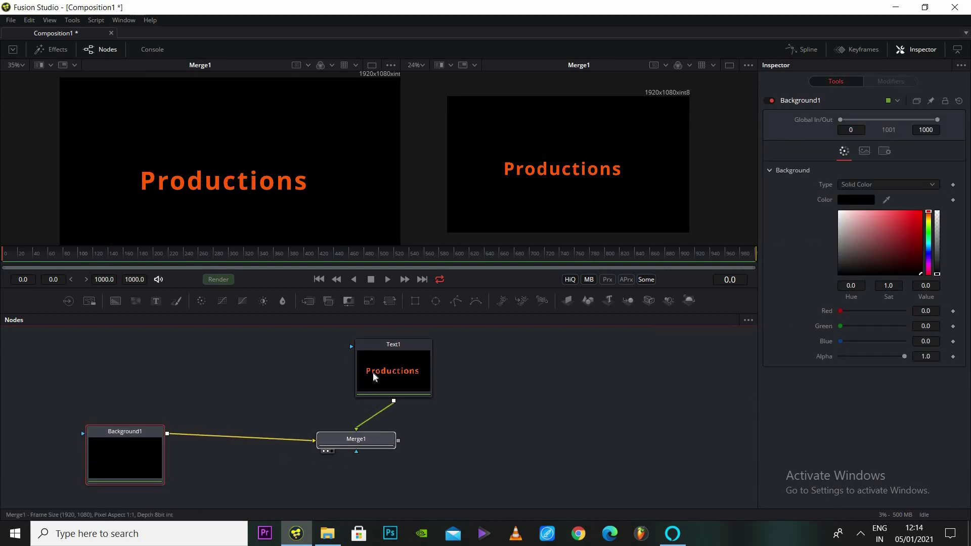
{"action": "left_click_drag", "start_coordinate": [374, 377], "coordinate": [338, 374]}
{"action": "left_click_drag", "start_coordinate": [150, 446], "coordinate": [150, 451]}
{"action": "left_click_drag", "start_coordinate": [353, 439], "coordinate": [354, 443]}
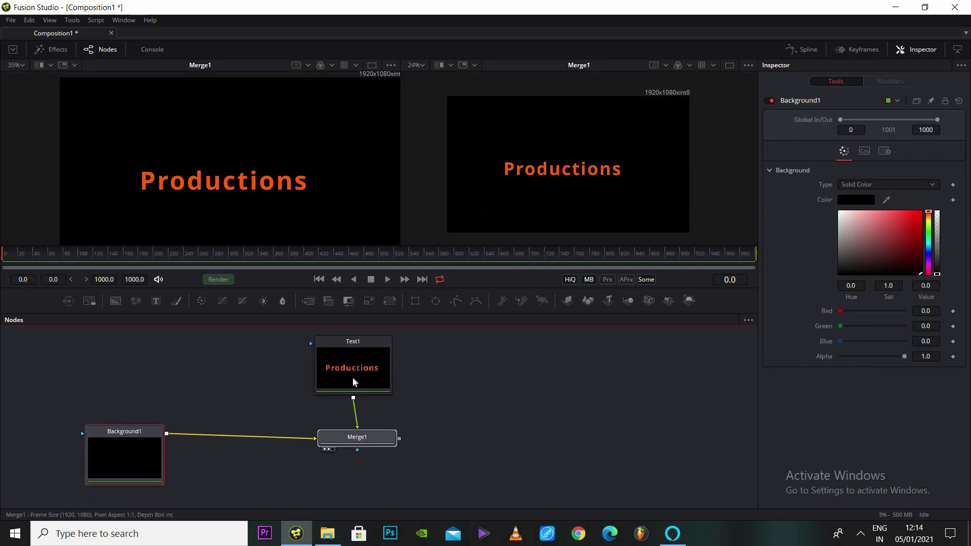
{"action": "left_click_drag", "start_coordinate": [351, 372], "coordinate": [355, 373]}
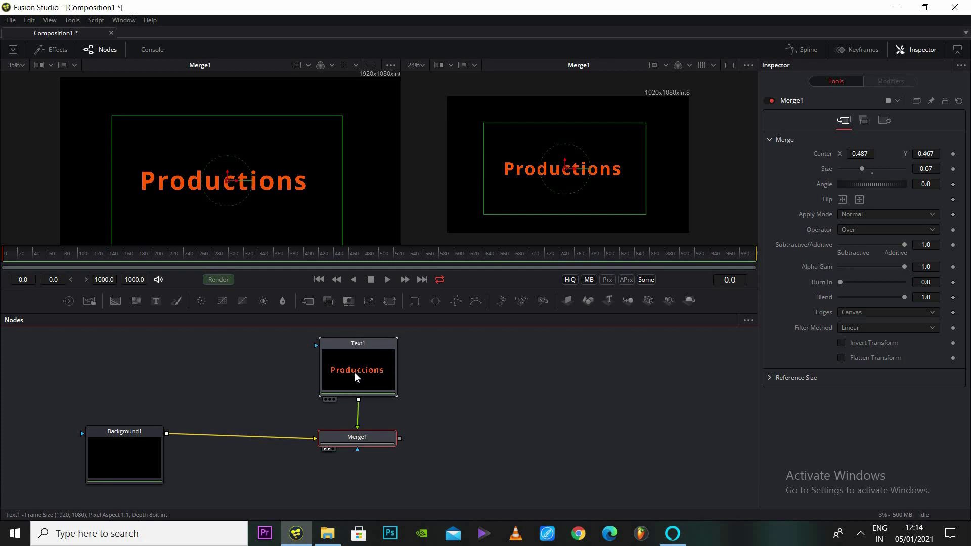
{"action": "left_click", "coordinate": [356, 377]}
{"action": "scroll", "coordinate": [355, 376], "scroll_direction": "up", "scroll_amount": 1}
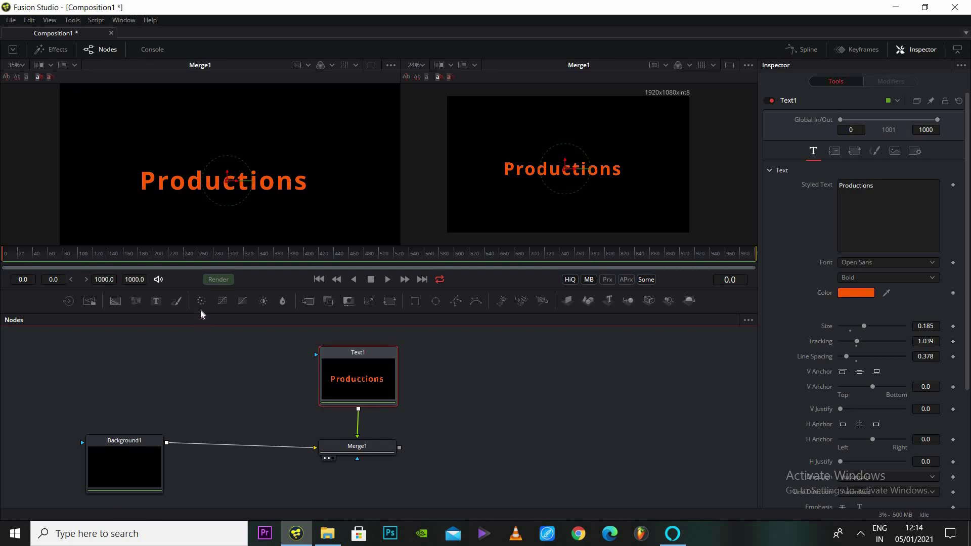
Step: Add a second Text node beside Text1 reading "harric" in bright green and show it in the first viewer
{"action": "left_click_drag", "start_coordinate": [159, 302], "coordinate": [498, 354]}
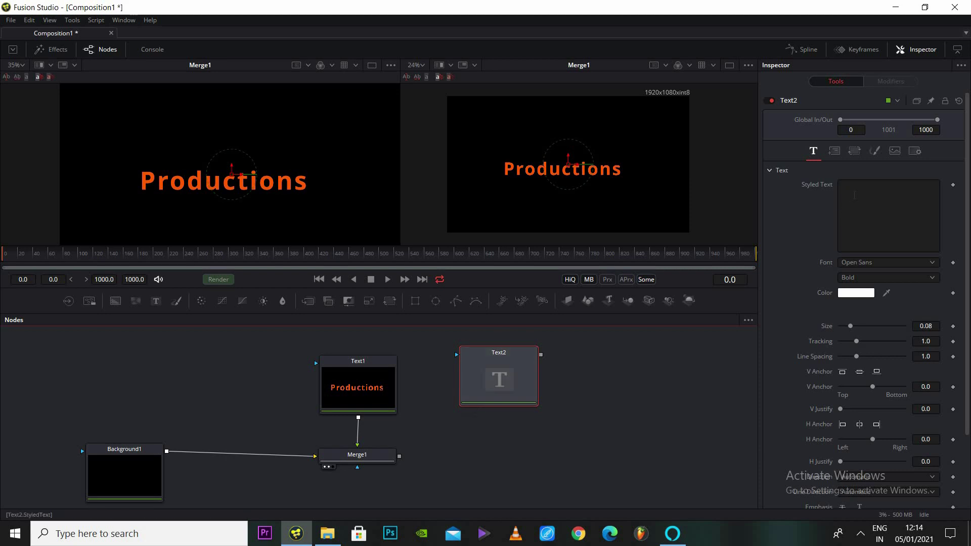
{"action": "left_click", "coordinate": [854, 194]}
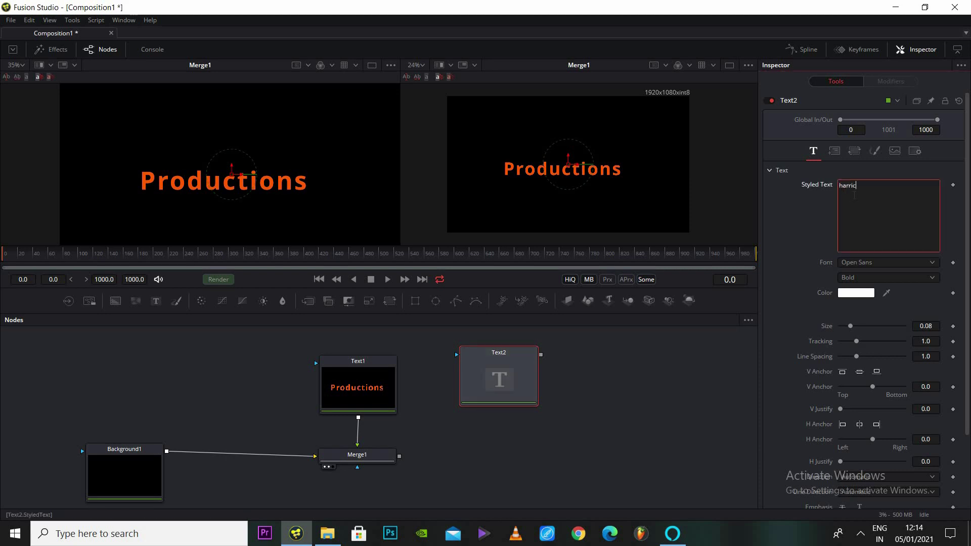
{"action": "left_click_drag", "start_coordinate": [502, 360], "coordinate": [272, 176]}
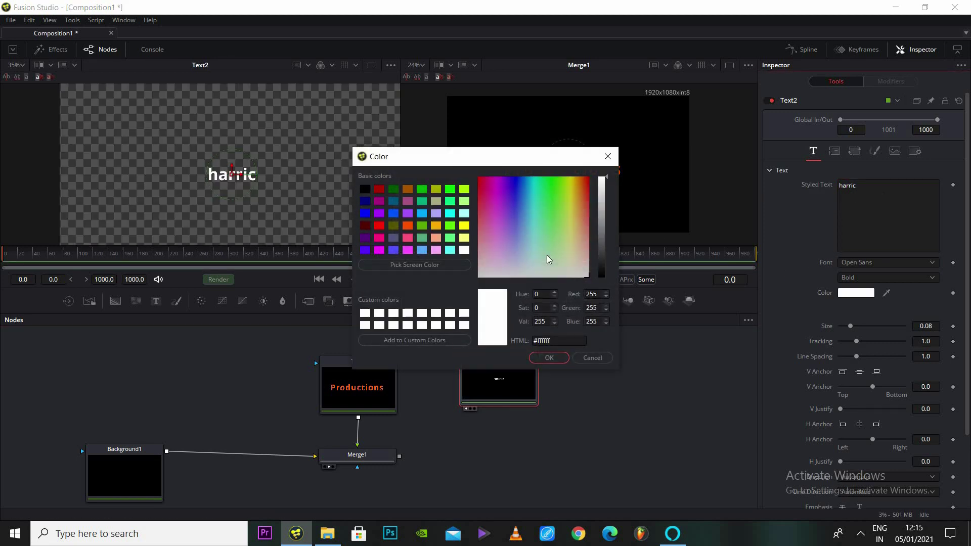
{"action": "left_click", "coordinate": [547, 192]}
{"action": "left_click", "coordinate": [550, 357]}
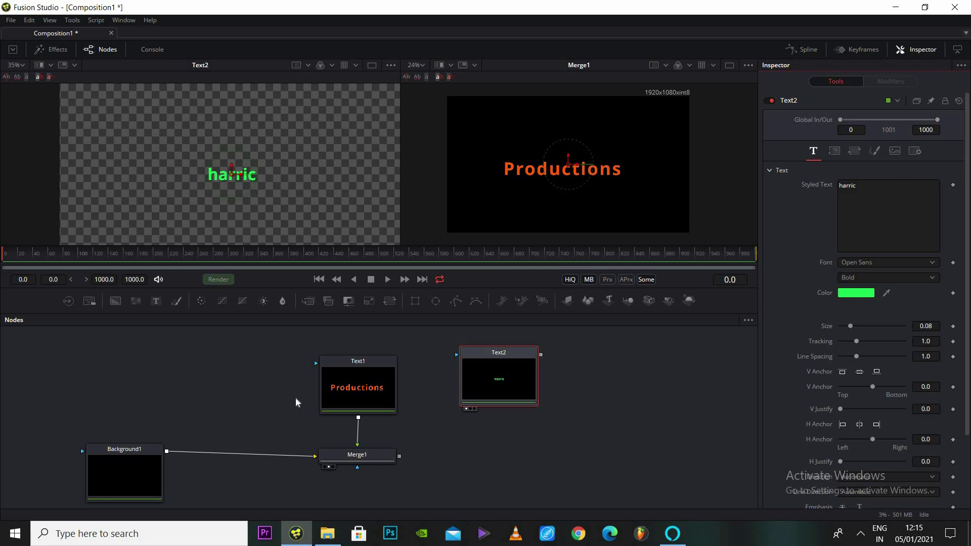
Step: Try a manually added Merge node with Merge1 as background and Text2 as foreground, and delete it
{"action": "left_click_drag", "start_coordinate": [308, 301], "coordinate": [486, 464]}
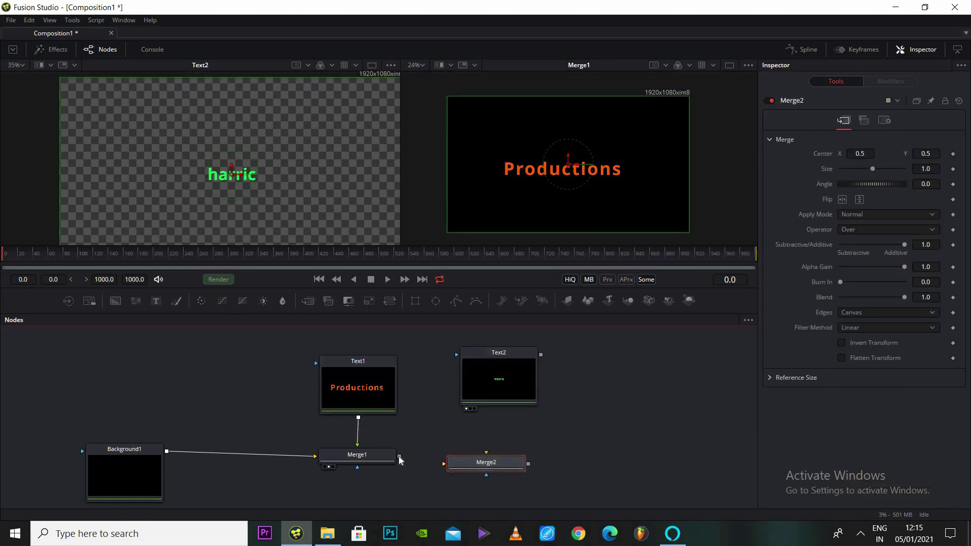
{"action": "left_click_drag", "start_coordinate": [399, 456], "coordinate": [444, 464]}
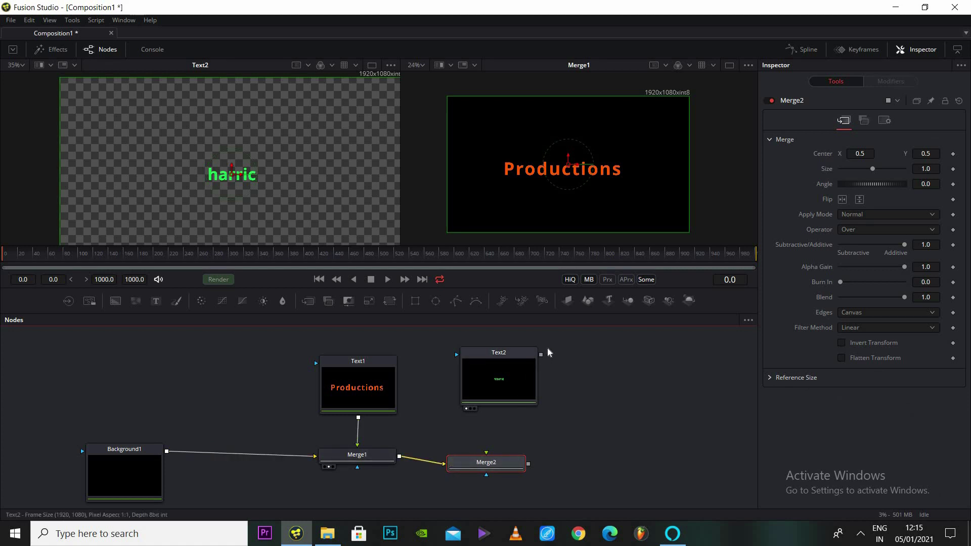
{"action": "left_click_drag", "start_coordinate": [541, 355], "coordinate": [601, 204]}
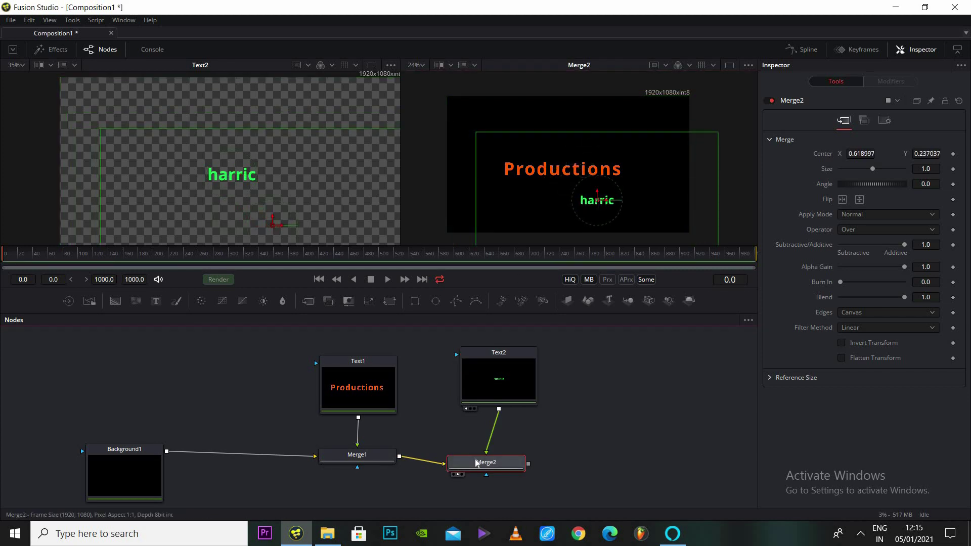
{"action": "key", "text": "Delete"}
Step: Connect Text2's output straight onto Merge1's output to create Merge2, with Text2 aligned above it
{"action": "left_click", "coordinate": [532, 368]}
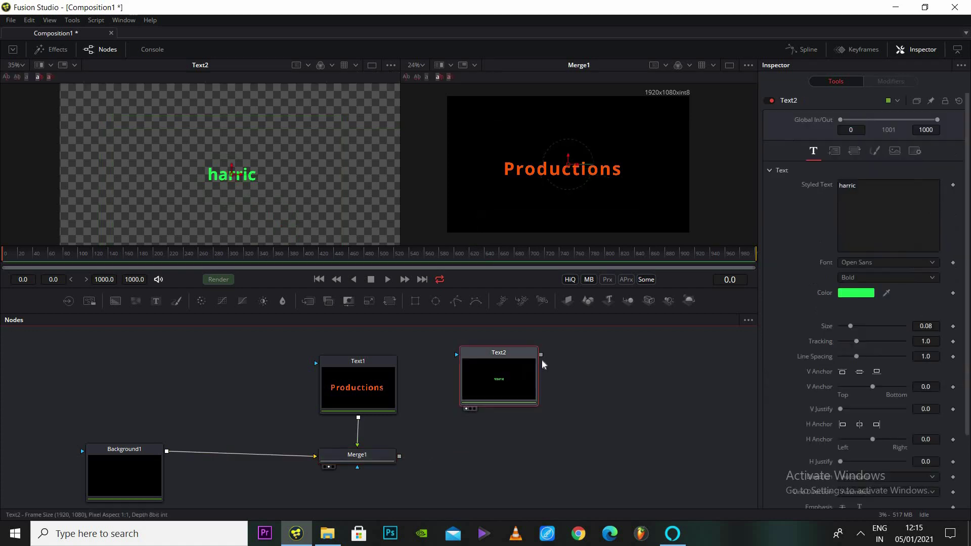
{"action": "left_click_drag", "start_coordinate": [541, 355], "coordinate": [400, 435]}
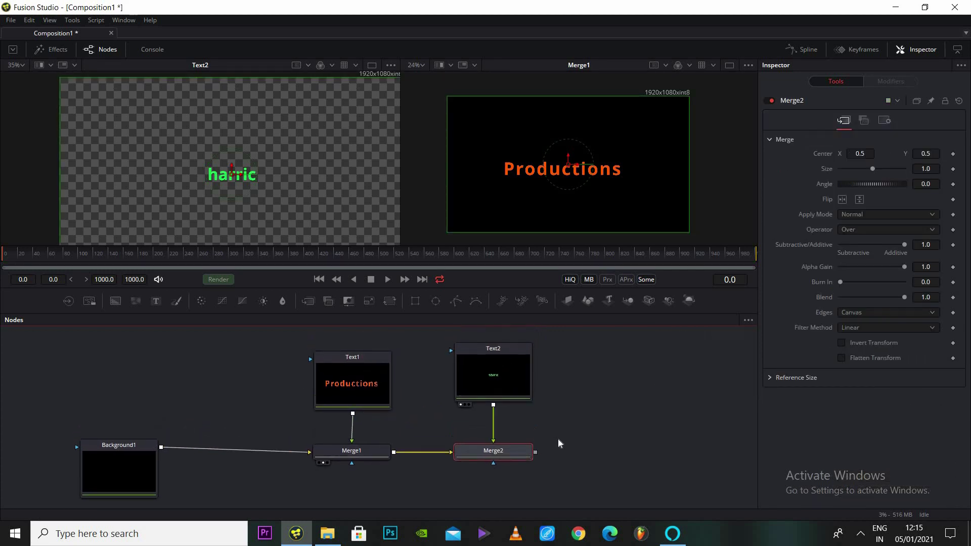
{"action": "scroll", "coordinate": [426, 455], "scroll_direction": "up", "scroll_amount": 2}
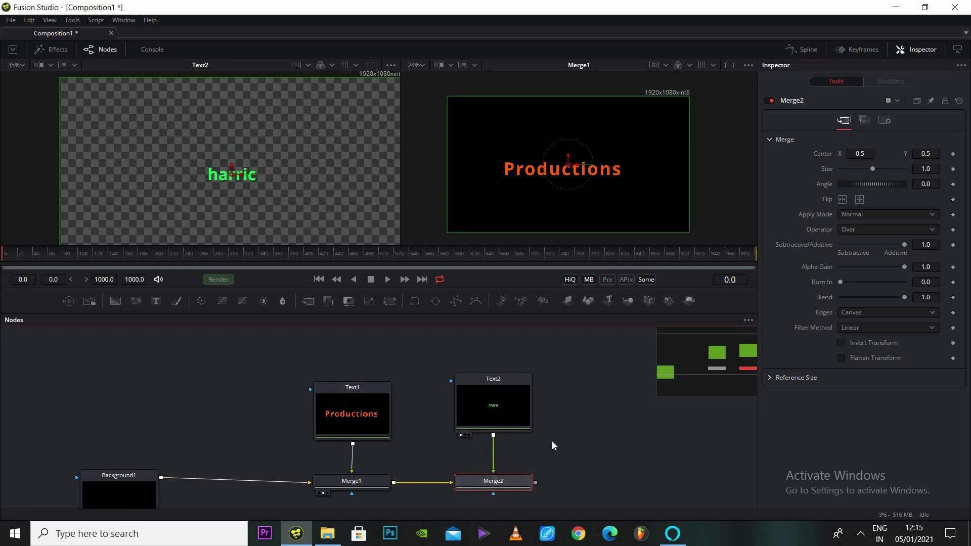
{"action": "left_click_drag", "start_coordinate": [551, 440], "coordinate": [557, 402]}
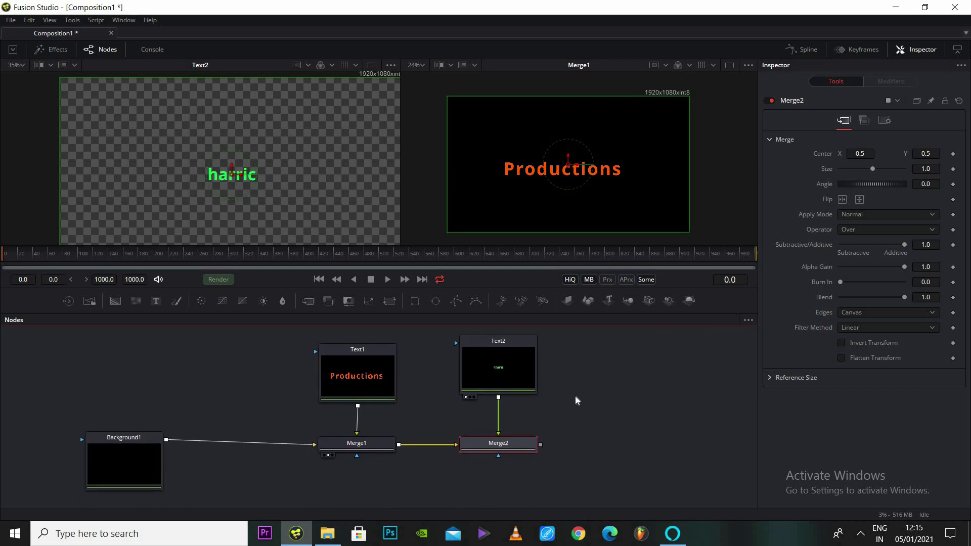
{"action": "scroll", "coordinate": [578, 403], "scroll_direction": "down", "scroll_amount": 4}
{"action": "scroll", "coordinate": [578, 403], "scroll_direction": "up", "scroll_amount": 4}
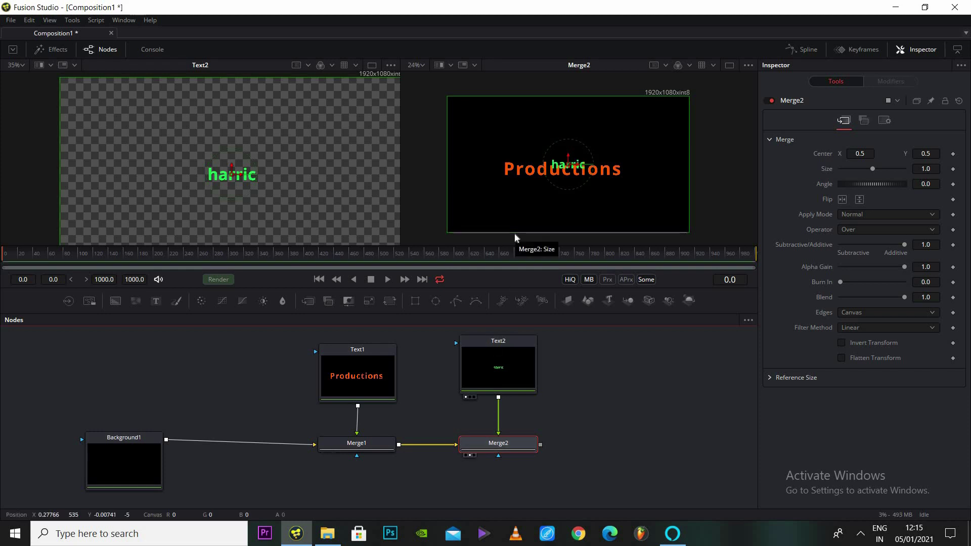
Step: Show Merge2 in the second viewer and move the harric text just below Productions, centered at about X 0.51, Y 0.367
{"action": "key", "text": "2"}
{"action": "left_click_drag", "start_coordinate": [572, 181], "coordinate": [574, 199]}
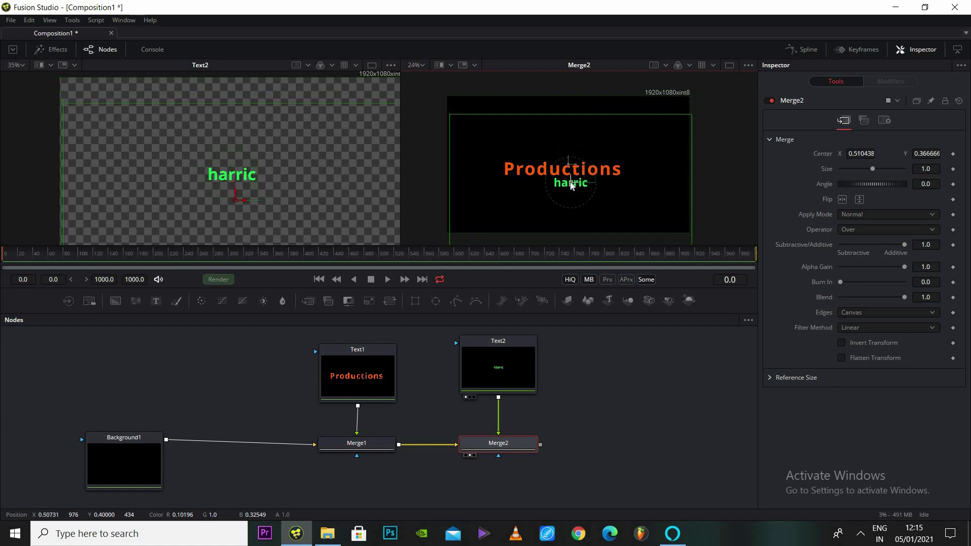
{"action": "left_click_drag", "start_coordinate": [169, 413], "coordinate": [149, 435]}
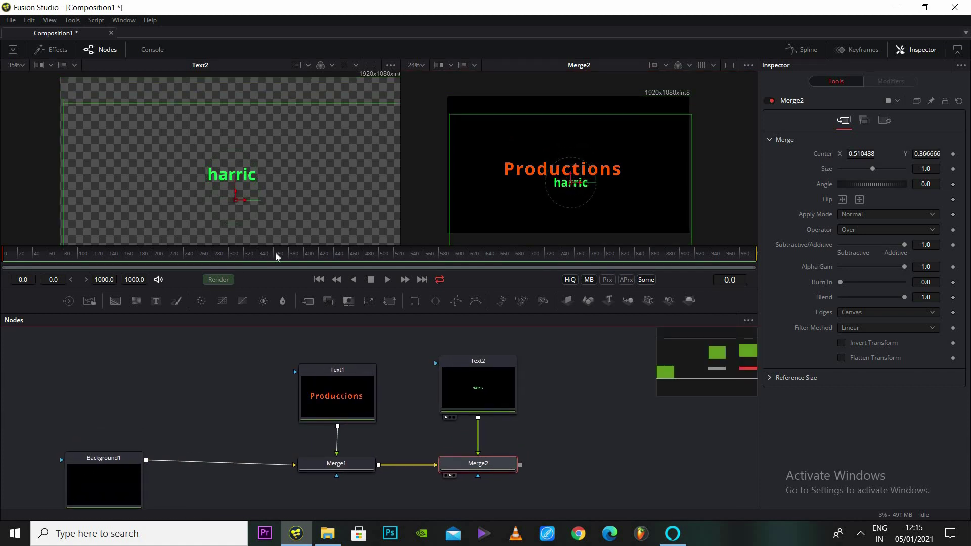
Step: Disconnect Background1 from Merge1 and reconnect it to Merge1's background input
{"action": "left_click", "coordinate": [507, 396]}
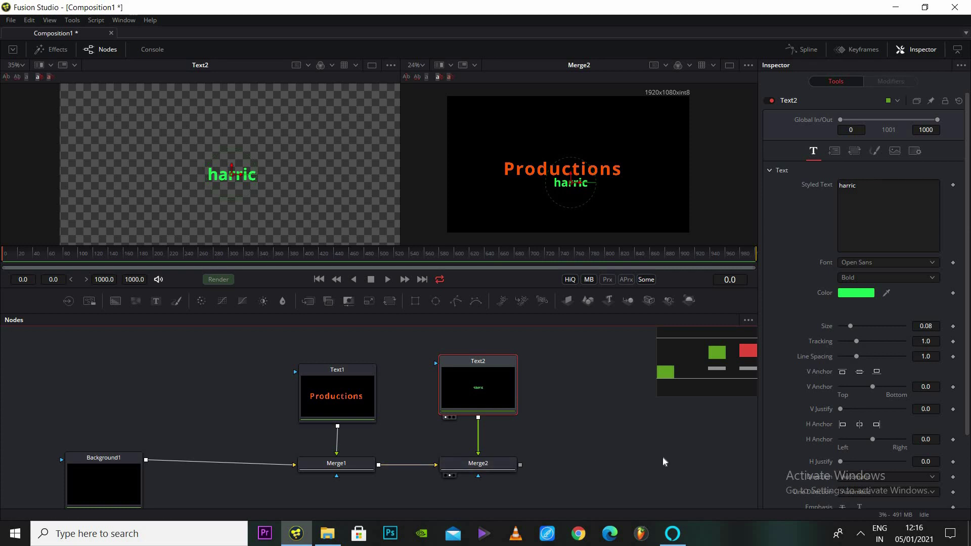
{"action": "left_click_drag", "start_coordinate": [462, 419], "coordinate": [494, 395]}
{"action": "left_click_drag", "start_coordinate": [325, 441], "coordinate": [174, 416]}
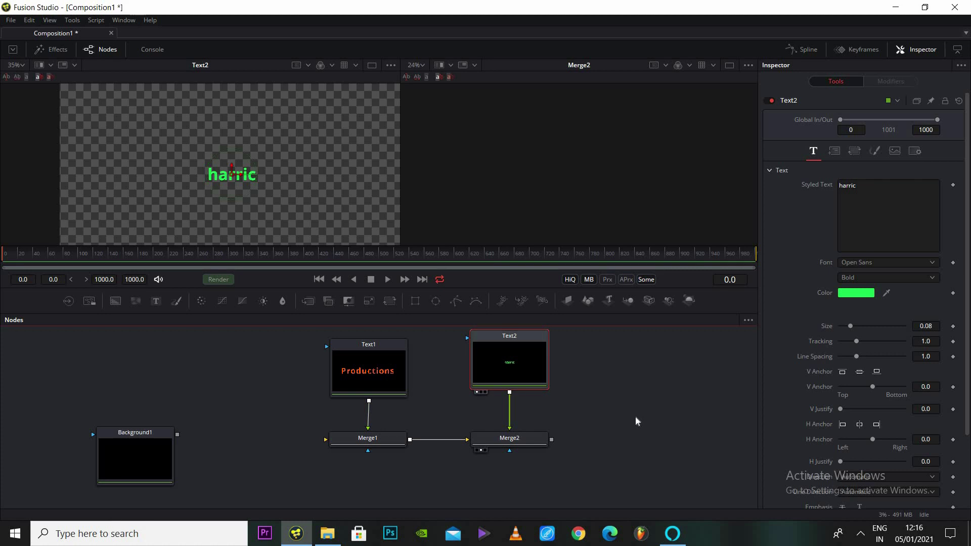
{"action": "left_click_drag", "start_coordinate": [178, 435], "coordinate": [357, 450]}
Step: Set Background1's color to dark red, with the Red value at about 0.567
{"action": "left_click_drag", "start_coordinate": [350, 414], "coordinate": [353, 428]}
{"action": "left_click", "coordinate": [163, 453]}
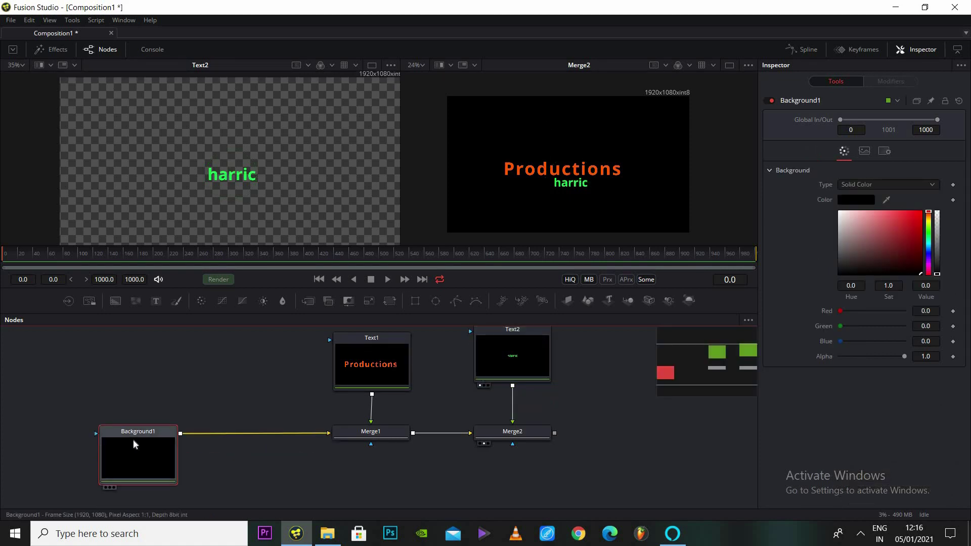
{"action": "mouse_move", "coordinate": [883, 228]}
{"action": "left_mouse_down"}
{"action": "mouse_move", "coordinate": [925, 216]}
{"action": "mouse_move", "coordinate": [868, 226]}
{"action": "mouse_move", "coordinate": [826, 205]}
{"action": "mouse_move", "coordinate": [949, 238]}
{"action": "mouse_move", "coordinate": [942, 259]}
{"action": "mouse_move", "coordinate": [932, 243]}
{"action": "left_mouse_up"}
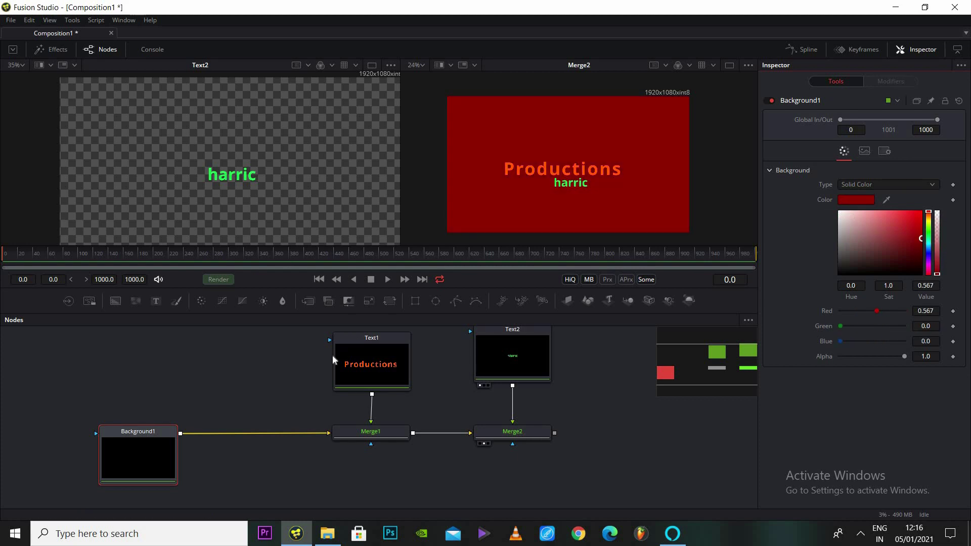
Step: Review Text1's styled text settings and select all the nodes in the composition
{"action": "left_click", "coordinate": [372, 352]}
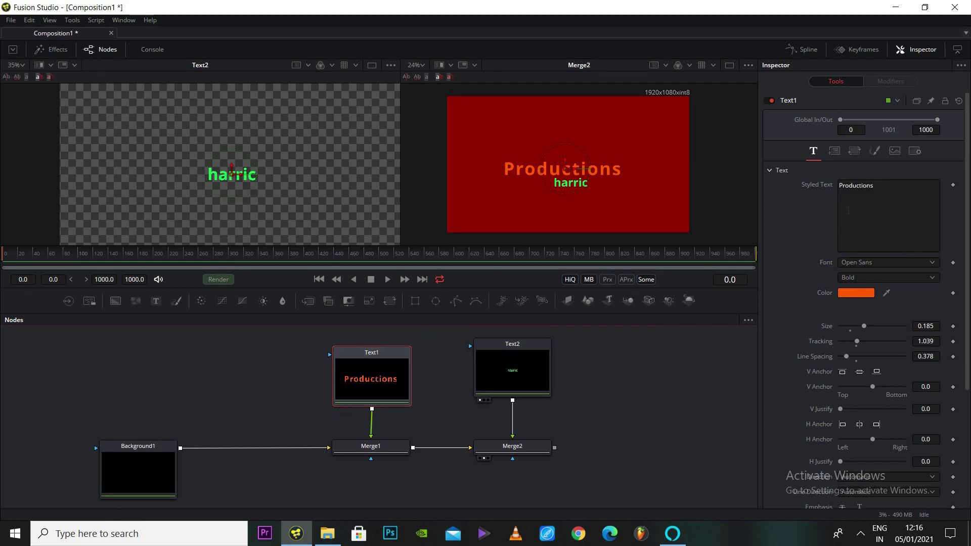
{"action": "left_click", "coordinate": [891, 182]}
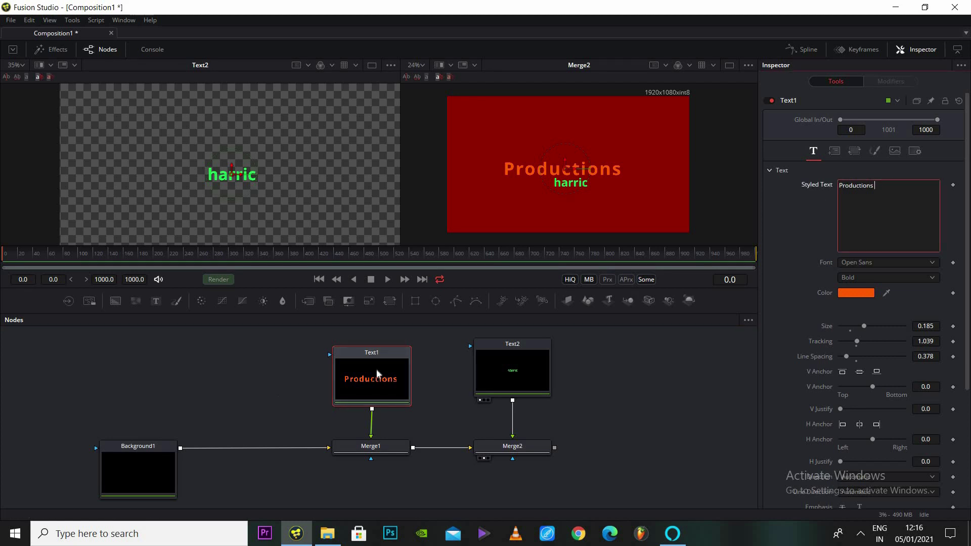
{"action": "left_click", "coordinate": [99, 361]}
{"action": "left_click_drag", "start_coordinate": [102, 357], "coordinate": [616, 458]}
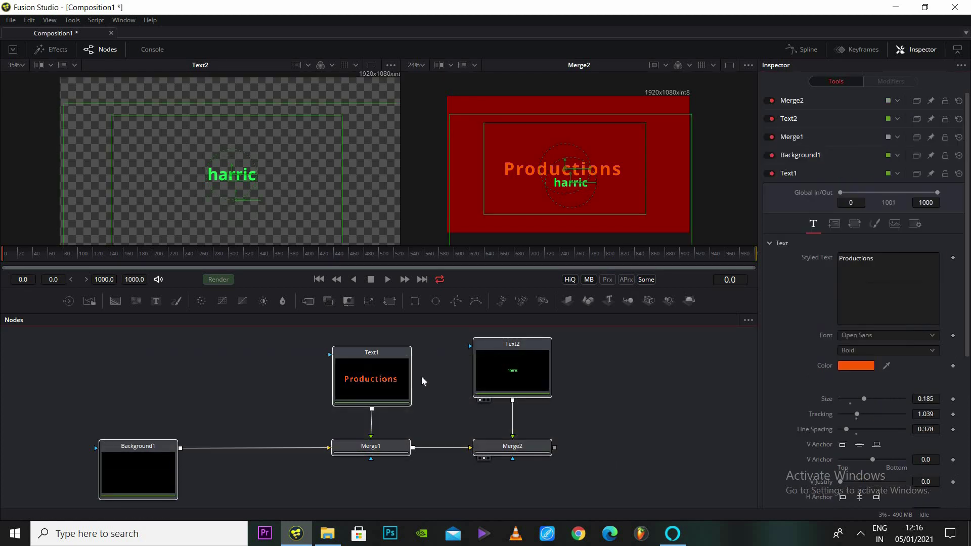
Step: Rename the Text1 node as xyz
{"action": "left_click_drag", "start_coordinate": [530, 368], "coordinate": [530, 377]}
{"action": "left_click", "coordinate": [301, 369]}
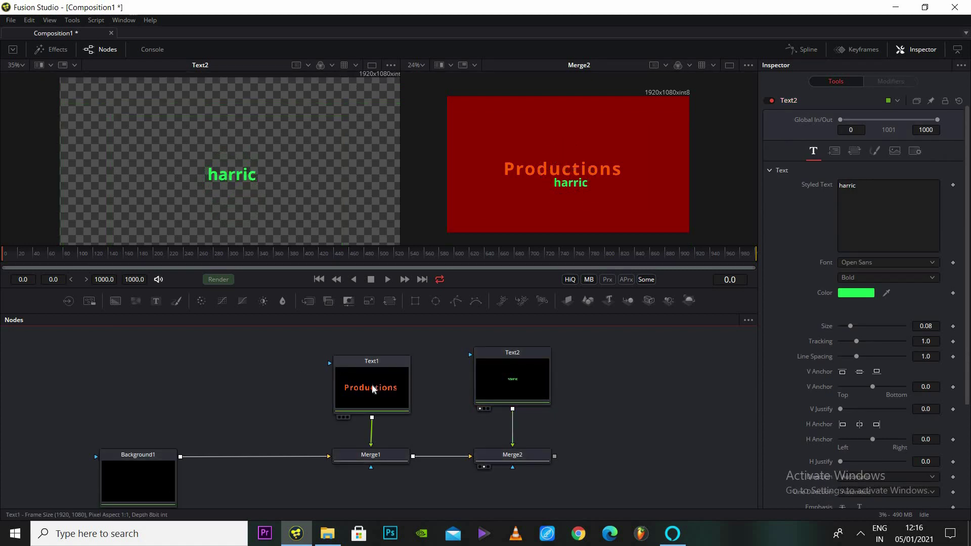
{"action": "right_click", "coordinate": [373, 388]}
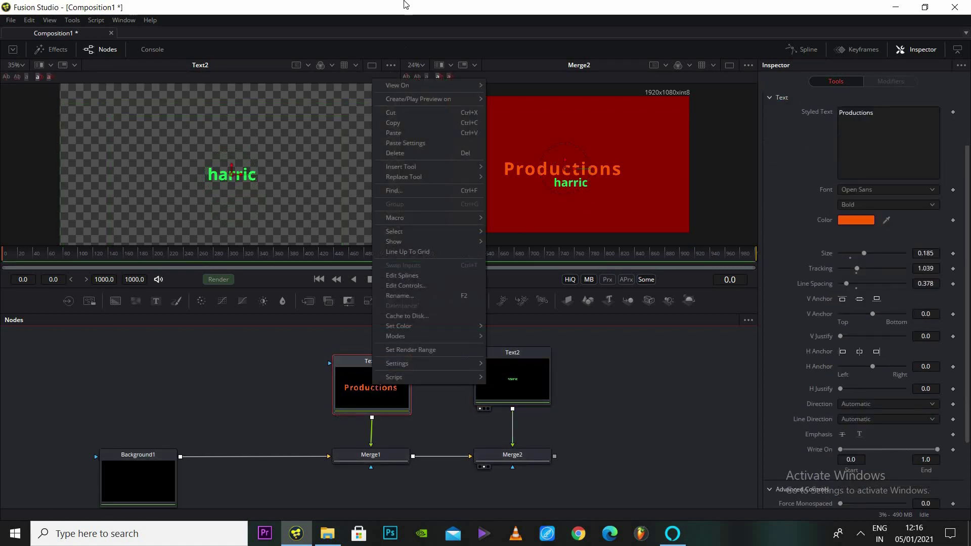
{"action": "left_click", "coordinate": [443, 299]}
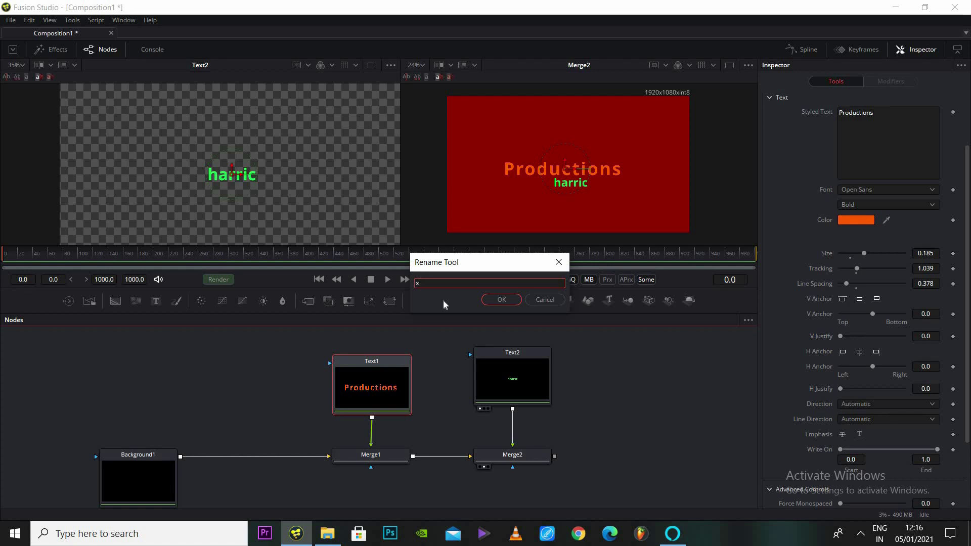
{"action": "key", "text": "Return"}
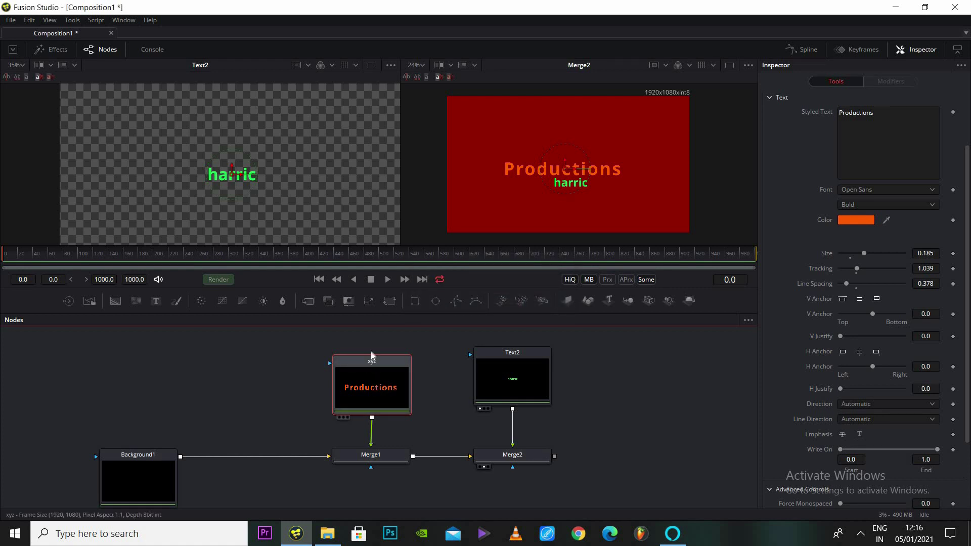
{"action": "left_click_drag", "start_coordinate": [371, 353], "coordinate": [370, 352]}
{"action": "left_click", "coordinate": [526, 356]}
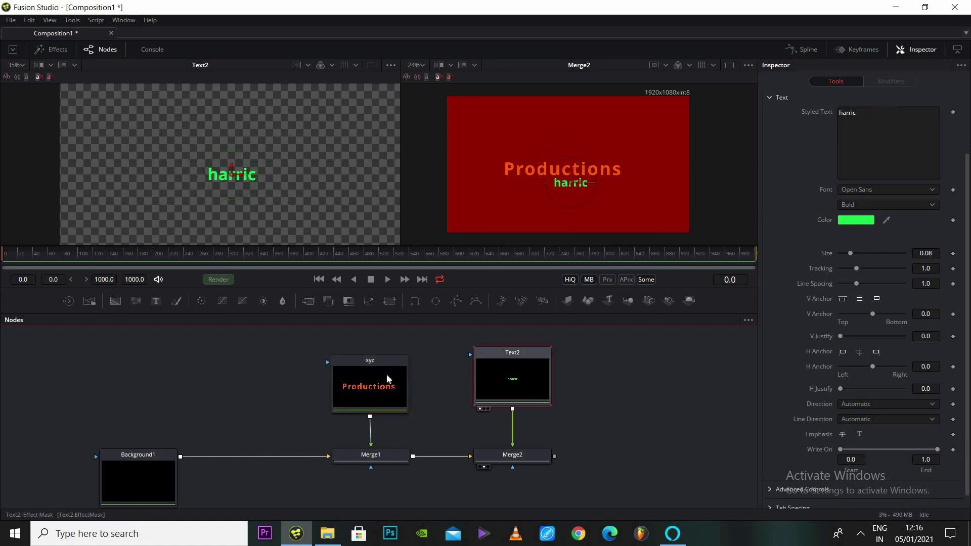
{"action": "left_click", "coordinate": [387, 375]}
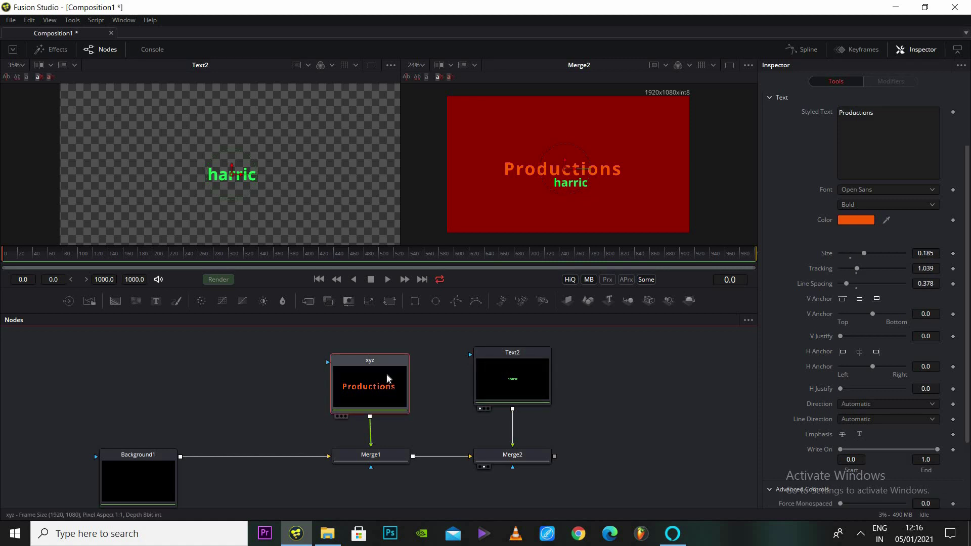
{"action": "key", "text": "F2"}
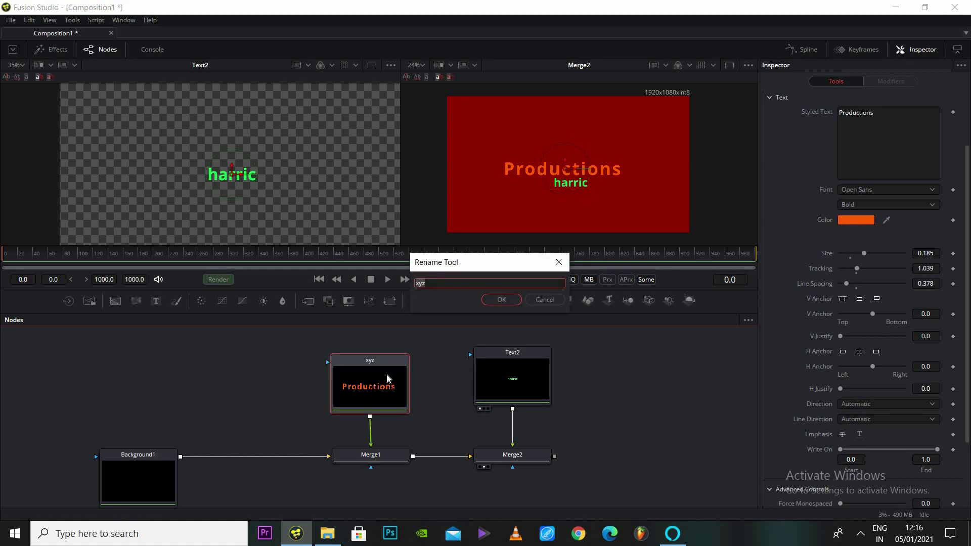
{"action": "type", "text": "cfg"}
{"action": "left_click", "coordinate": [557, 262]}
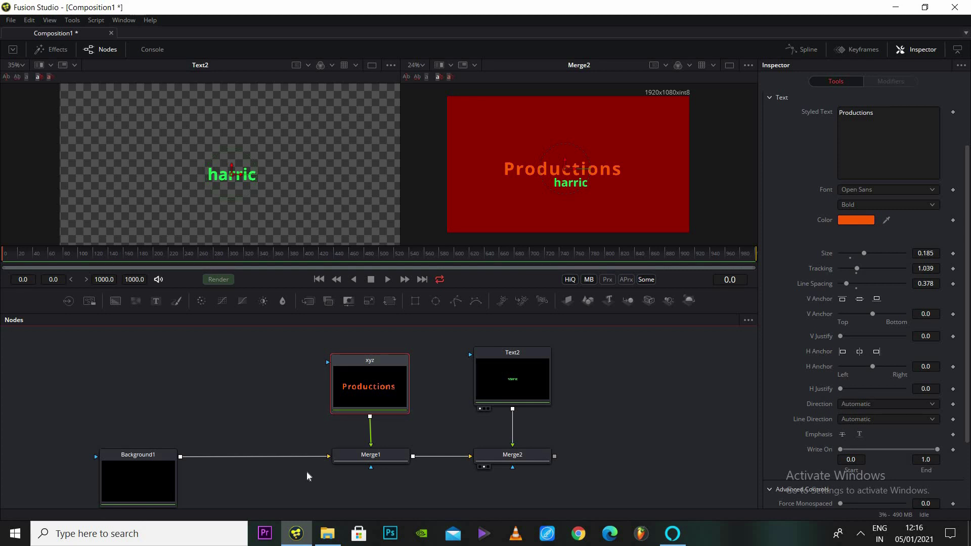
Step: Show Background1 in the first viewer and the xyz text node in the second viewer
{"action": "left_click_drag", "start_coordinate": [306, 471], "coordinate": [308, 454]}
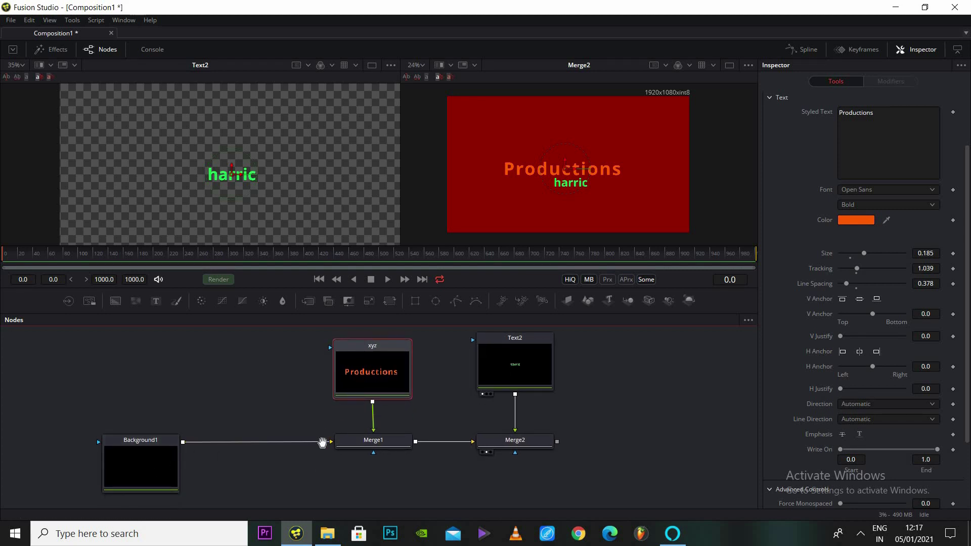
{"action": "scroll", "coordinate": [217, 417], "scroll_direction": "up", "scroll_amount": 3}
{"action": "scroll", "coordinate": [243, 395], "scroll_direction": "down", "scroll_amount": 3}
{"action": "left_click_drag", "start_coordinate": [149, 451], "coordinate": [214, 193]}
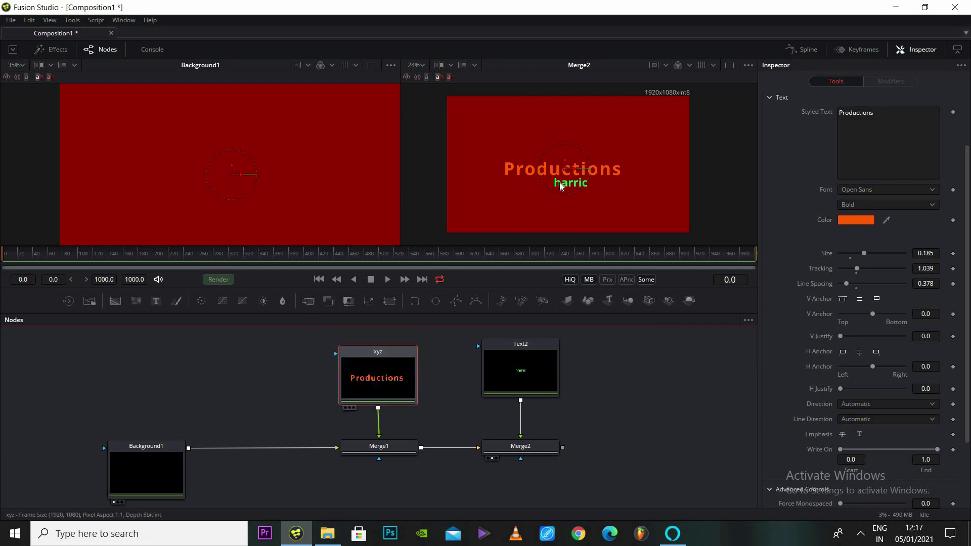
{"action": "left_click_drag", "start_coordinate": [561, 186], "coordinate": [560, 186]}
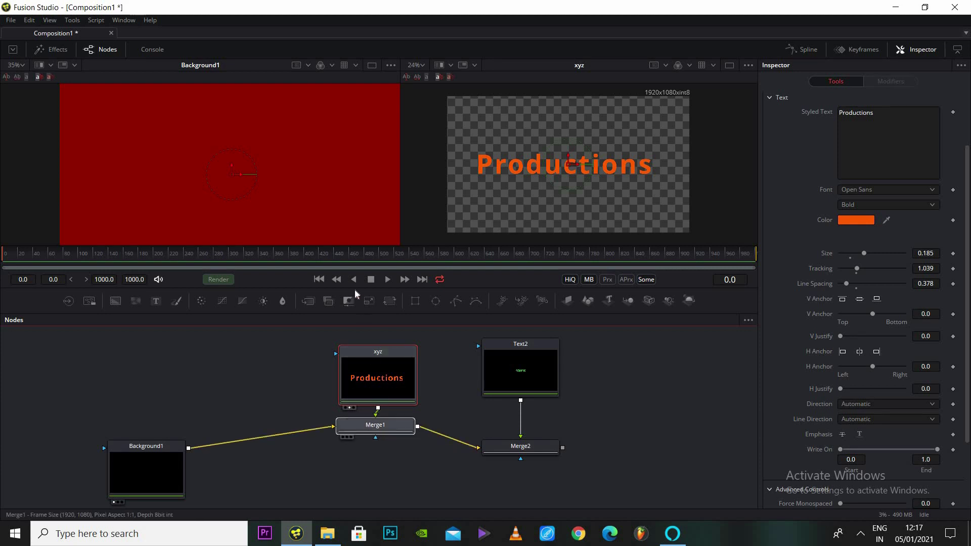
Step: Show Merge1 in the first viewer and Text2 in the second, and replace Merge1 with Merge2
{"action": "left_click_drag", "start_coordinate": [308, 171], "coordinate": [307, 171]}
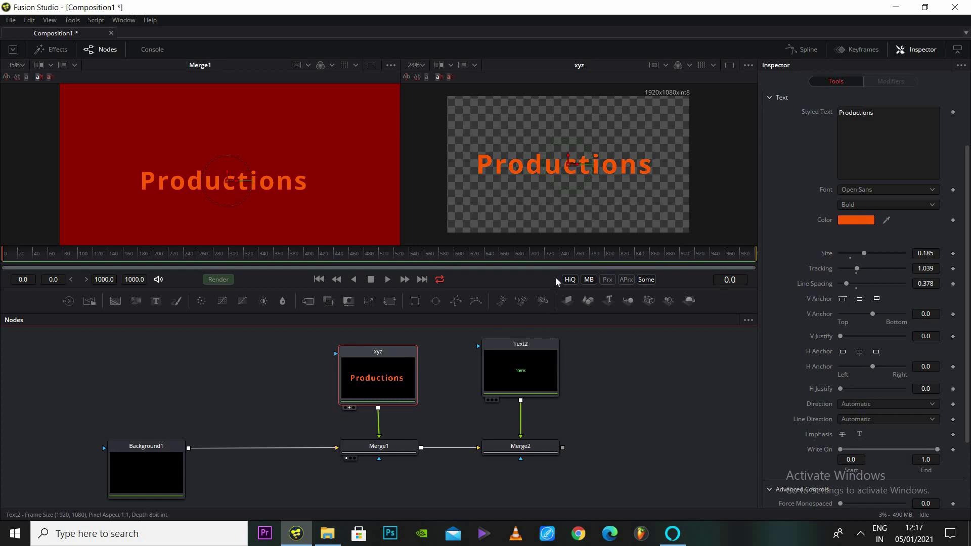
{"action": "left_click_drag", "start_coordinate": [568, 200], "coordinate": [563, 181]}
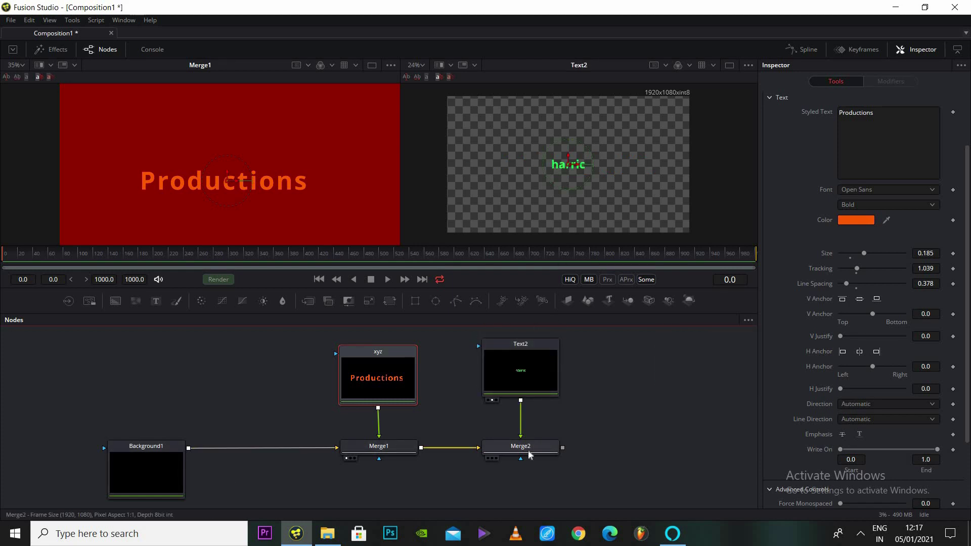
{"action": "left_click_drag", "start_coordinate": [512, 447], "coordinate": [297, 200]}
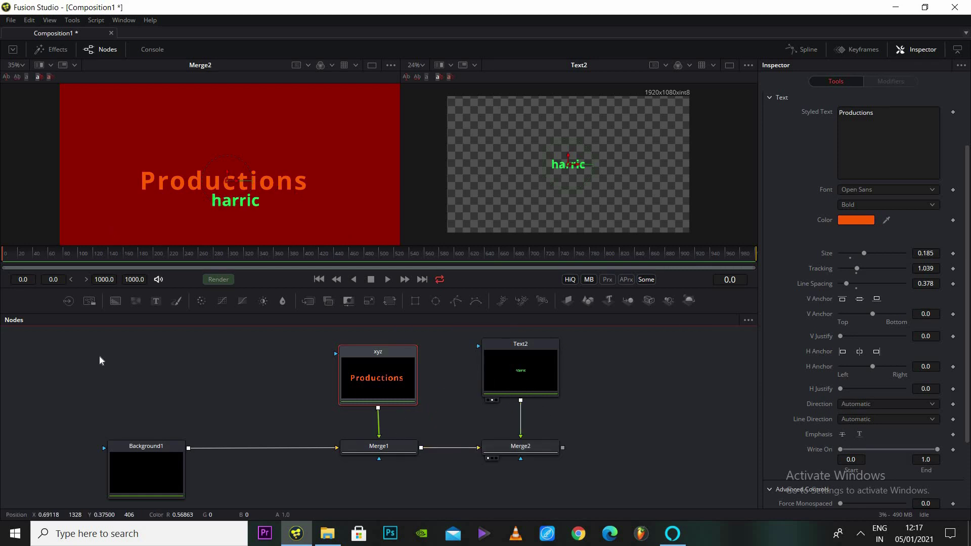
Step: Cycle the first viewer through Background1, xyz, Merge1, Text2 and Merge2 to compare each stage of the composite
{"action": "scroll", "coordinate": [288, 393], "scroll_direction": "up", "scroll_amount": 1}
{"action": "left_click_drag", "start_coordinate": [147, 483], "coordinate": [303, 162]}
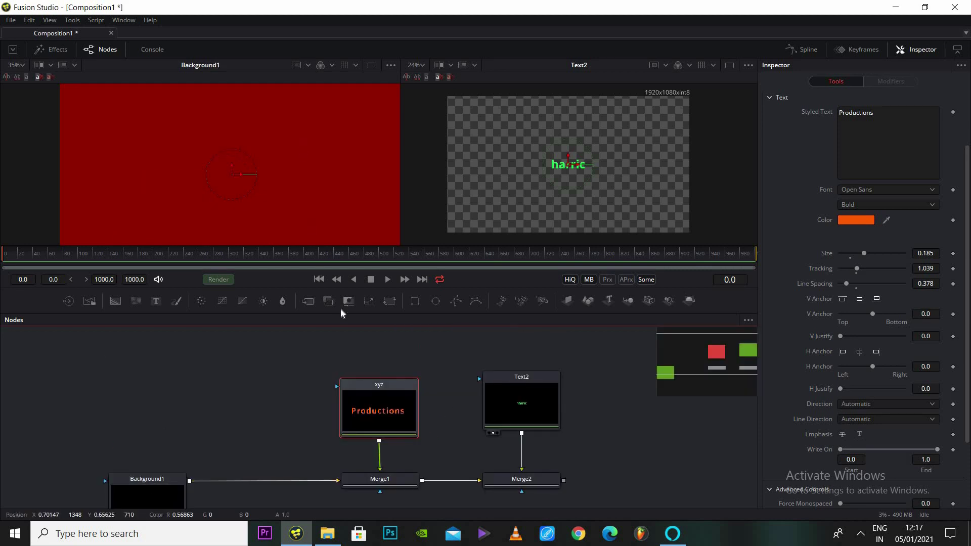
{"action": "left_click_drag", "start_coordinate": [380, 410], "coordinate": [300, 169]}
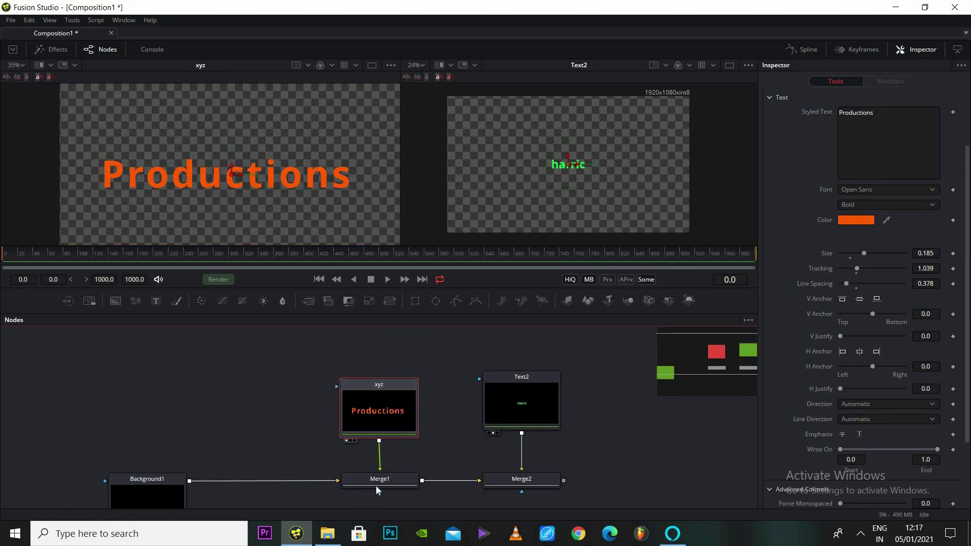
{"action": "left_click_drag", "start_coordinate": [375, 487], "coordinate": [242, 167]}
{"action": "left_click_drag", "start_coordinate": [547, 399], "coordinate": [316, 152]}
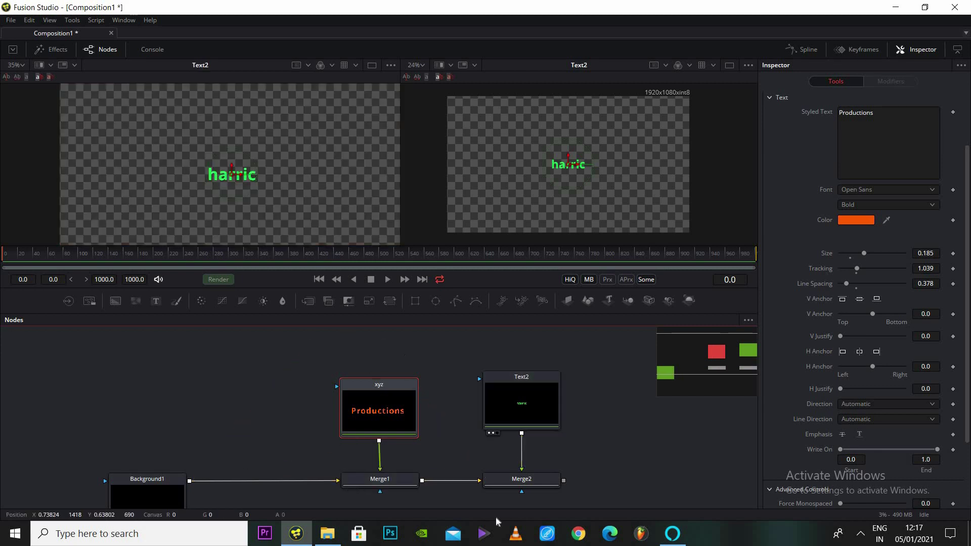
{"action": "left_click_drag", "start_coordinate": [526, 484], "coordinate": [307, 226]}
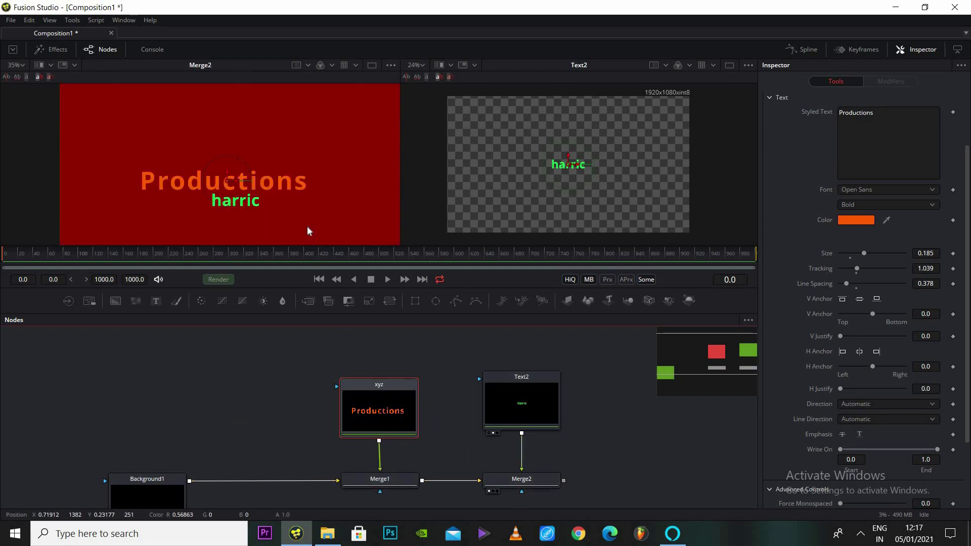
{"action": "scroll", "coordinate": [299, 364], "scroll_direction": "down", "scroll_amount": 1}
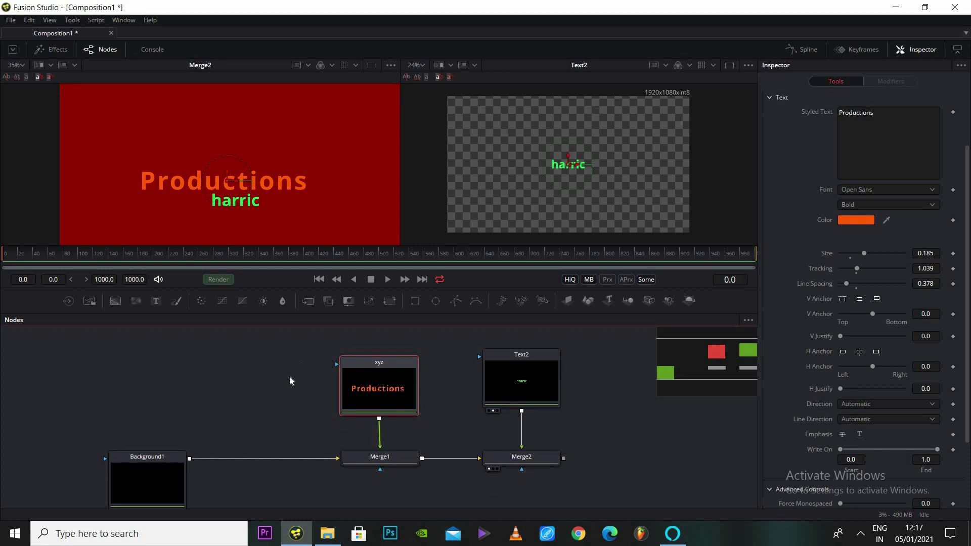
Step: Select the xyz, Text2 and Merge2 nodes in turn to examine each one's settings
{"action": "left_click_drag", "start_coordinate": [319, 423], "coordinate": [345, 403]}
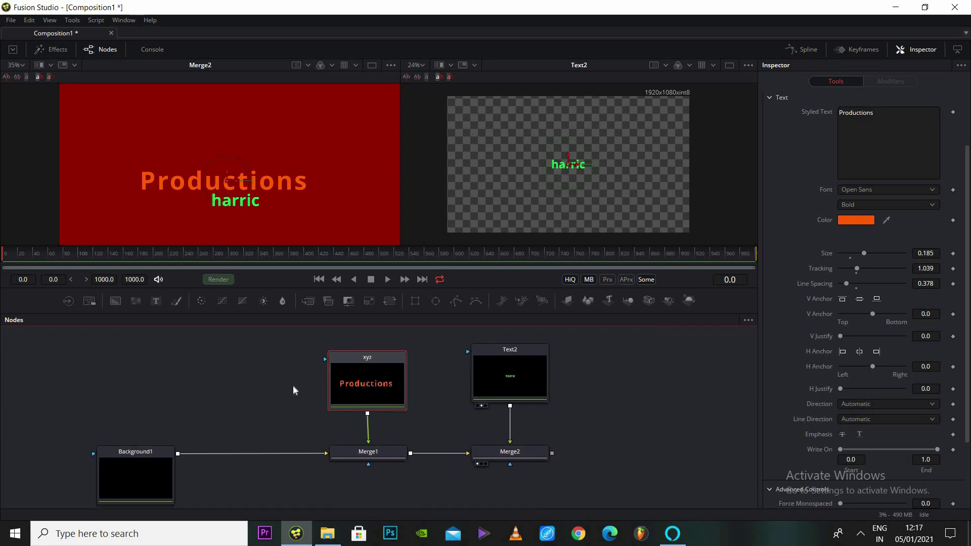
{"action": "left_click", "coordinate": [242, 424]}
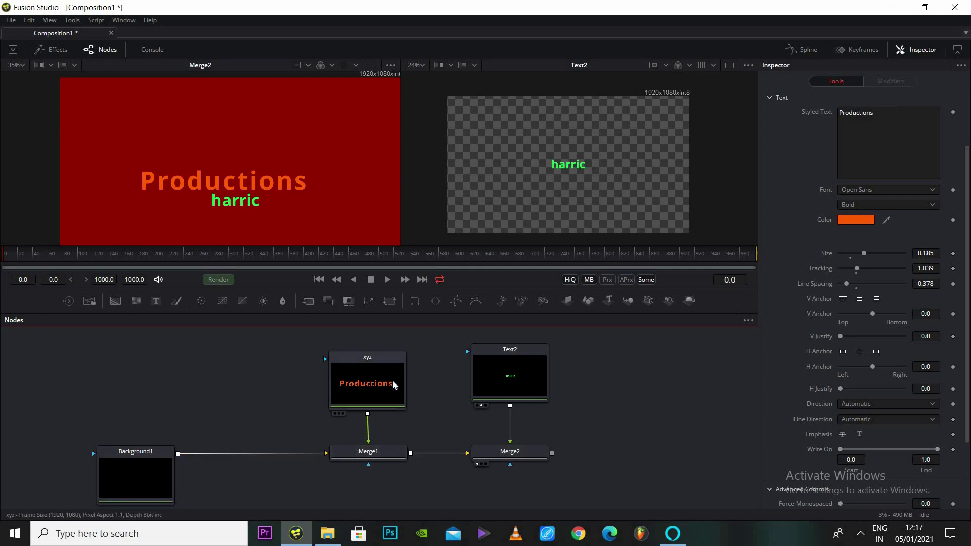
{"action": "left_click_drag", "start_coordinate": [386, 381], "coordinate": [380, 371]}
{"action": "scroll", "coordinate": [522, 375], "scroll_direction": "up", "scroll_amount": 1}
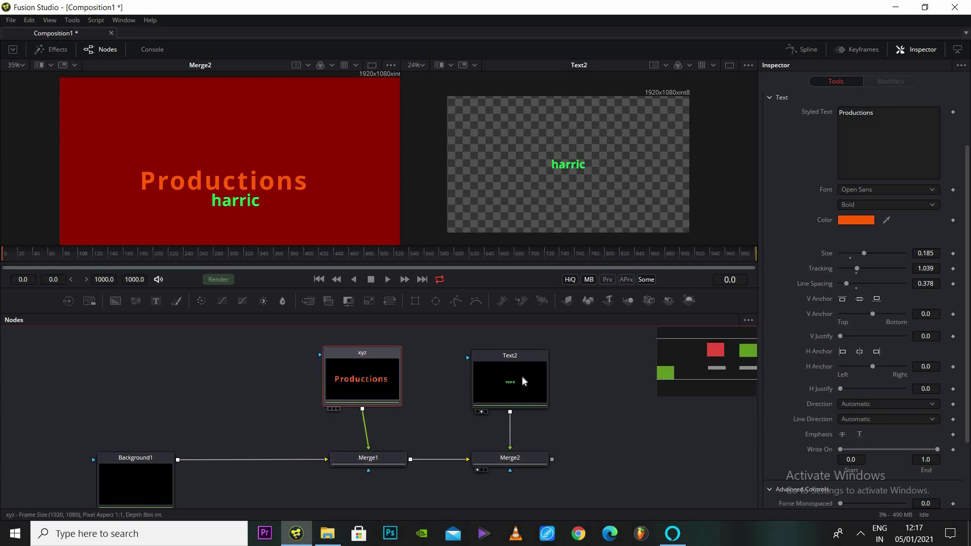
{"action": "left_click", "coordinate": [521, 369]}
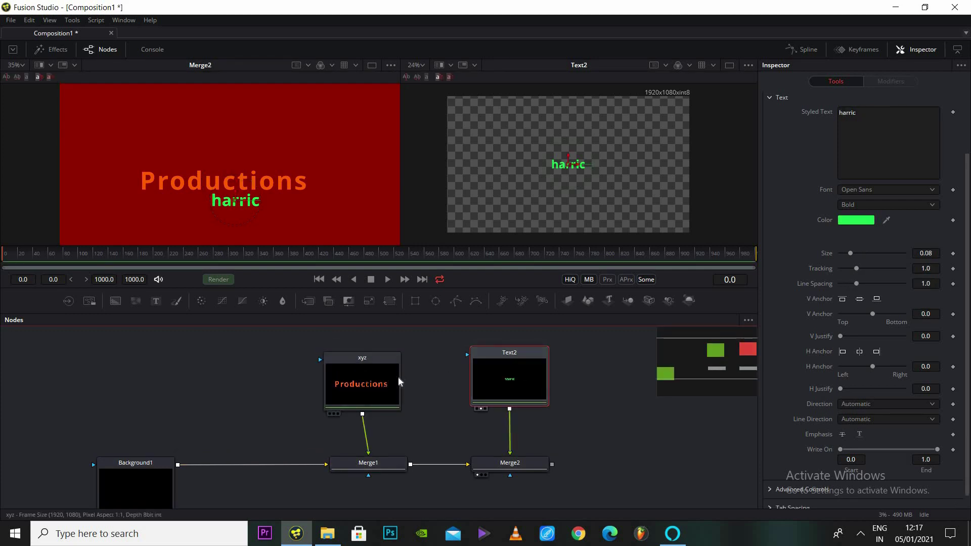
{"action": "left_click_drag", "start_coordinate": [386, 376], "coordinate": [381, 375]}
{"action": "mouse_move", "coordinate": [516, 470]}
{"action": "left_mouse_down"}
{"action": "mouse_move", "coordinate": [526, 470]}
{"action": "mouse_move", "coordinate": [496, 470]}
{"action": "mouse_move", "coordinate": [515, 470]}
{"action": "left_mouse_up"}
Step: Compare Merge1 with Merge2 in the first viewer and examine Merge2's size setting
{"action": "left_click_drag", "start_coordinate": [367, 469], "coordinate": [359, 407]}
{"action": "key", "text": "ctrl+z"}
{"action": "left_click_drag", "start_coordinate": [314, 201], "coordinate": [314, 201]}
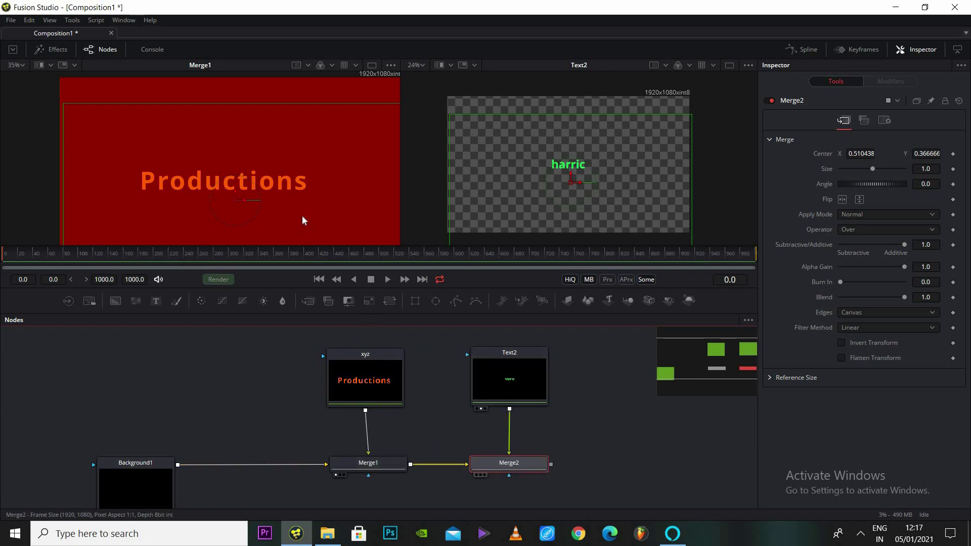
{"action": "key", "text": "1"}
{"action": "left_click_drag", "start_coordinate": [188, 348], "coordinate": [173, 329]}
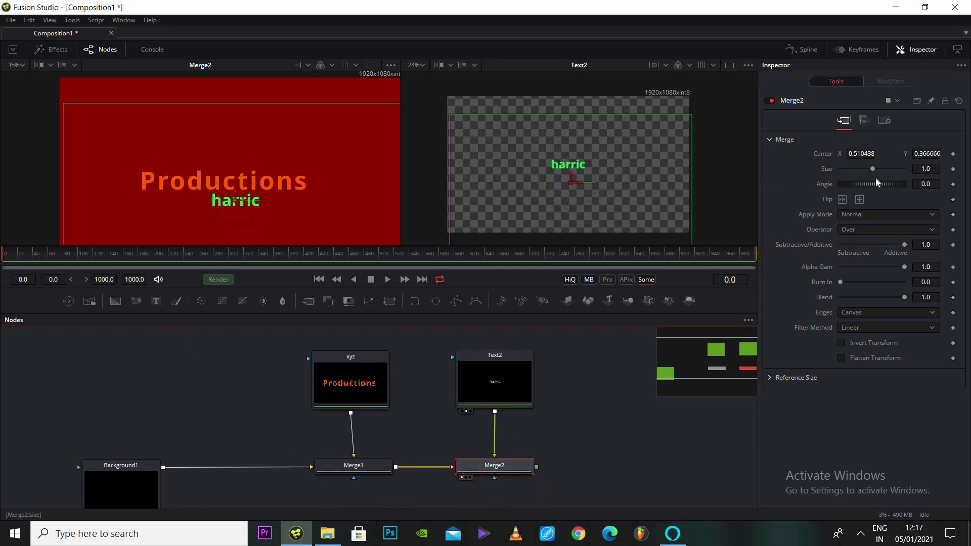
{"action": "left_click_drag", "start_coordinate": [875, 169], "coordinate": [875, 171]}
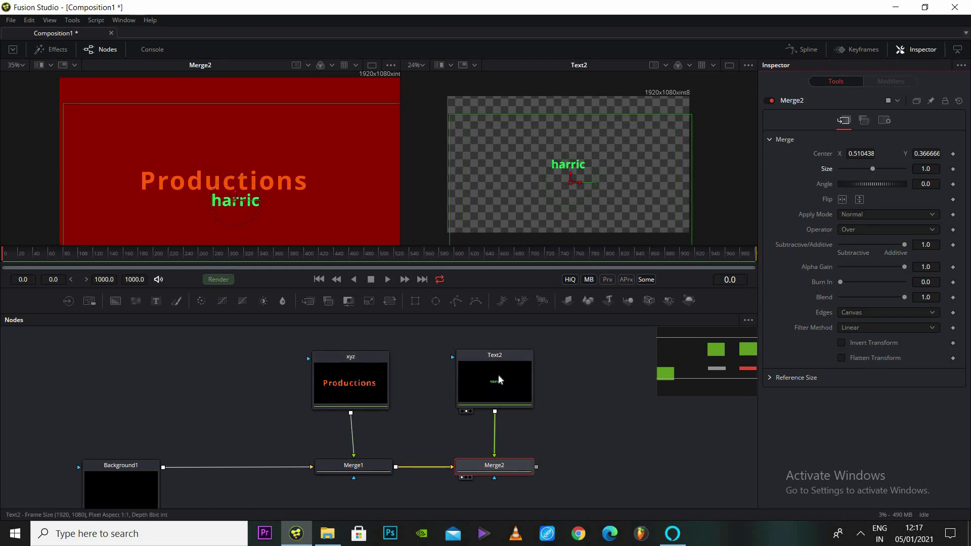
Step: Add a Transform node between xyz and Merge1 and place it below the xyz node
{"action": "left_click_drag", "start_coordinate": [498, 375], "coordinate": [495, 374]}
{"action": "left_click_drag", "start_coordinate": [356, 387], "coordinate": [357, 382]}
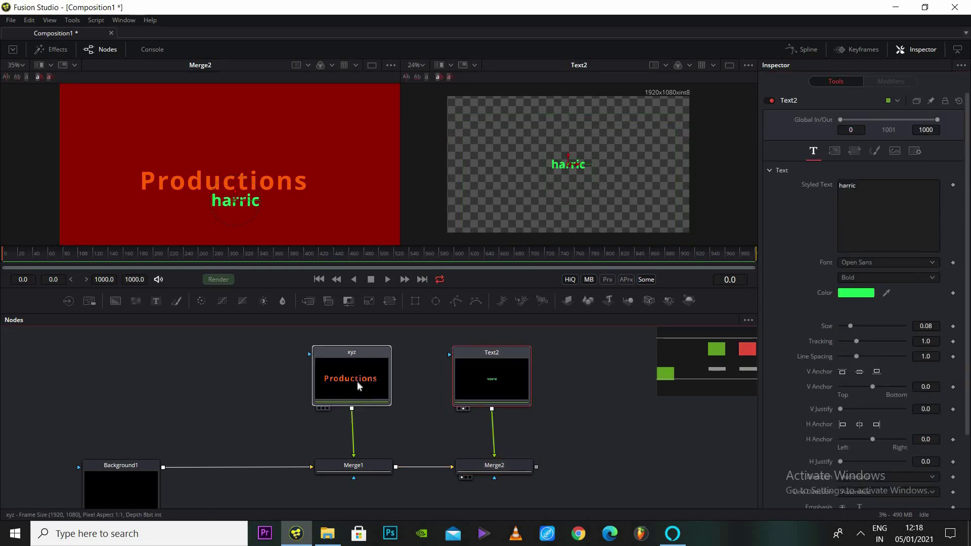
{"action": "left_click", "coordinate": [389, 301]}
{"action": "left_click_drag", "start_coordinate": [373, 457], "coordinate": [378, 438]}
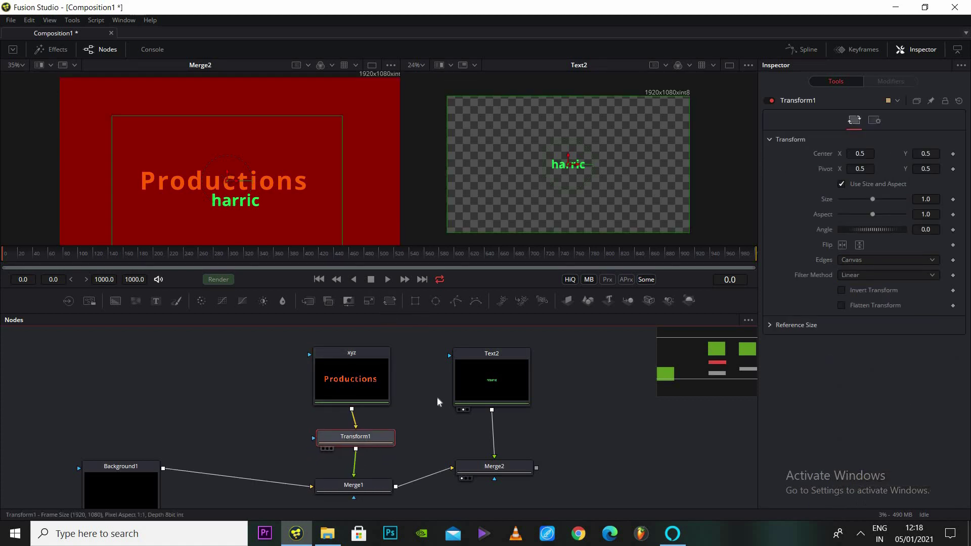
Step: Line up Merge2 level with Merge1 and straighten Transform1 between xyz and Merge1
{"action": "left_click_drag", "start_coordinate": [487, 467], "coordinate": [505, 498]}
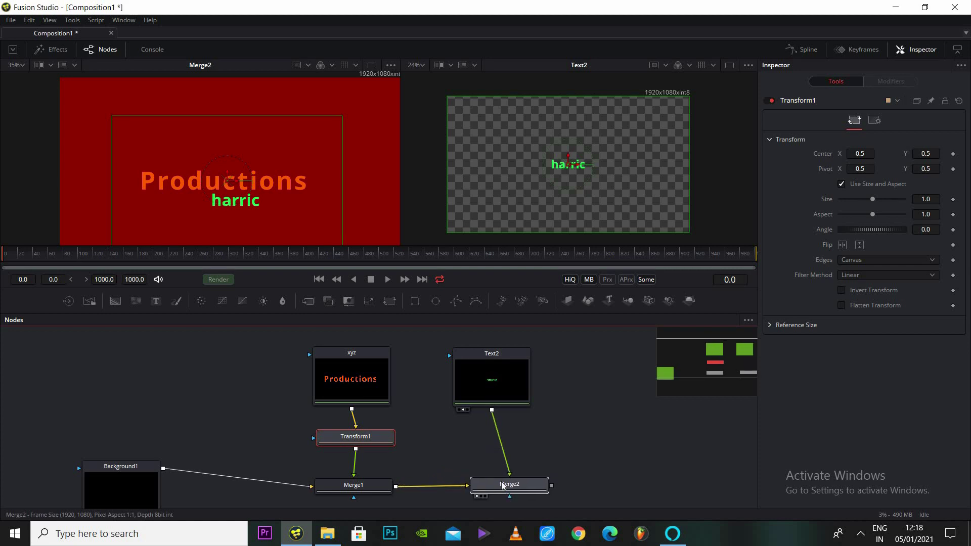
{"action": "scroll", "coordinate": [329, 475], "scroll_direction": "down", "scroll_amount": 1}
{"action": "left_click", "coordinate": [139, 465]}
{"action": "left_click_drag", "start_coordinate": [132, 465], "coordinate": [131, 472]}
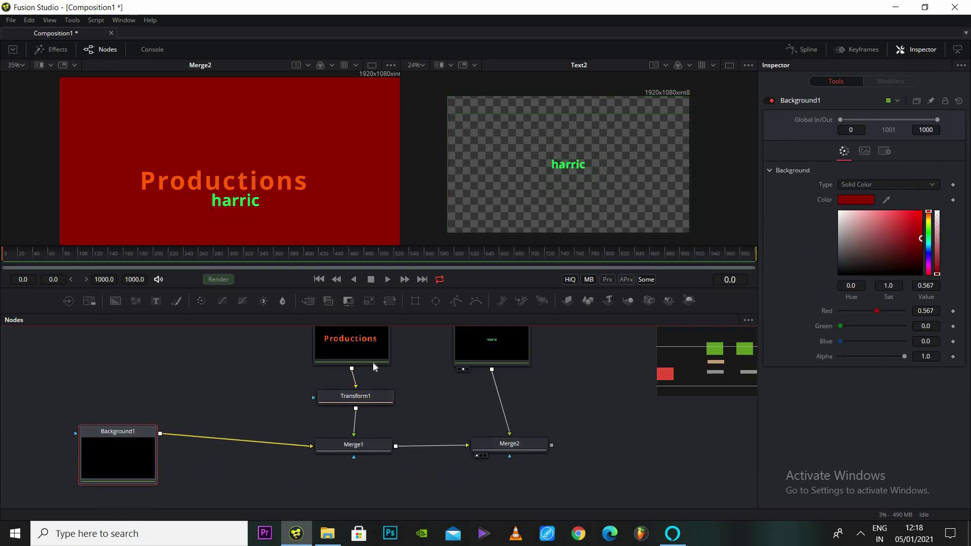
{"action": "left_click_drag", "start_coordinate": [378, 402], "coordinate": [372, 424]}
{"action": "scroll", "coordinate": [384, 412], "scroll_direction": "up", "scroll_amount": 1}
{"action": "left_click_drag", "start_coordinate": [517, 466], "coordinate": [503, 467]}
Step: Add a Transform node between Text2 and Merge2
{"action": "left_click", "coordinate": [492, 357]}
{"action": "scroll", "coordinate": [405, 334], "scroll_direction": "up", "scroll_amount": 2}
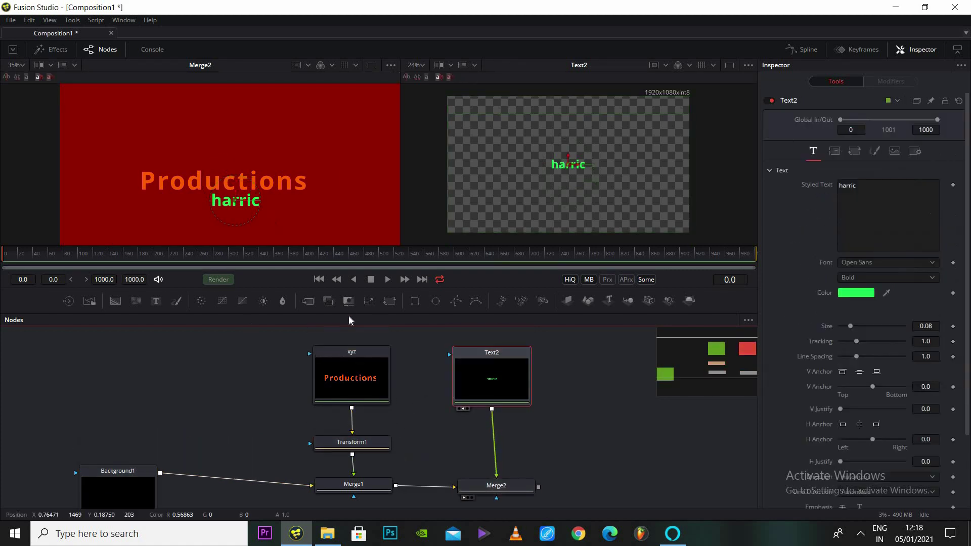
{"action": "left_click", "coordinate": [389, 302]}
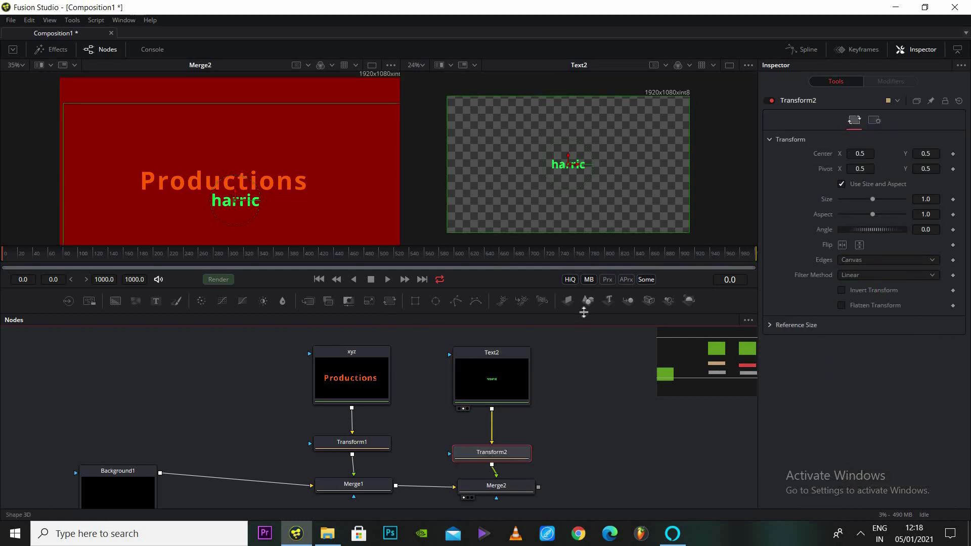
Step: Enlarge the node area and move the xyz and Text2 nodes up together
{"action": "left_click_drag", "start_coordinate": [583, 312], "coordinate": [580, 224]}
{"action": "left_click_drag", "start_coordinate": [586, 336], "coordinate": [600, 368]}
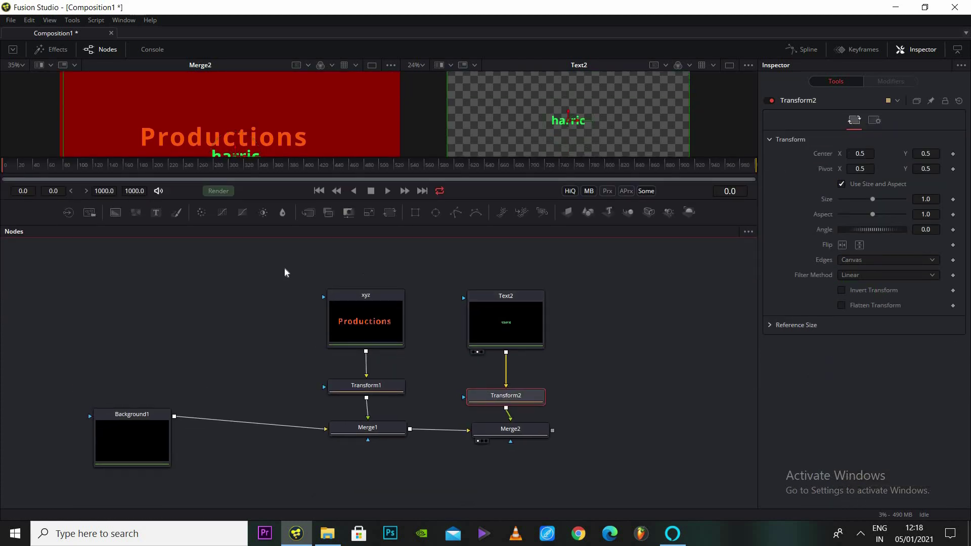
{"action": "left_click_drag", "start_coordinate": [284, 268], "coordinate": [559, 320]}
{"action": "left_click_drag", "start_coordinate": [516, 296], "coordinate": [518, 264]}
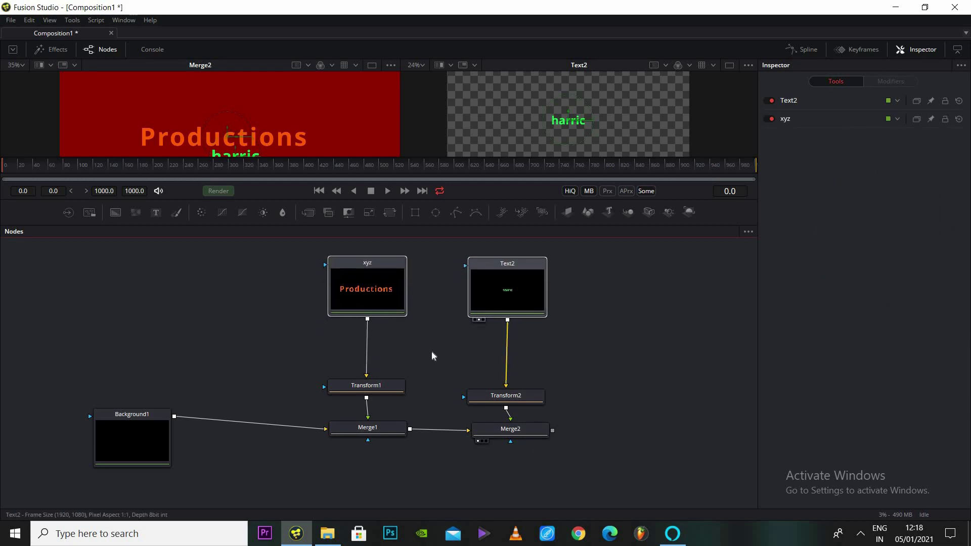
Step: Move the two Transform nodes up together, and raise Merge1 and Merge2 together beneath them
{"action": "left_click", "coordinate": [432, 355]}
{"action": "left_click_drag", "start_coordinate": [285, 356], "coordinate": [526, 398]}
{"action": "left_click_drag", "start_coordinate": [514, 393], "coordinate": [514, 365]}
{"action": "left_click_drag", "start_coordinate": [626, 419], "coordinate": [370, 434]}
{"action": "left_click_drag", "start_coordinate": [377, 430], "coordinate": [373, 413]}
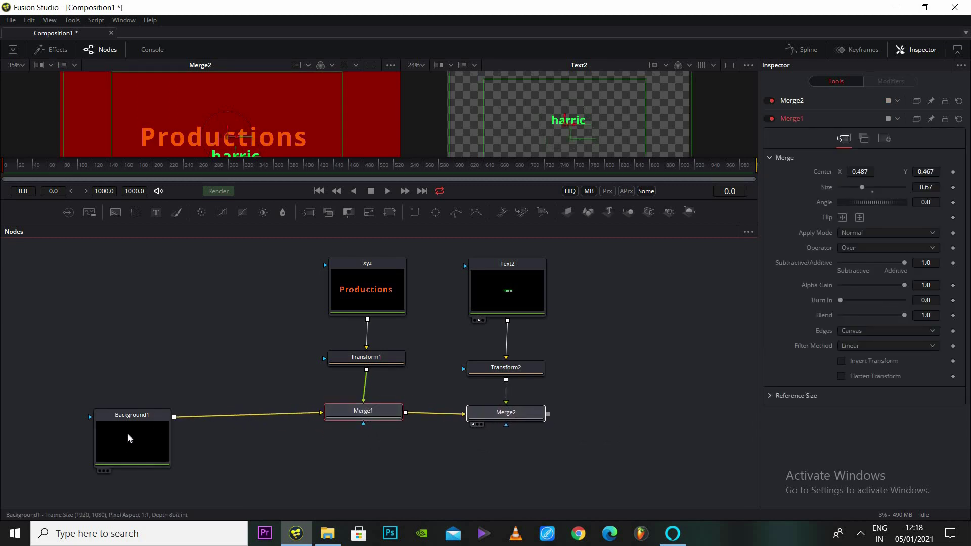
Step: Move Background1 farther from Merge1 and enlarge the viewer area
{"action": "left_click_drag", "start_coordinate": [127, 438], "coordinate": [83, 424]}
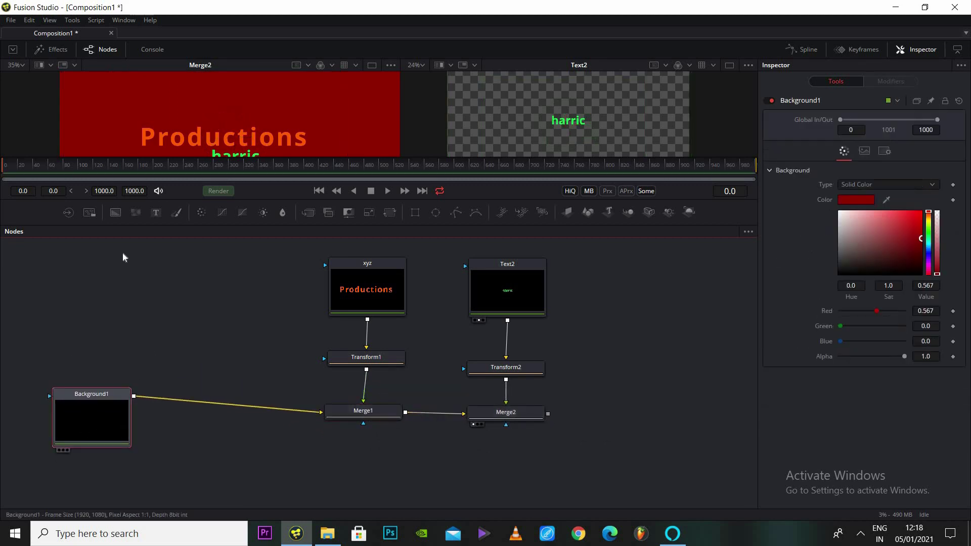
{"action": "scroll", "coordinate": [225, 276], "scroll_direction": "up", "scroll_amount": 3}
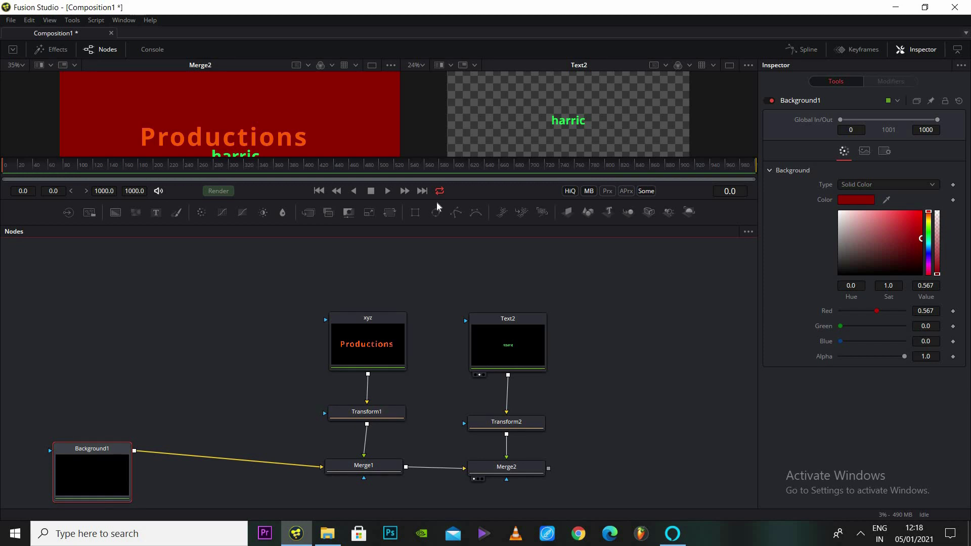
{"action": "left_click_drag", "start_coordinate": [442, 202], "coordinate": [441, 265]}
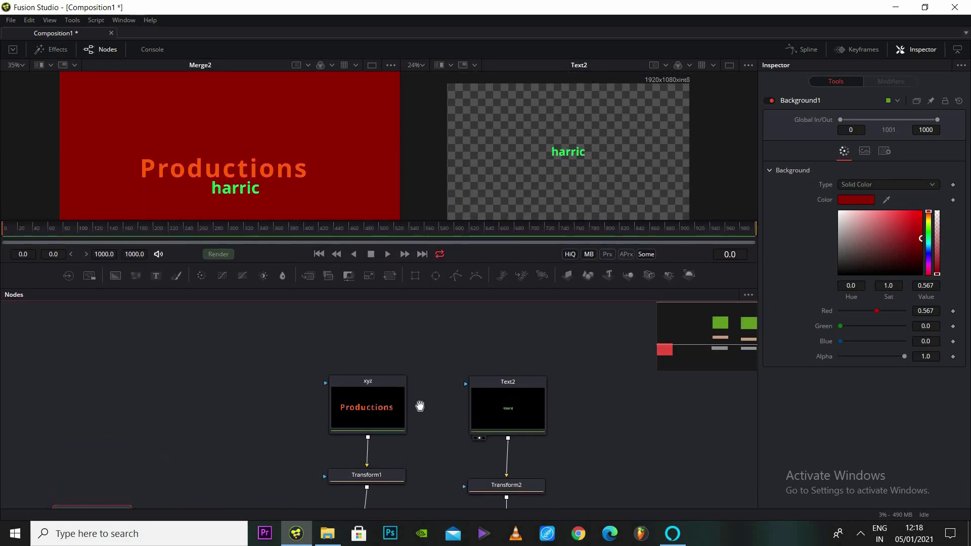
{"action": "scroll", "coordinate": [420, 406], "scroll_direction": "down", "scroll_amount": 2}
Step: Try a Size of 1.57 on Transform1 to enlarge the Productions text, and restore the Size to 1.0
{"action": "left_click", "coordinate": [376, 431]}
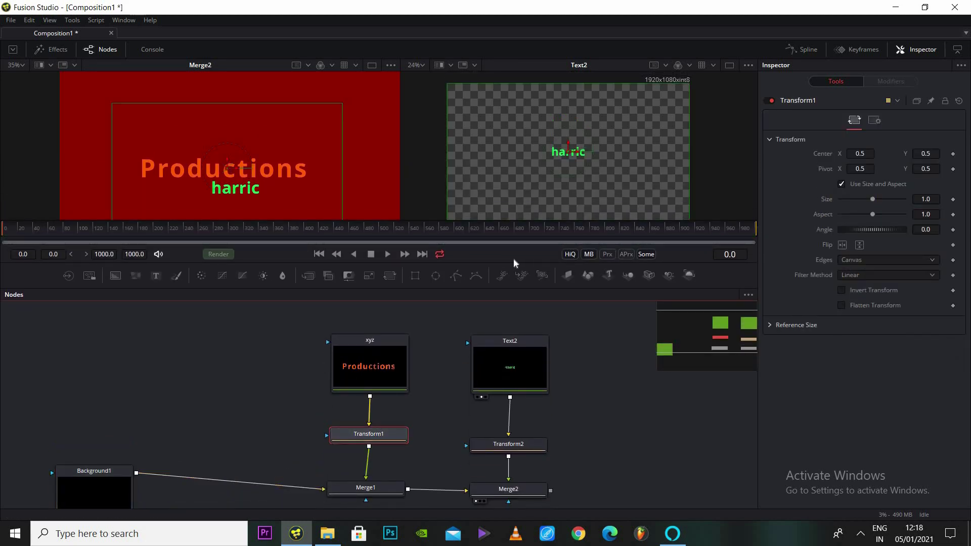
{"action": "left_click_drag", "start_coordinate": [520, 285], "coordinate": [520, 304]}
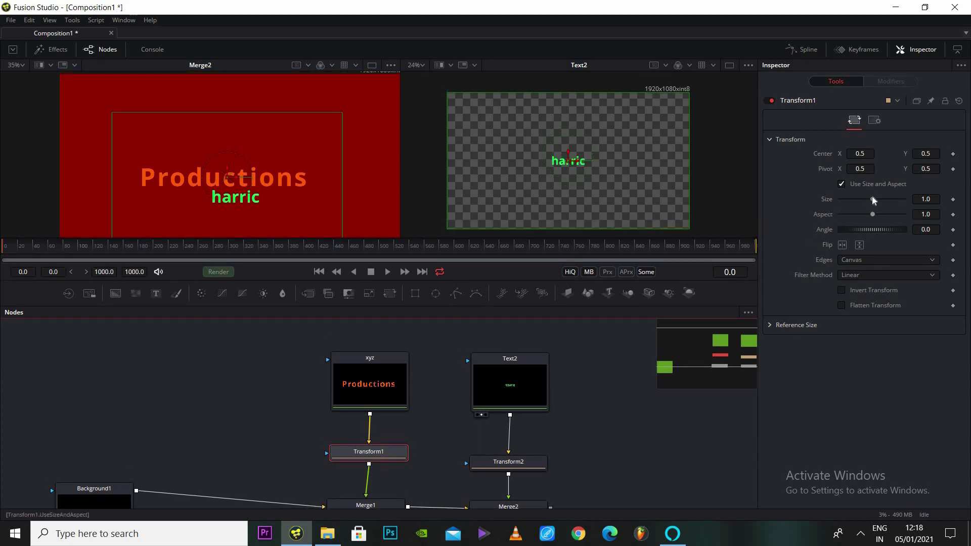
{"action": "left_click_drag", "start_coordinate": [873, 201], "coordinate": [874, 204]}
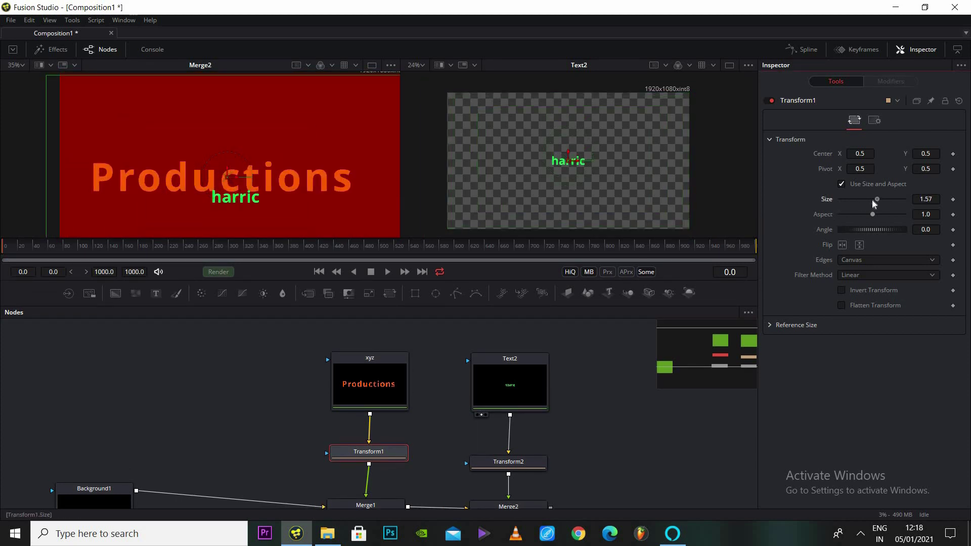
{"action": "left_click", "coordinate": [872, 202]}
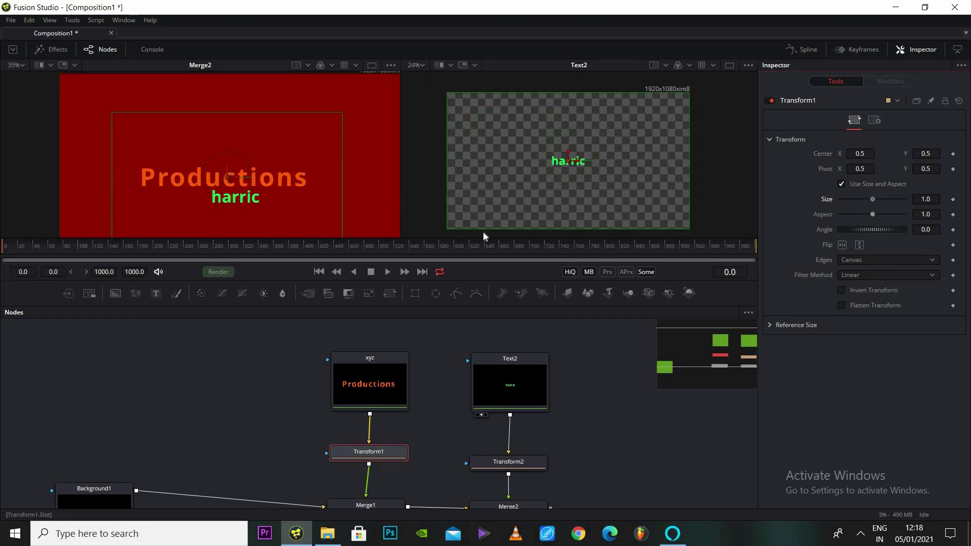
Step: Set Transform2's Size to 0.89 to shrink the harric text slightly
{"action": "left_click", "coordinate": [514, 469]}
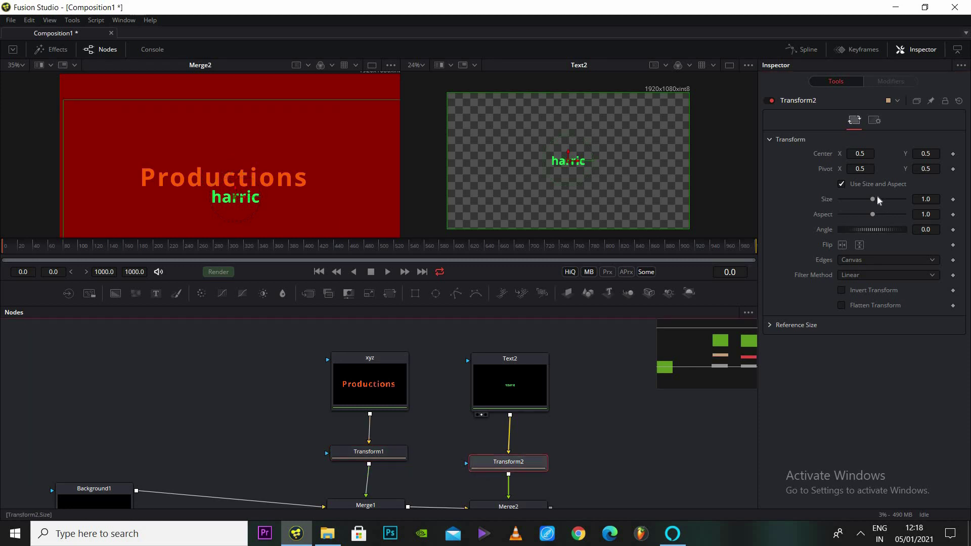
{"action": "left_click_drag", "start_coordinate": [879, 200], "coordinate": [868, 201]}
Step: Enlarge the node area and move Background1 closer to Merge1, level with it
{"action": "left_click_drag", "start_coordinate": [607, 373], "coordinate": [608, 333]}
{"action": "scroll", "coordinate": [505, 340], "scroll_direction": "up", "scroll_amount": 1}
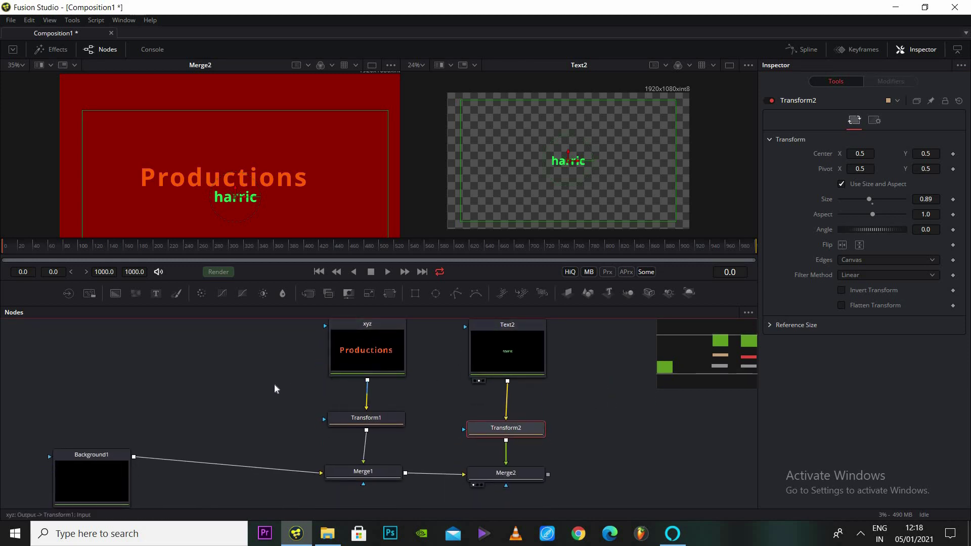
{"action": "left_click_drag", "start_coordinate": [112, 460], "coordinate": [163, 457]}
{"action": "scroll", "coordinate": [228, 465], "scroll_direction": "up", "scroll_amount": 1}
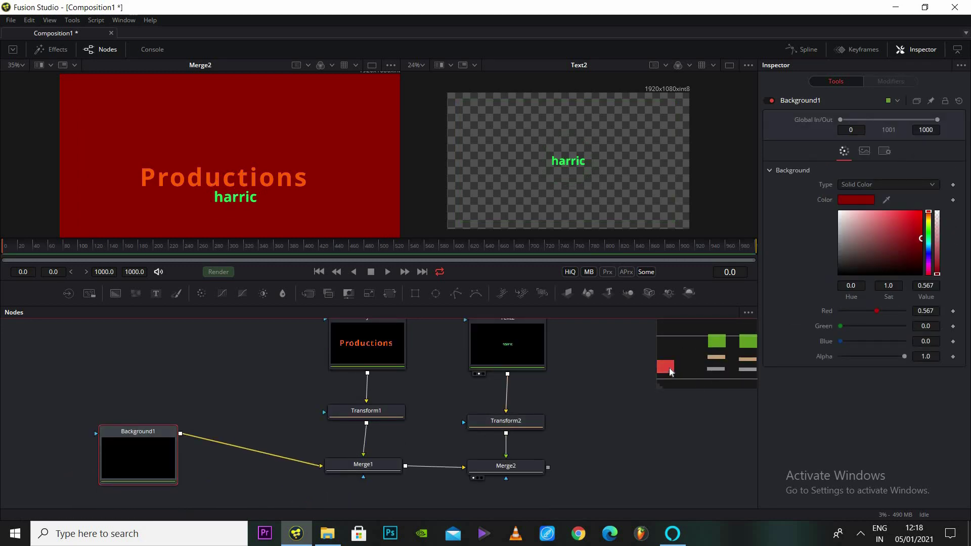
{"action": "left_click_drag", "start_coordinate": [670, 372], "coordinate": [718, 357]}
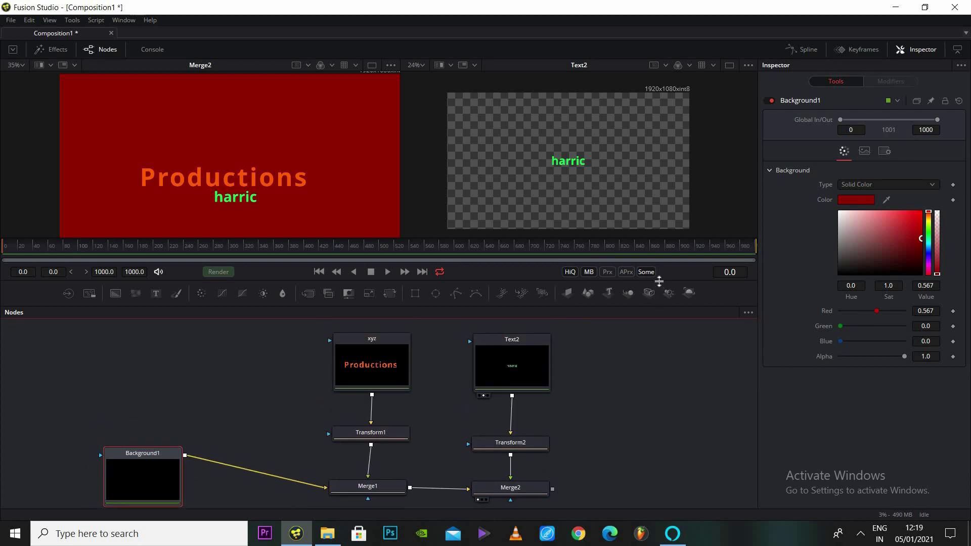
{"action": "left_click_drag", "start_coordinate": [658, 233], "coordinate": [659, 185]}
{"action": "left_click_drag", "start_coordinate": [161, 415], "coordinate": [151, 443]}
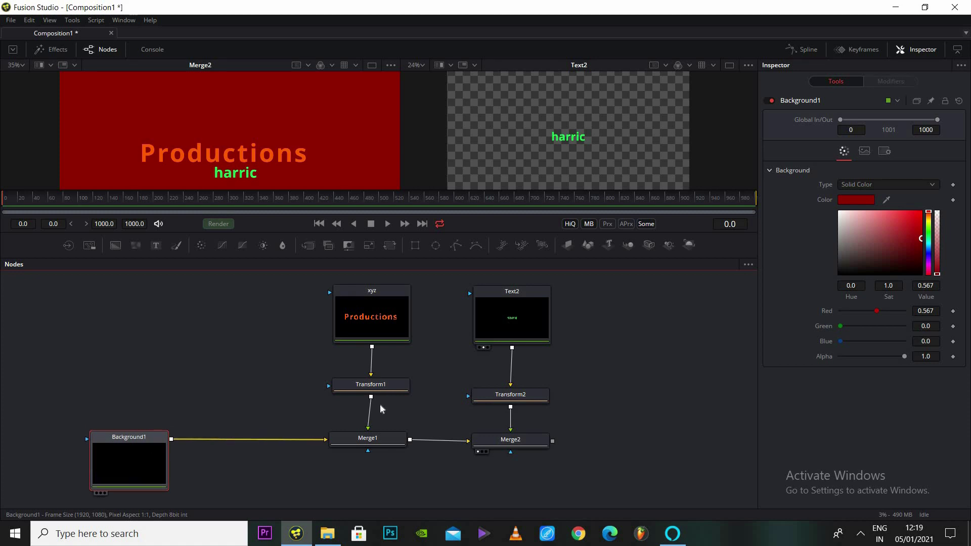
Step: Nudge the Transform1, Merge1 and Transform2 nodes into line and set Merge2 level with Merge1
{"action": "left_click_drag", "start_coordinate": [388, 399], "coordinate": [378, 399]}
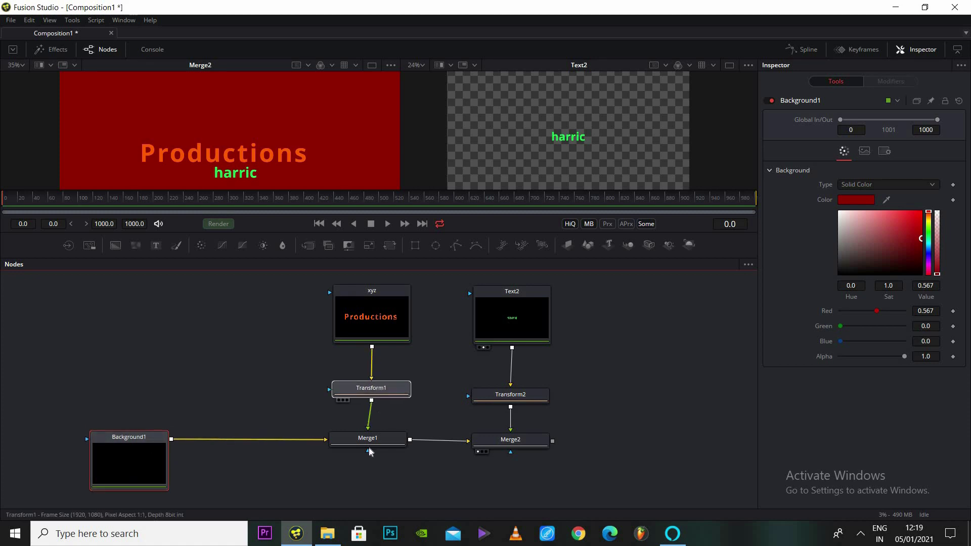
{"action": "left_click_drag", "start_coordinate": [379, 446], "coordinate": [379, 451]}
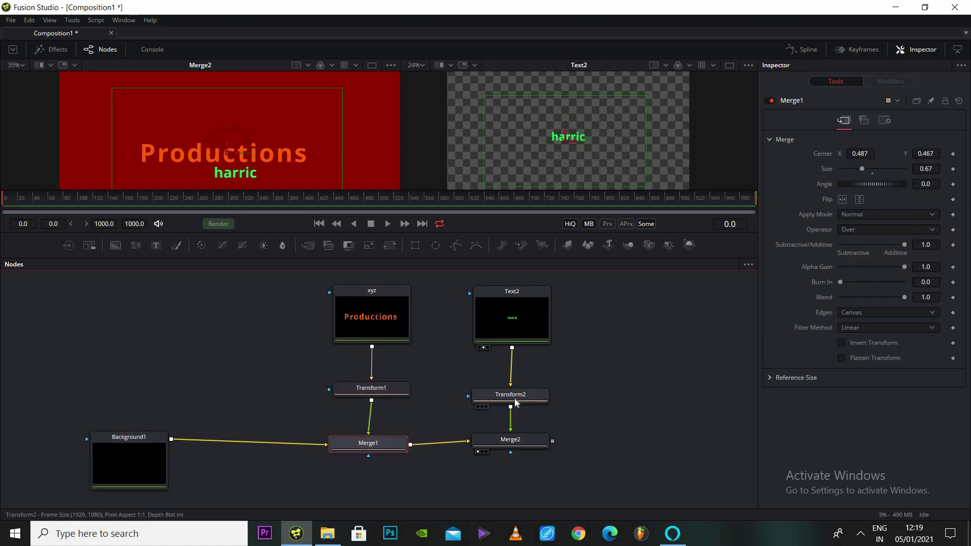
{"action": "left_click_drag", "start_coordinate": [512, 402], "coordinate": [515, 402]}
{"action": "left_click_drag", "start_coordinate": [515, 448], "coordinate": [521, 452]}
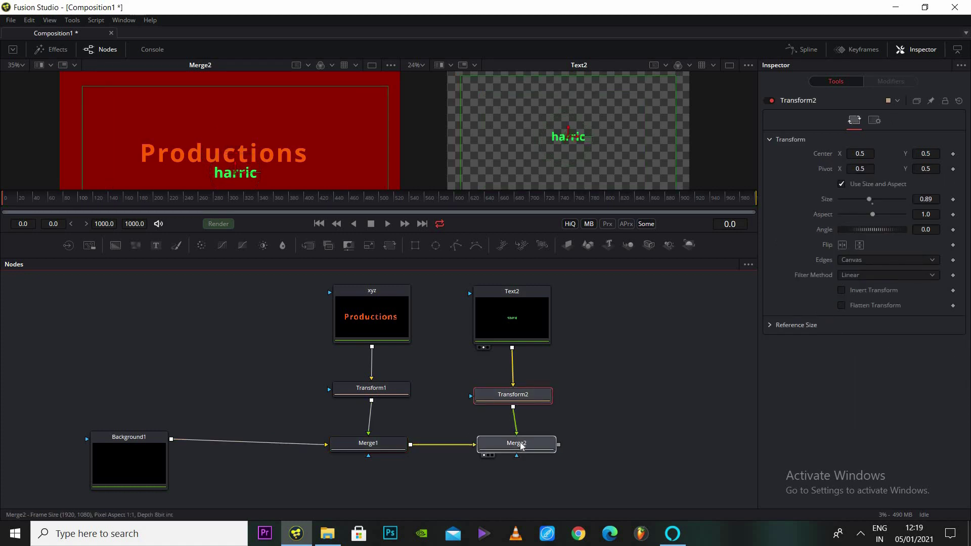
{"action": "left_click", "coordinate": [521, 451]}
Step: Move the xyz and Text2 branches together with their Transform and Merge nodes toward Background1, and shift Background1 slightly away from Merge1
{"action": "left_click_drag", "start_coordinate": [257, 279], "coordinate": [452, 326]}
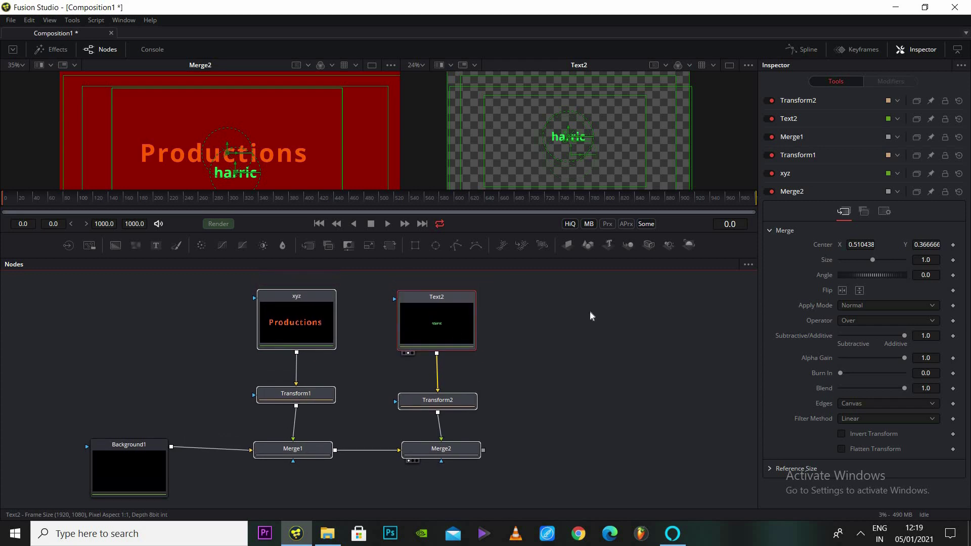
{"action": "left_click", "coordinate": [609, 314]}
{"action": "left_click_drag", "start_coordinate": [547, 279], "coordinate": [423, 354]}
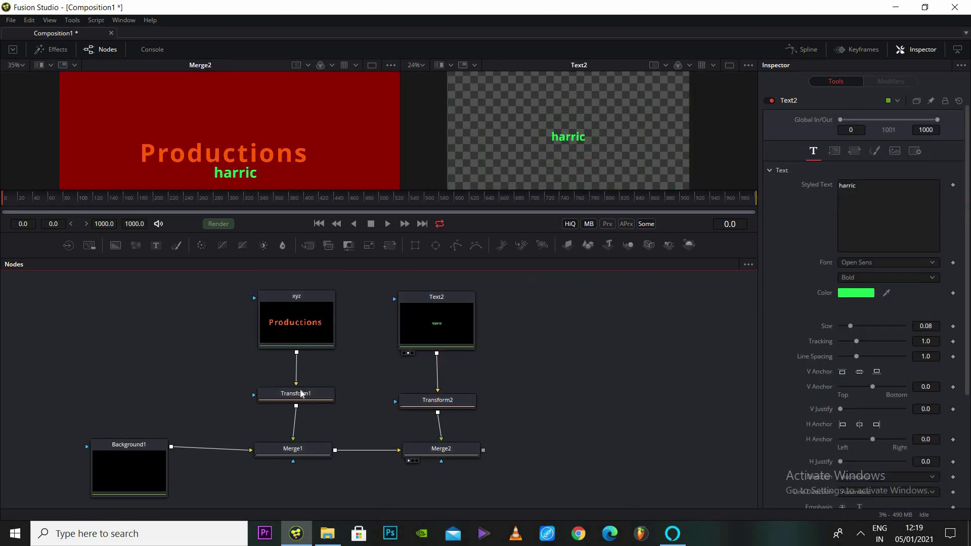
{"action": "left_click_drag", "start_coordinate": [356, 430], "coordinate": [399, 430]}
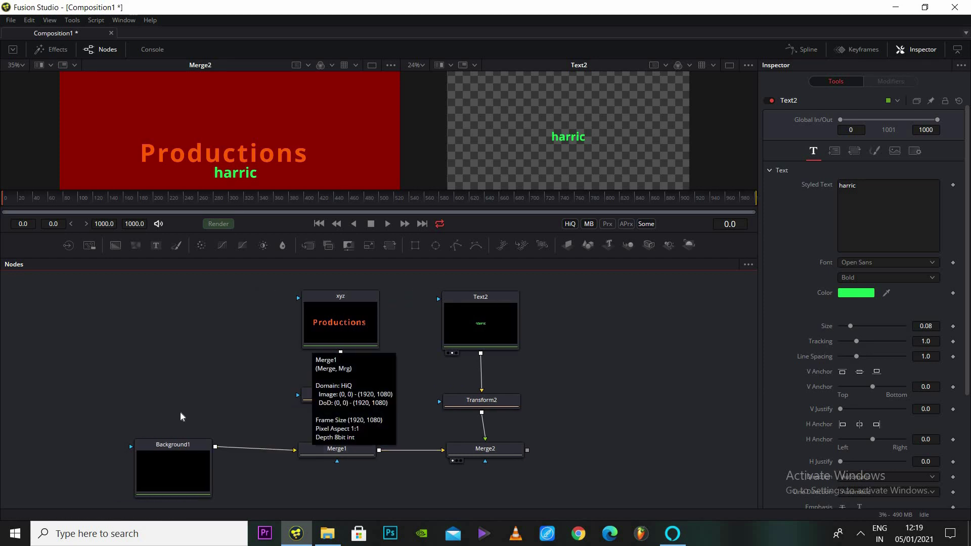
{"action": "left_click_drag", "start_coordinate": [178, 448], "coordinate": [145, 448]}
{"action": "scroll", "coordinate": [294, 451], "scroll_direction": "down", "scroll_amount": 1}
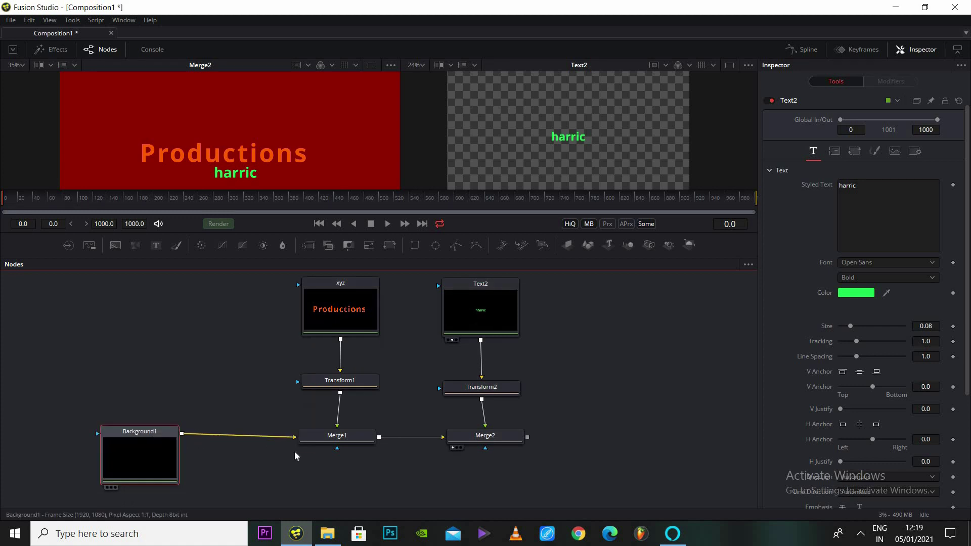
Step: Review the settings of the Merge1, Transform1, xyz and Text2 nodes one after another
{"action": "left_click", "coordinate": [370, 444]}
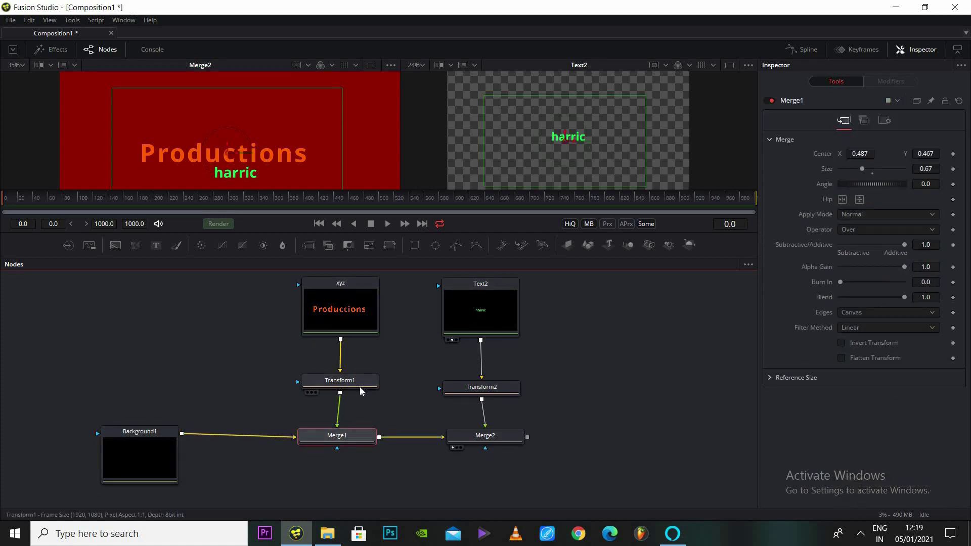
{"action": "left_click", "coordinate": [360, 387]}
{"action": "scroll", "coordinate": [356, 315], "scroll_direction": "up", "scroll_amount": 1}
{"action": "left_click", "coordinate": [356, 315]}
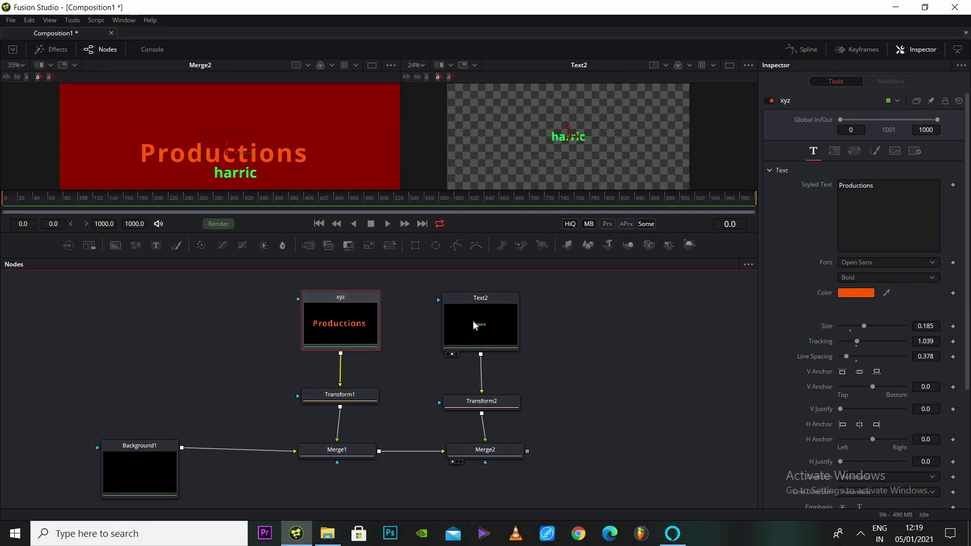
{"action": "left_click_drag", "start_coordinate": [475, 324], "coordinate": [474, 331]}
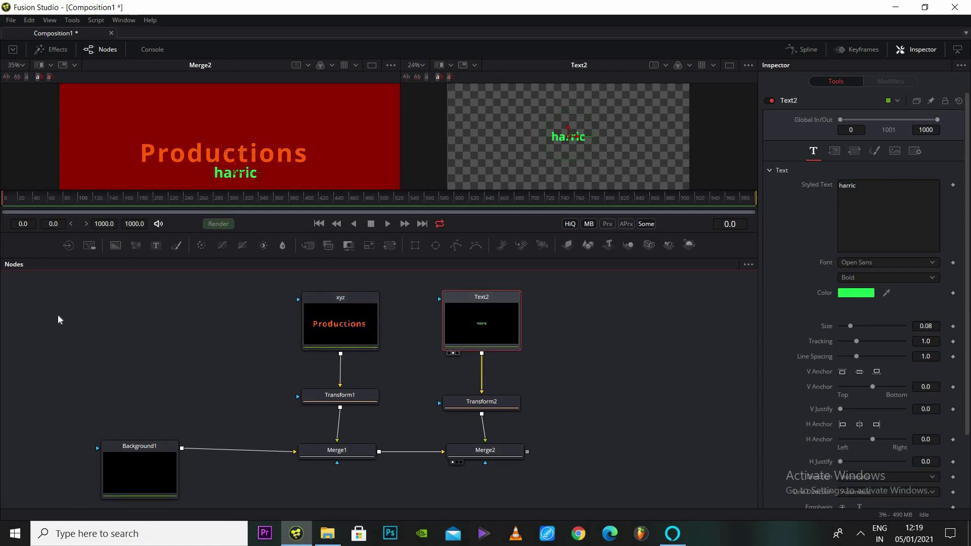
Step: Delete all nodes from the composition
{"action": "left_click_drag", "start_coordinate": [37, 310], "coordinate": [689, 490]}
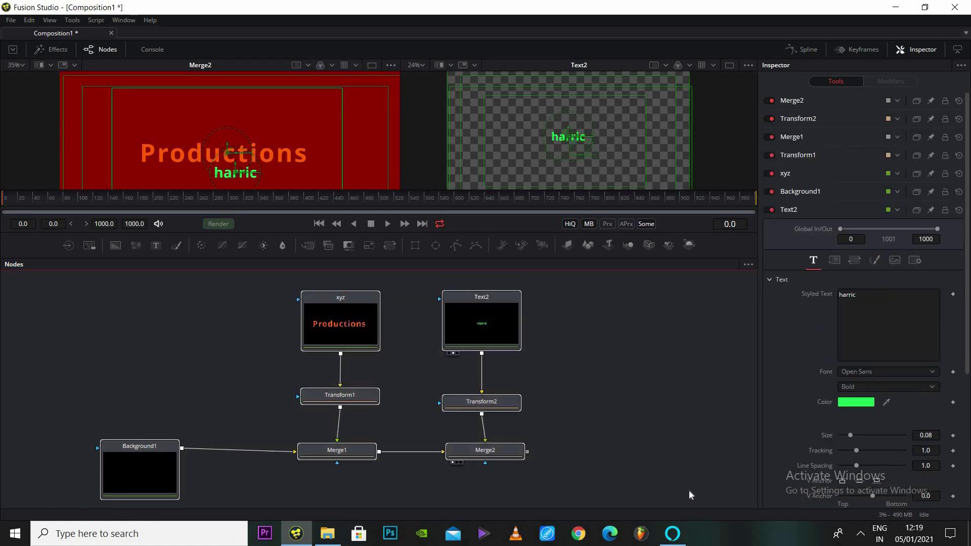
{"action": "key", "text": "Delete"}
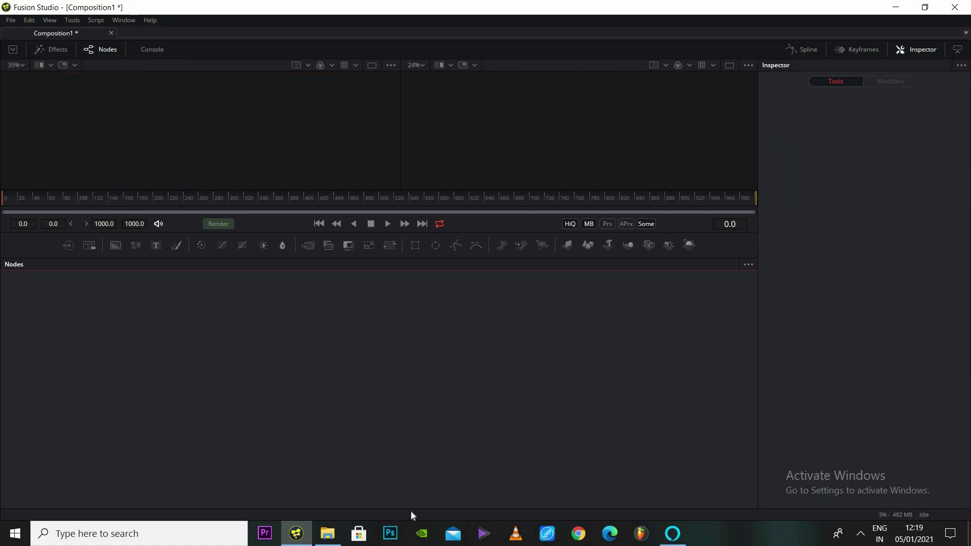
Step: Switch to File Explorer and import the video production ID_5052892 from the Downloads folder into the Fusion node area
{"action": "left_click", "coordinate": [337, 531]}
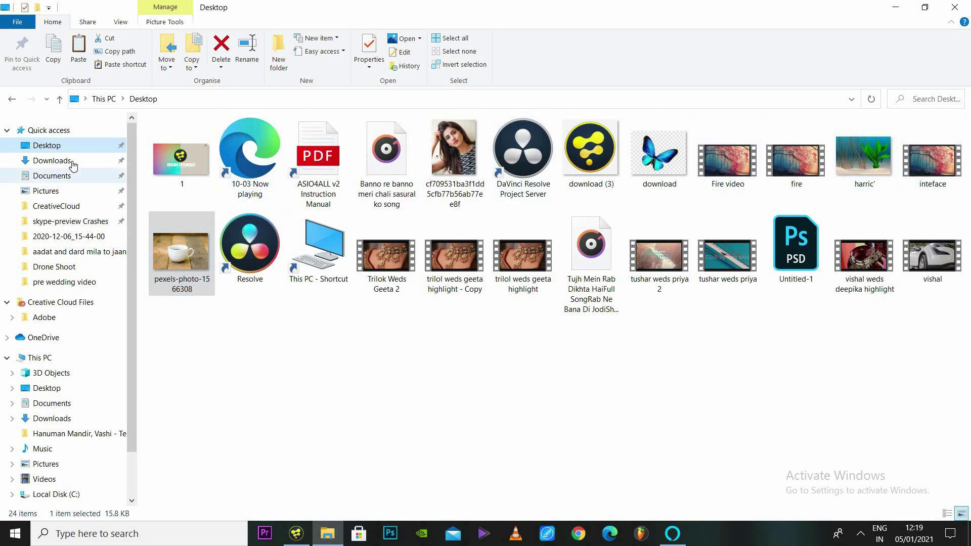
{"action": "left_click", "coordinate": [51, 161]}
{"action": "scroll", "coordinate": [572, 340], "scroll_direction": "down", "scroll_amount": 5}
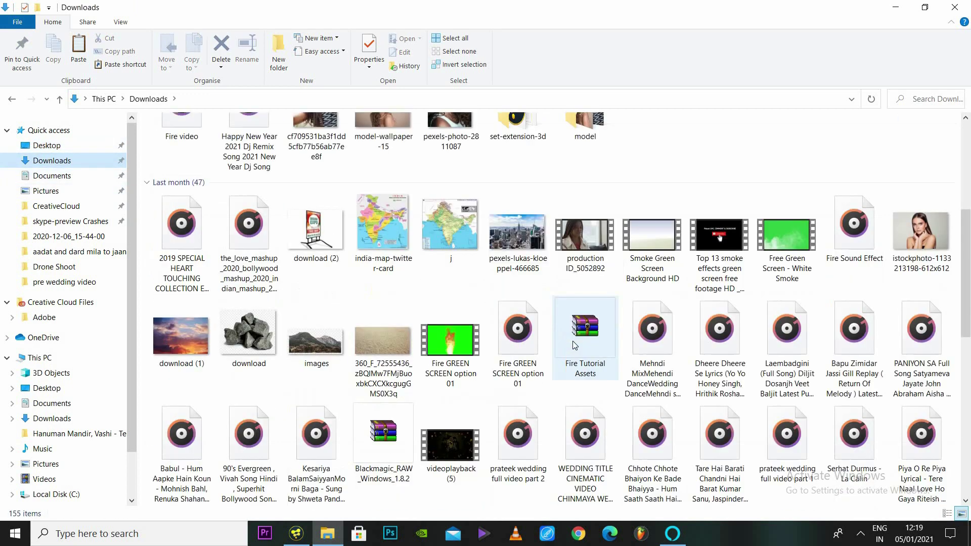
{"action": "left_click_drag", "start_coordinate": [585, 235], "coordinate": [234, 401]}
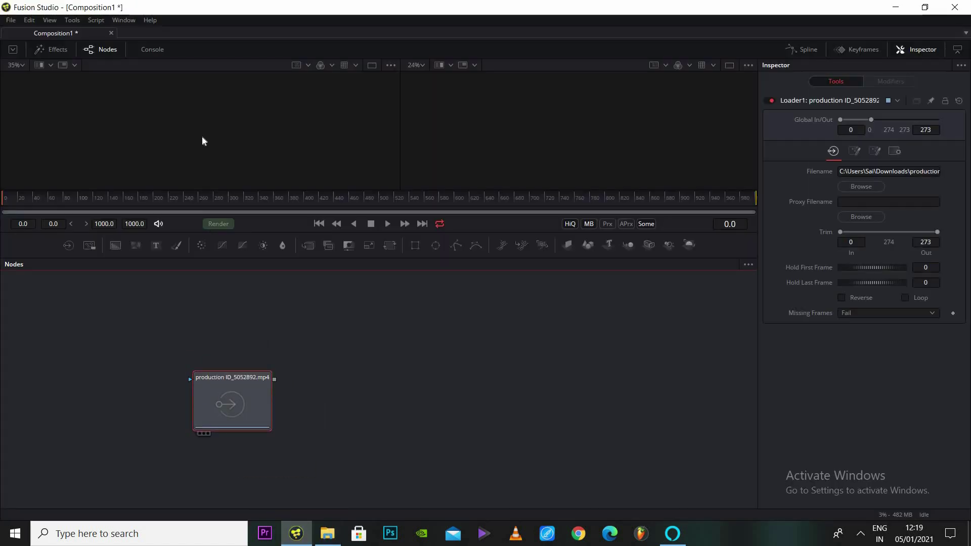
Step: Show the production ID_5052892.mp4 clip in the first viewer, fitted to it, and enlarge the viewer area
{"action": "key", "text": "1"}
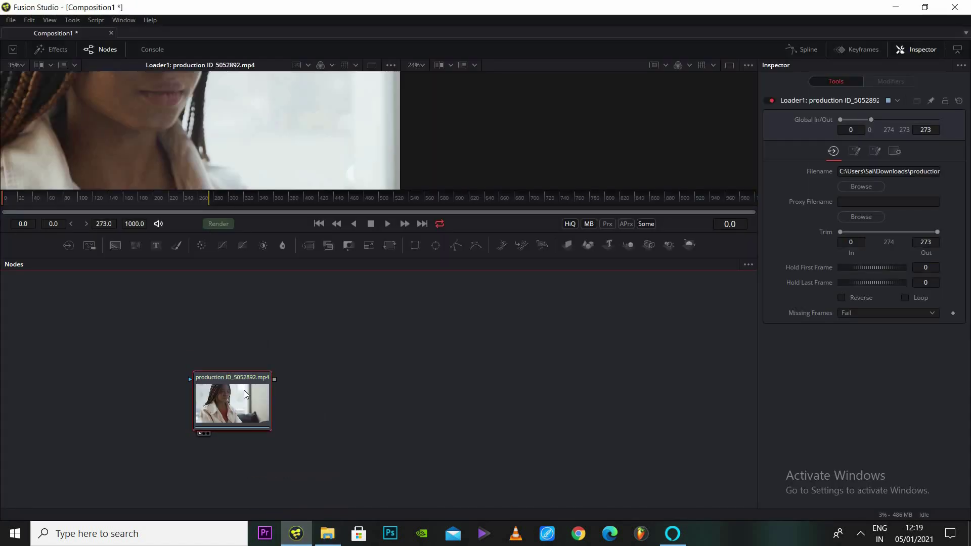
{"action": "left_click", "coordinate": [18, 65]}
{"action": "left_click", "coordinate": [23, 76]}
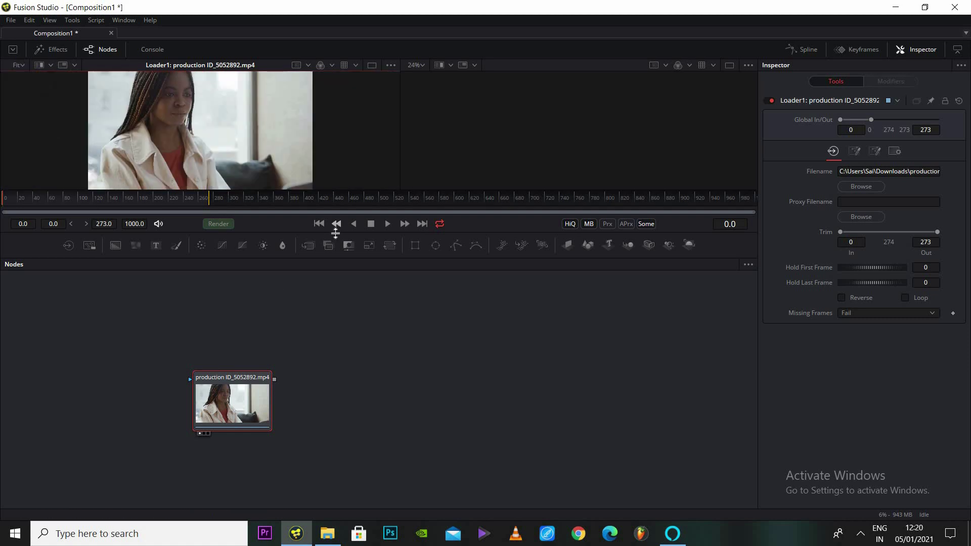
{"action": "left_click_drag", "start_coordinate": [335, 233], "coordinate": [342, 293]}
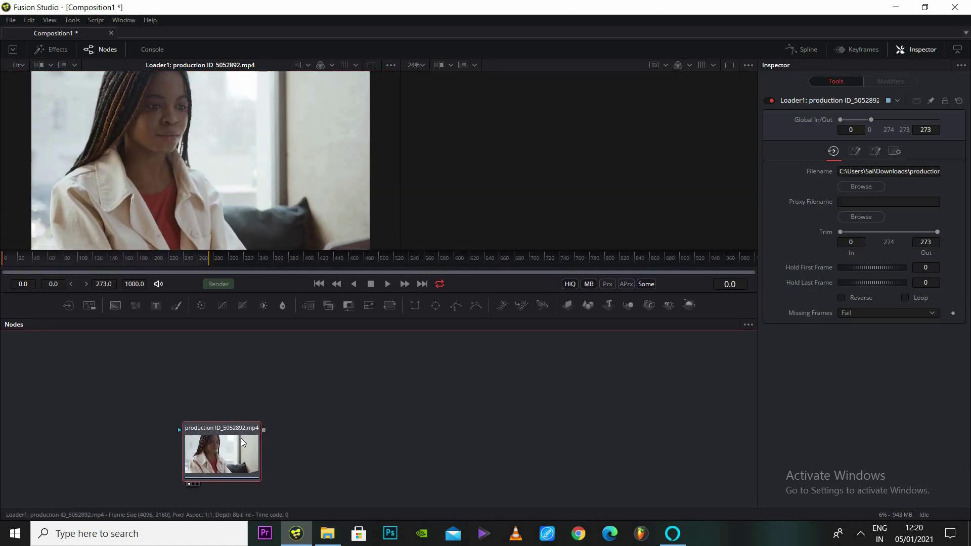
{"action": "left_click_drag", "start_coordinate": [242, 442], "coordinate": [230, 438]}
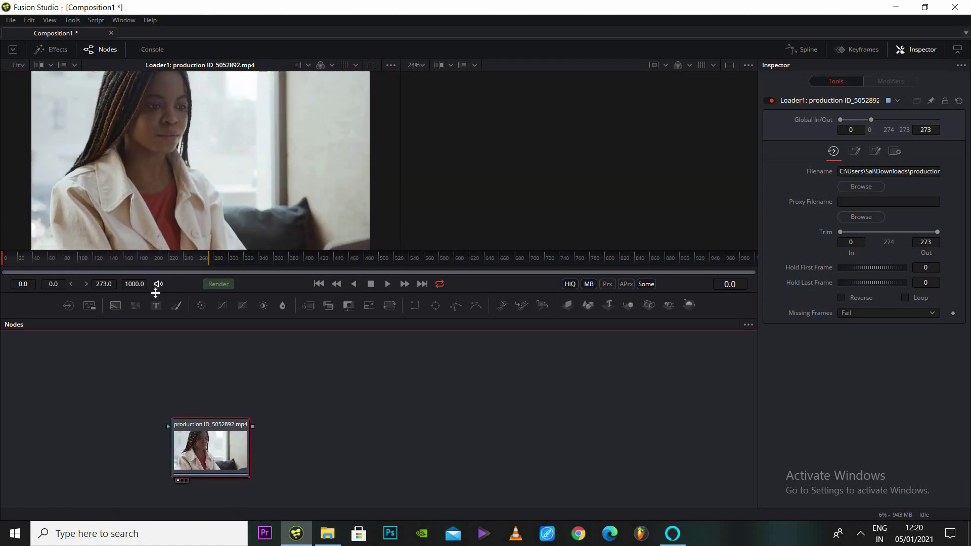
Step: Add a Text node apart from the video clip's node and show it in the second viewer
{"action": "left_click_drag", "start_coordinate": [156, 306], "coordinate": [512, 382]}
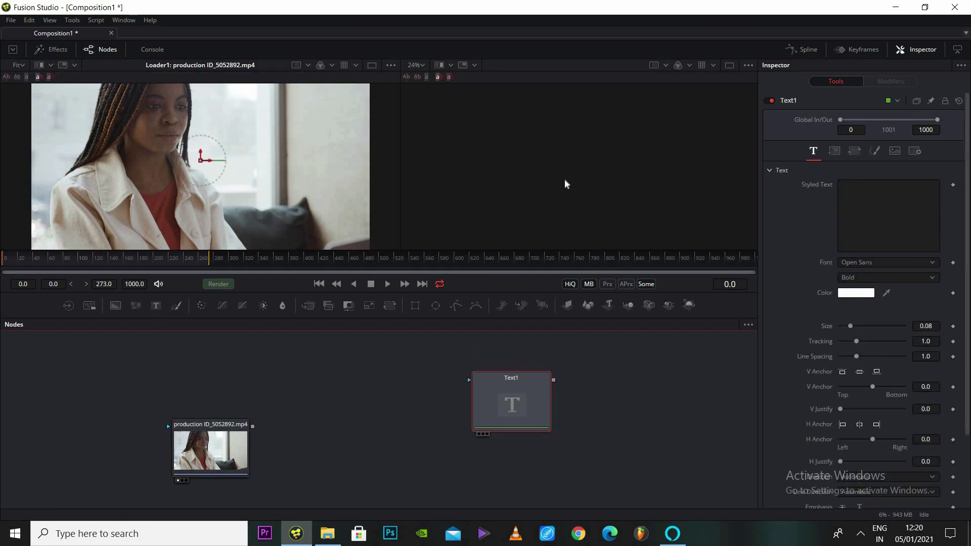
{"action": "key", "text": "2"}
Step: Set the new Text node's styled text to "productions" and its Size to 0.1693
{"action": "left_click", "coordinate": [872, 187]}
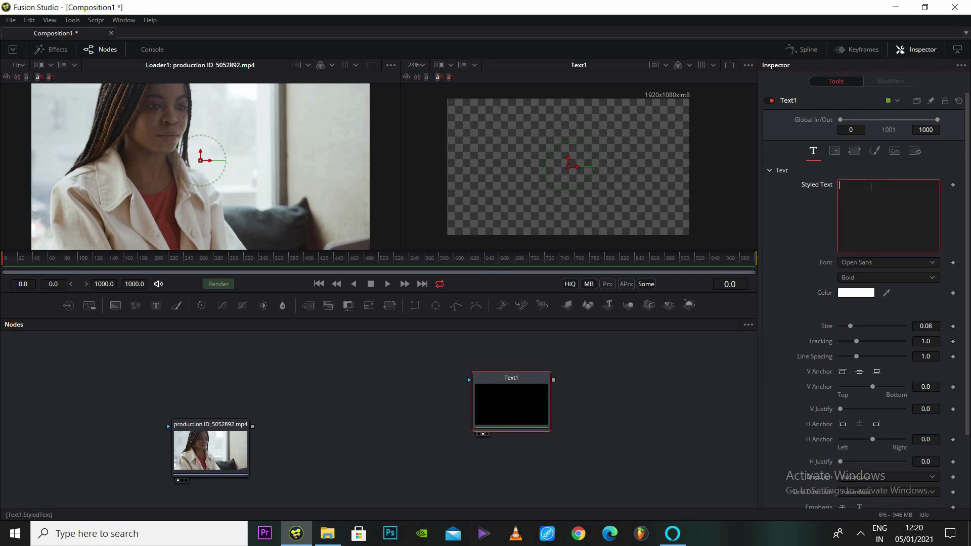
{"action": "type", "text": "productions"}
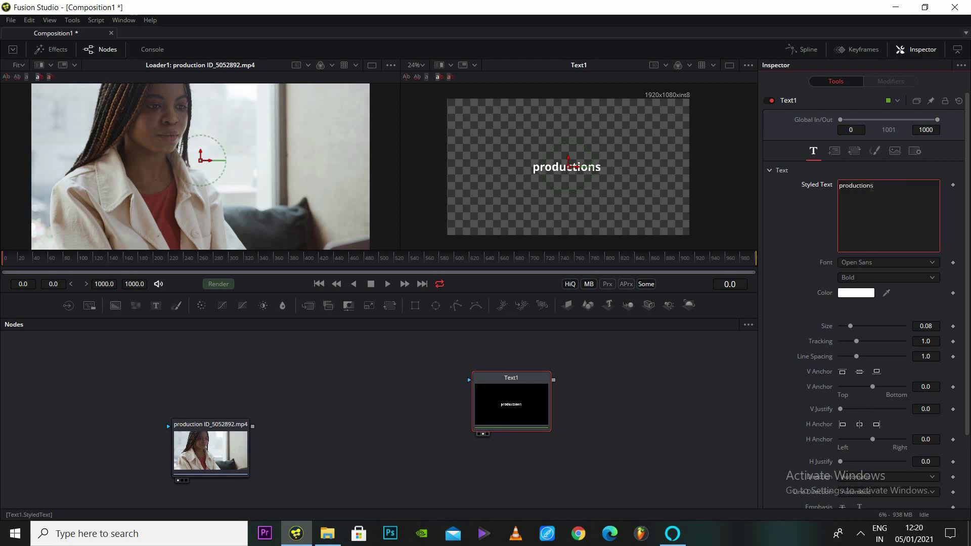
{"action": "left_click_drag", "start_coordinate": [854, 326], "coordinate": [867, 327]}
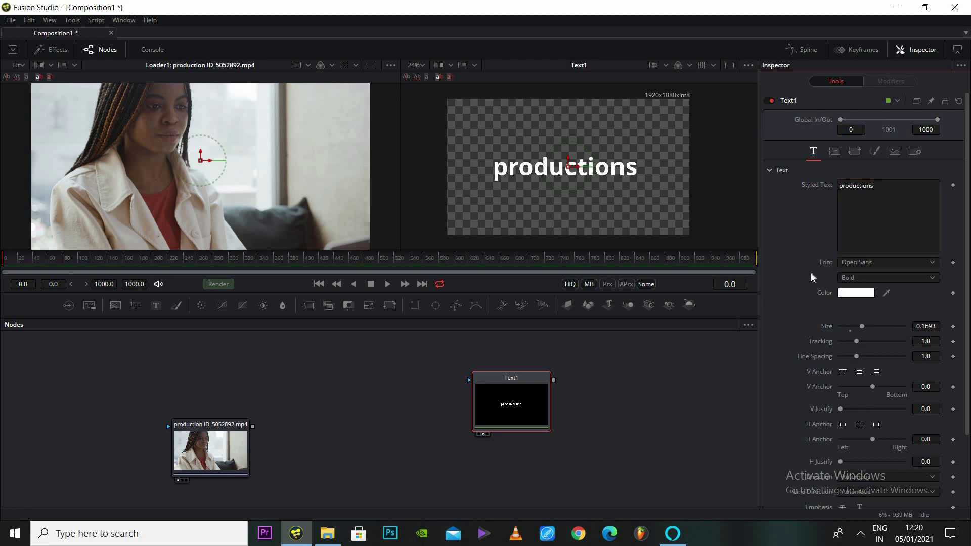
Step: Set the color of the "productions" text to black
{"action": "left_click", "coordinate": [856, 292]}
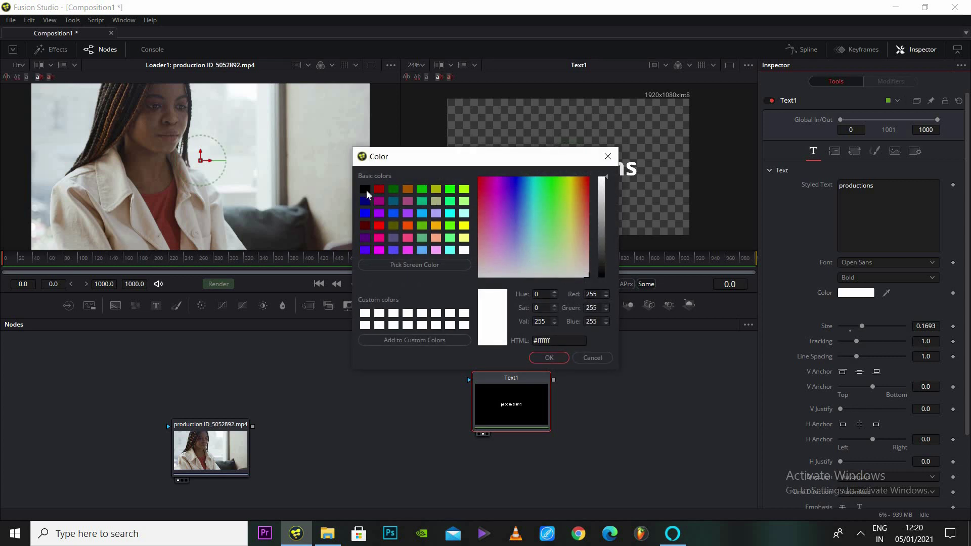
{"action": "left_click", "coordinate": [365, 189]}
{"action": "left_click", "coordinate": [549, 357]}
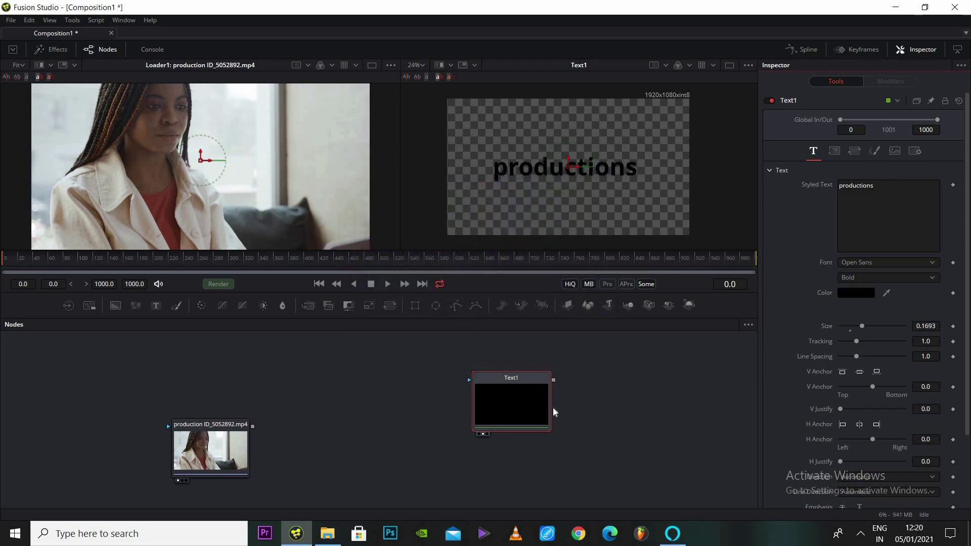
Step: Reposition the Text node closer to the video clip's node, keeping the clip lower with free space between them
{"action": "left_click_drag", "start_coordinate": [518, 384], "coordinate": [461, 366]}
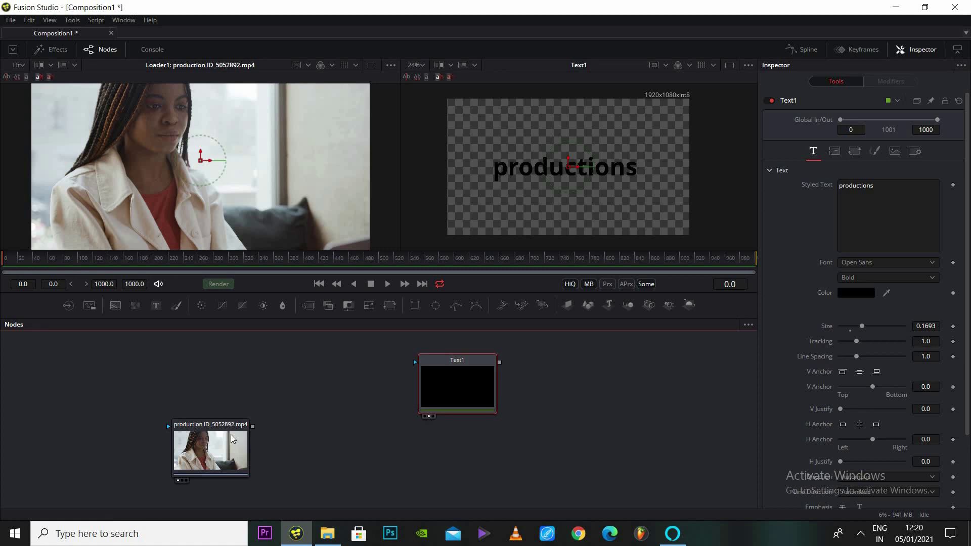
{"action": "left_click_drag", "start_coordinate": [216, 435], "coordinate": [200, 426]}
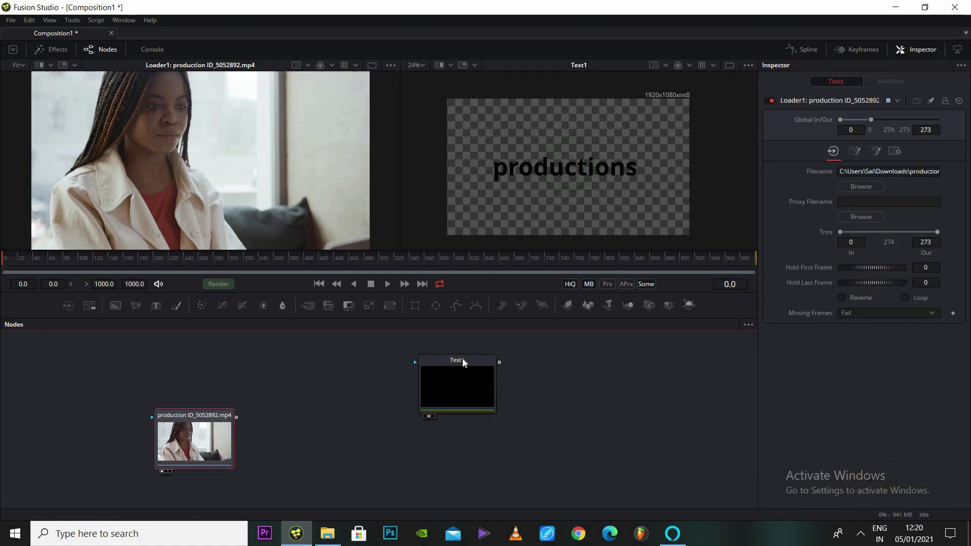
{"action": "left_click_drag", "start_coordinate": [460, 358], "coordinate": [455, 355]}
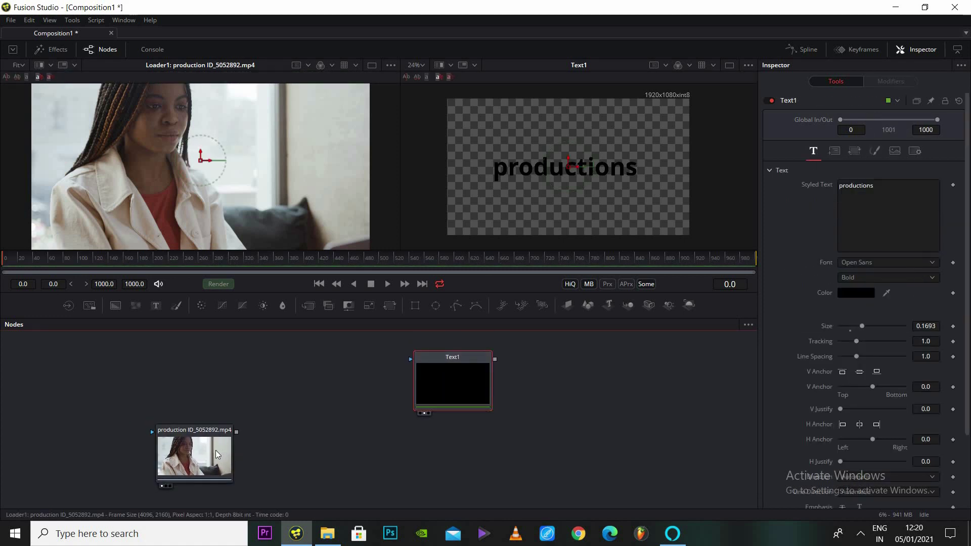
{"action": "left_click_drag", "start_coordinate": [220, 435], "coordinate": [226, 445]}
{"action": "left_click", "coordinate": [488, 359]}
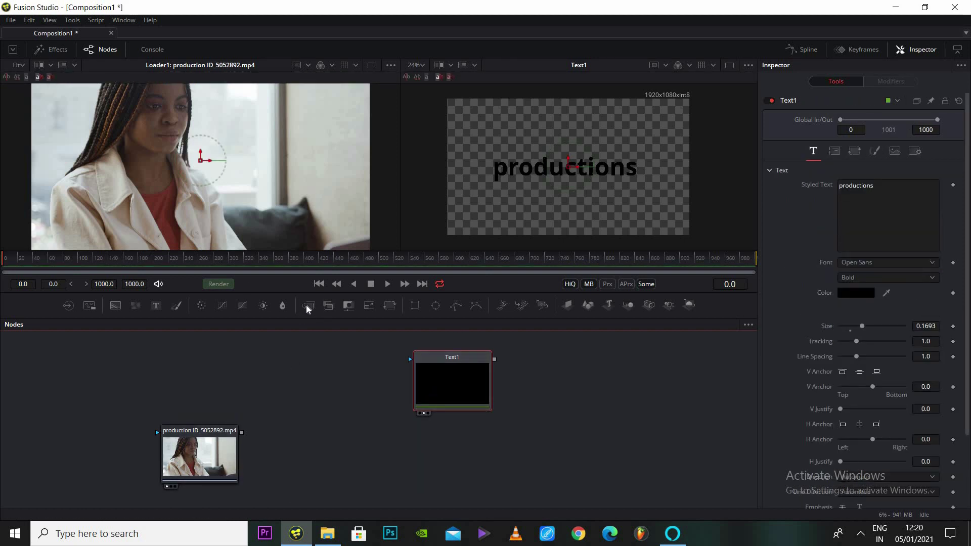
Step: Try an unconnected Merge node in the first viewer, show the clip there again, and delete the Merge
{"action": "left_click_drag", "start_coordinate": [306, 307], "coordinate": [330, 476]}
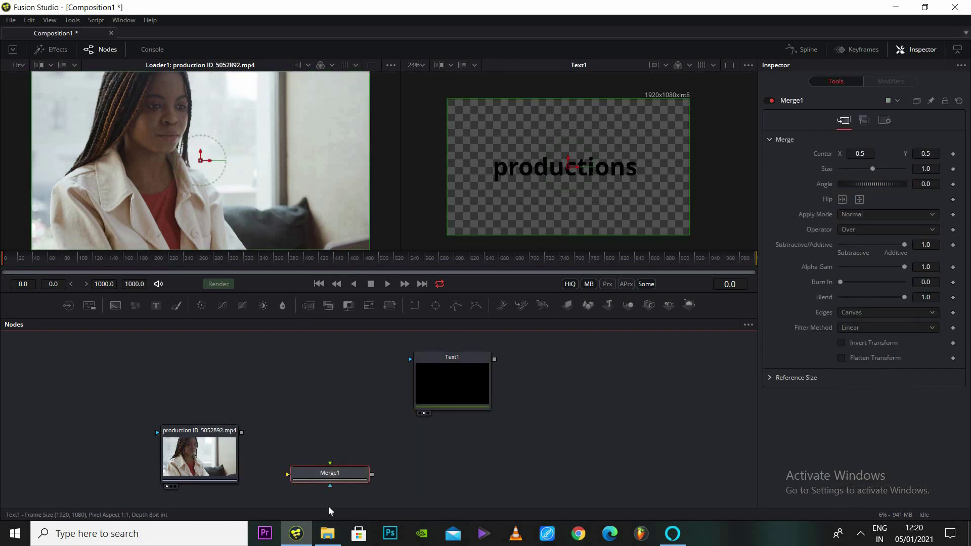
{"action": "key", "text": "1"}
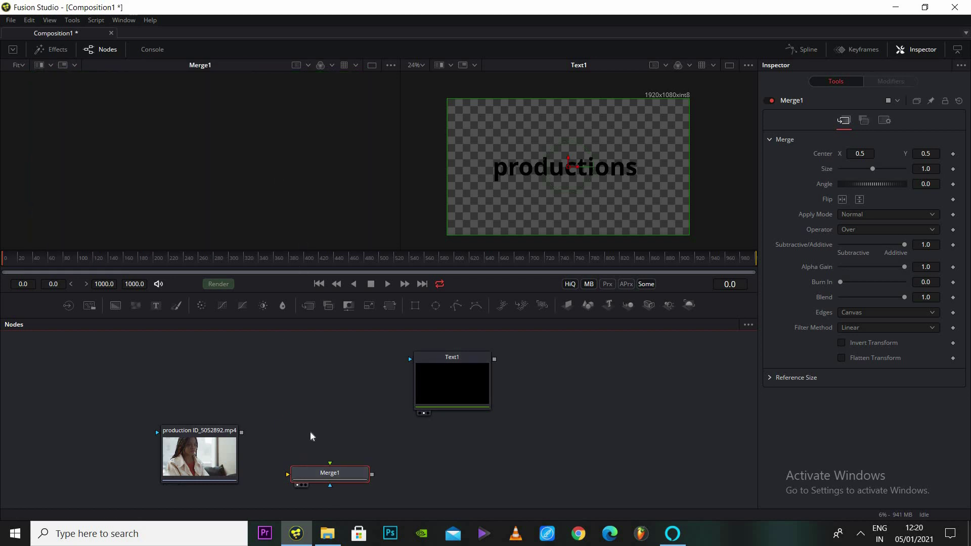
{"action": "left_click_drag", "start_coordinate": [215, 450], "coordinate": [256, 202]}
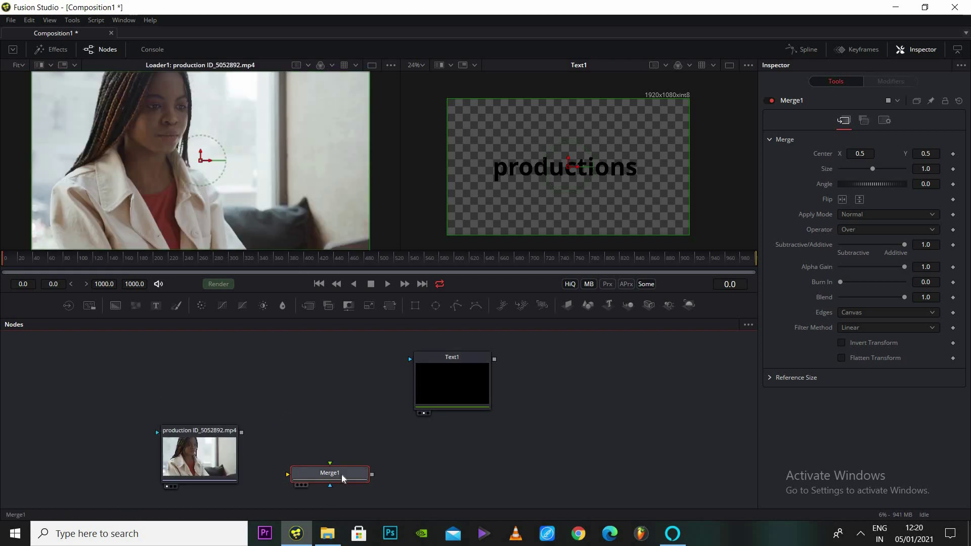
{"action": "key", "text": "Delete"}
Step: Merge the Text node over the video clip as foreground and show the resulting Merge node in the first viewer
{"action": "left_click_drag", "start_coordinate": [447, 366], "coordinate": [526, 416]}
{"action": "left_click_drag", "start_coordinate": [526, 415], "coordinate": [529, 347]}
{"action": "left_click_drag", "start_coordinate": [412, 354], "coordinate": [246, 441]}
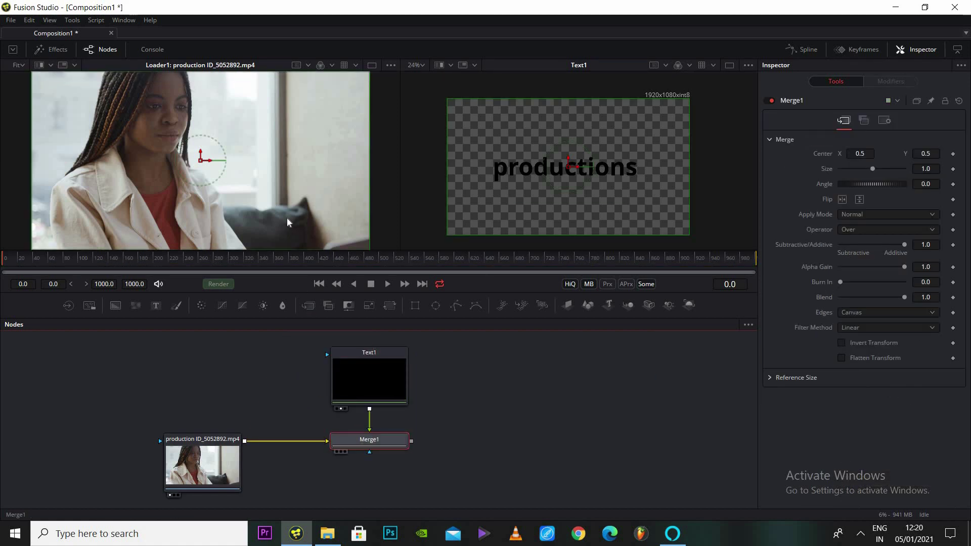
{"action": "key", "text": "1"}
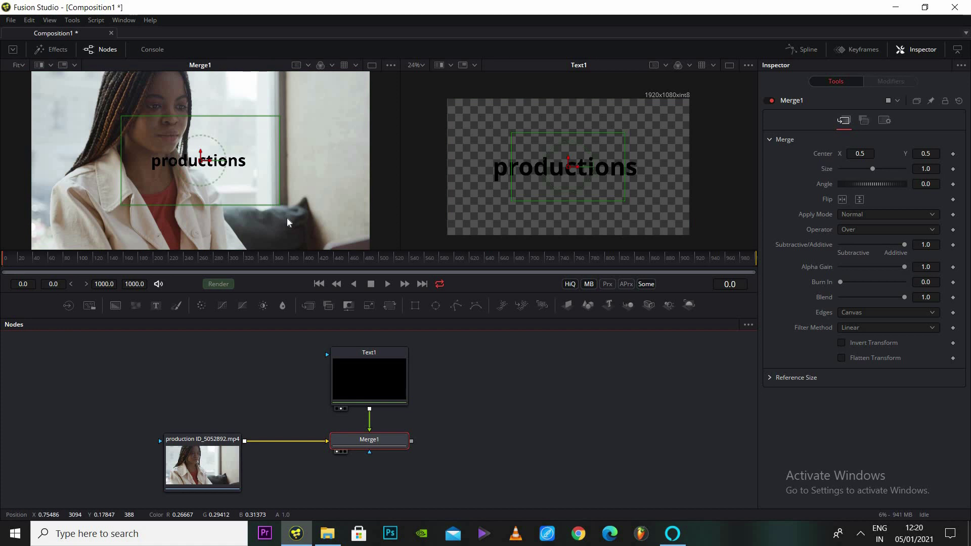
Step: Set the Text node's Size to 0.2205 and nudge the Merge node slightly
{"action": "left_click", "coordinate": [345, 356]}
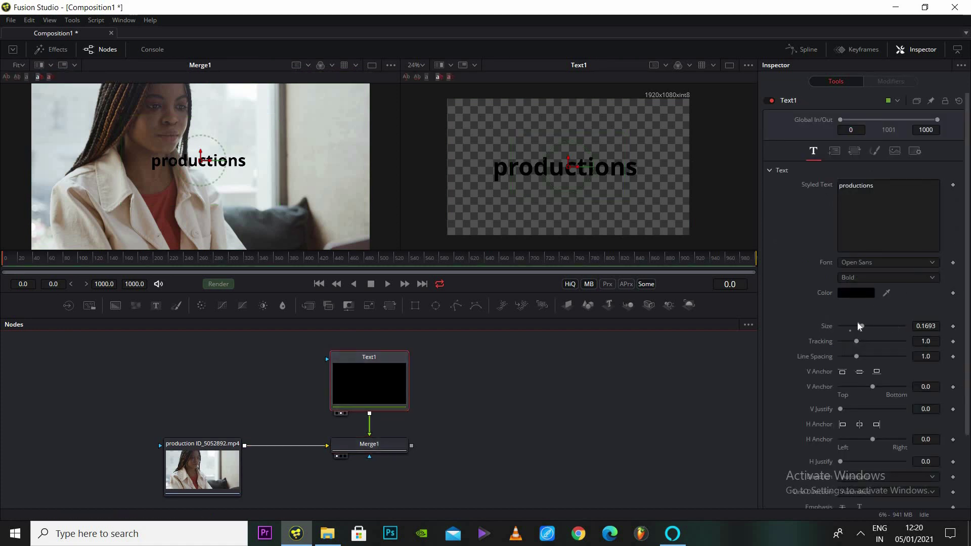
{"action": "left_click_drag", "start_coordinate": [859, 326], "coordinate": [872, 331]}
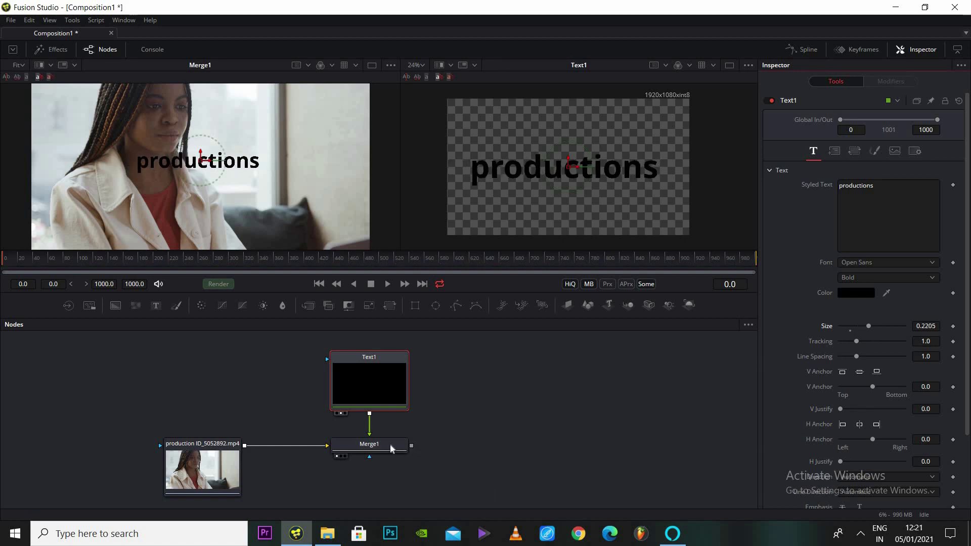
{"action": "left_click_drag", "start_coordinate": [390, 448], "coordinate": [397, 460]}
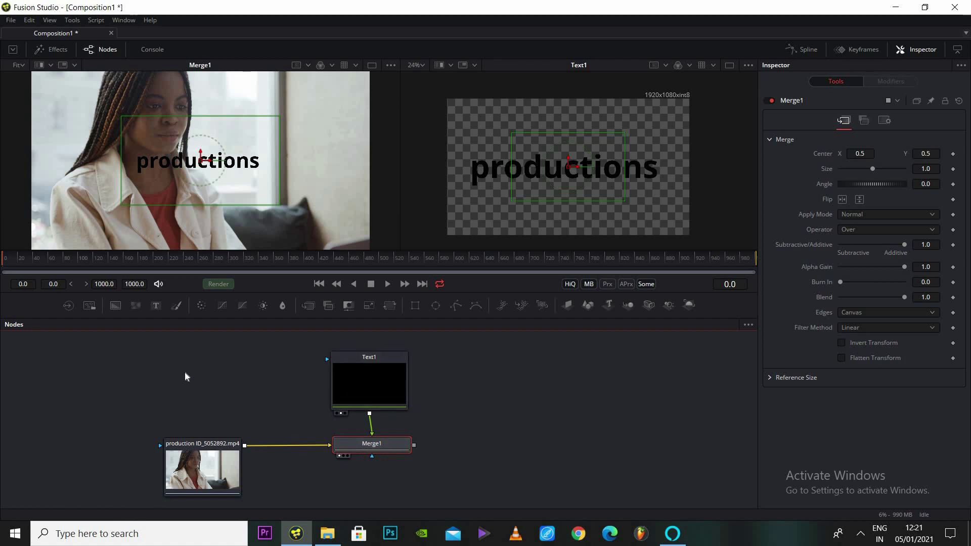
{"action": "left_click_drag", "start_coordinate": [186, 376], "coordinate": [514, 479]}
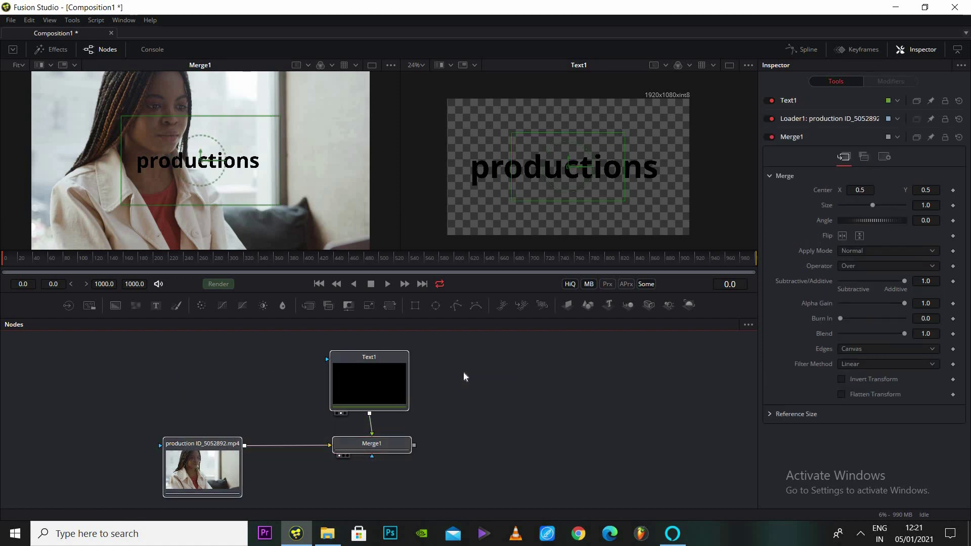
{"action": "left_click", "coordinate": [463, 374]}
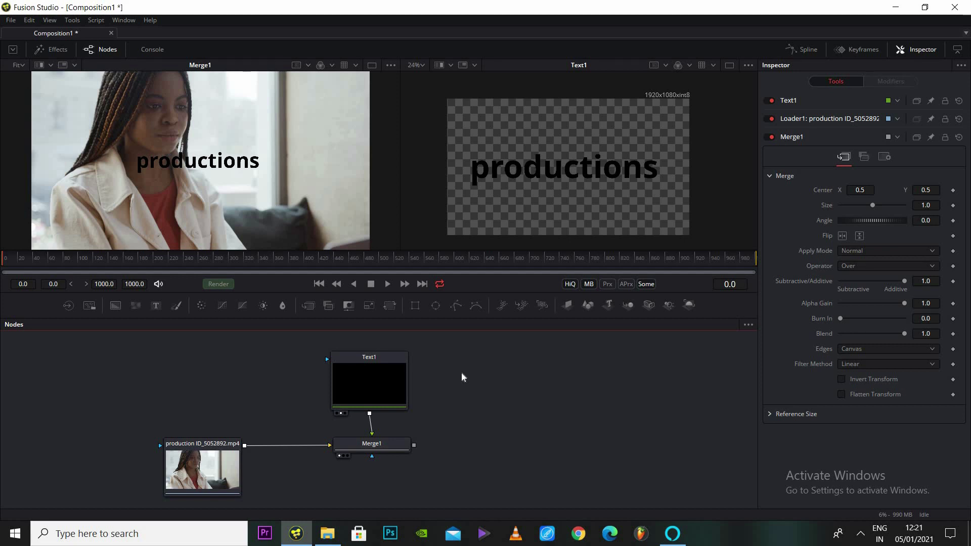
{"action": "left_click_drag", "start_coordinate": [370, 375], "coordinate": [370, 375]}
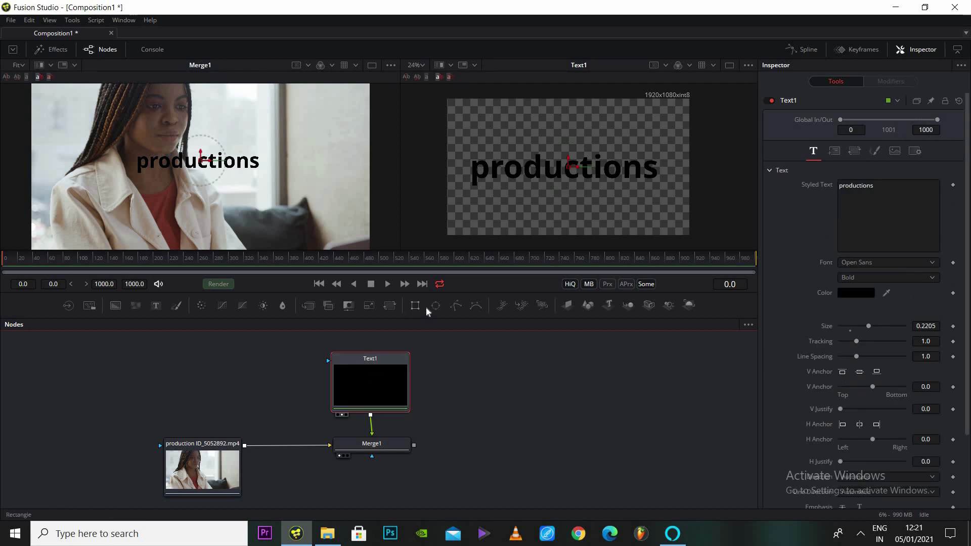
Step: Add an Ellipse and a Polygon mask node beside the Text node and delete both again
{"action": "left_click_drag", "start_coordinate": [435, 305], "coordinate": [483, 383]}
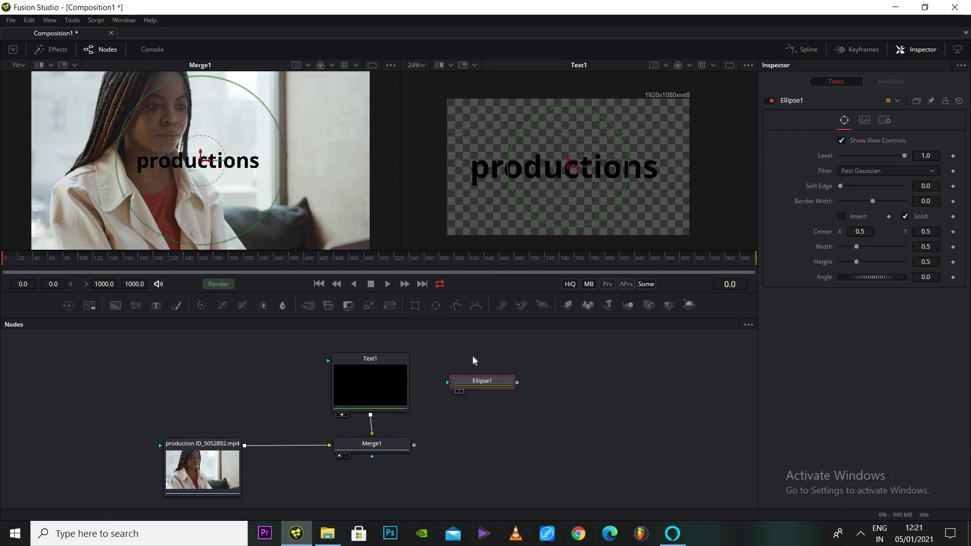
{"action": "left_click_drag", "start_coordinate": [455, 305], "coordinate": [557, 384]}
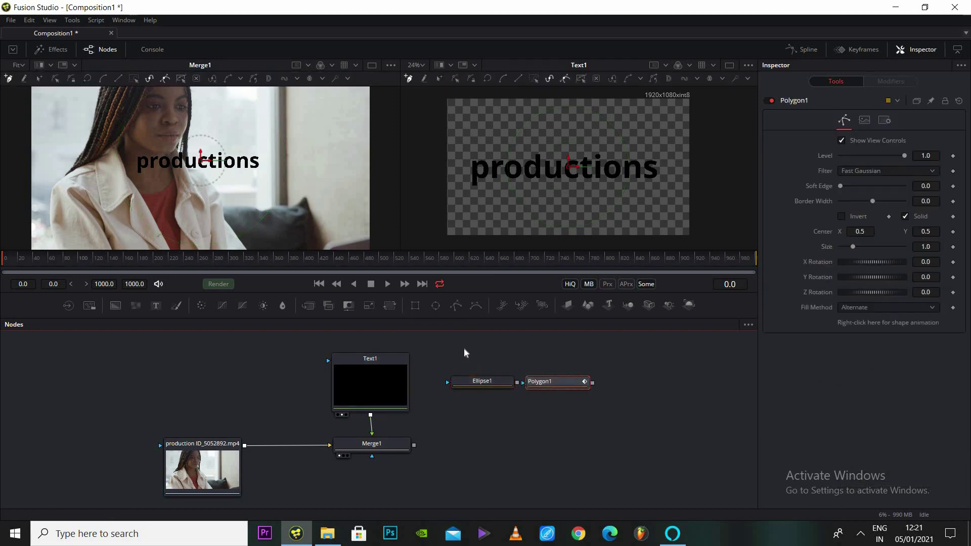
{"action": "left_click_drag", "start_coordinate": [449, 348], "coordinate": [558, 400]}
{"action": "key", "text": "Delete"}
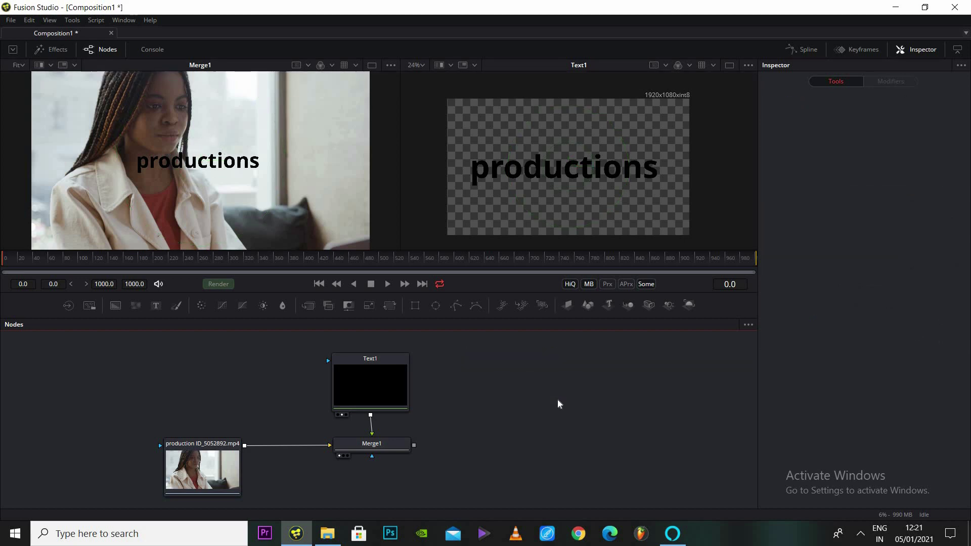